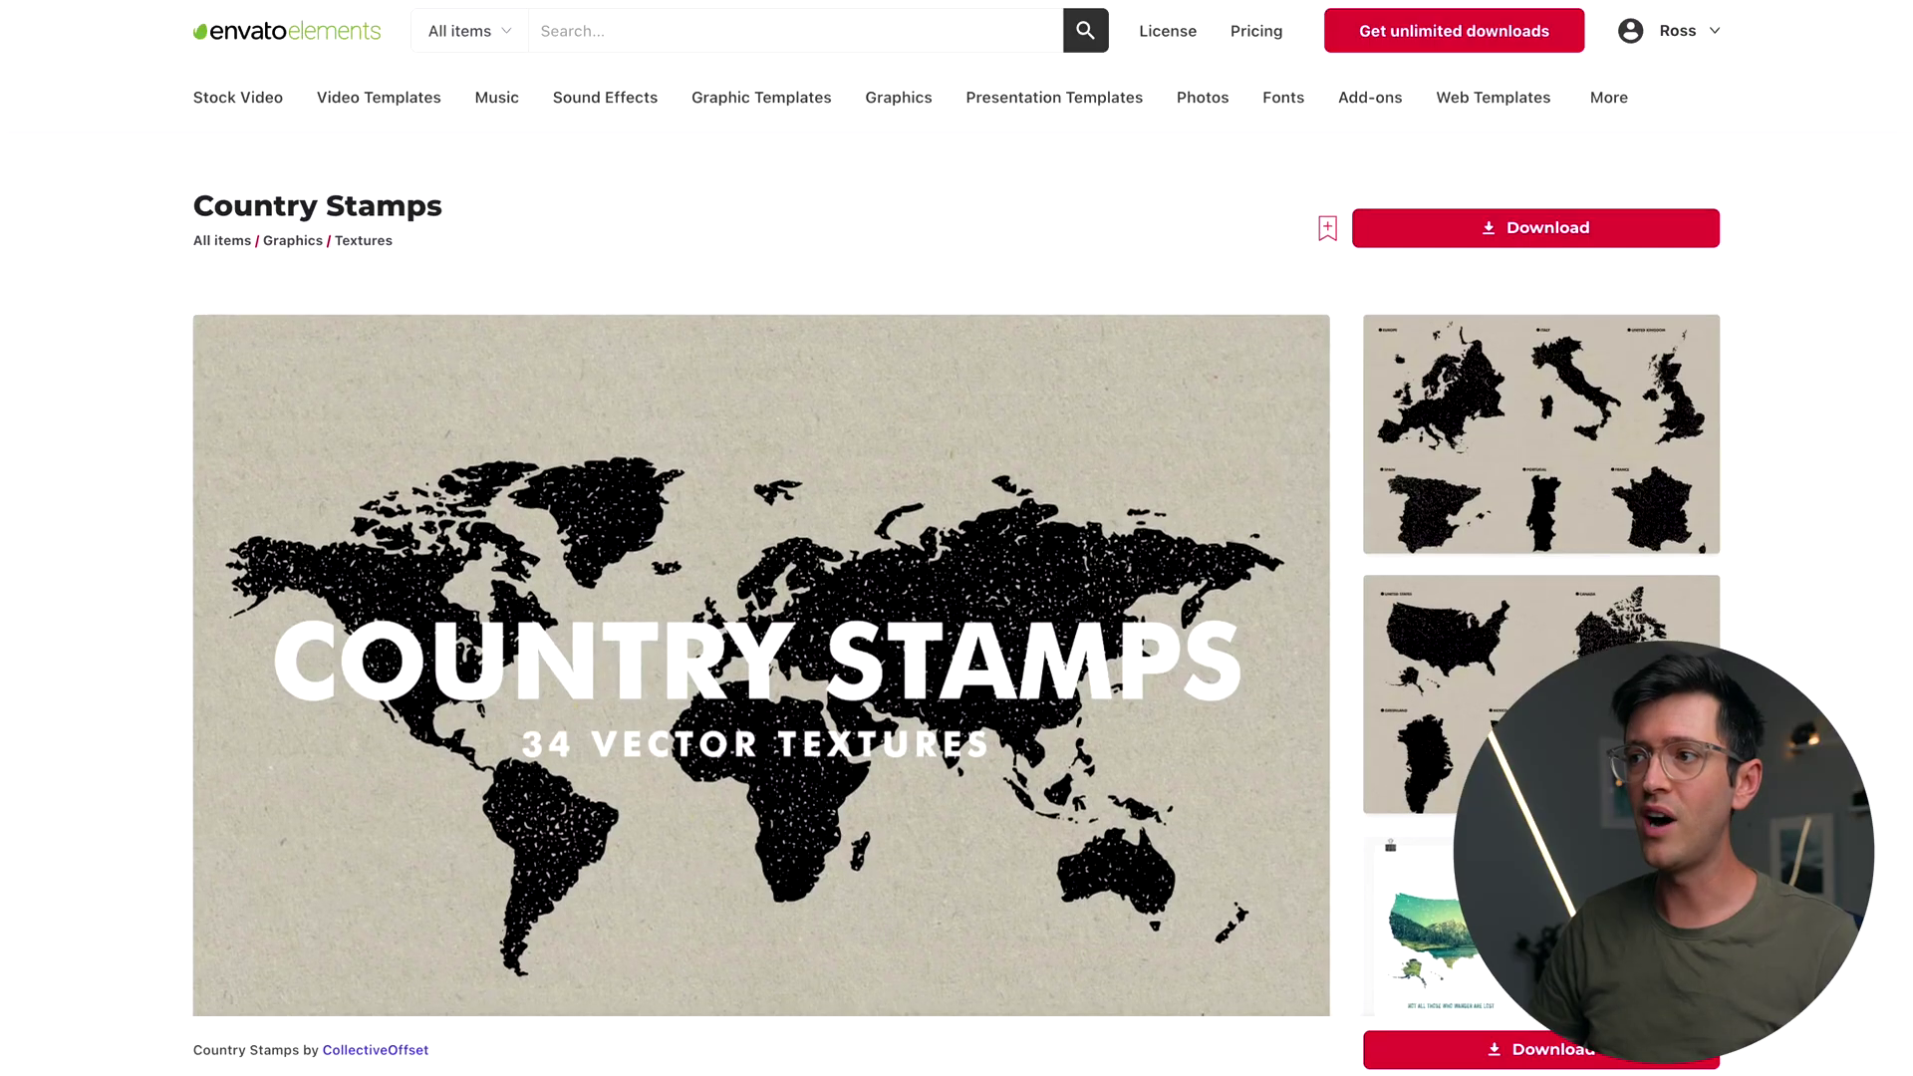
- Scroll down the Country Stamps item page to see its 34 vector textures
scroll(761, 637, "down", 1)
scroll(1191, 322, "down", 2)
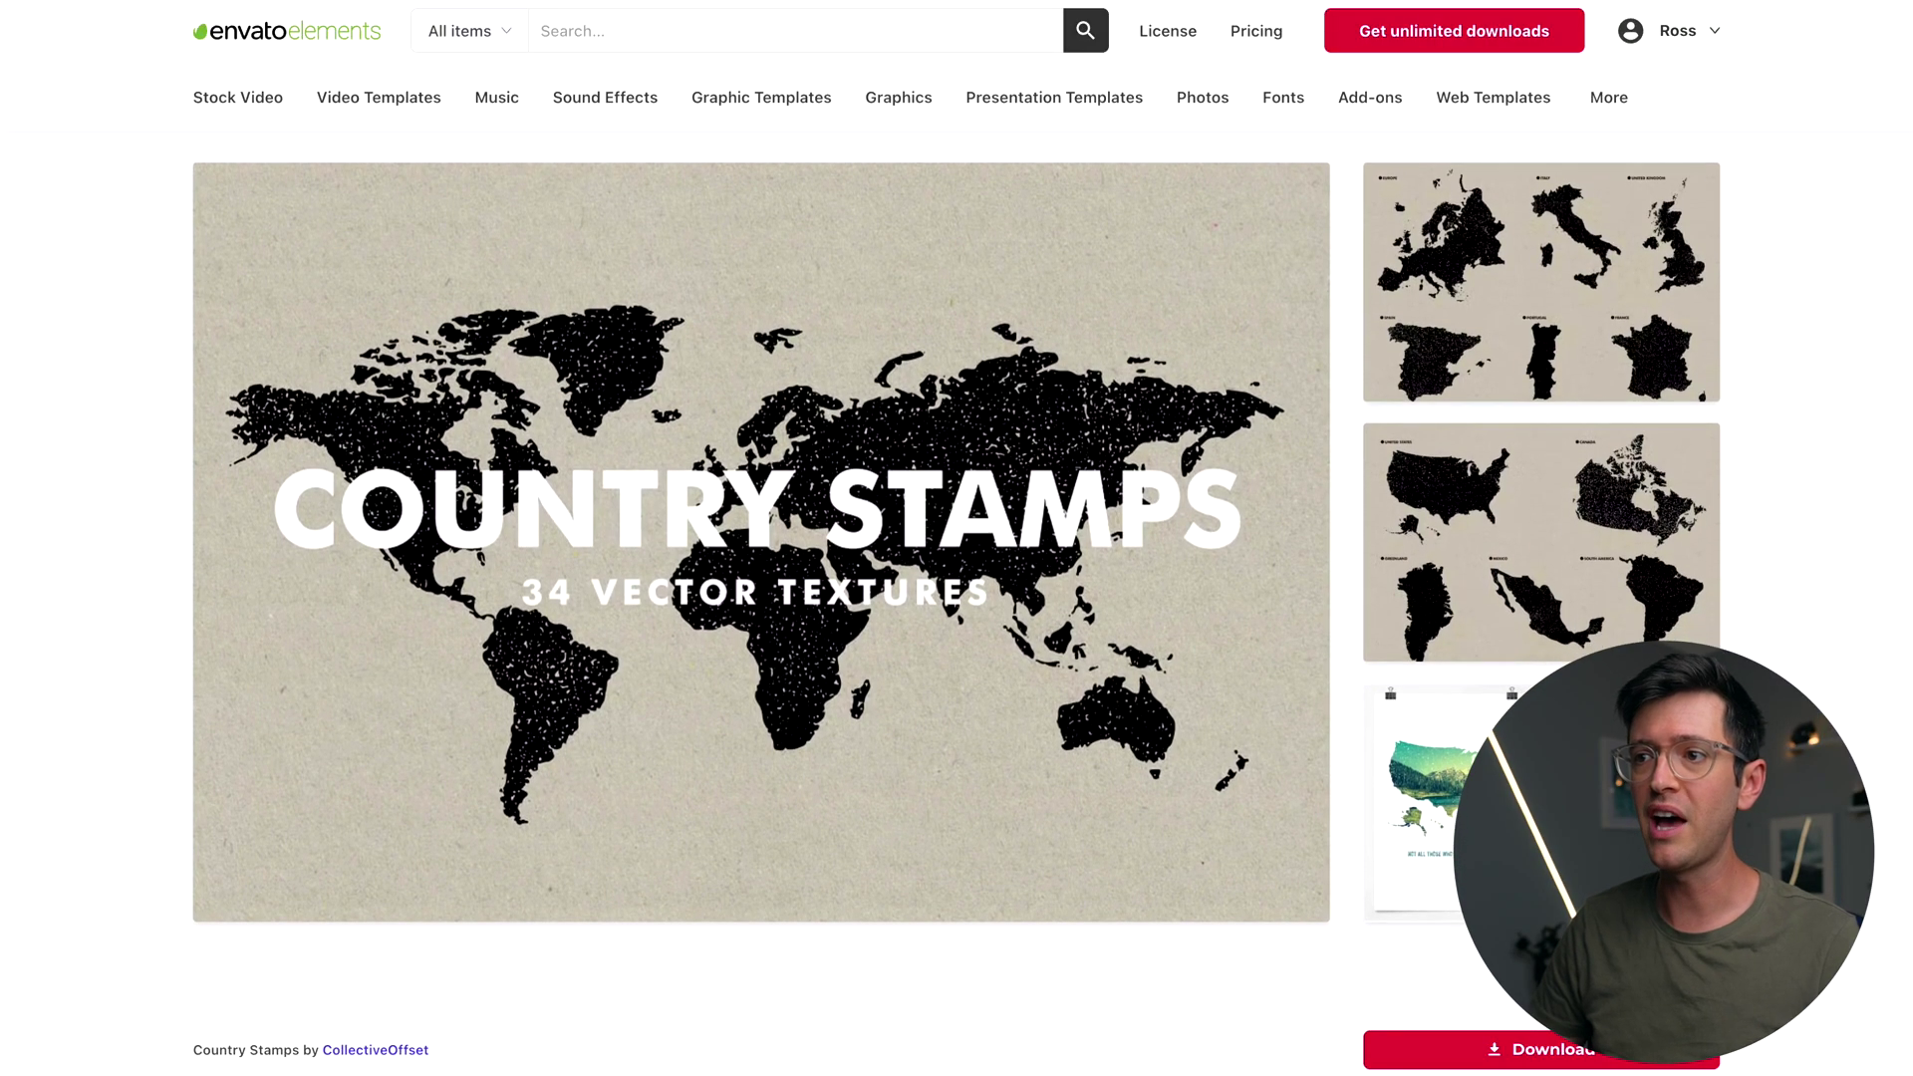
- Open the Country Stamps preview gallery and flip through the next four images
left_click(1191, 322)
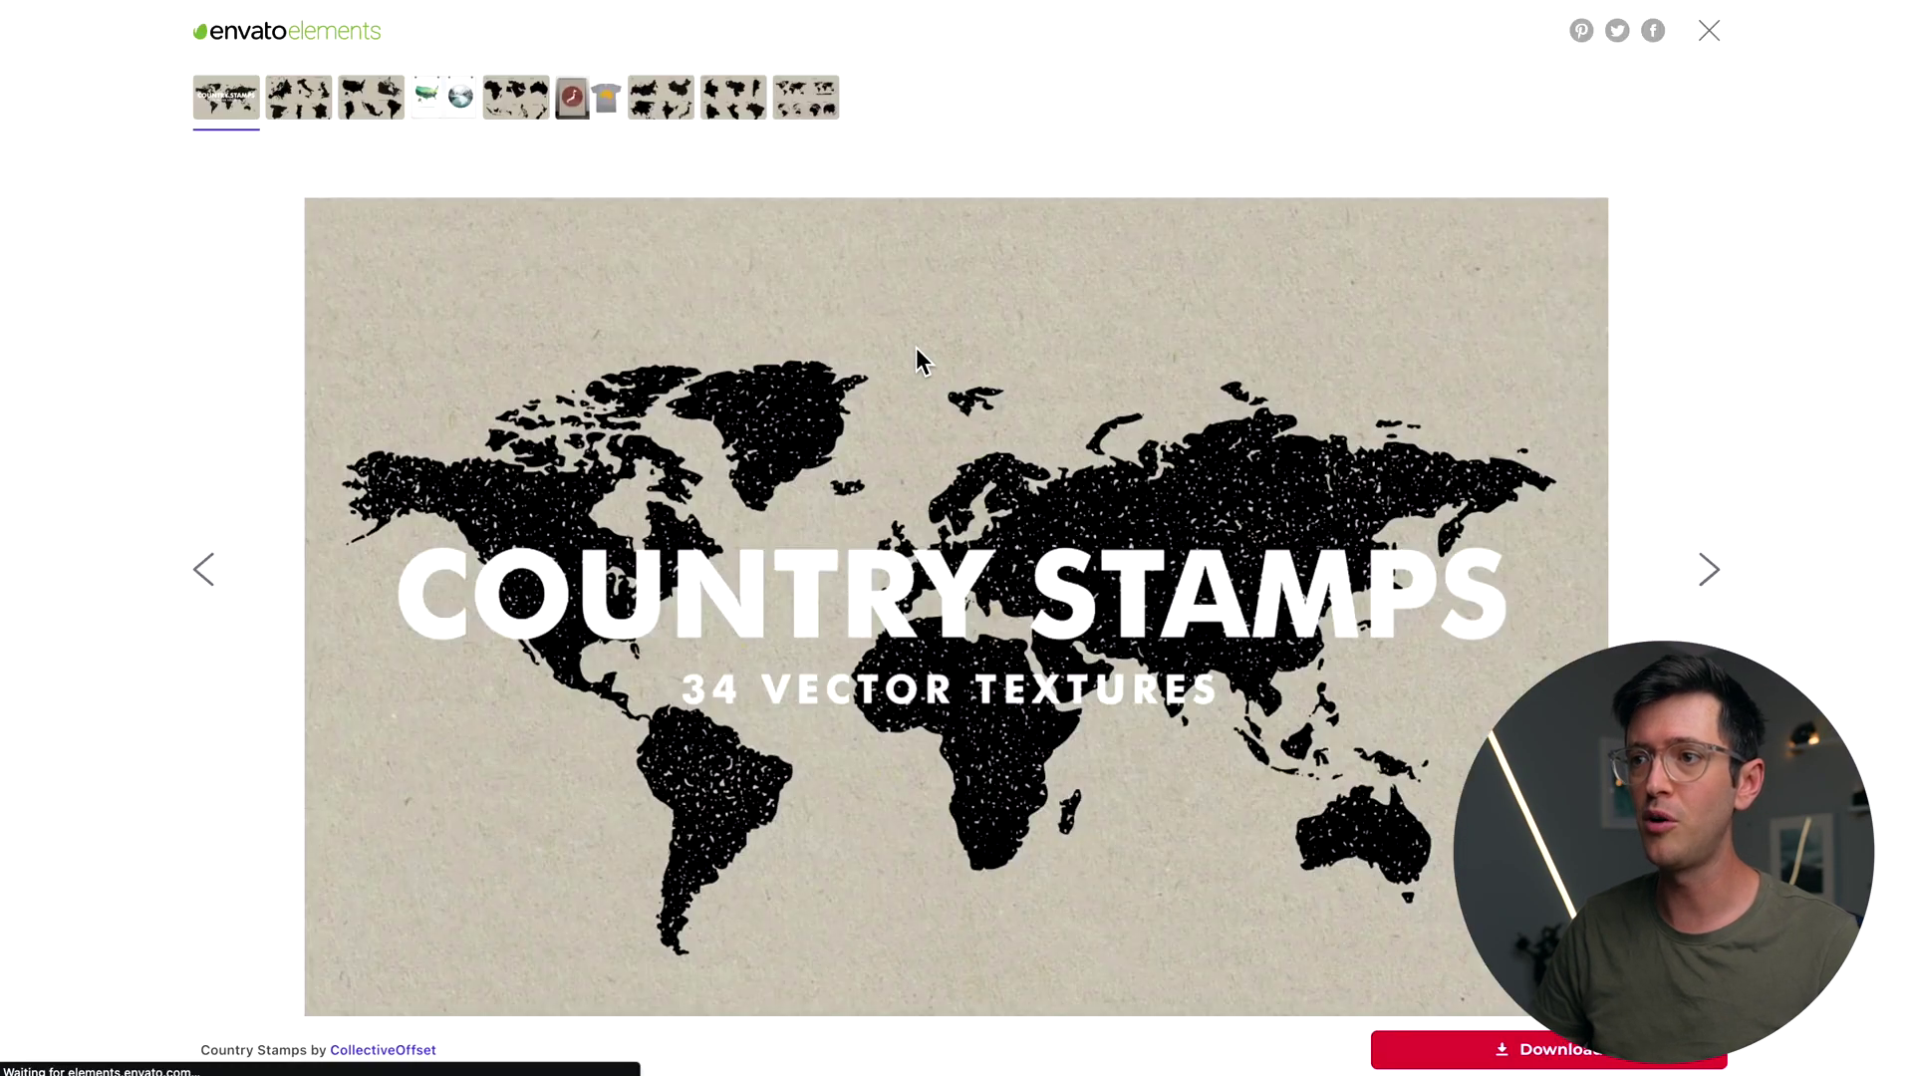
left_click(1712, 576)
left_click(1714, 578)
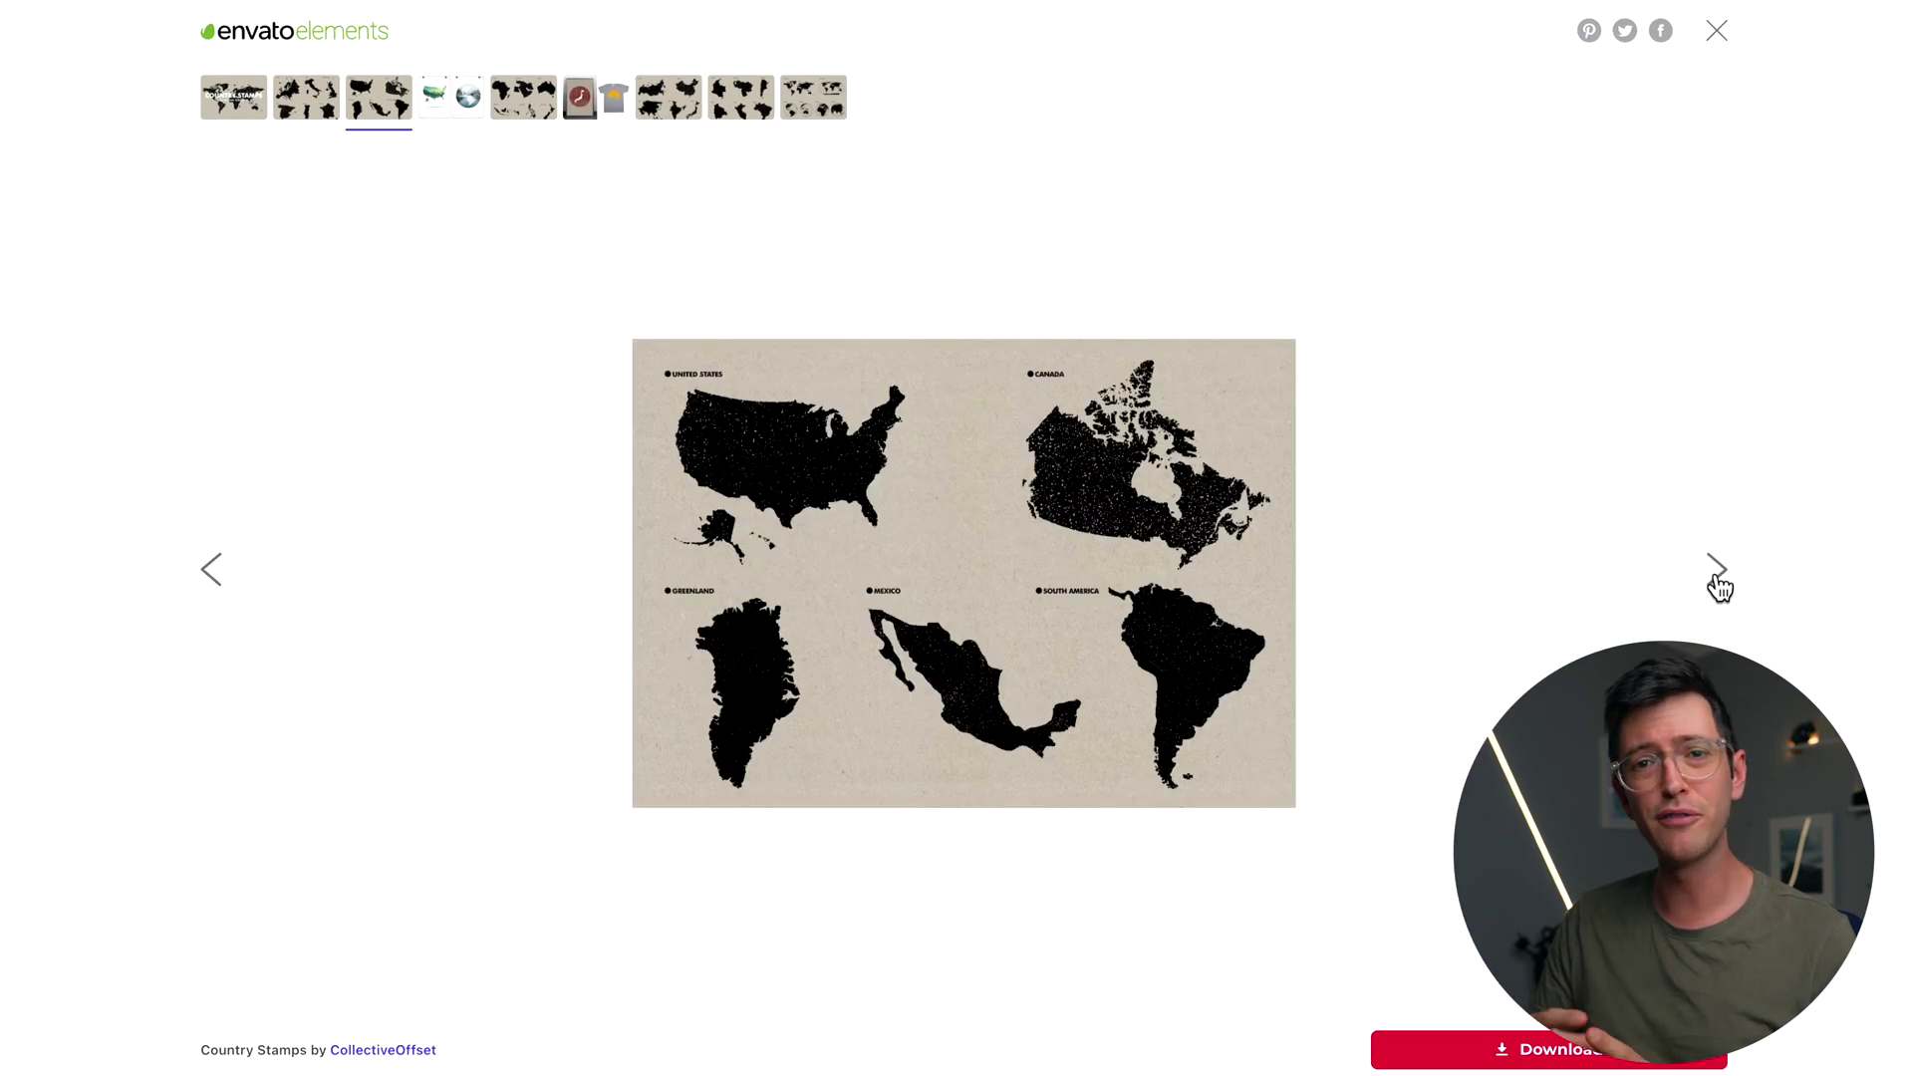
left_click(1716, 578)
left_click(1716, 578)
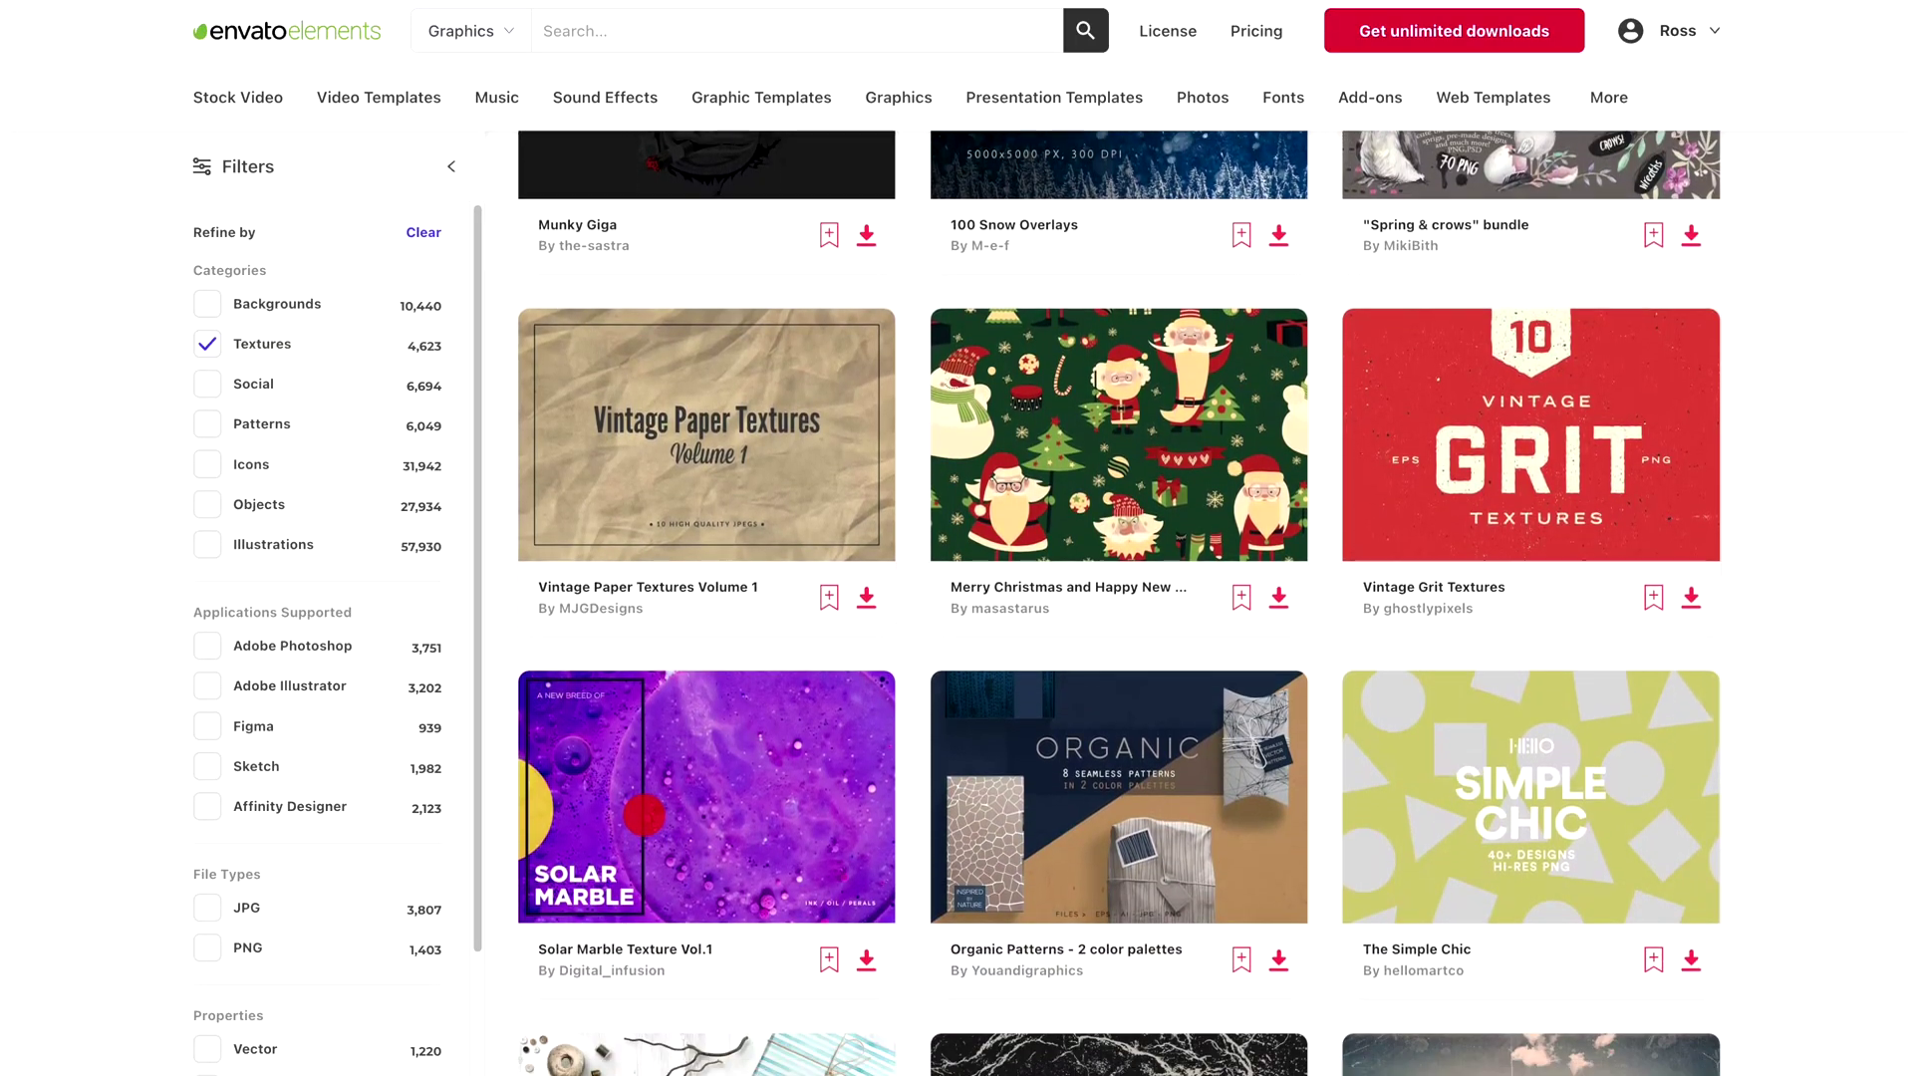
scroll(1213, 410, "down", 4)
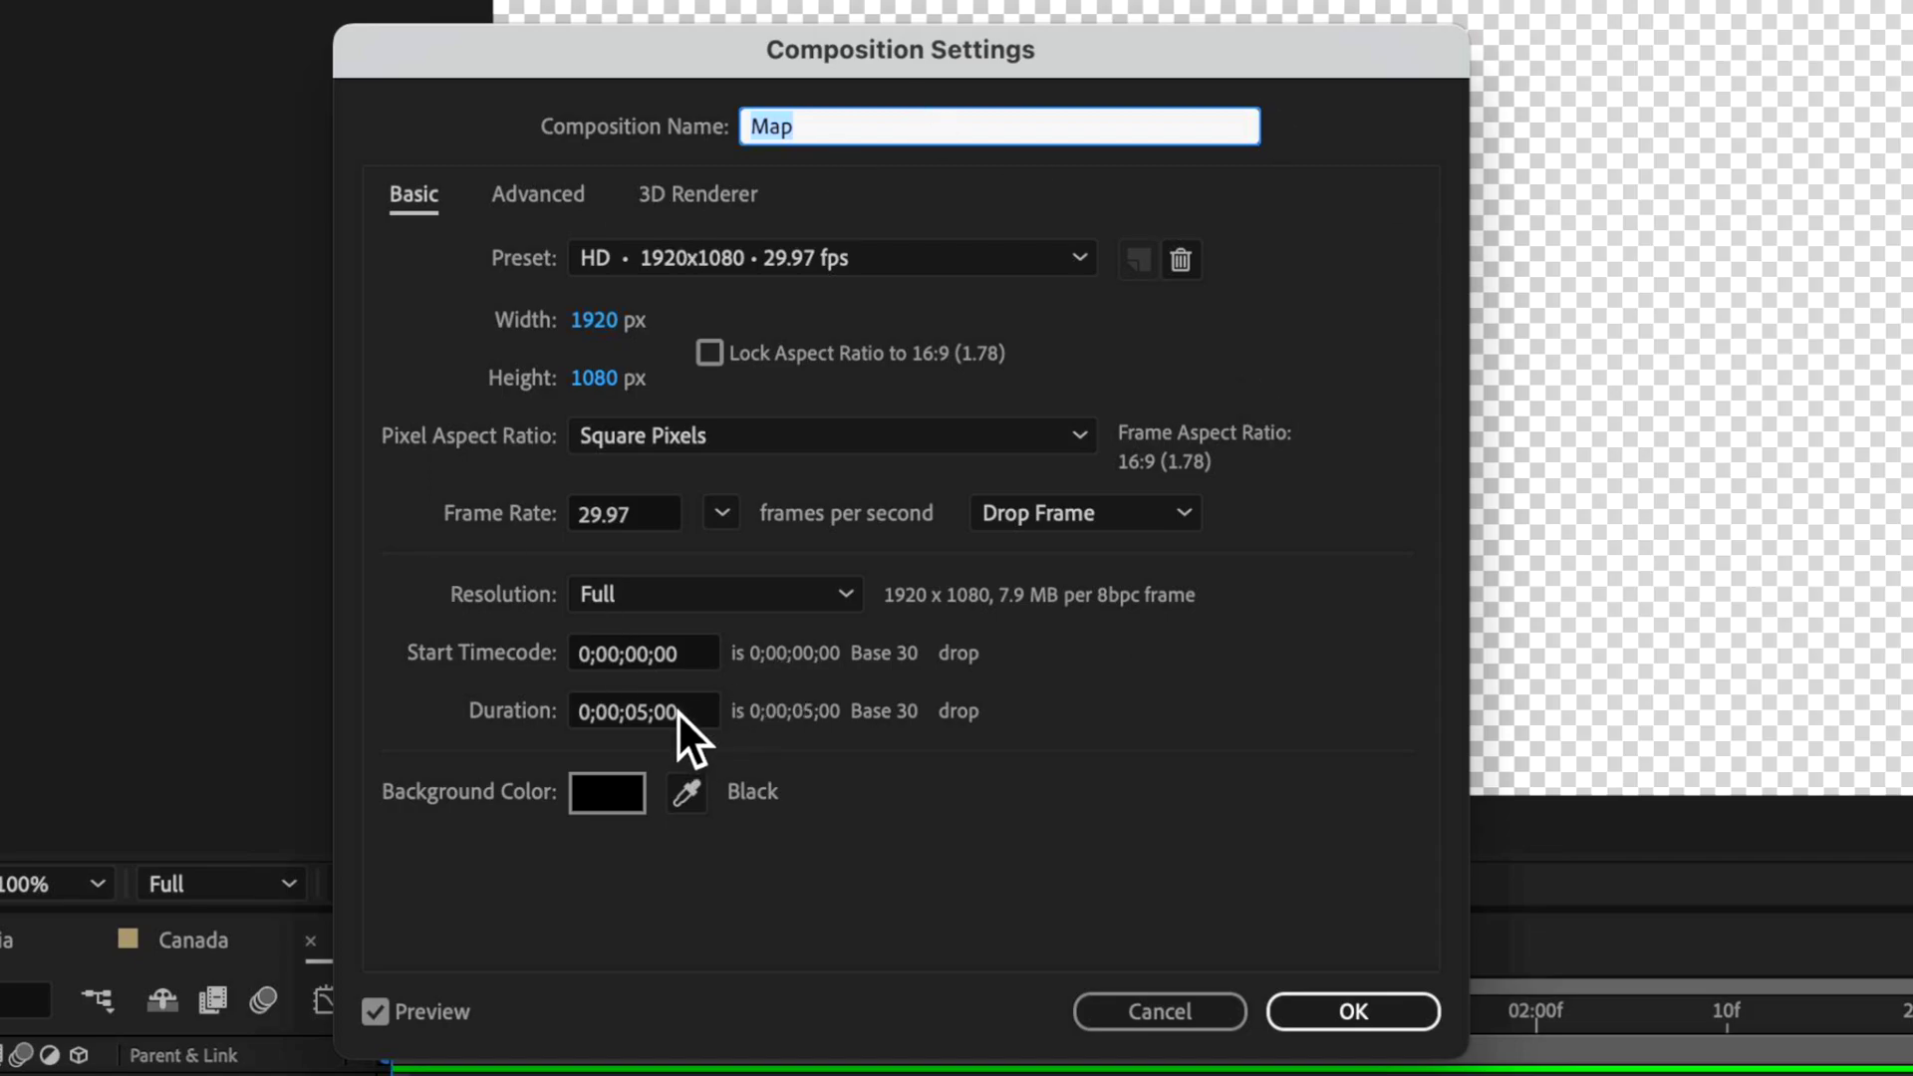
- Create the 1920×1080 Map comp with AUSTRALIA.eps, continuously rasterized and scaled to fit
left_click(1348, 1002)
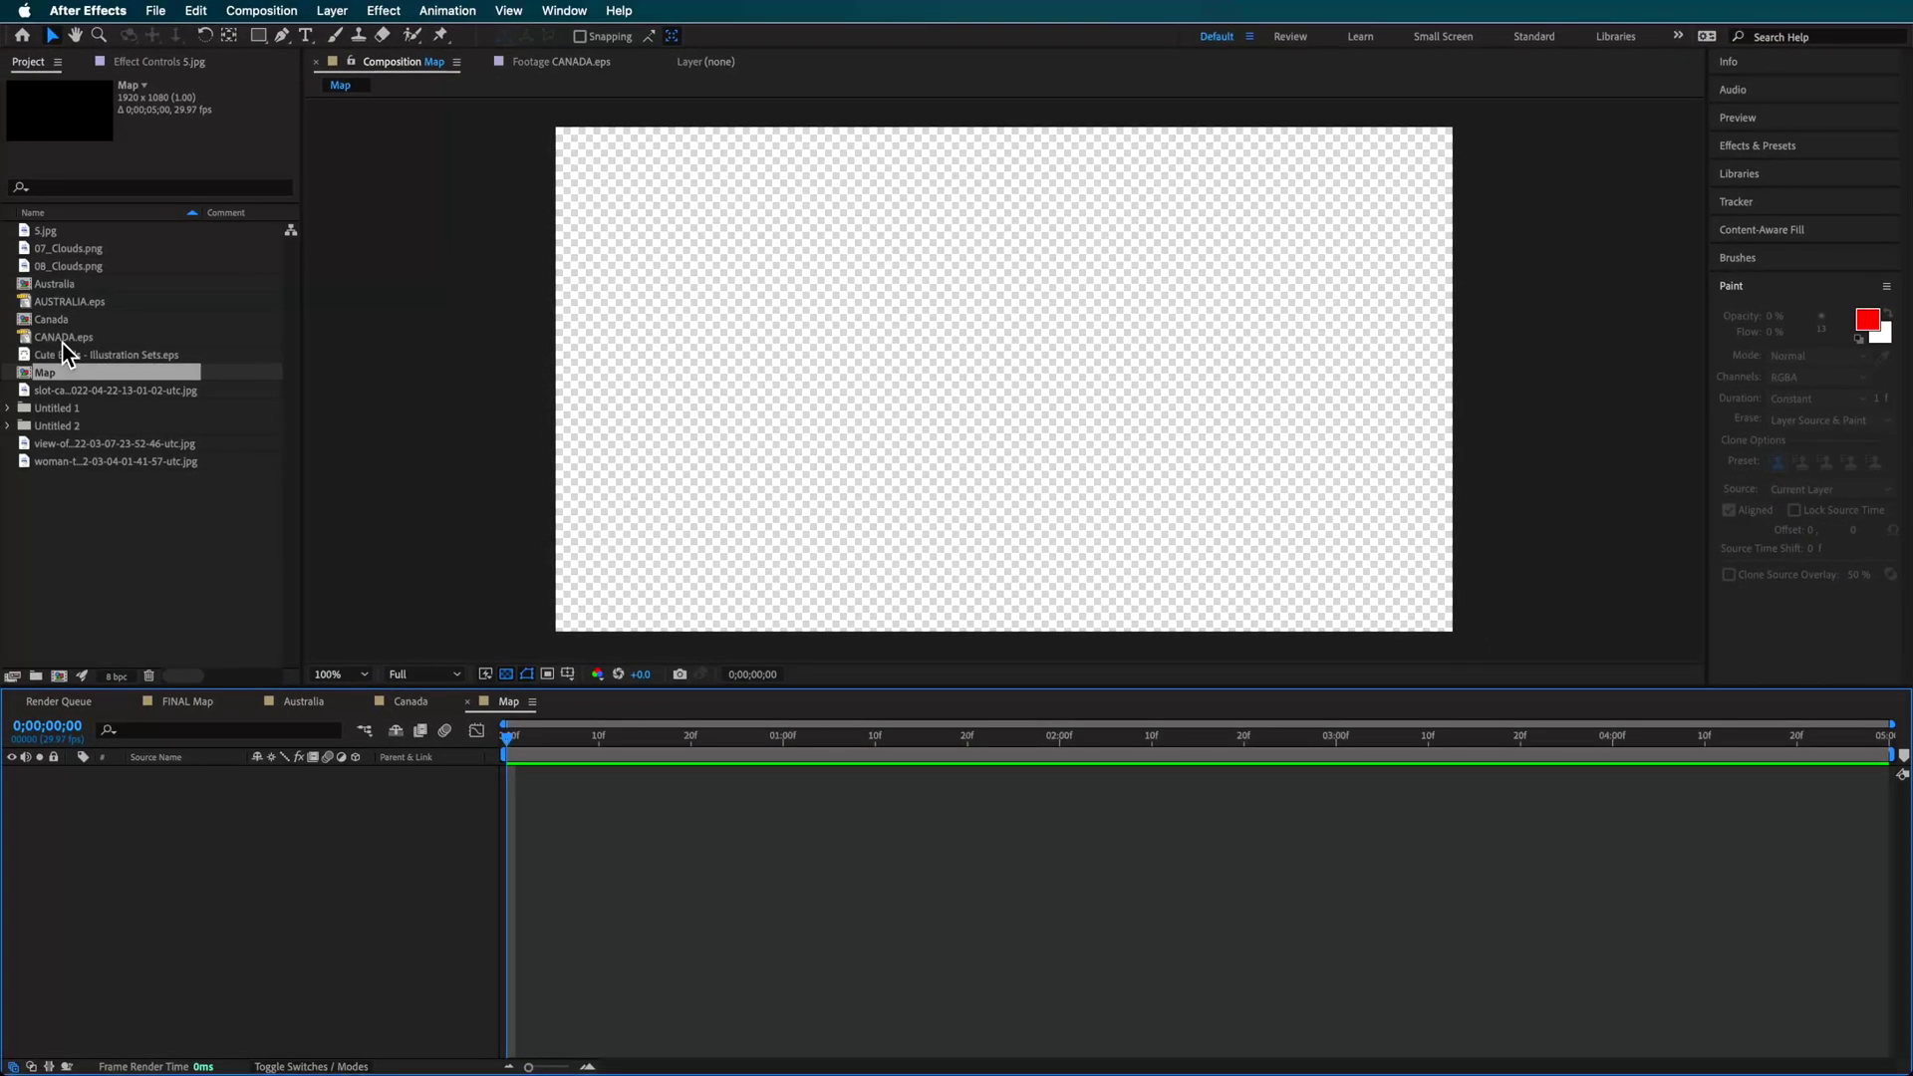
left_click_drag(63, 303, 229, 930)
left_click_drag(846, 384, 755, 403)
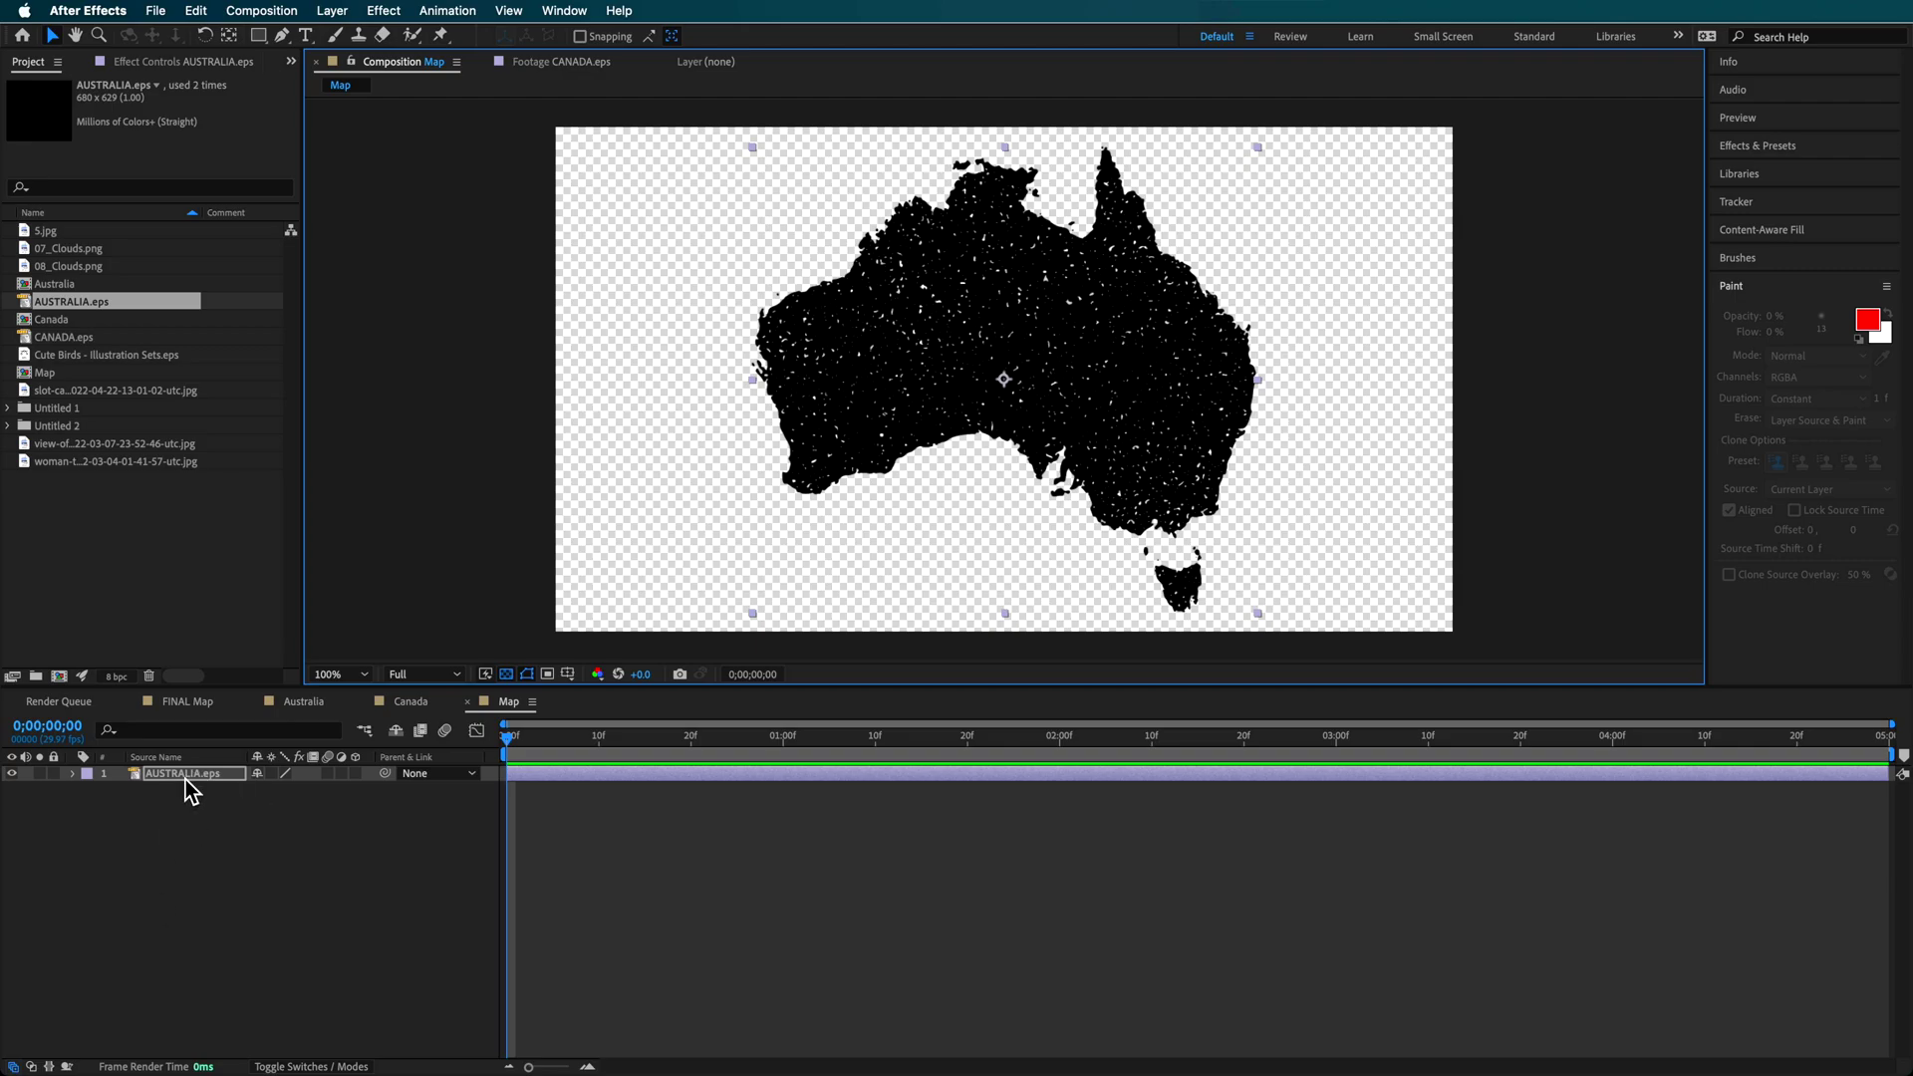
left_click(273, 774)
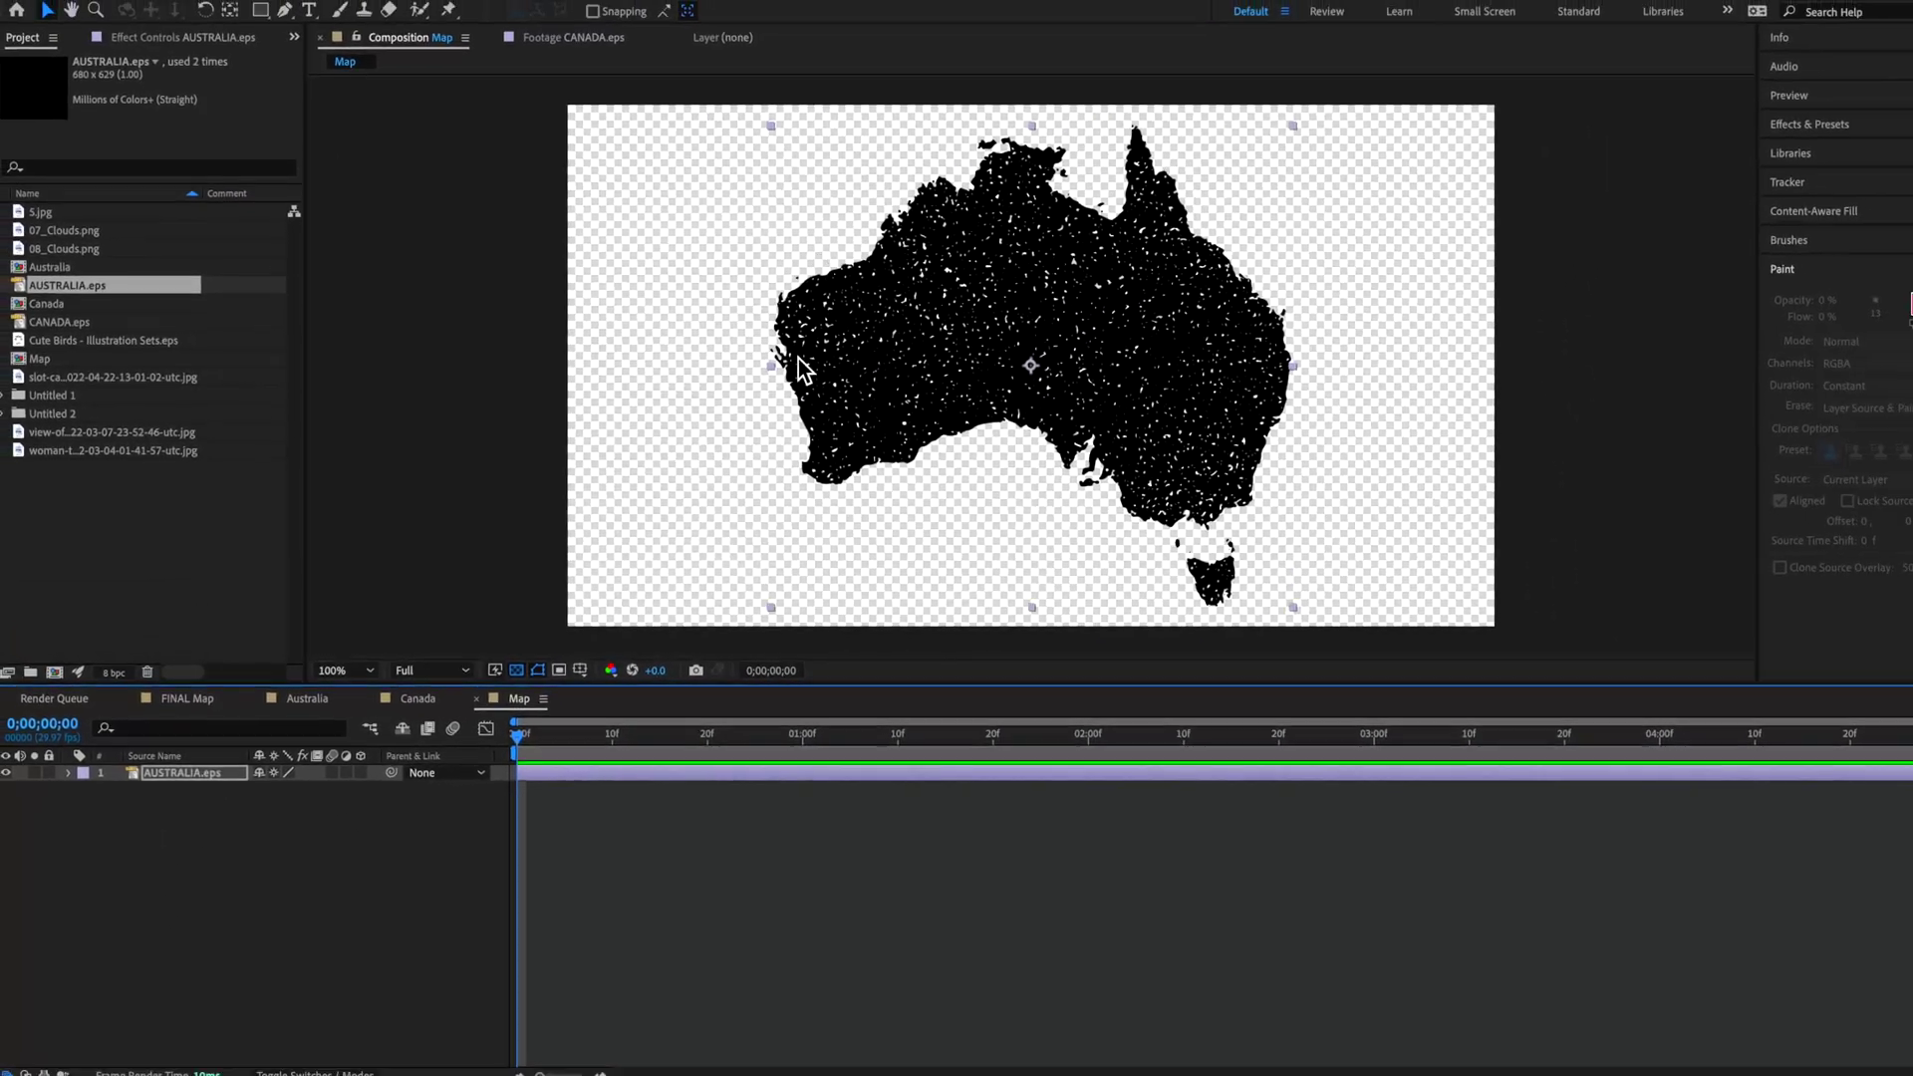
left_click_drag(803, 370, 726, 427)
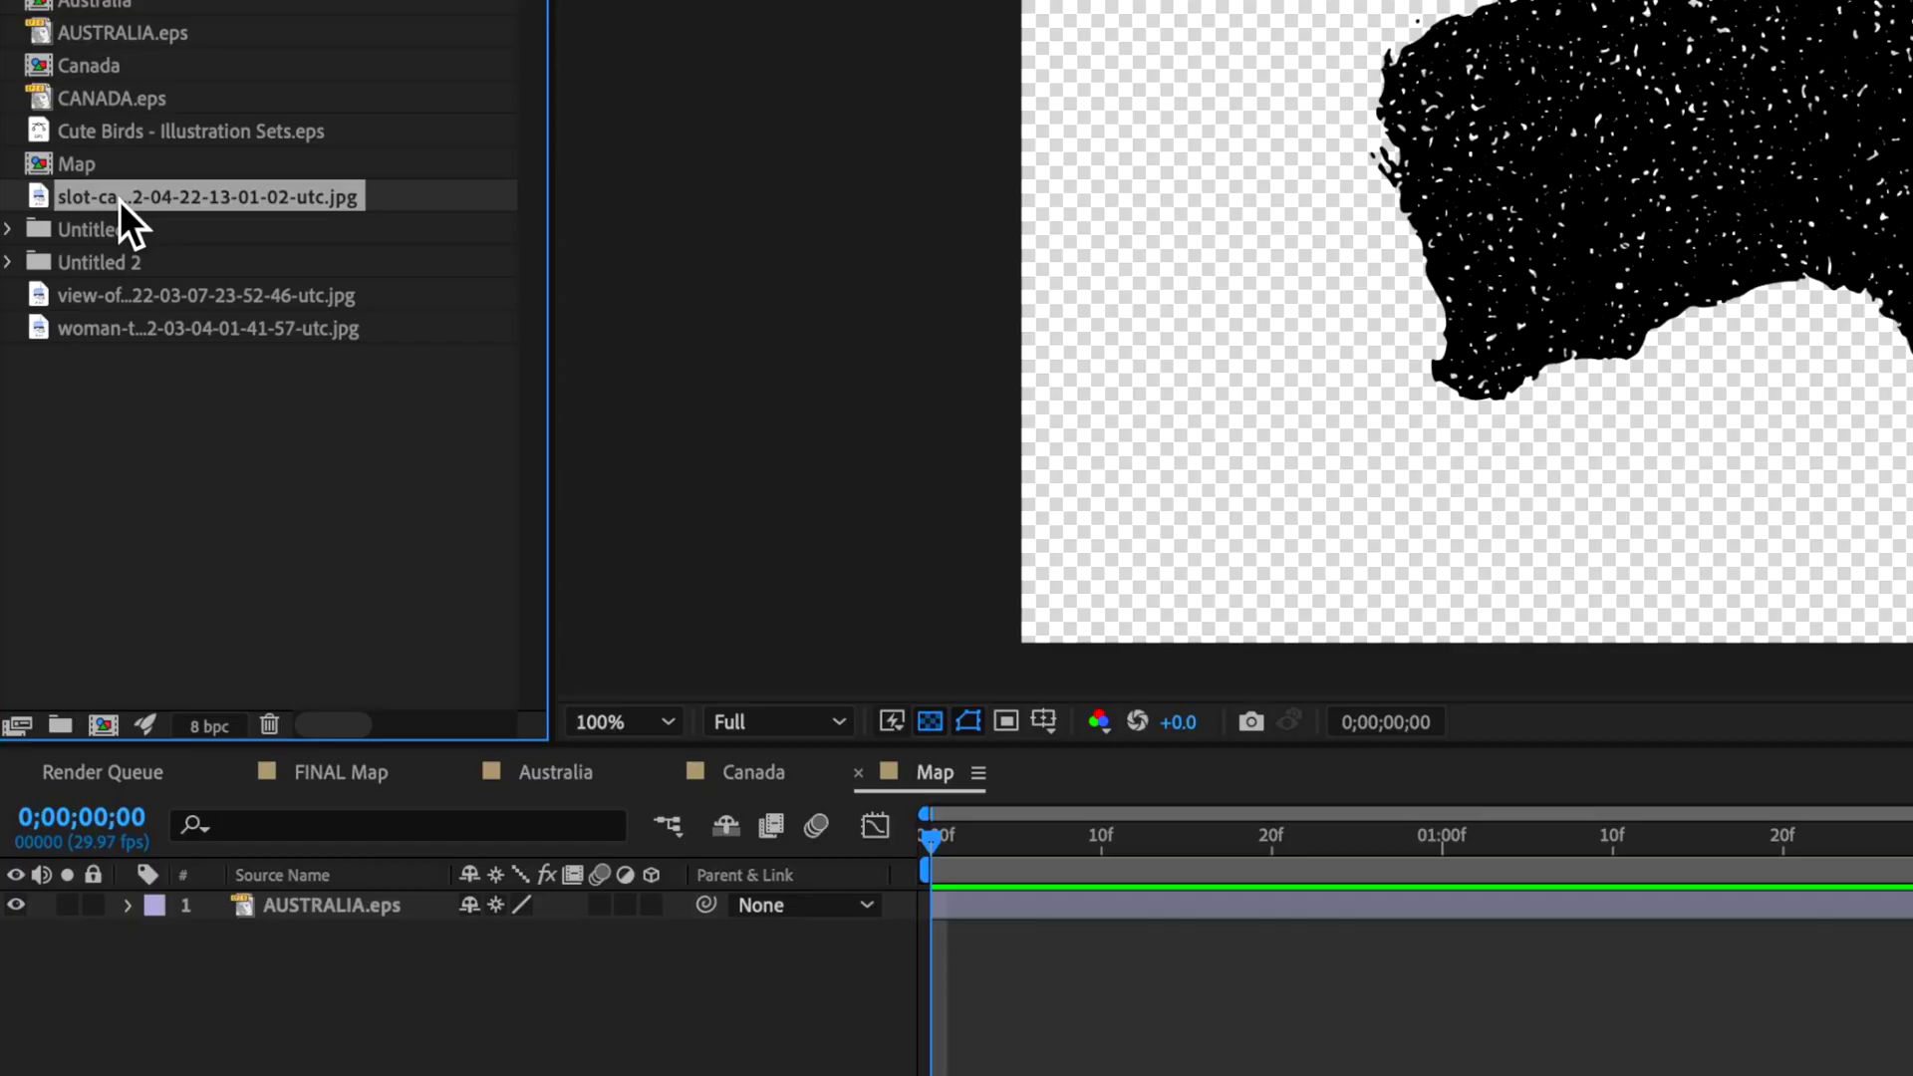
- Place the slot canyon photo under AUSTRALIA.eps and resize it to cover the map
left_click_drag(122, 205, 349, 702)
left_click_drag(320, 894, 313, 918)
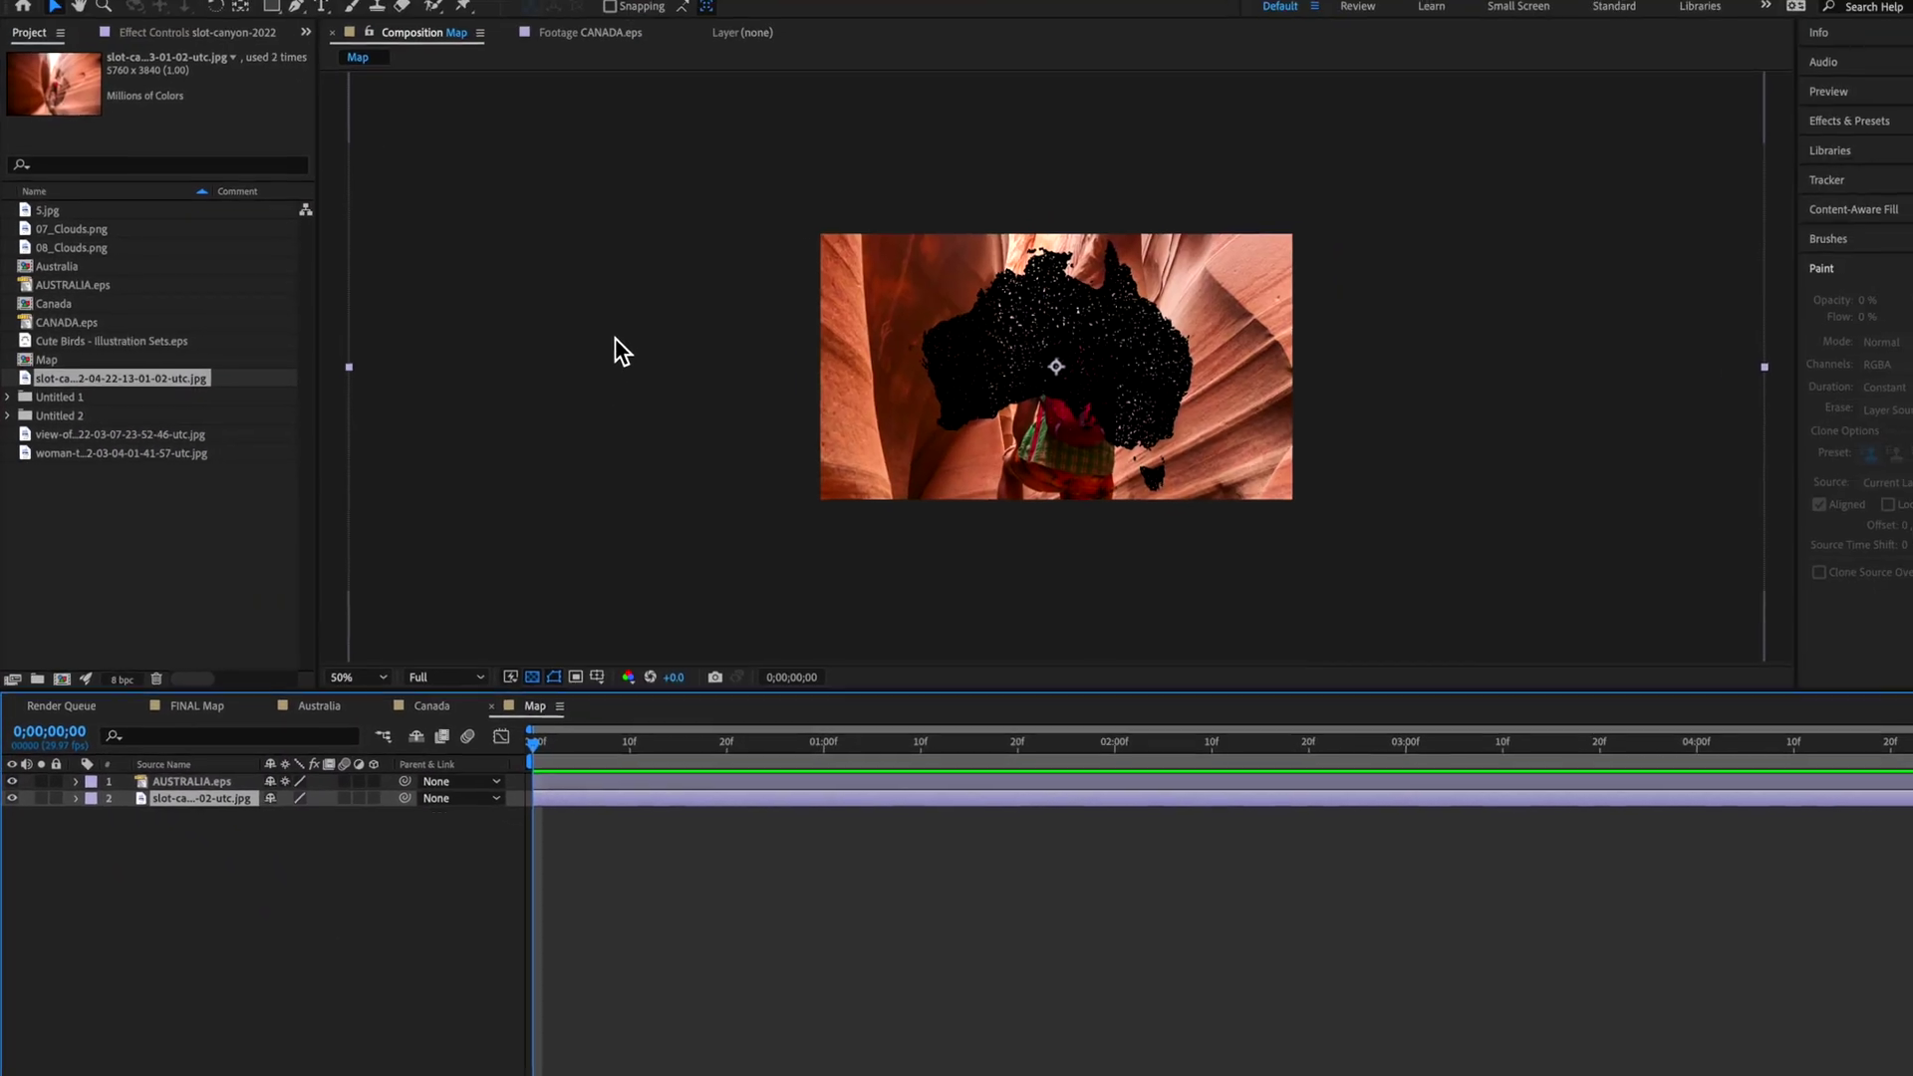
left_click_drag(348, 369, 831, 341)
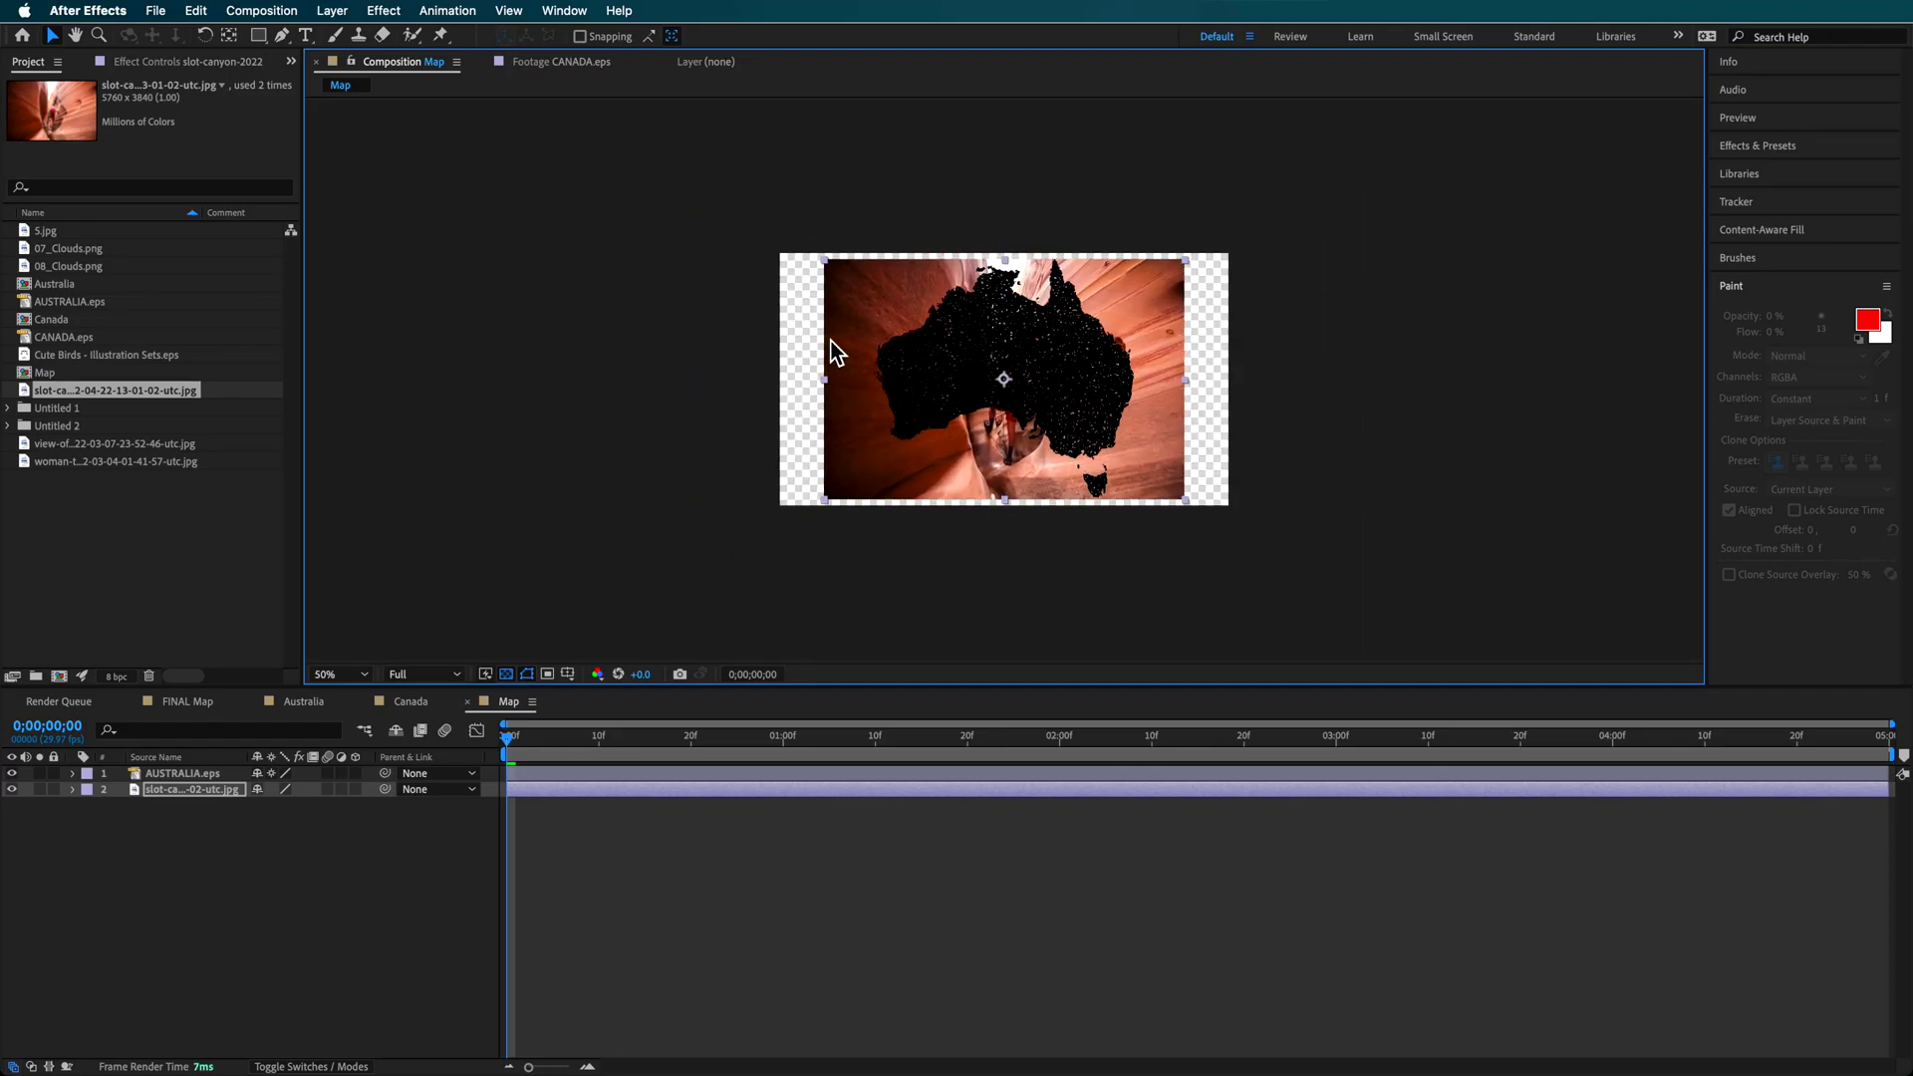
key("slash")
left_click_drag(749, 421, 740, 418)
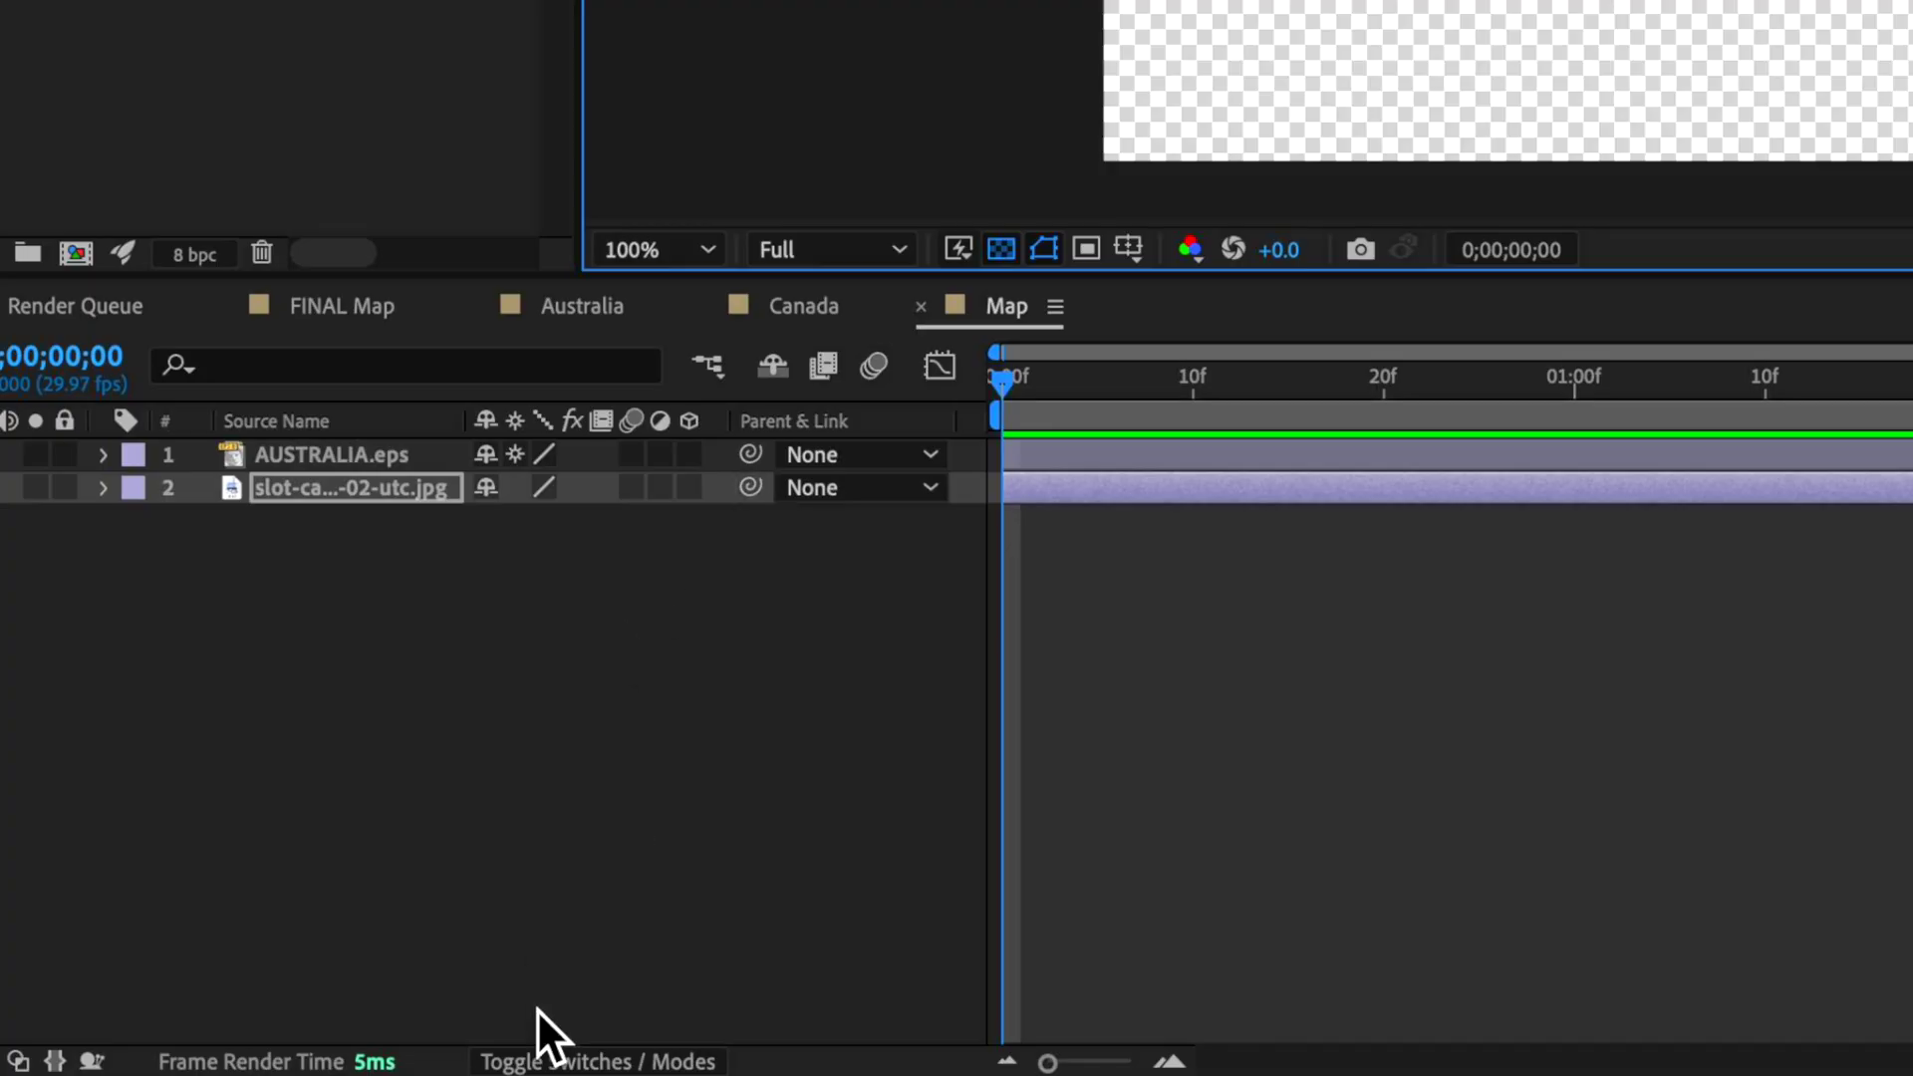
- Set the canyon layer's Track Matte to 1. AUSTRALIA.eps (Alpha Matte), then reselect it
left_click(558, 1061)
left_click(672, 489)
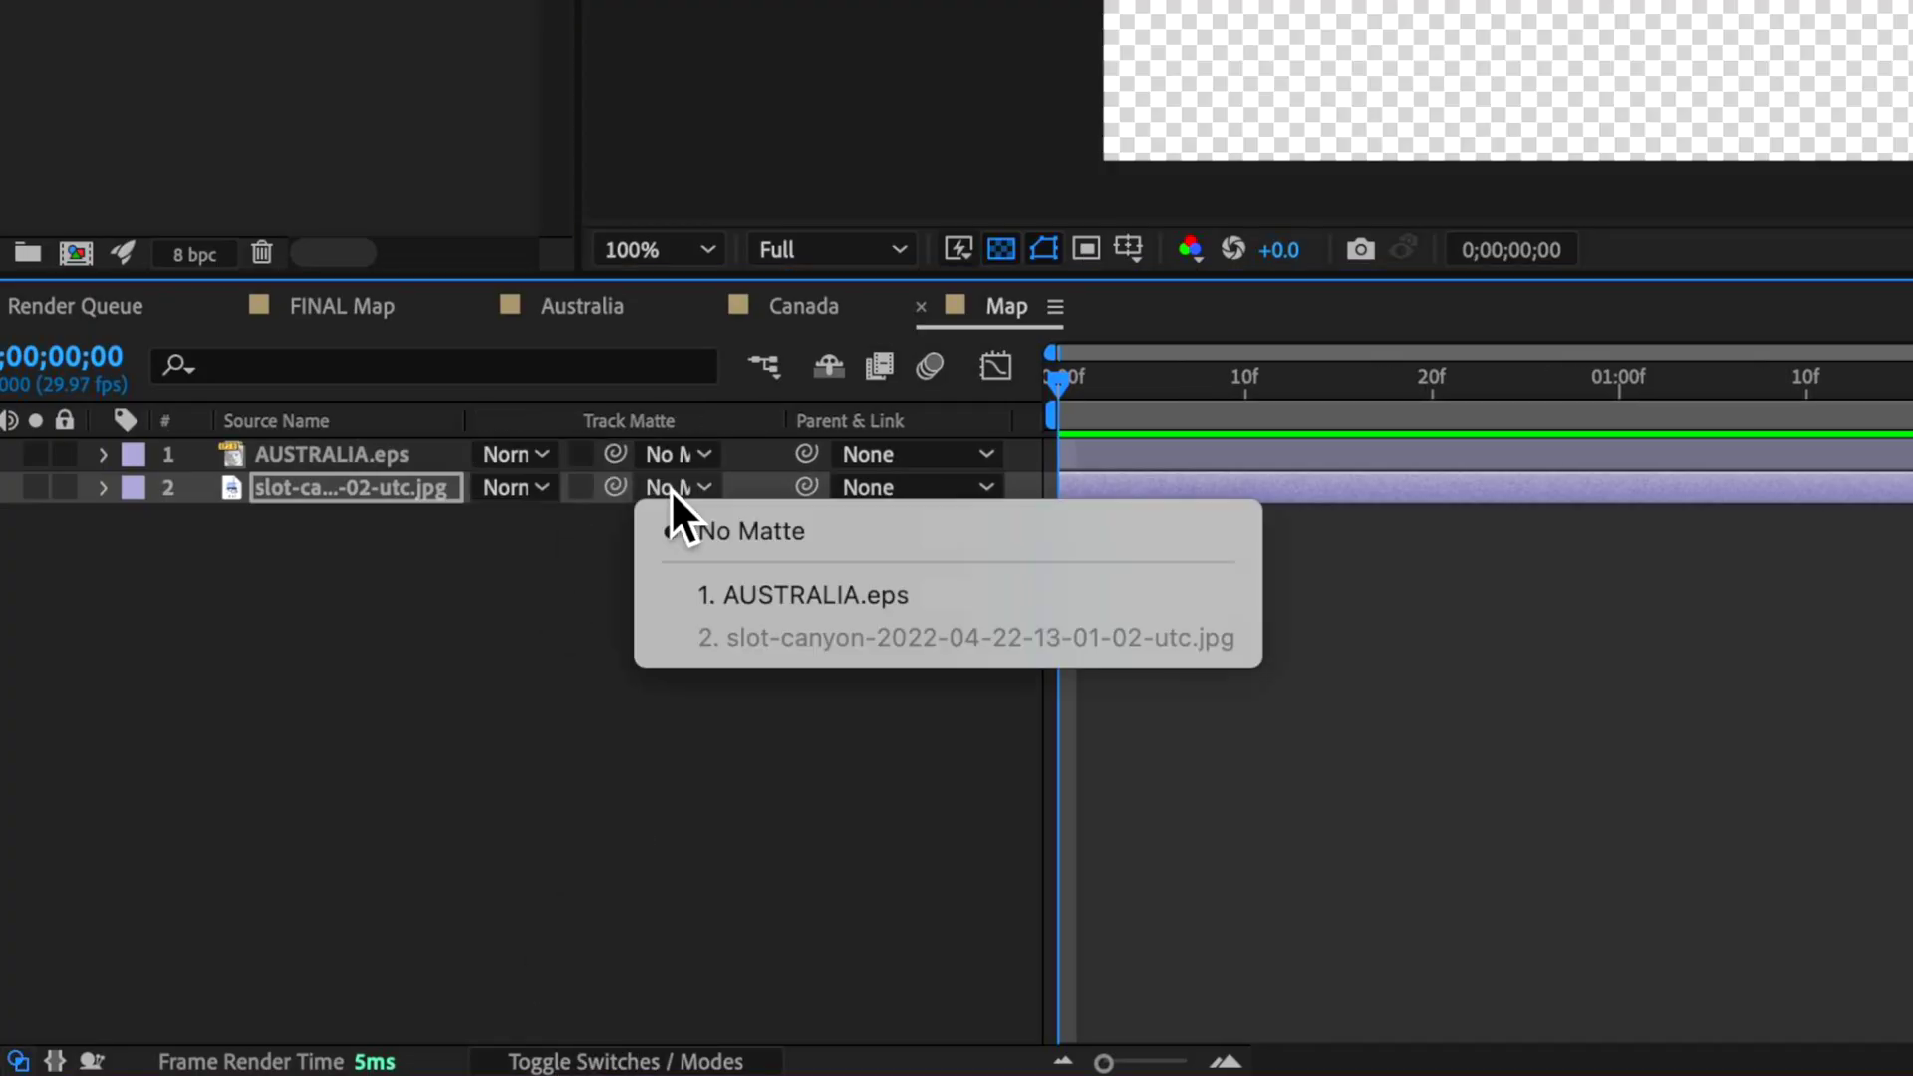
left_click(772, 596)
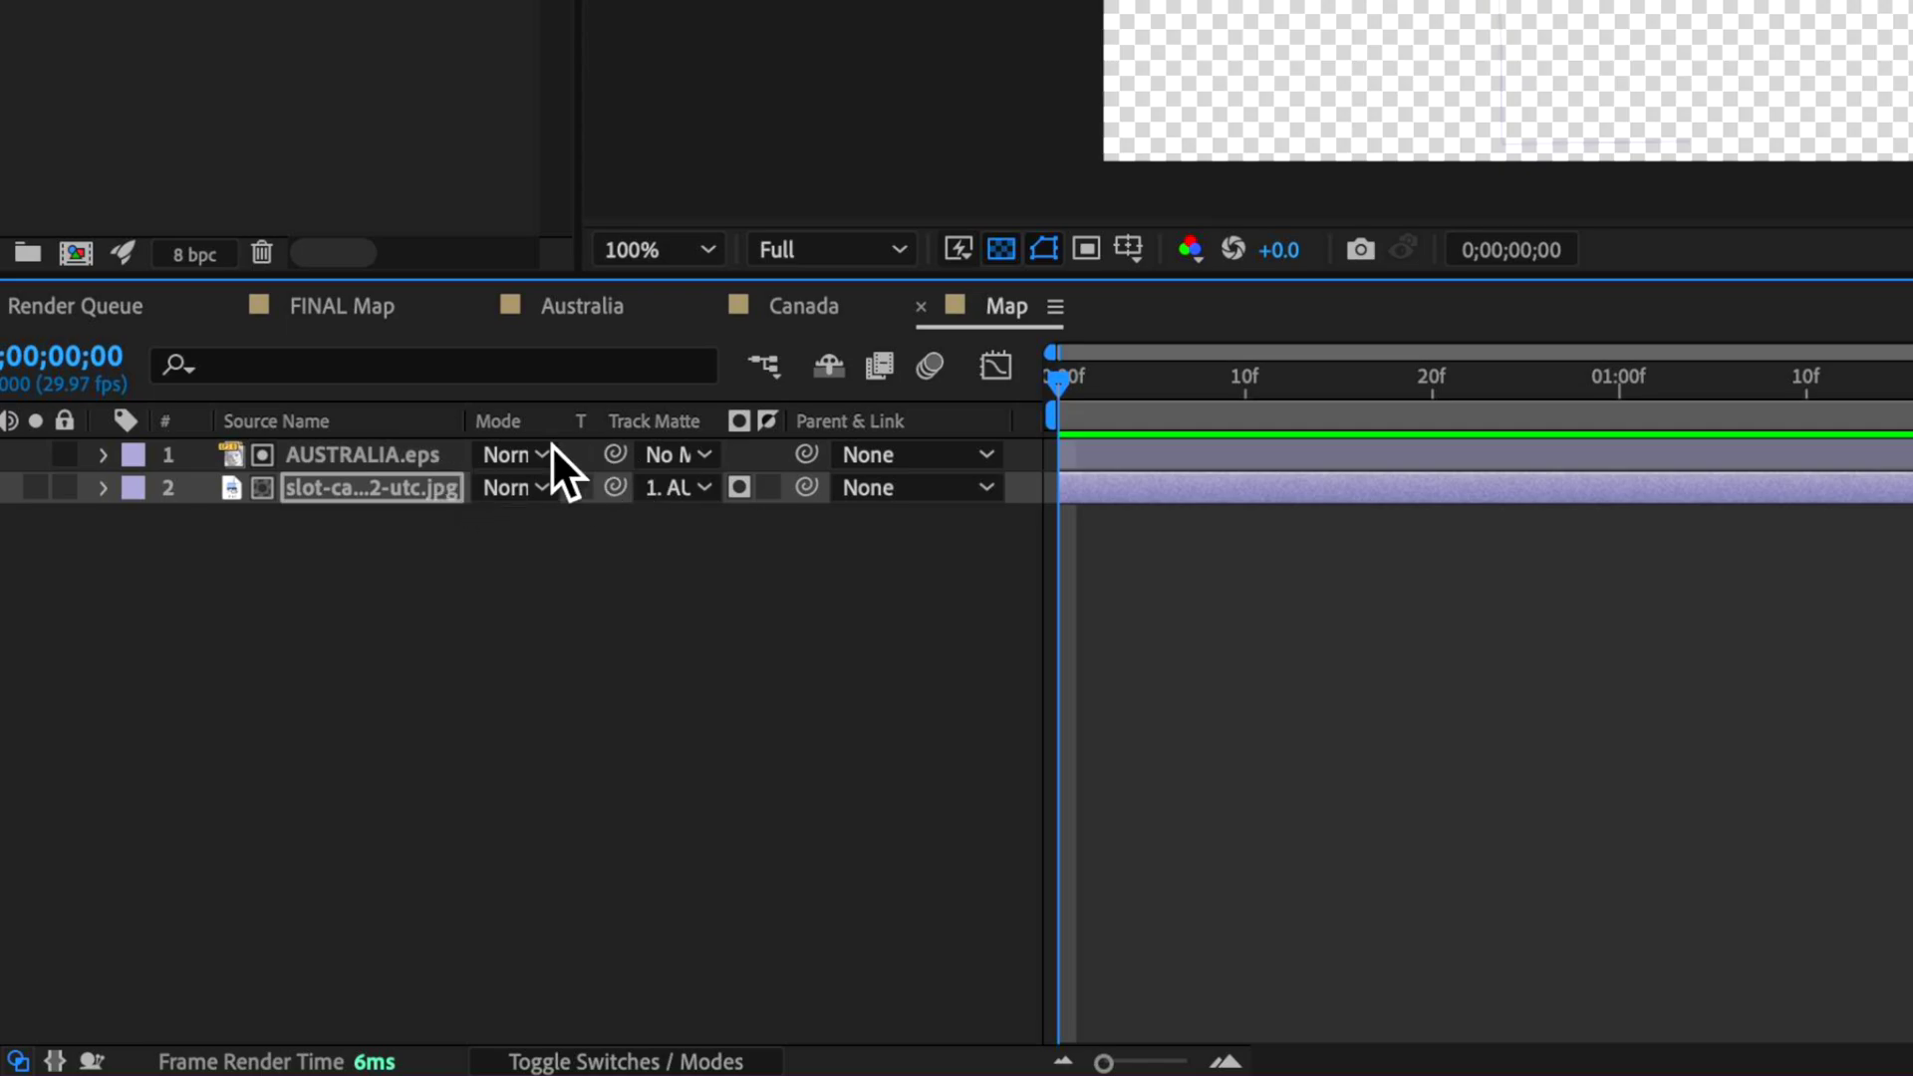
left_click(682, 492)
left_click(745, 490)
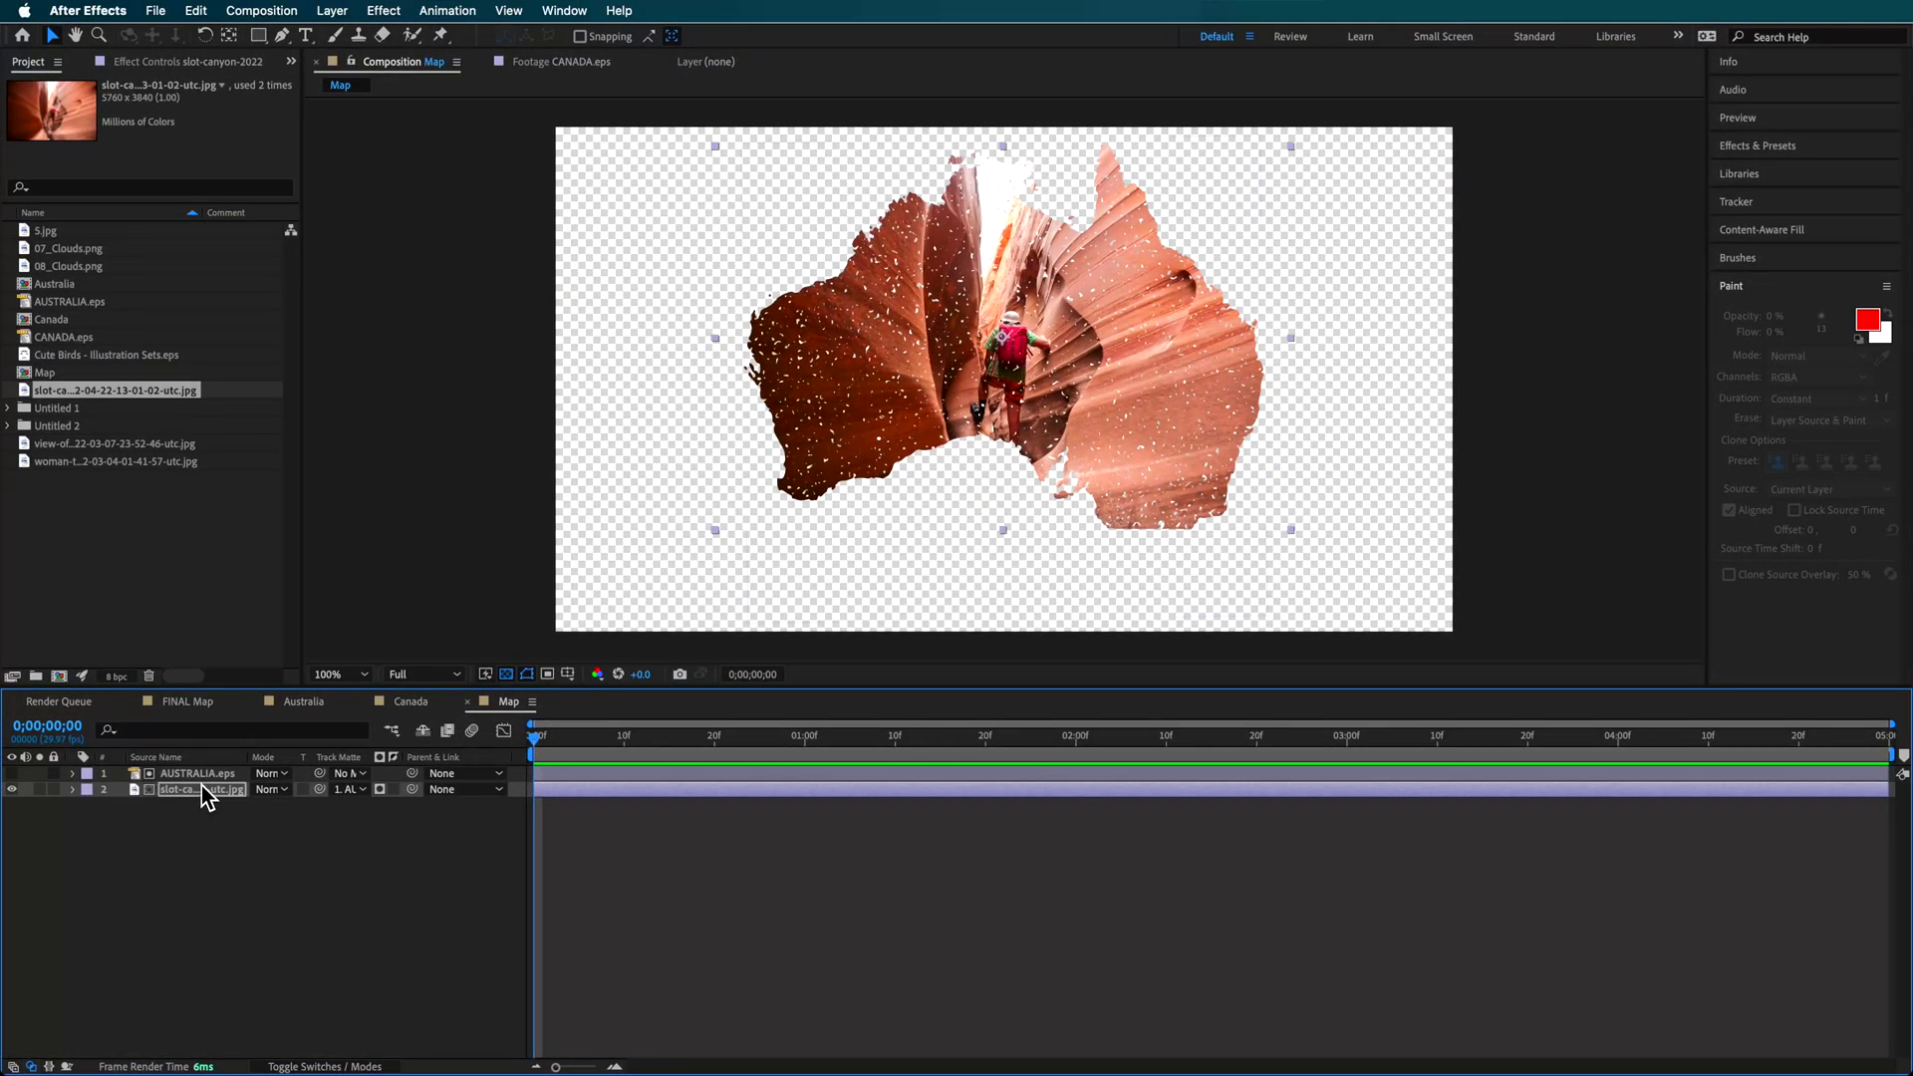
left_click(332, 895)
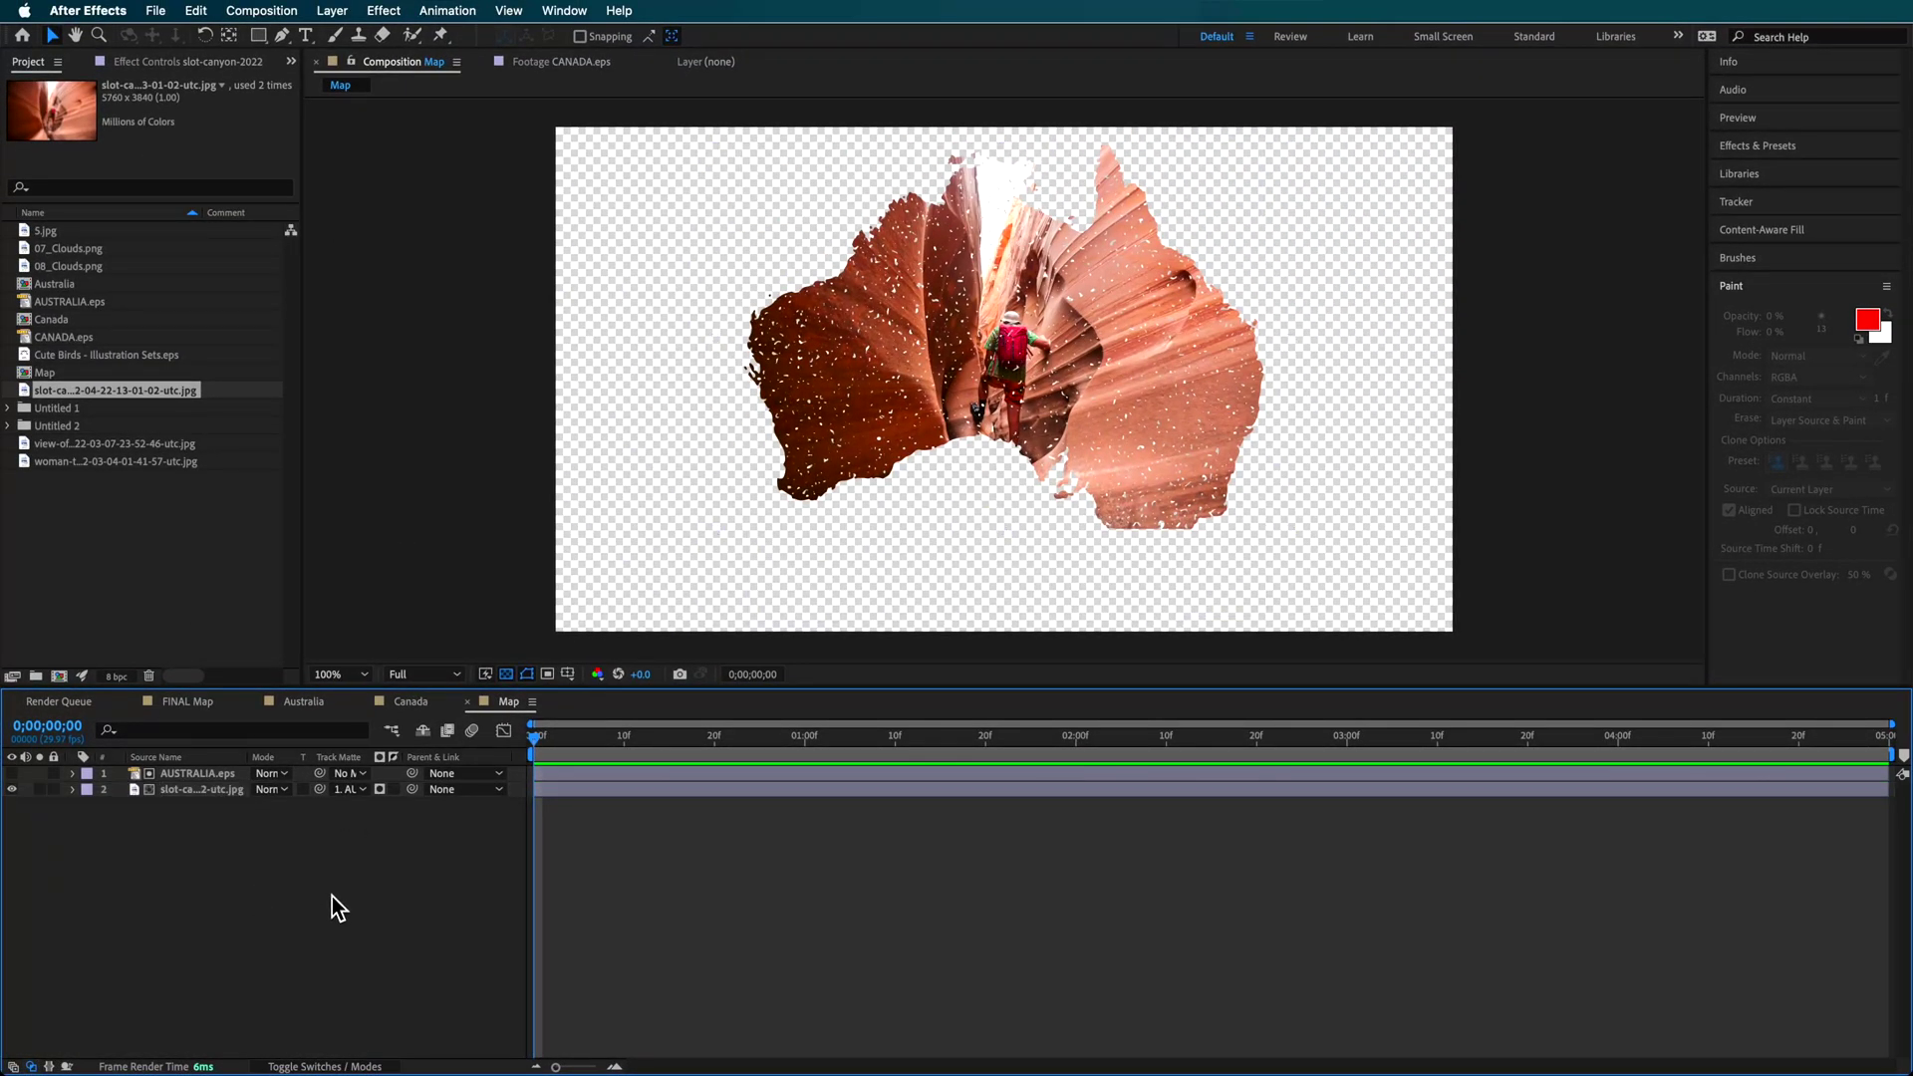
left_click(177, 794)
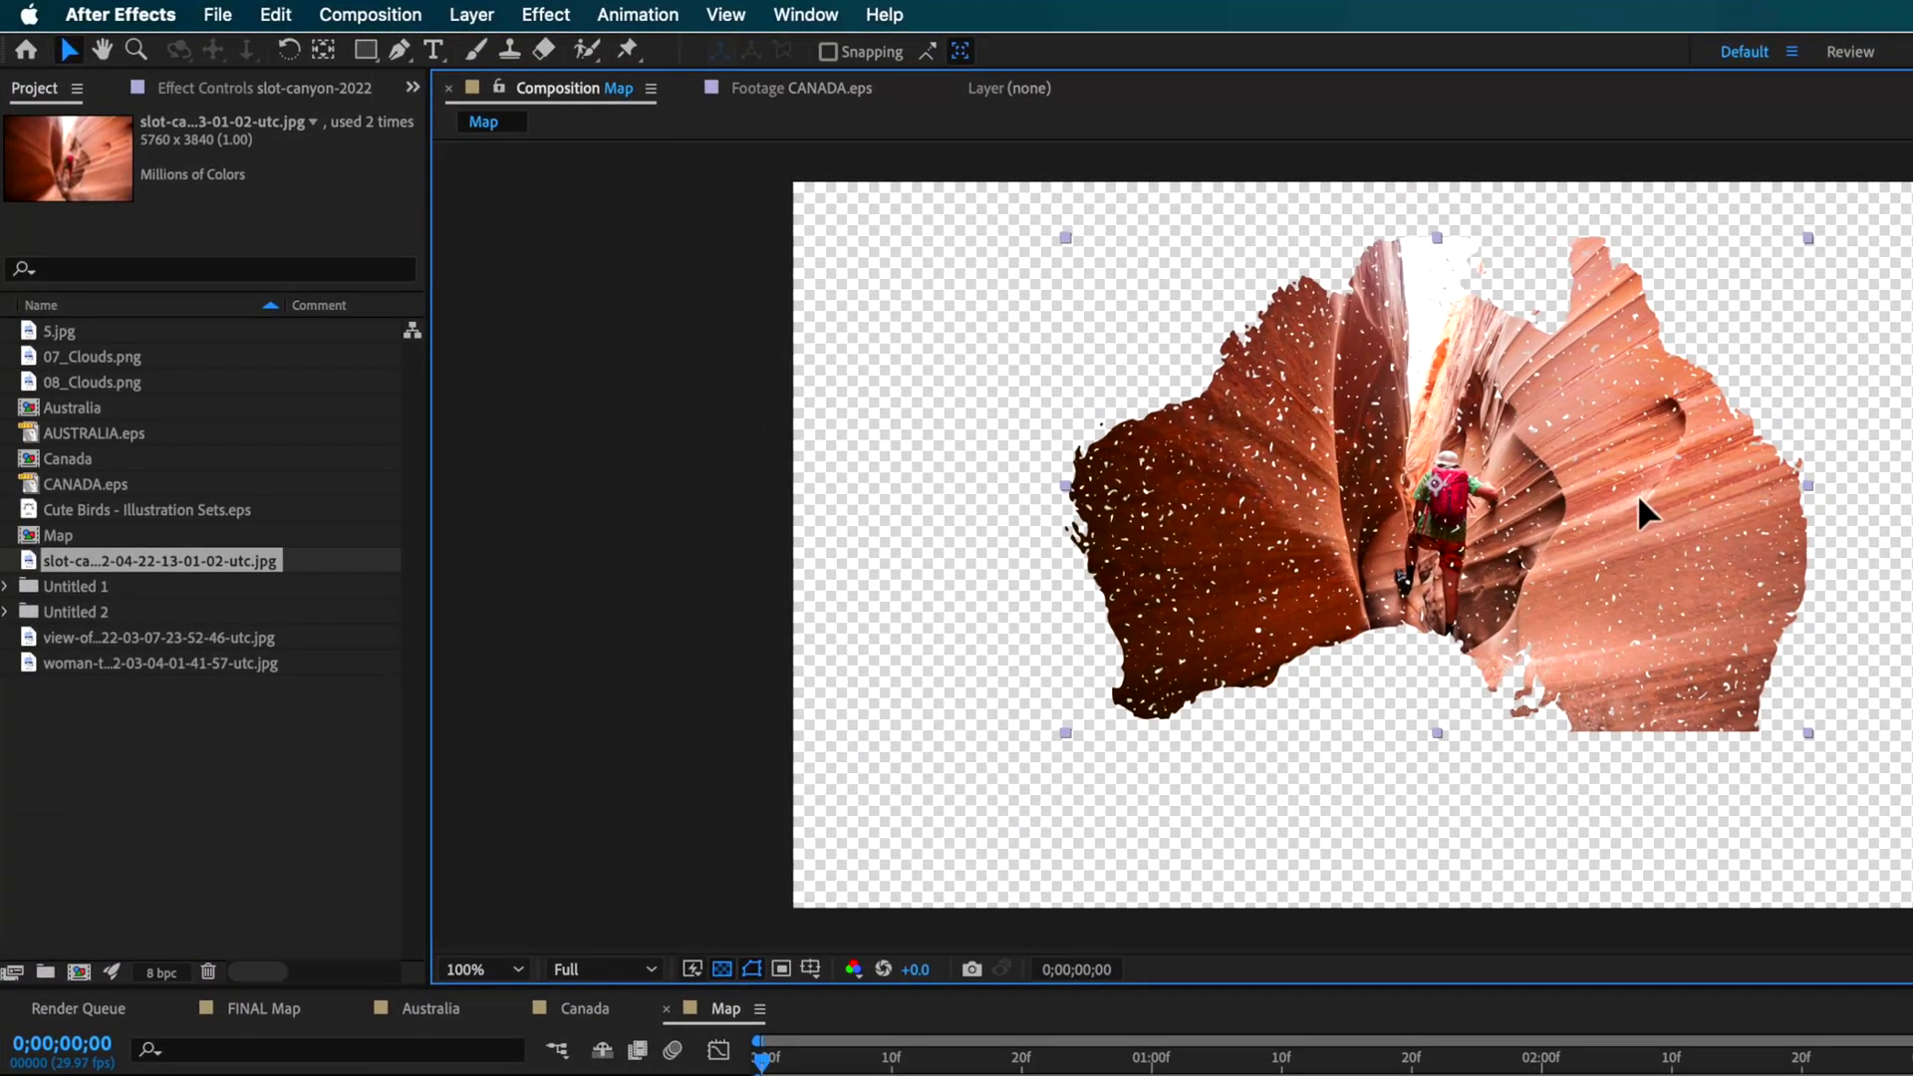
- Move the canyon photo up and add Motion Tile with Mirror Edges to fill Tasmania
left_click_drag(1636, 493, 1636, 453)
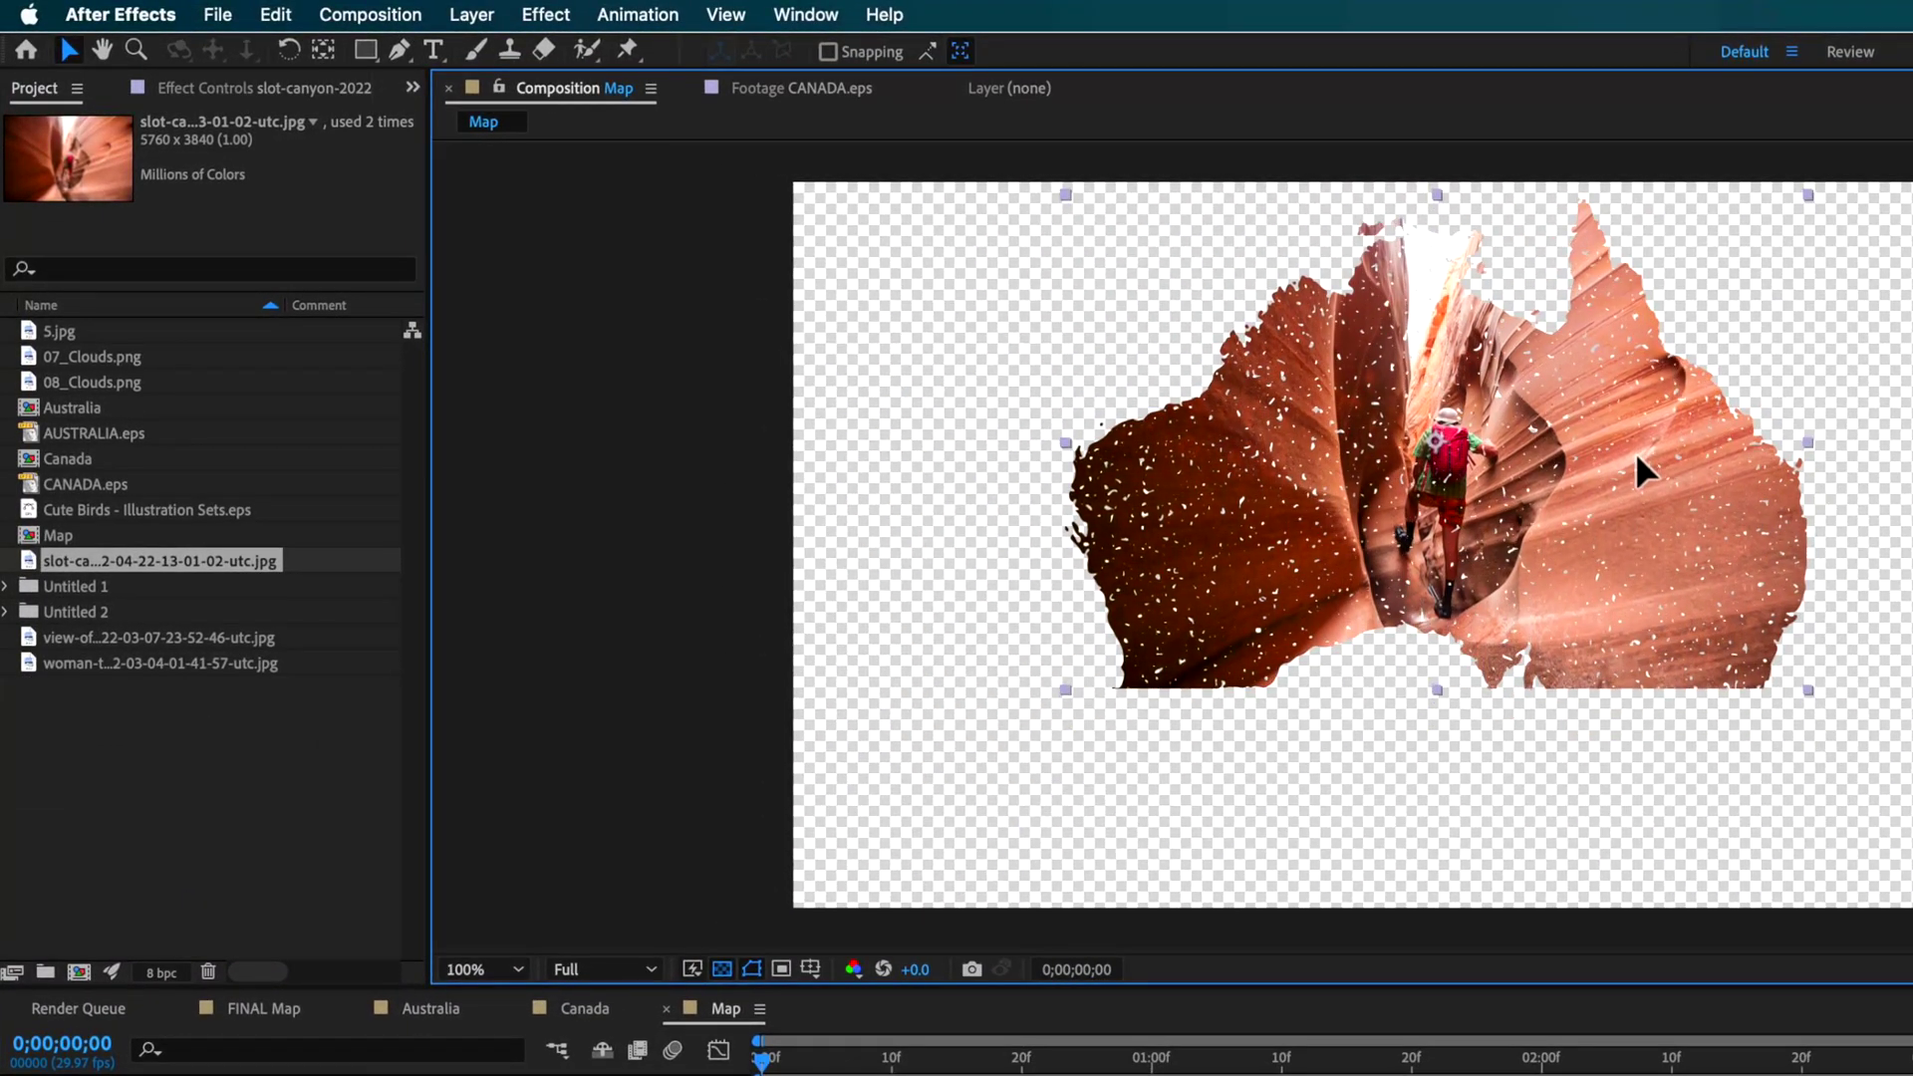
left_click(884, 14)
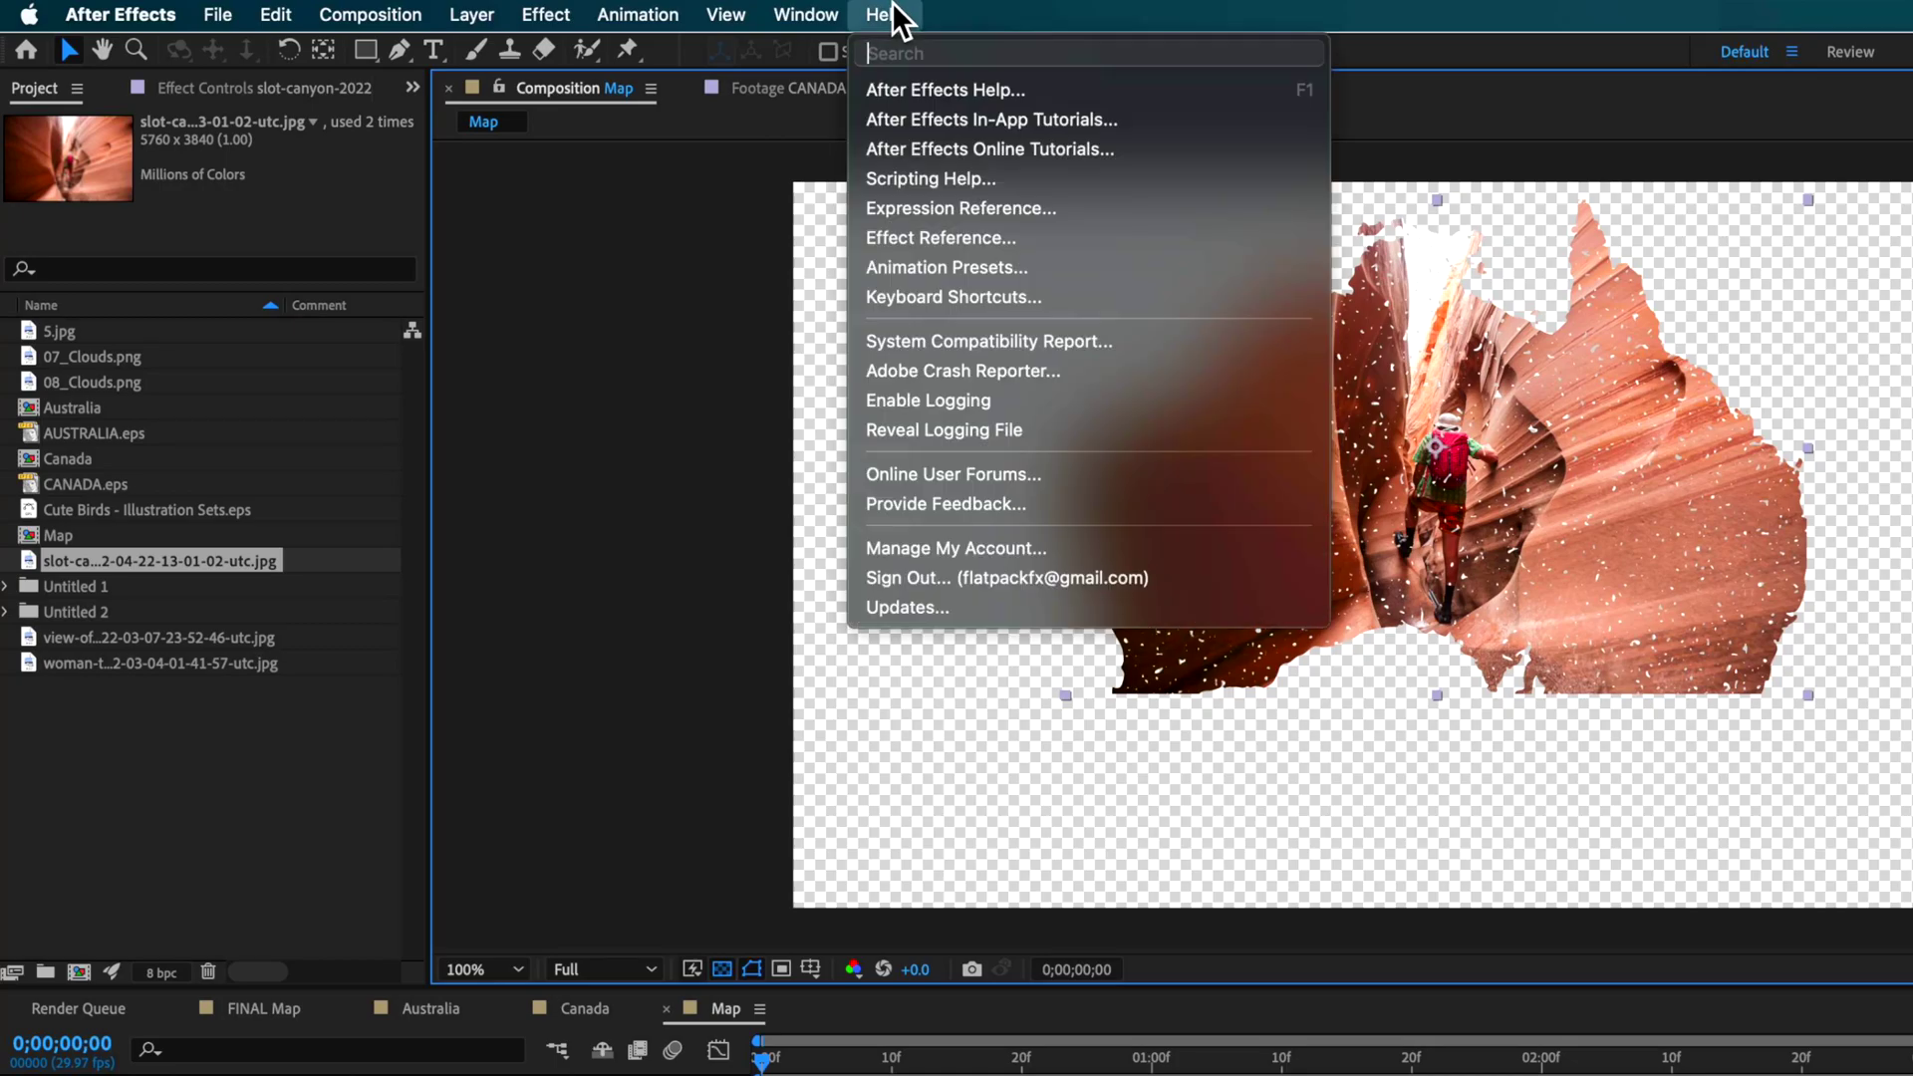
type("motion")
left_click(997, 268)
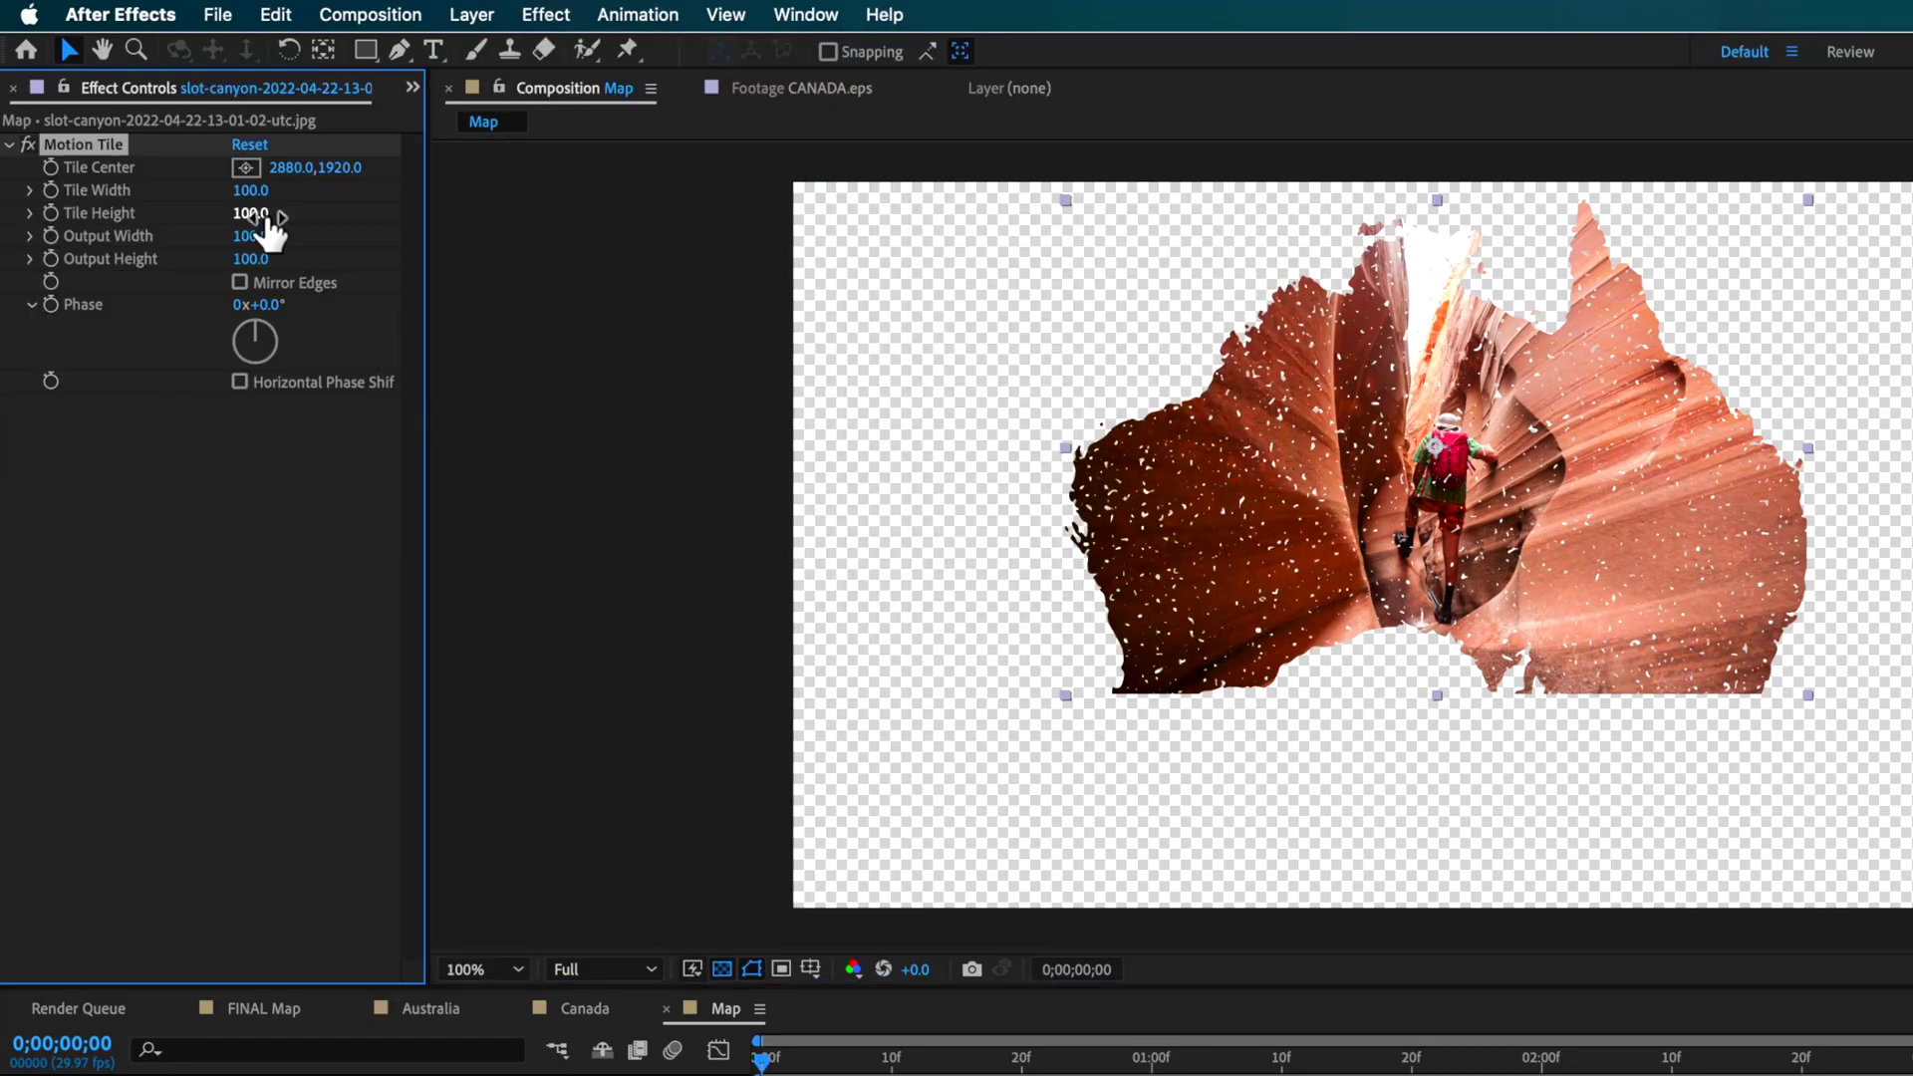
left_click(239, 282)
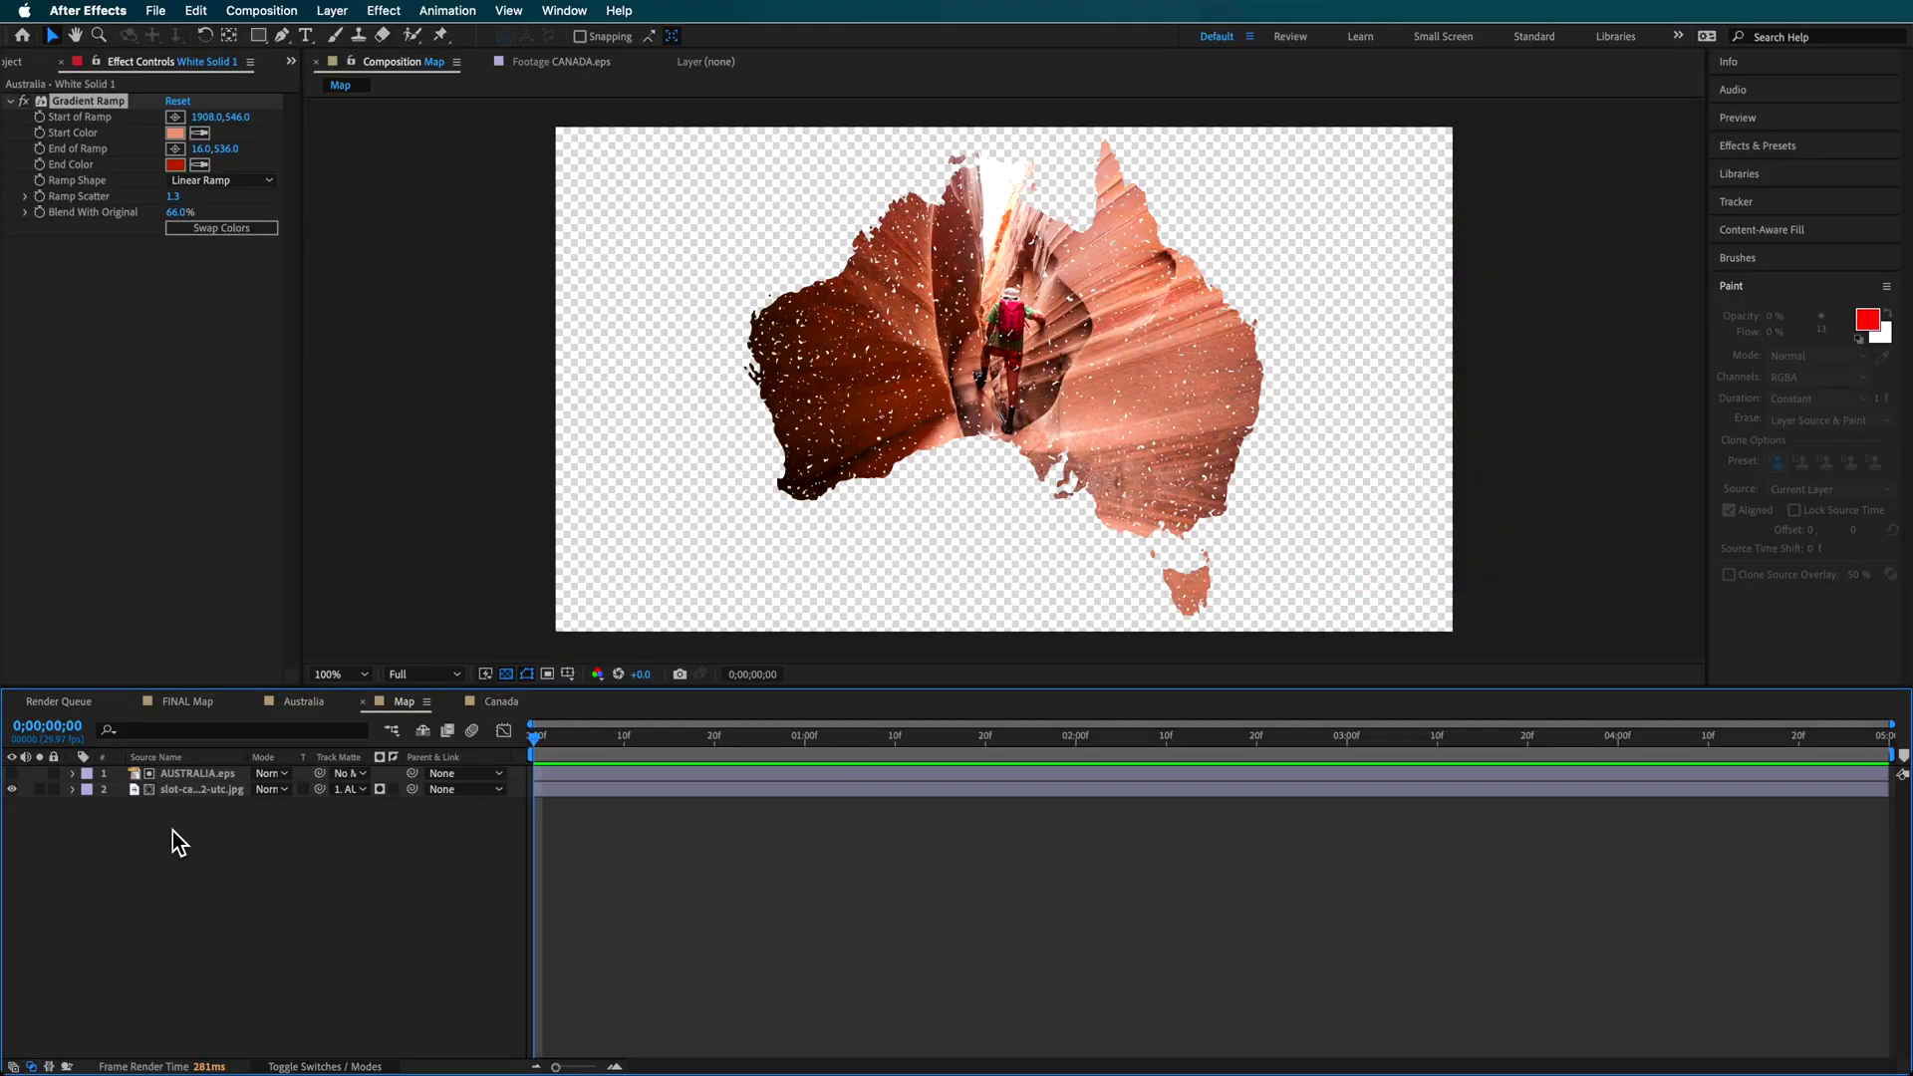
- Create a new White Solid 2 layer and move it to the bottom of the stack
right_click(191, 819)
mouse_move(243, 835)
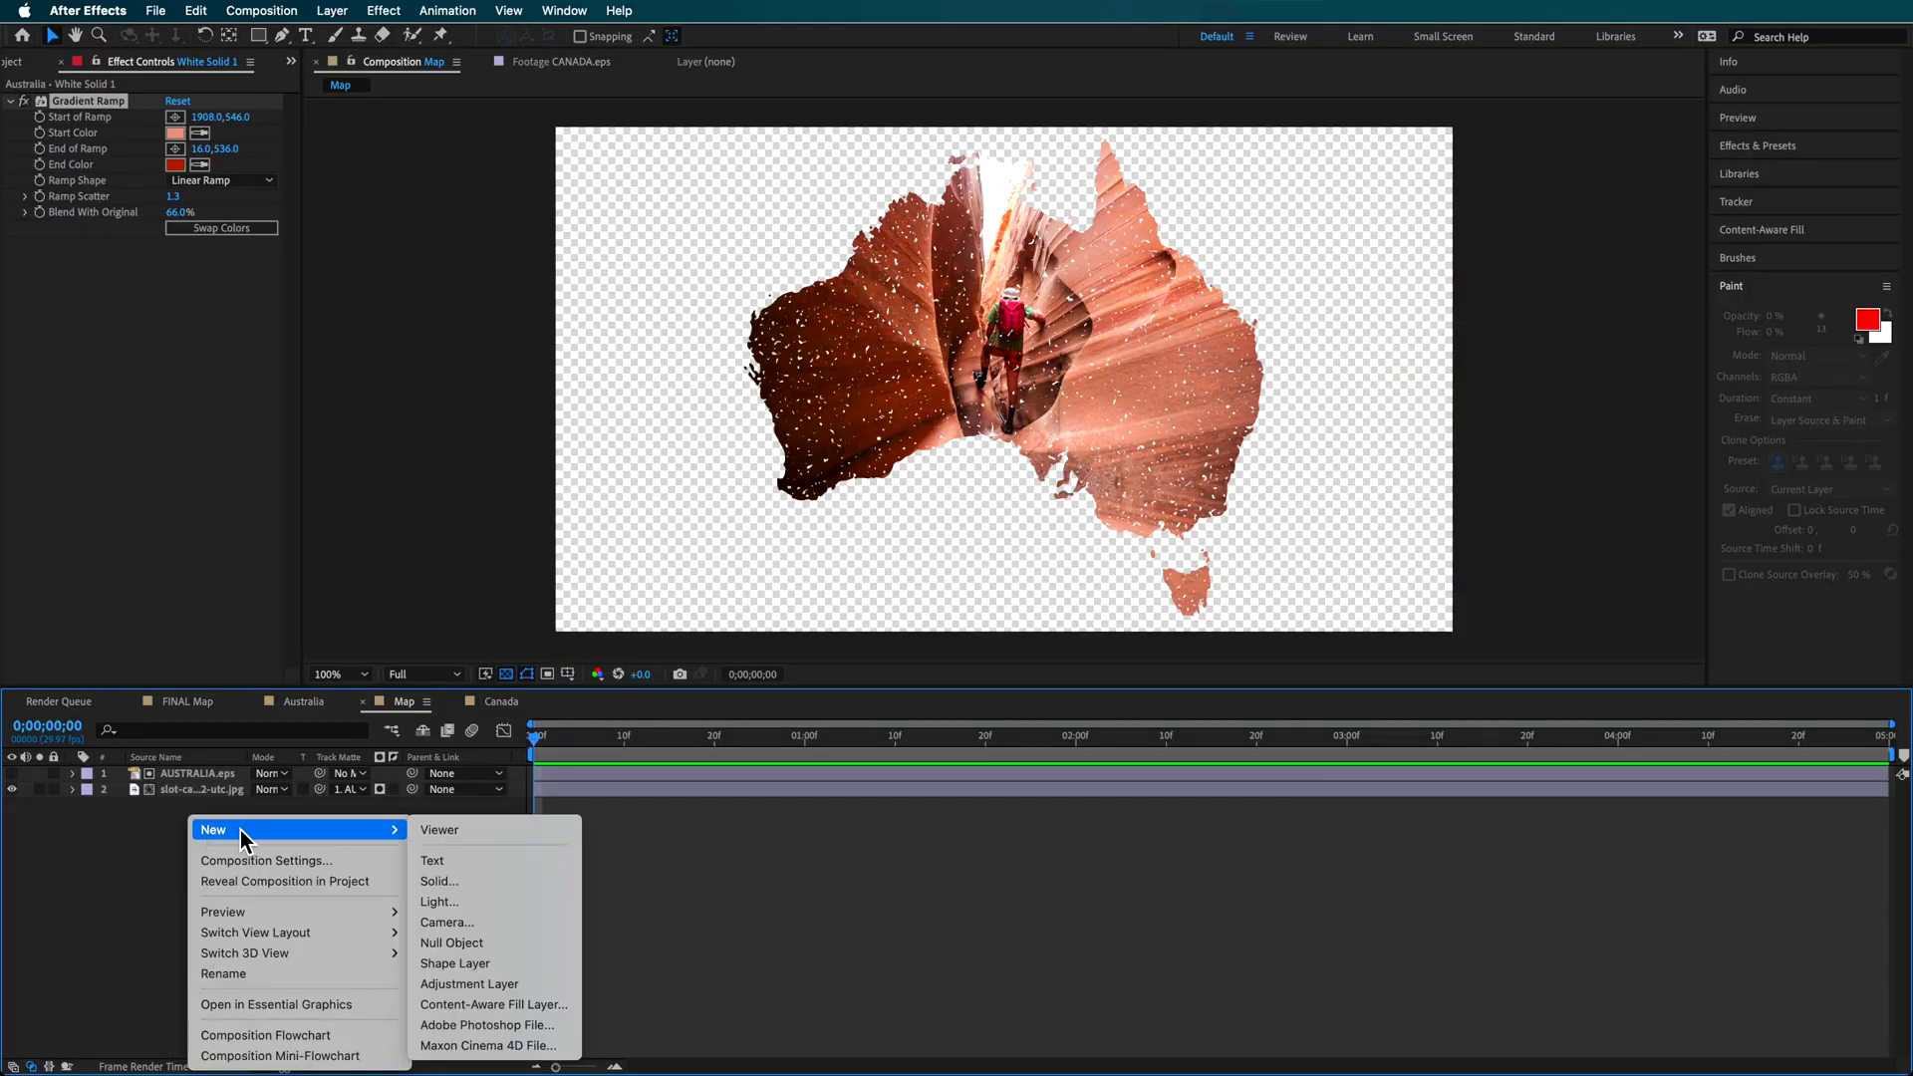
left_click(486, 883)
left_click(1032, 701)
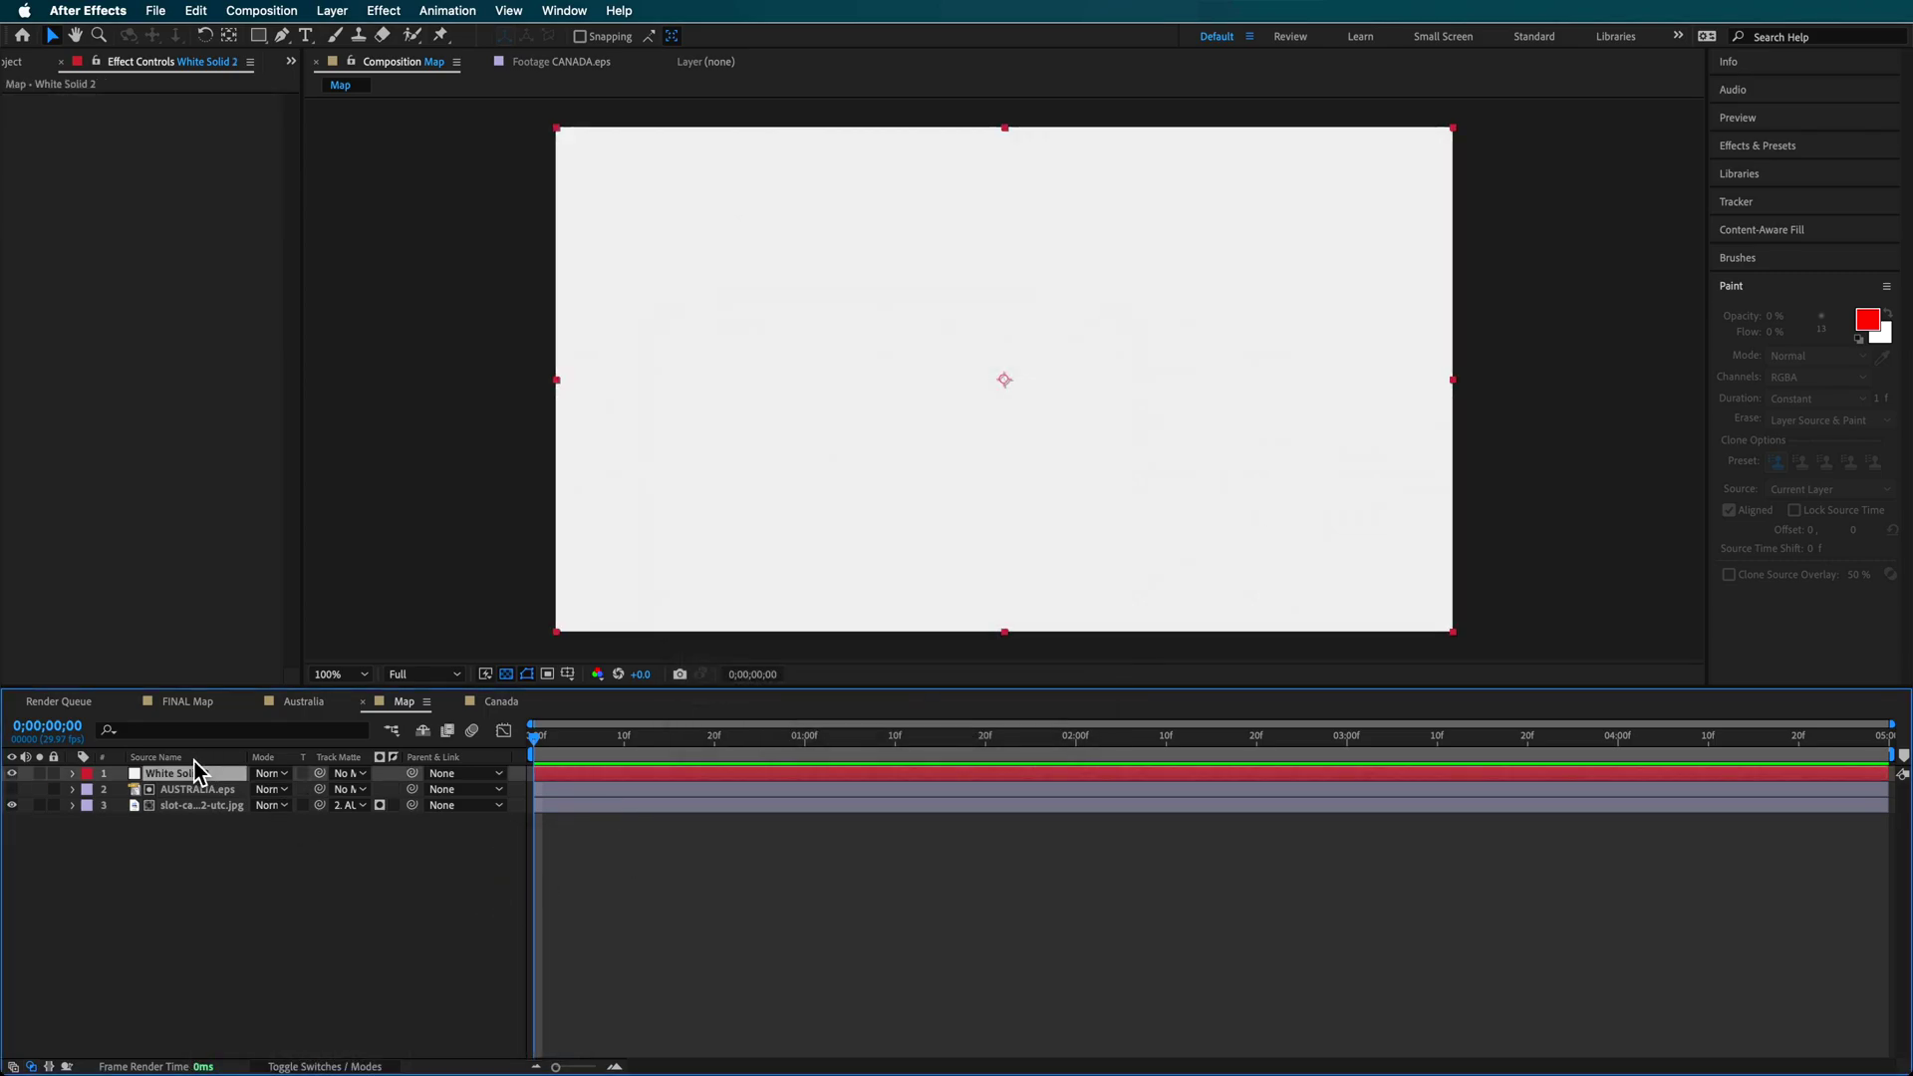
left_click_drag(182, 778, 236, 823)
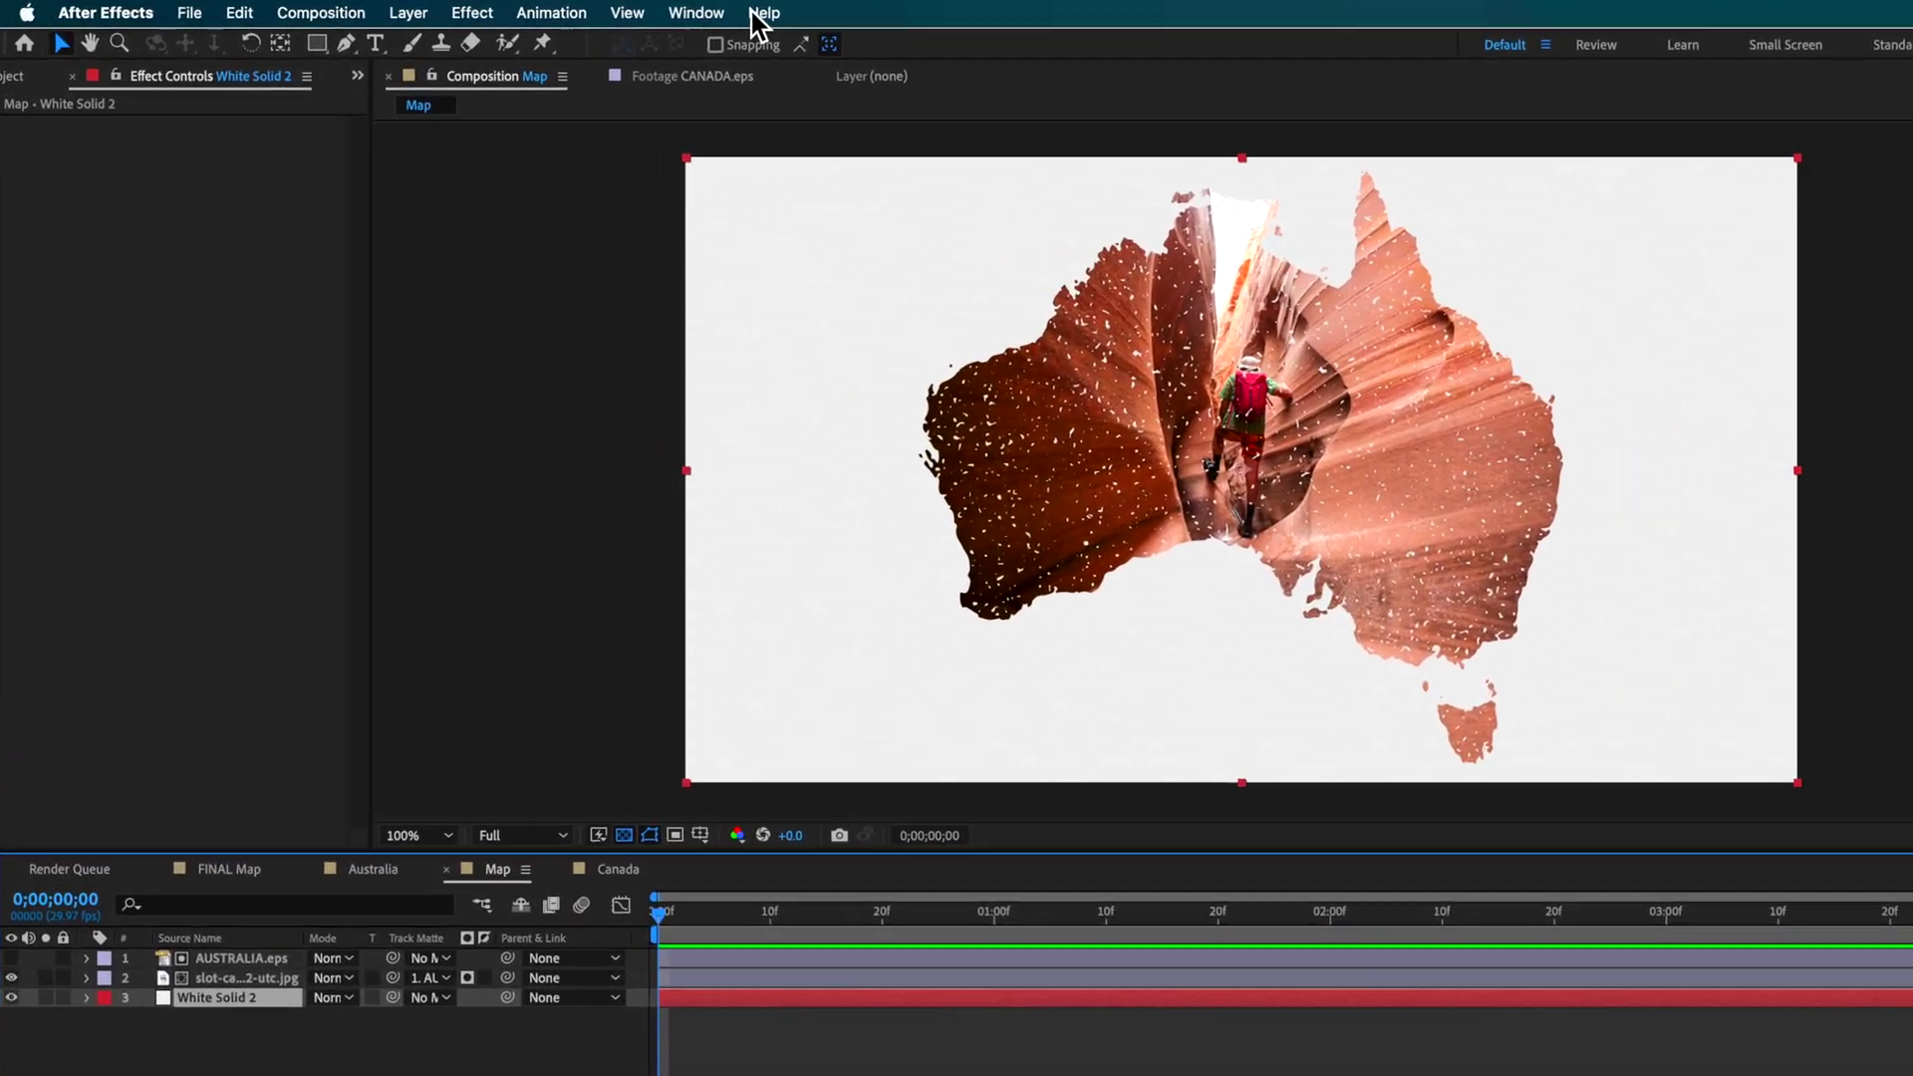
- Apply the Gradient Ramp effect to White Solid 2
left_click(618, 10)
type("gradi")
left_click(692, 107)
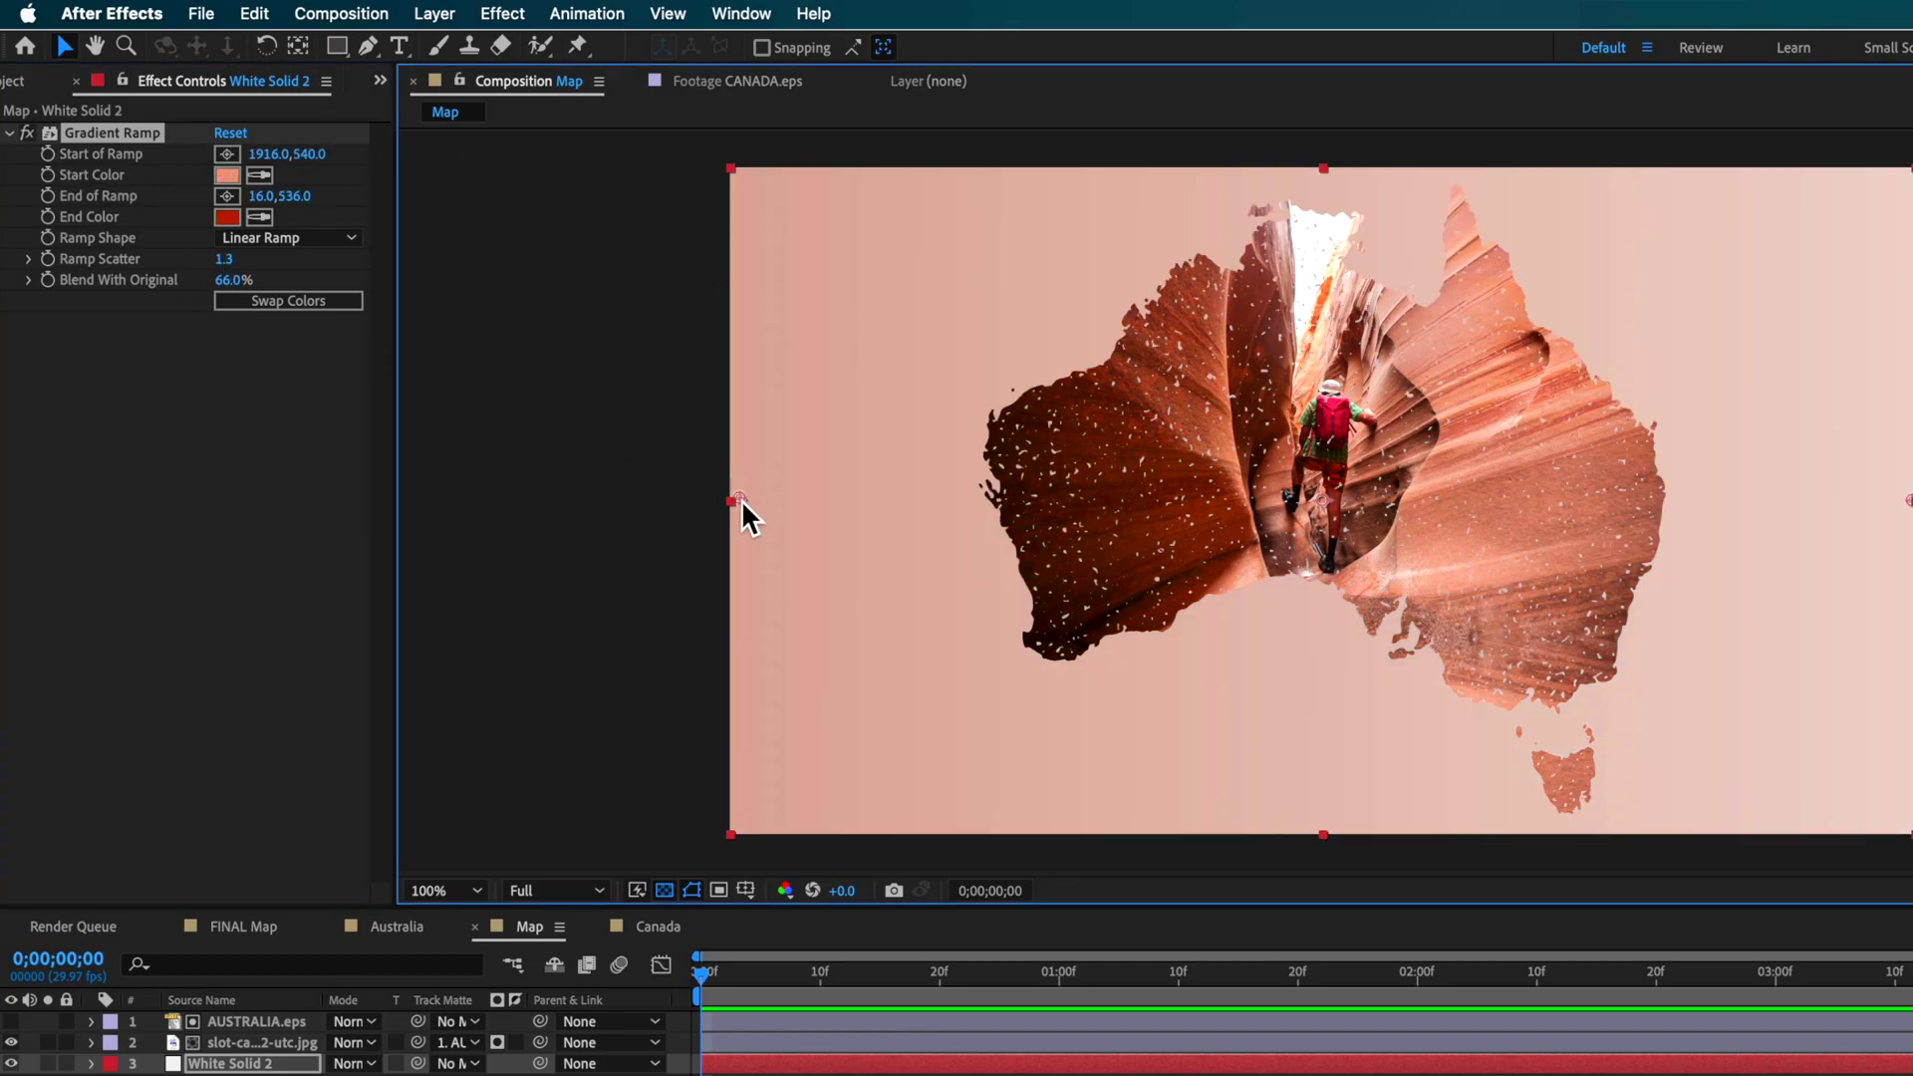
- Inspect the Gradient Ramp Start and End Color pickers, cancelling both to keep the colours
left_click(229, 176)
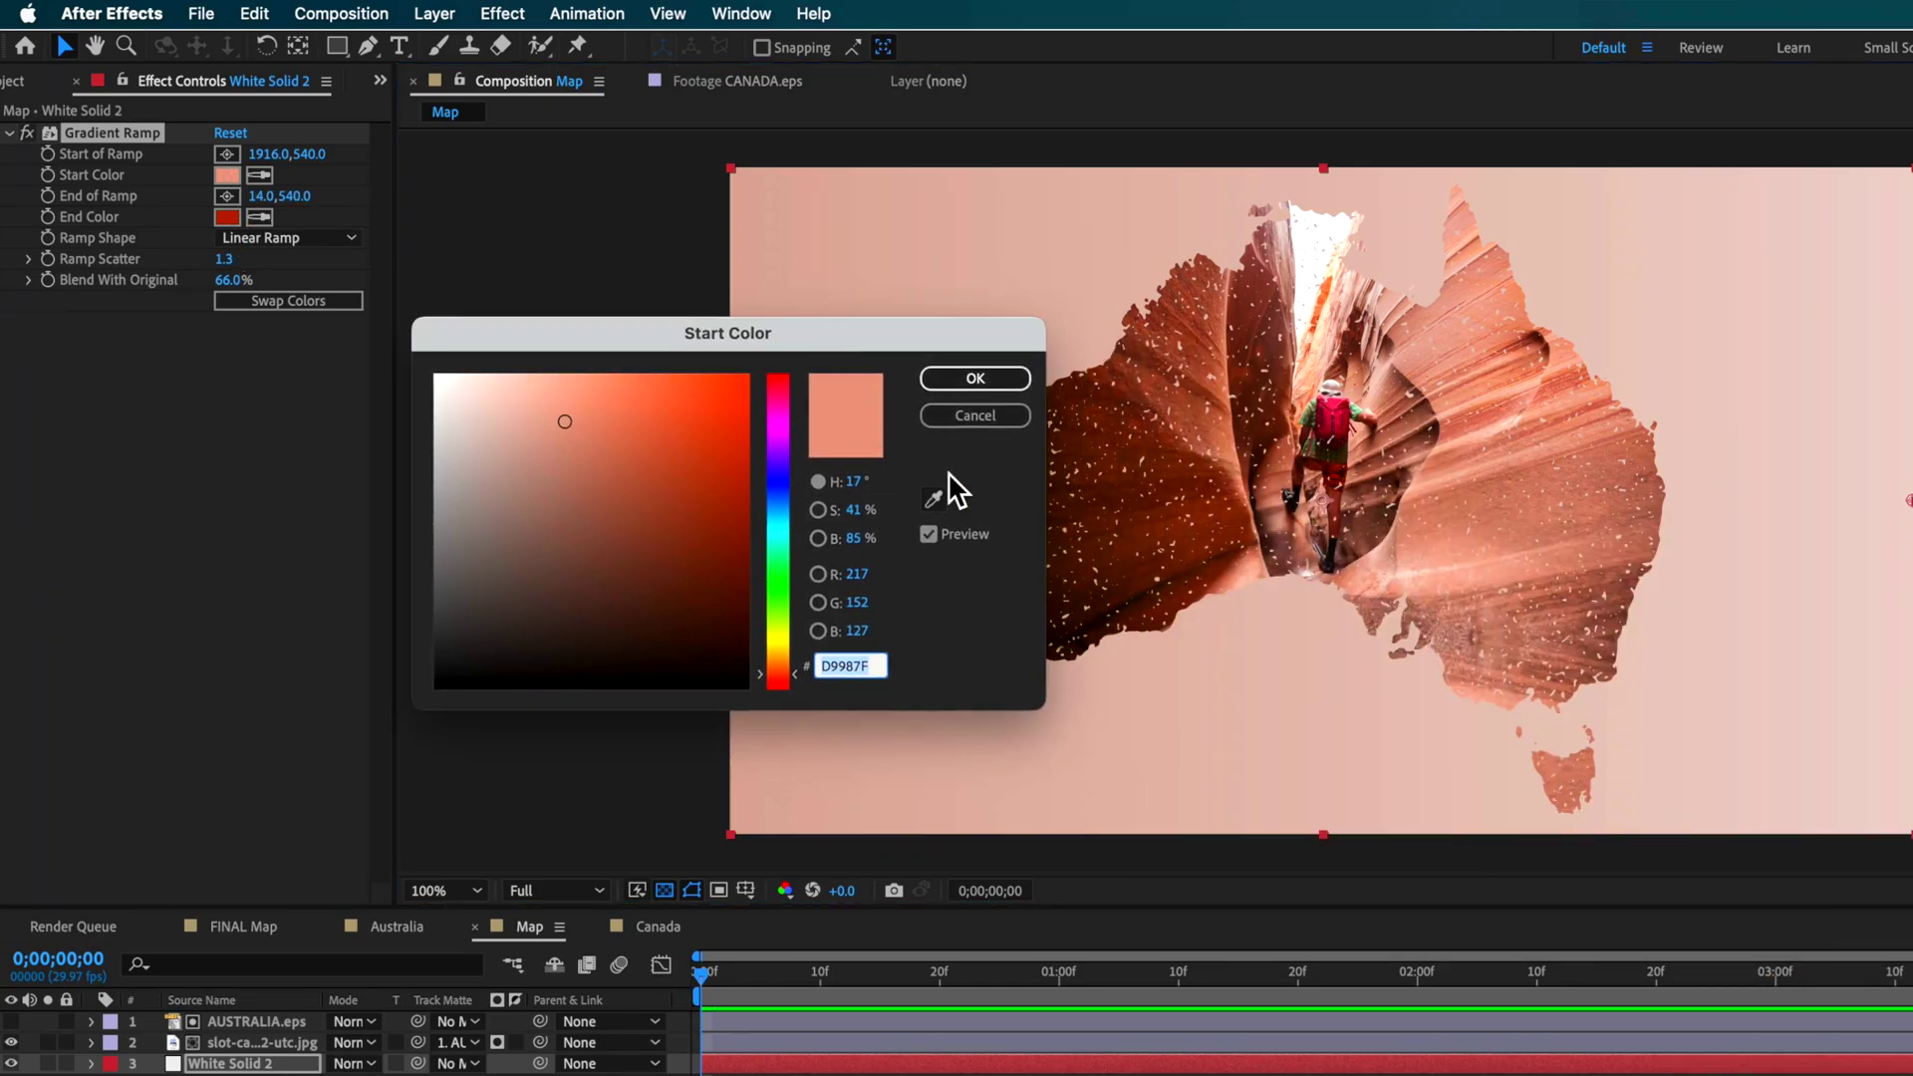
left_click(971, 423)
left_click(228, 217)
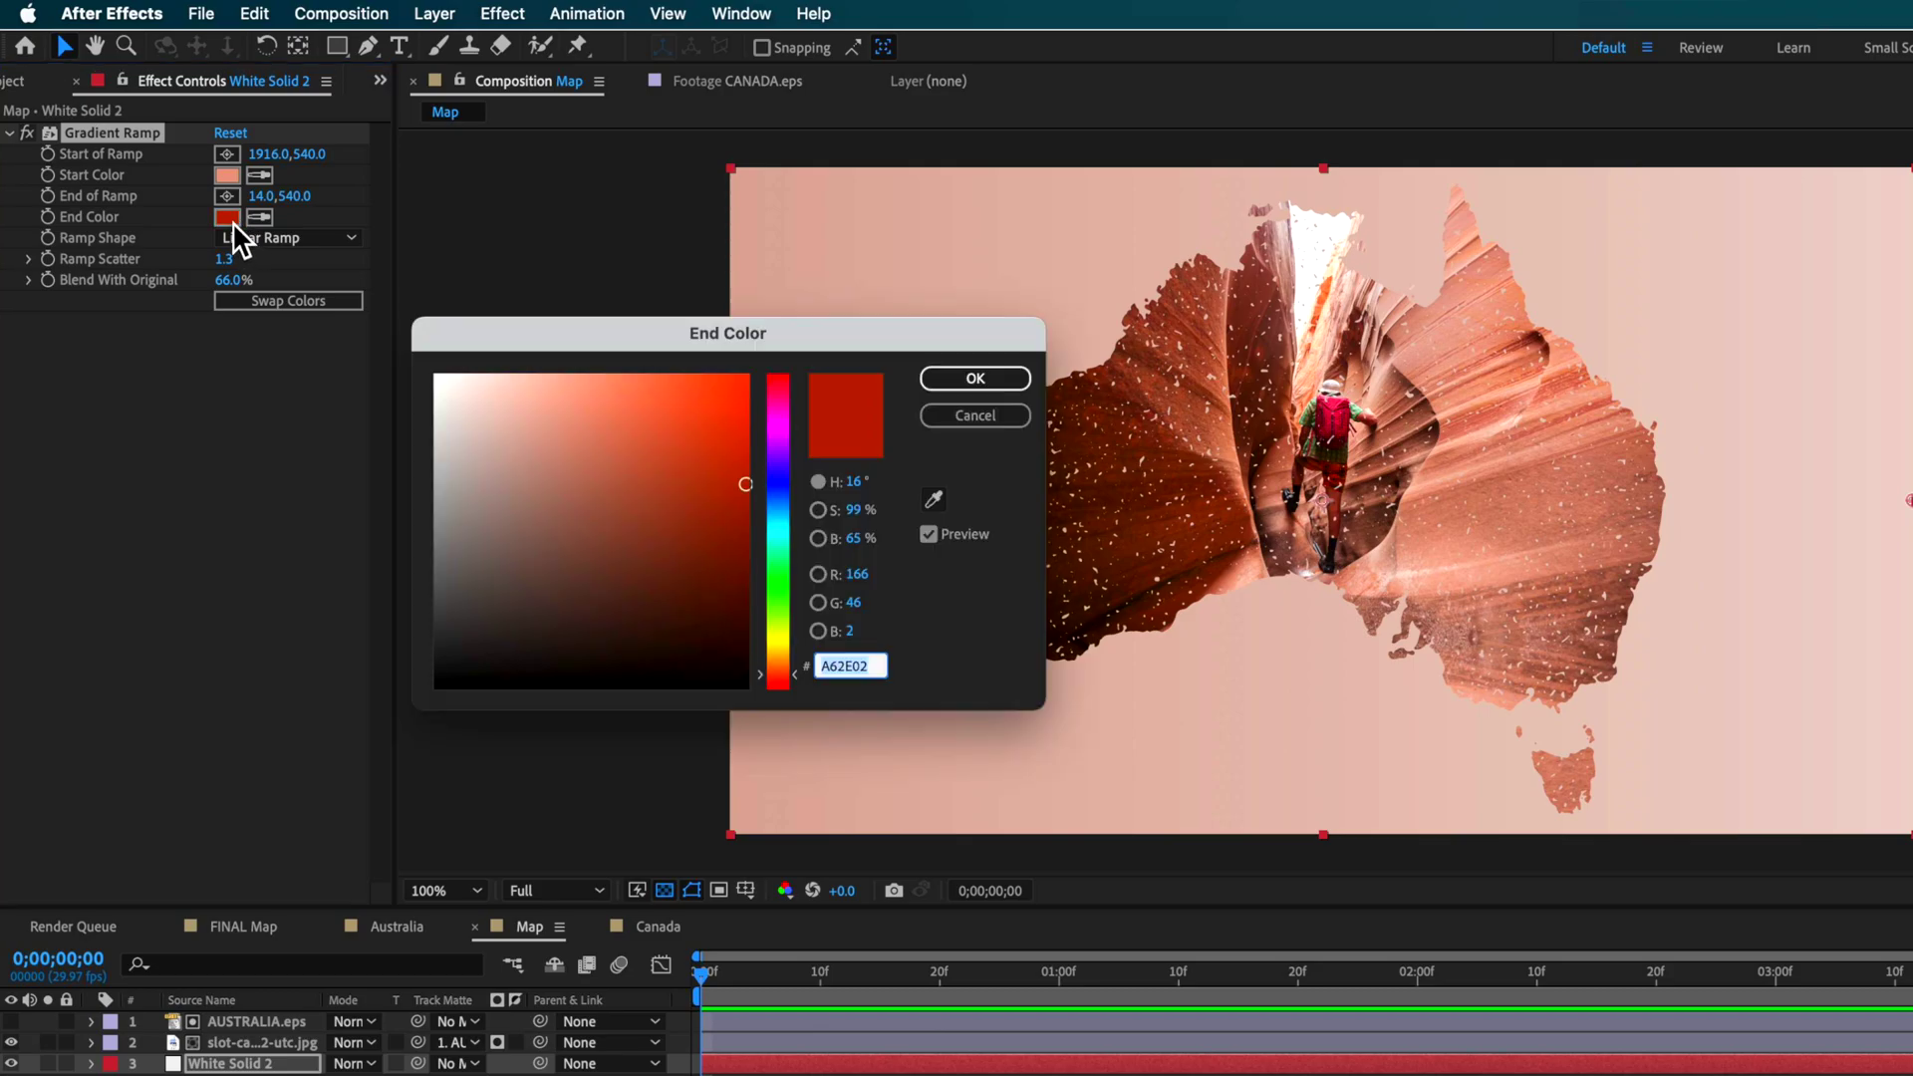
left_click(1022, 419)
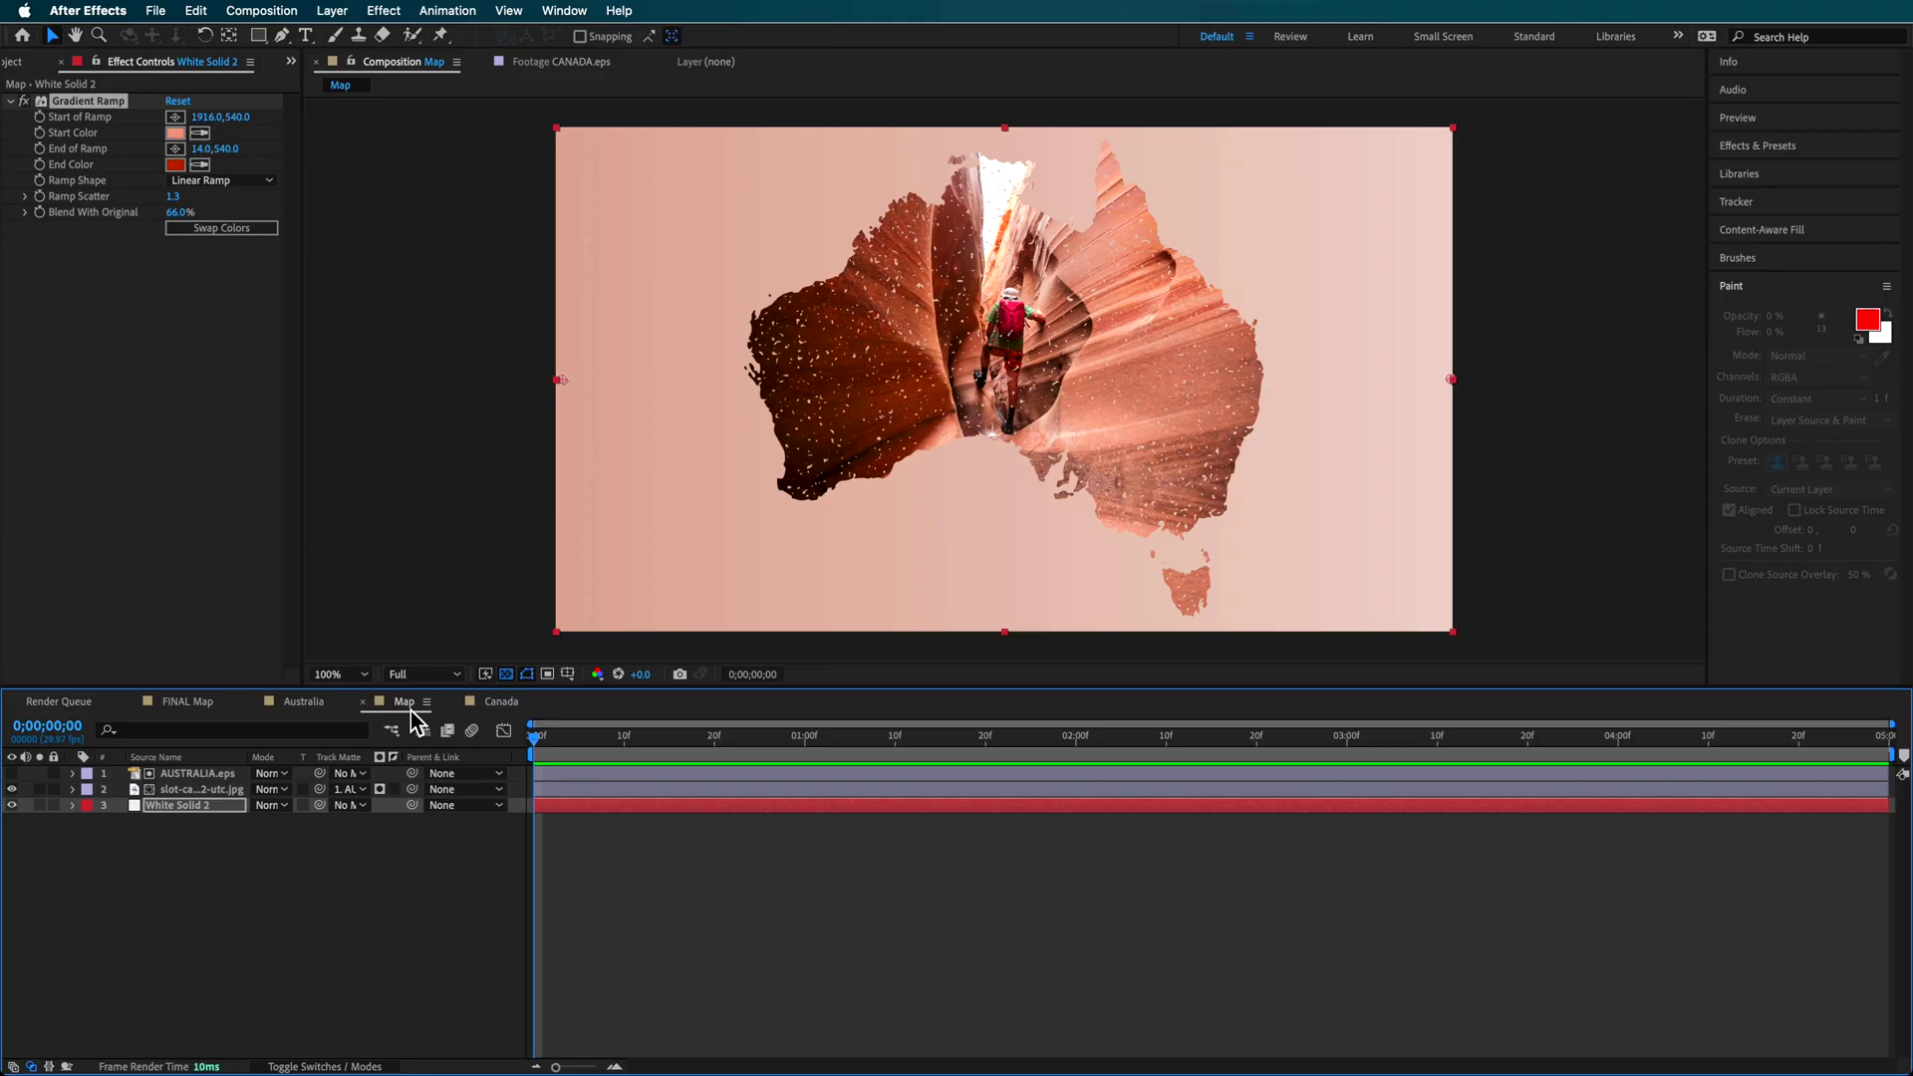
- Preview the imported footage, then add 5.jpg to the Map timeline above White Solid 2
left_click(135, 952)
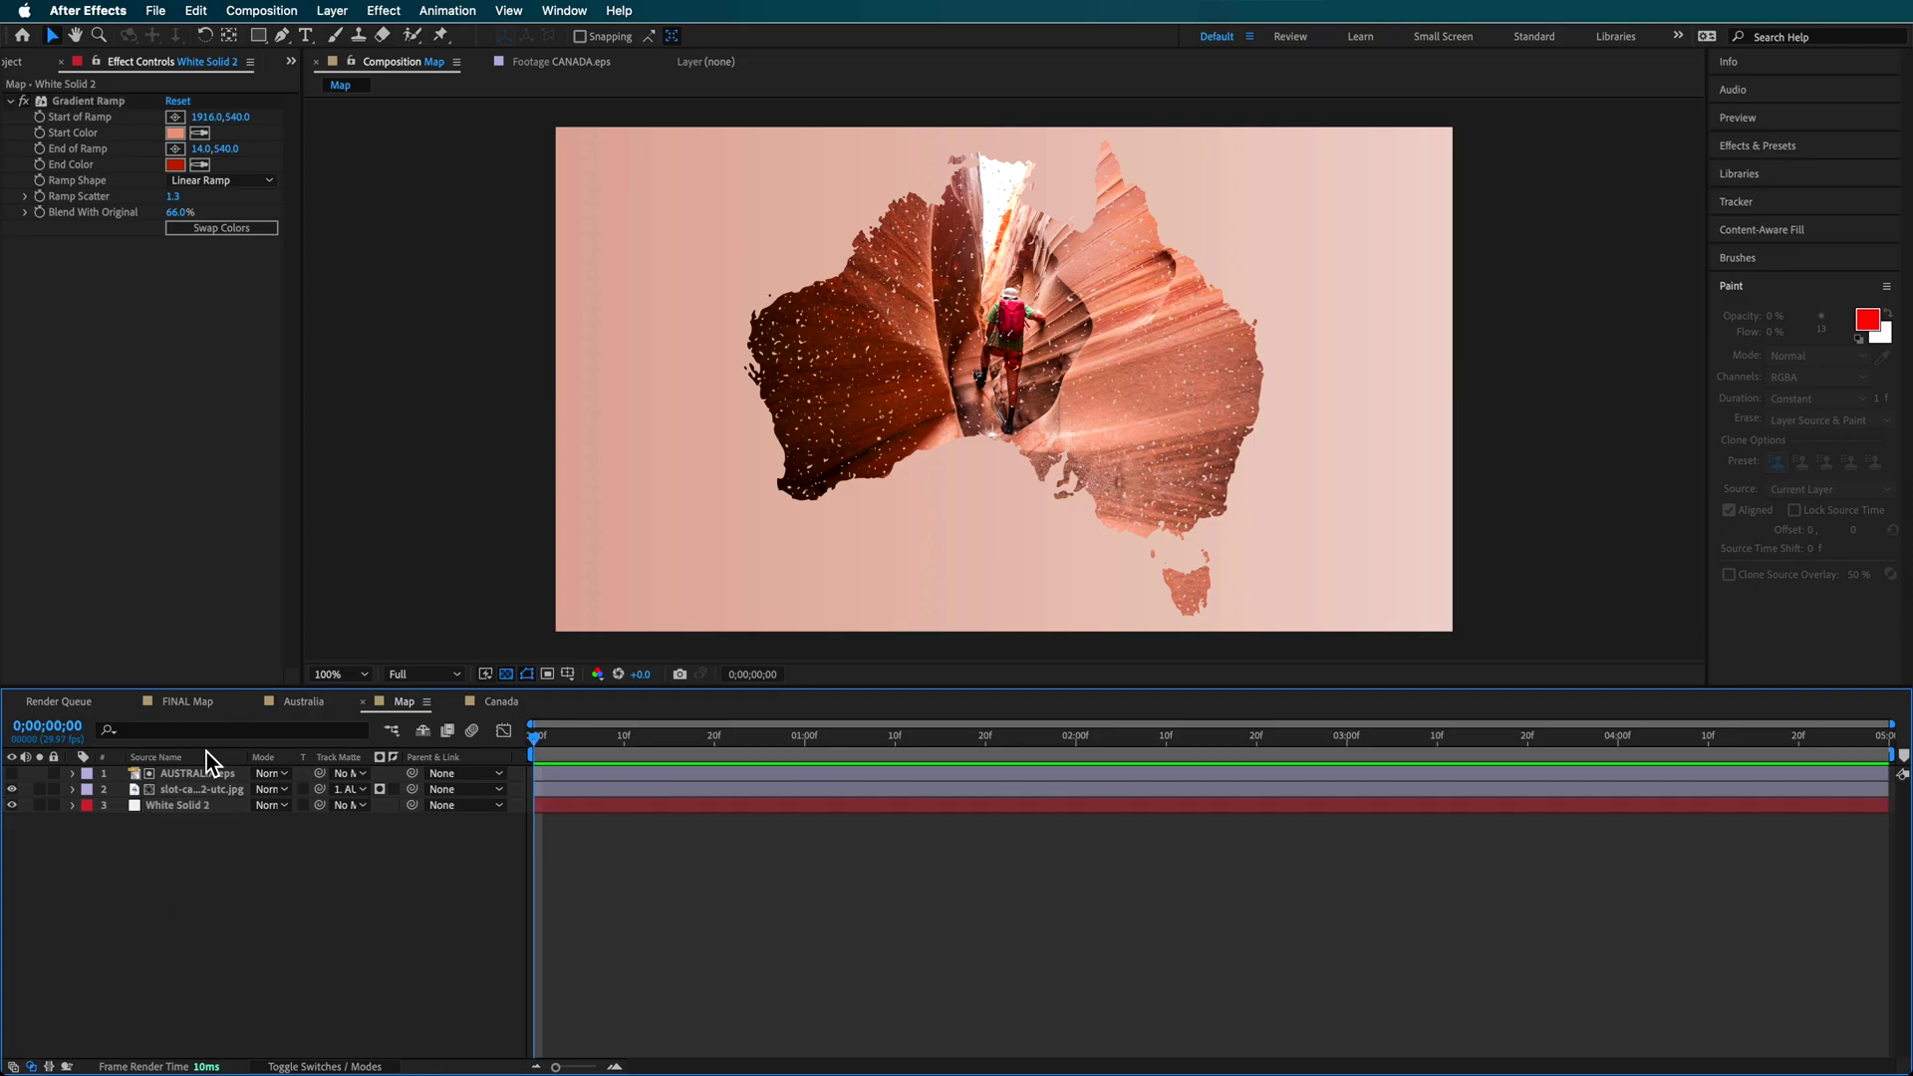
left_click(17, 66)
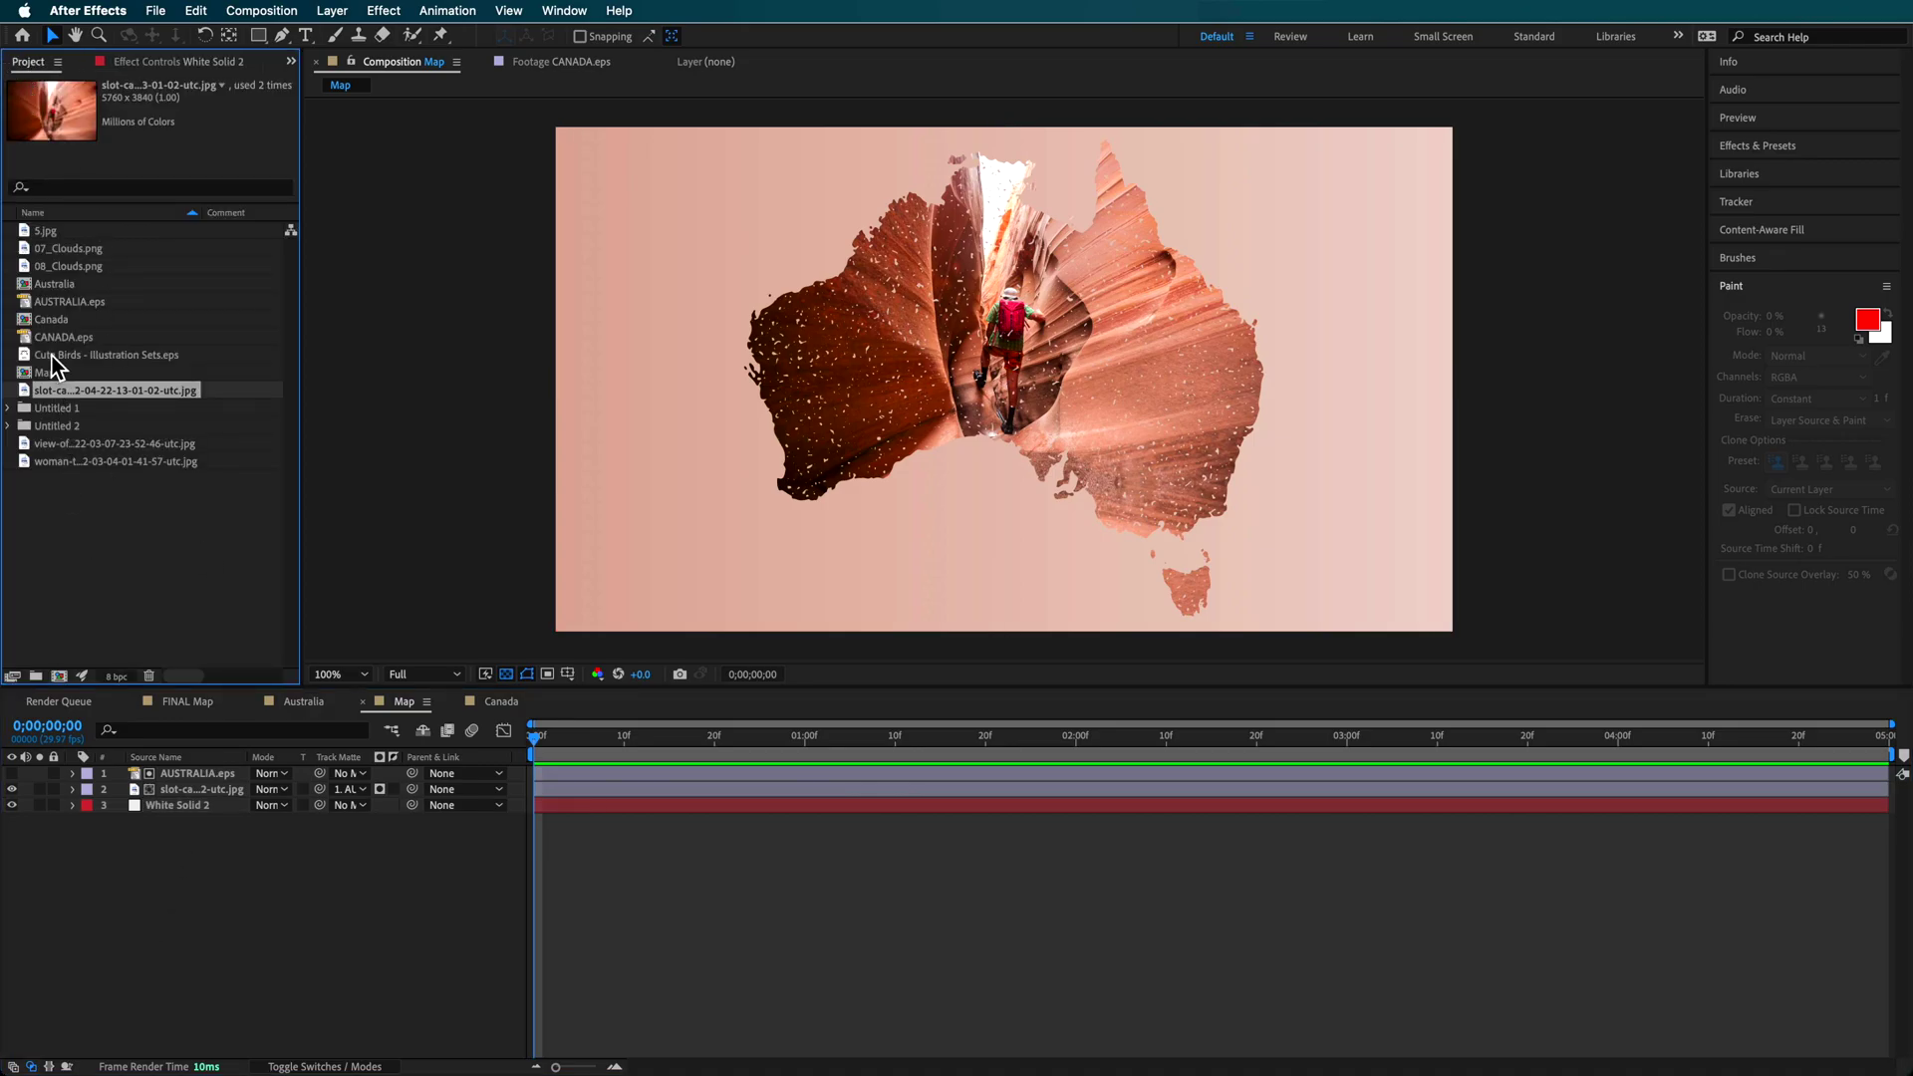
left_click(58, 445)
left_click(57, 463)
left_click(49, 250)
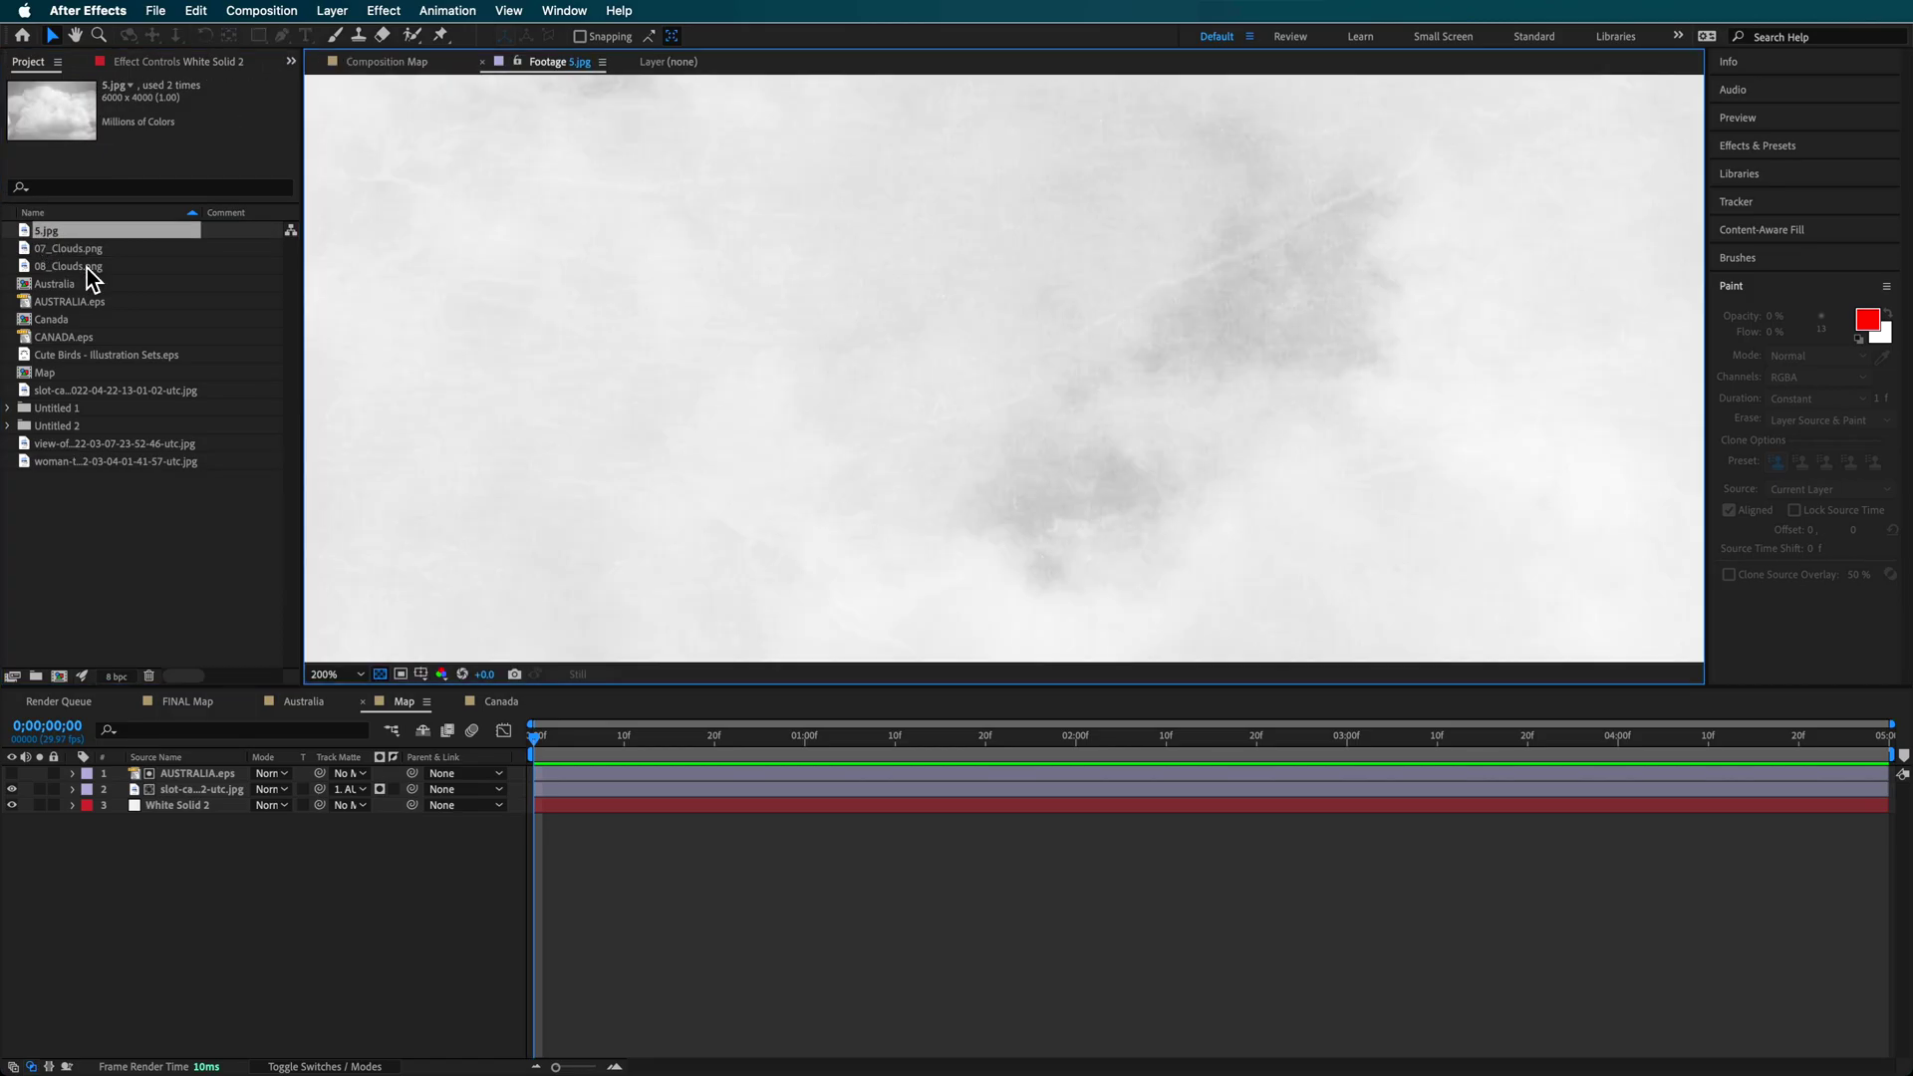
scroll(930, 416, "down", 6)
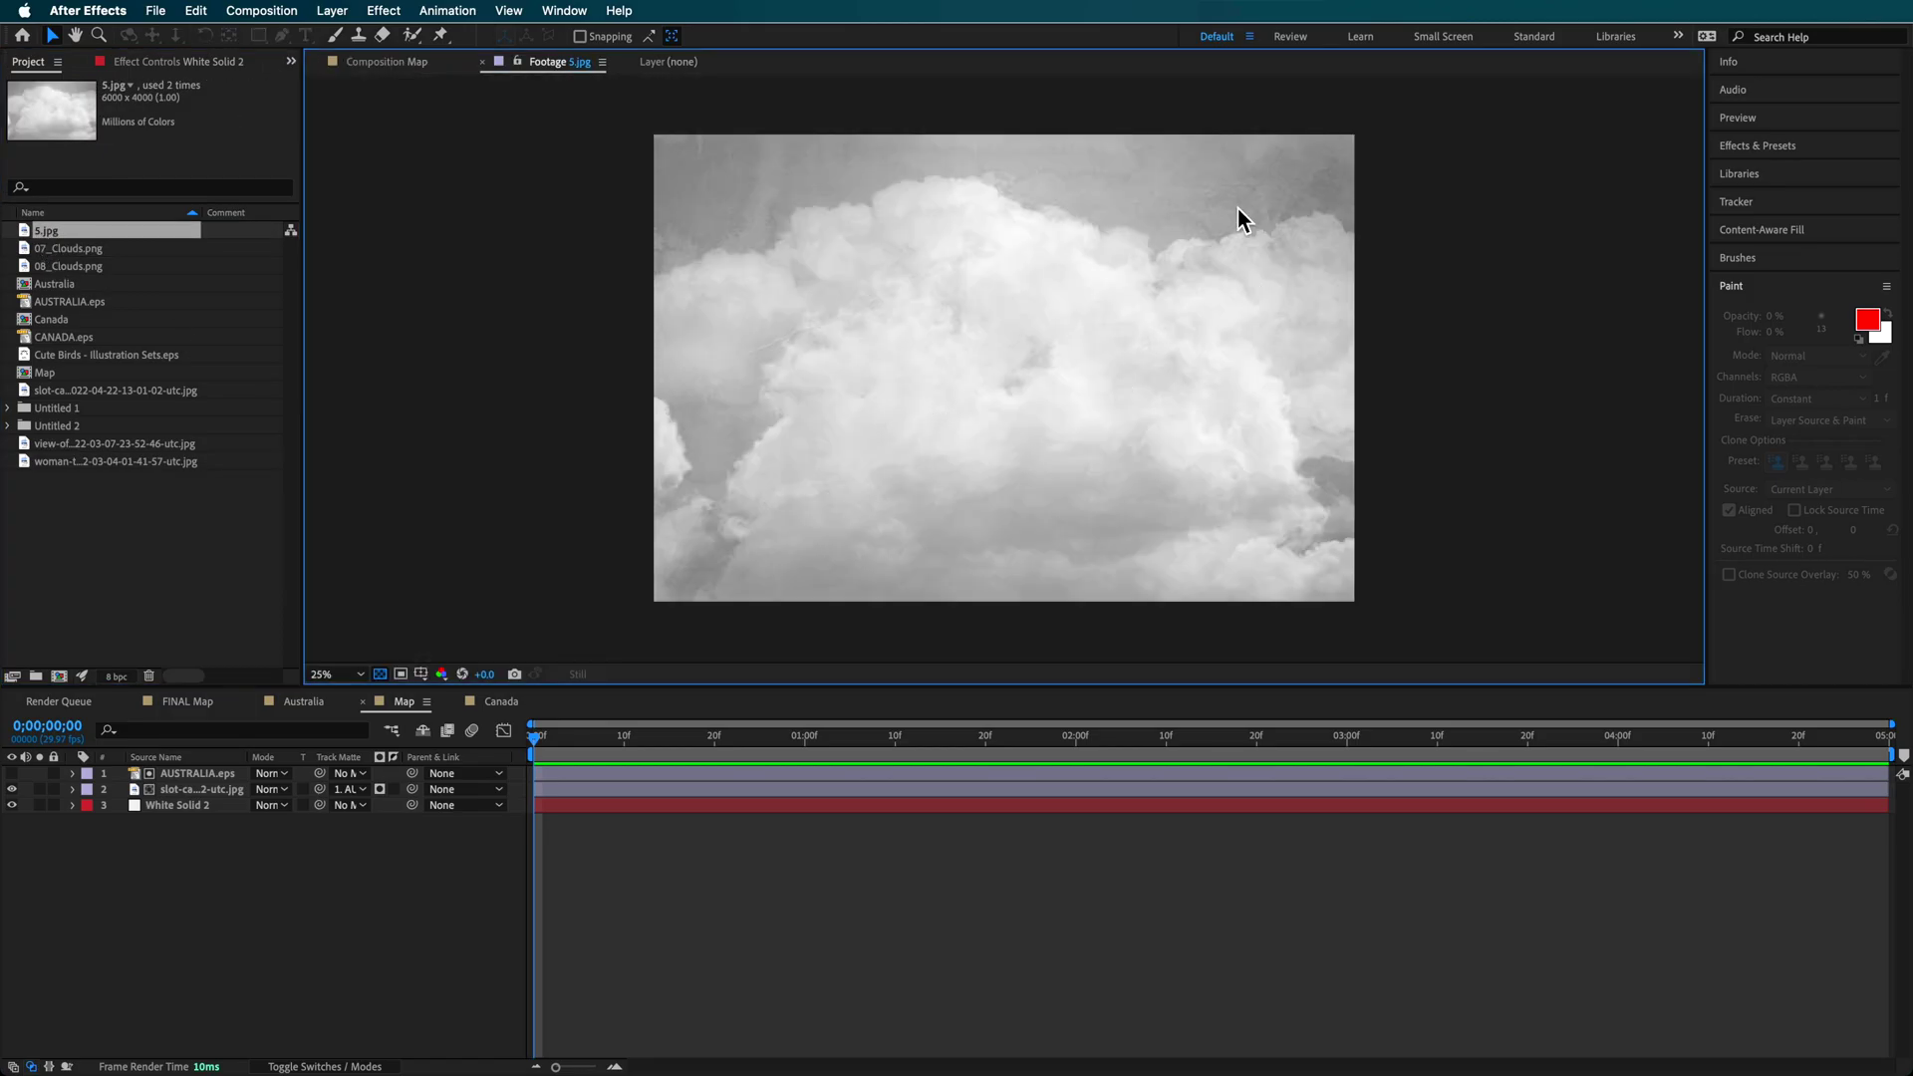
left_click_drag(46, 231, 181, 797)
key("comma")
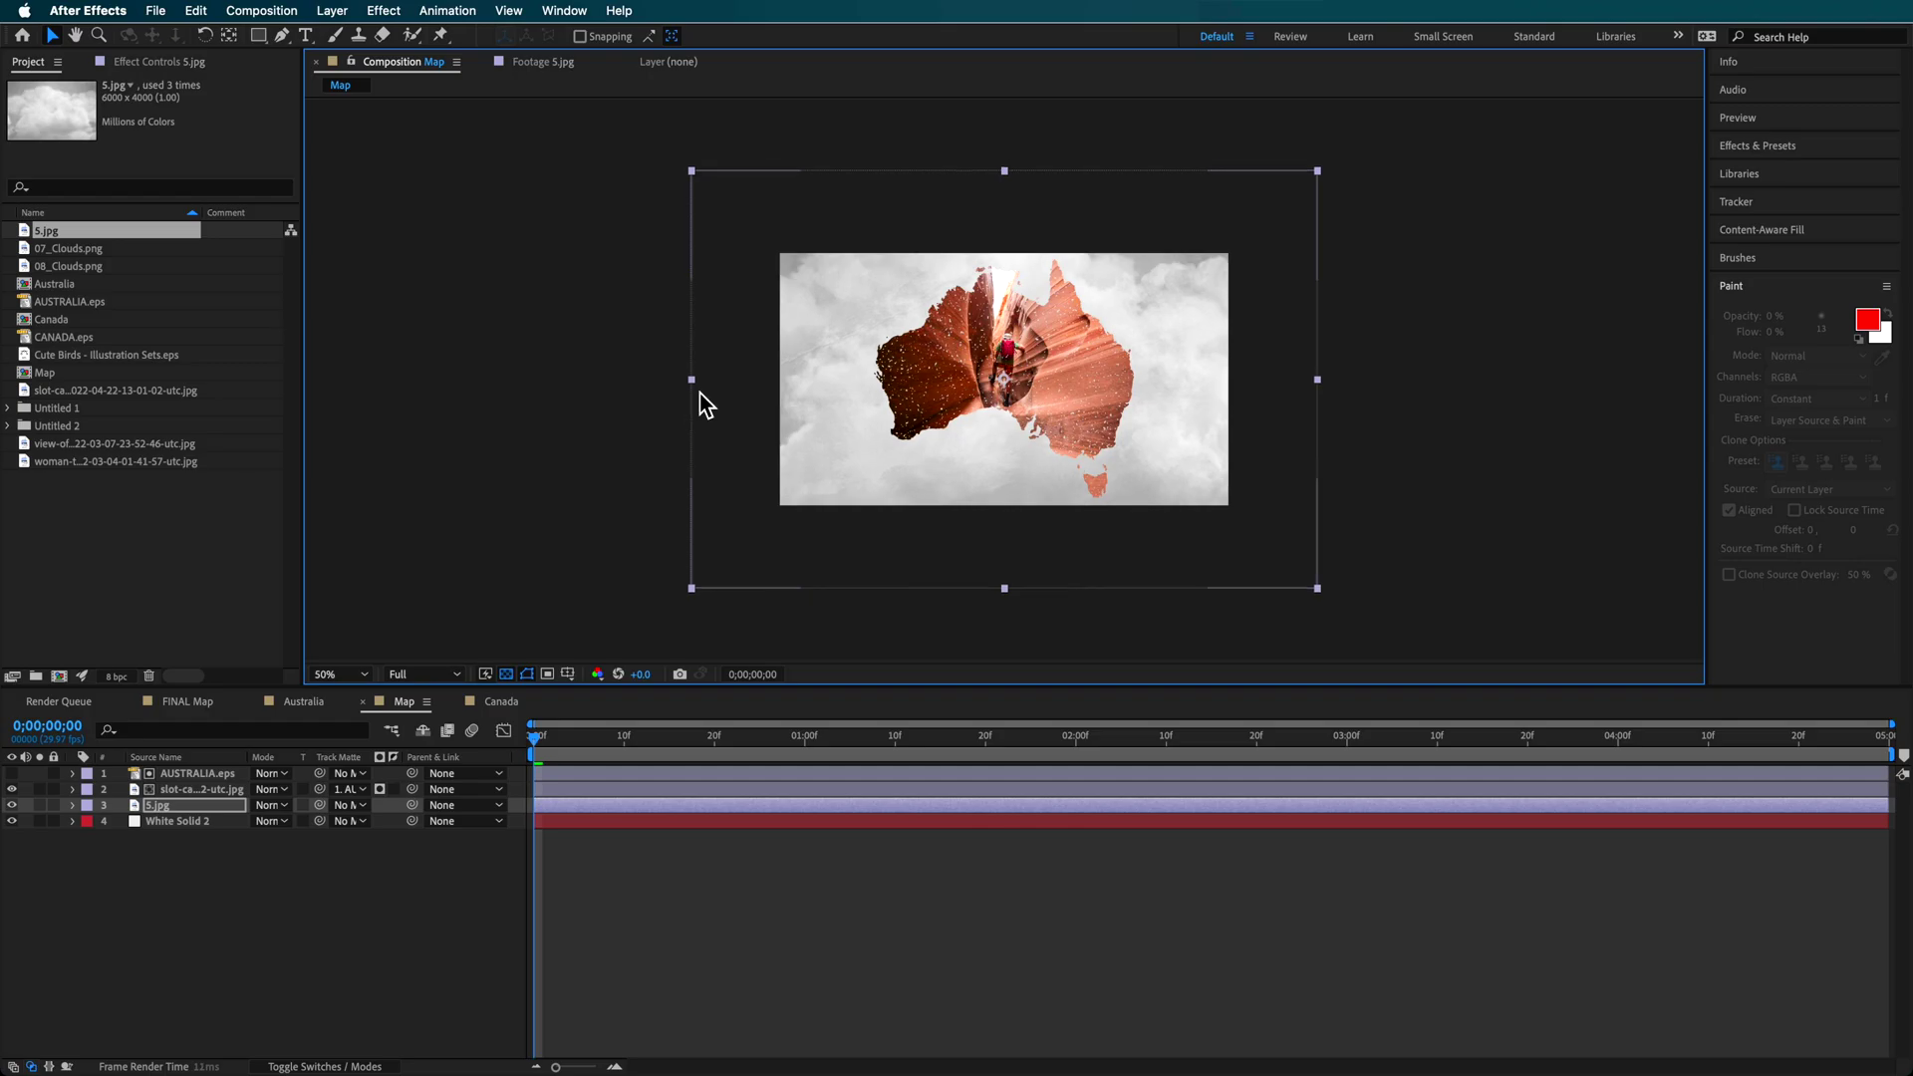
- Set the 5.jpg cloud layer to Lighten blend mode and lower its Opacity to 28%
key("period")
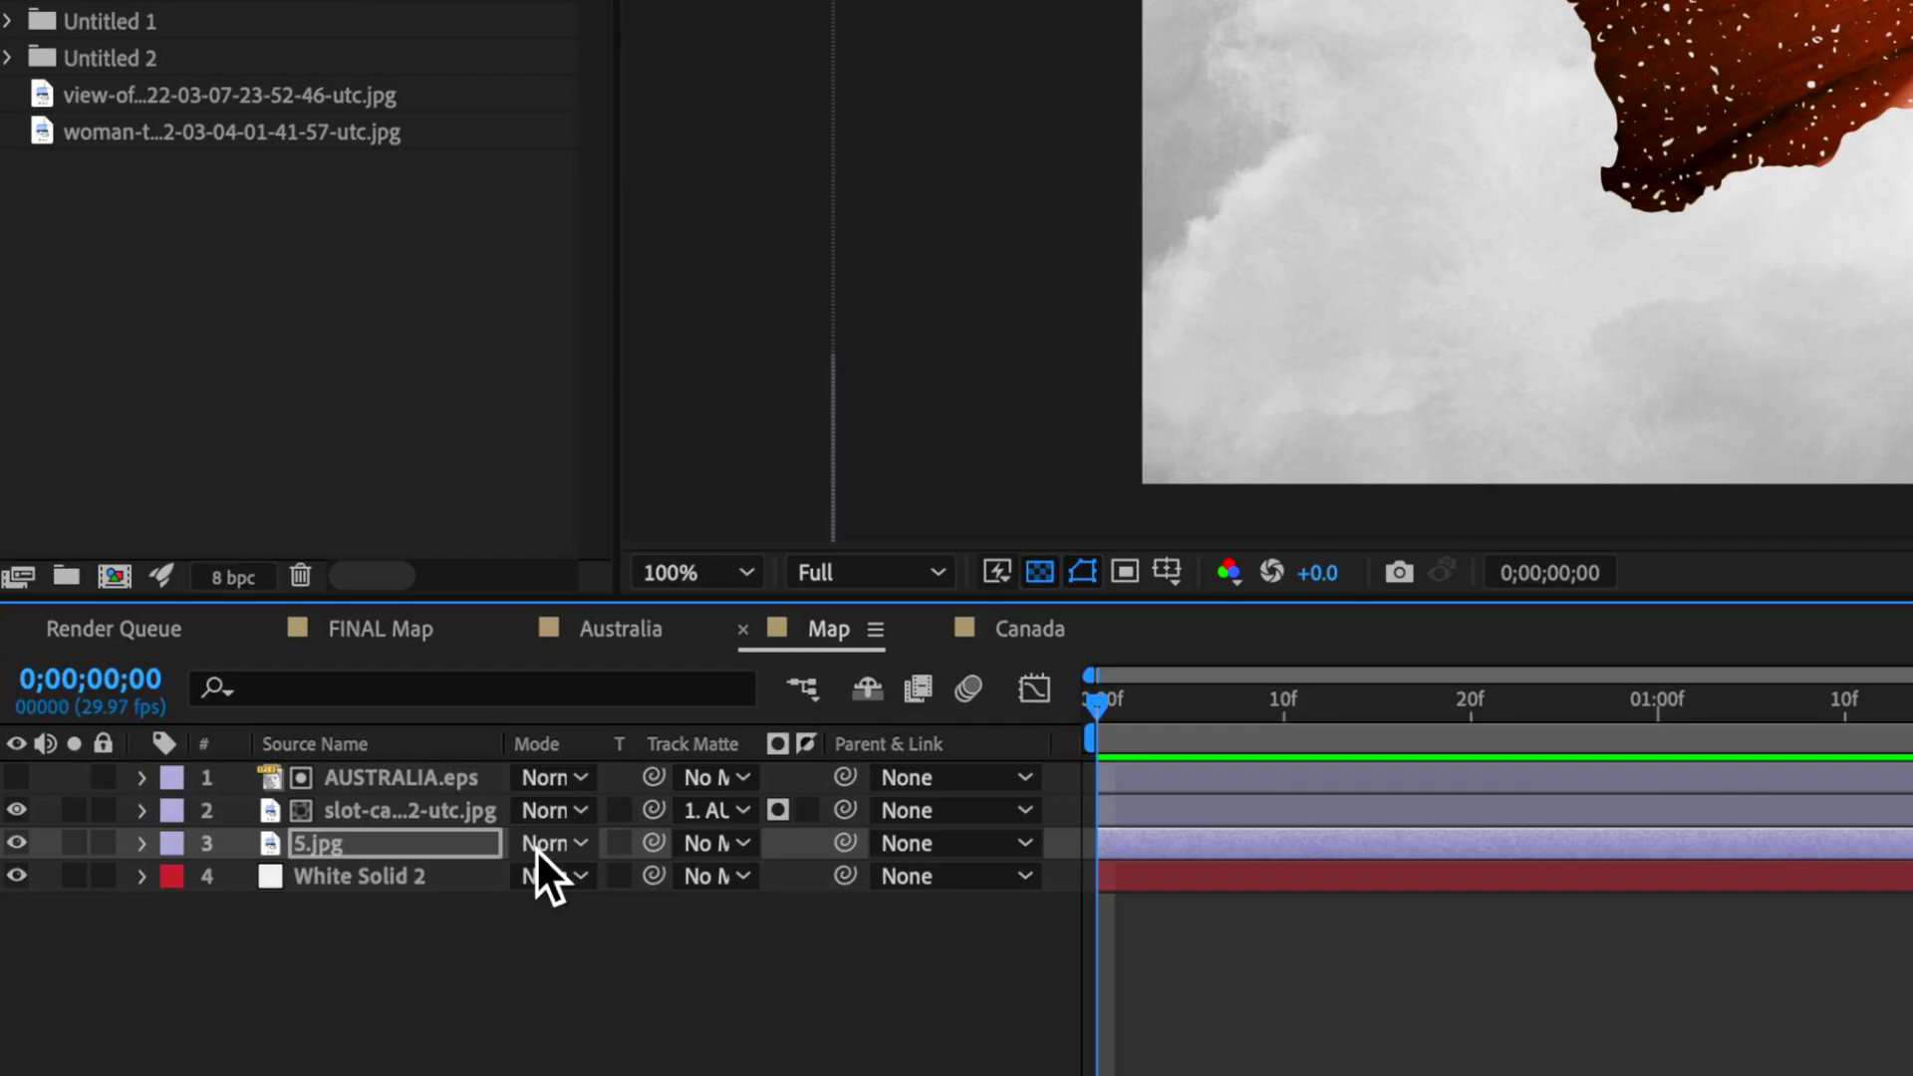
left_click(552, 845)
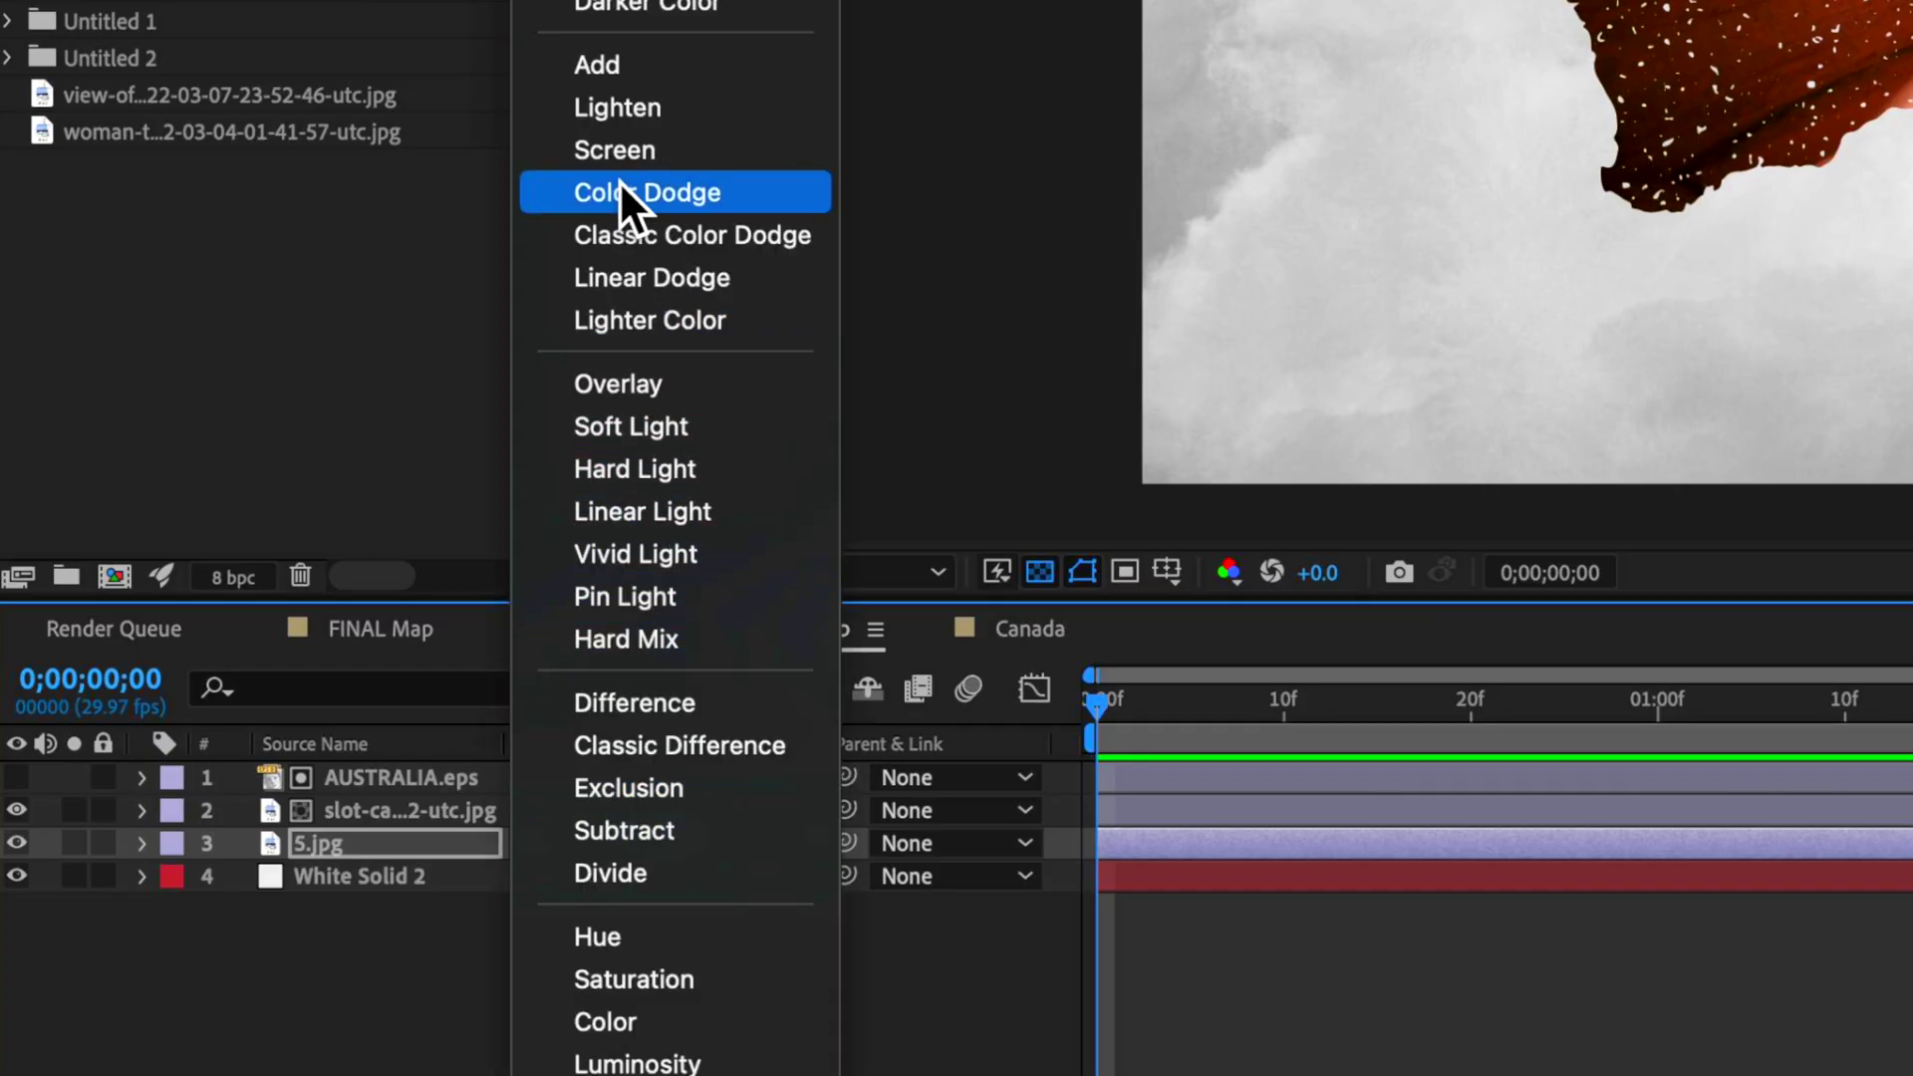
left_click(620, 115)
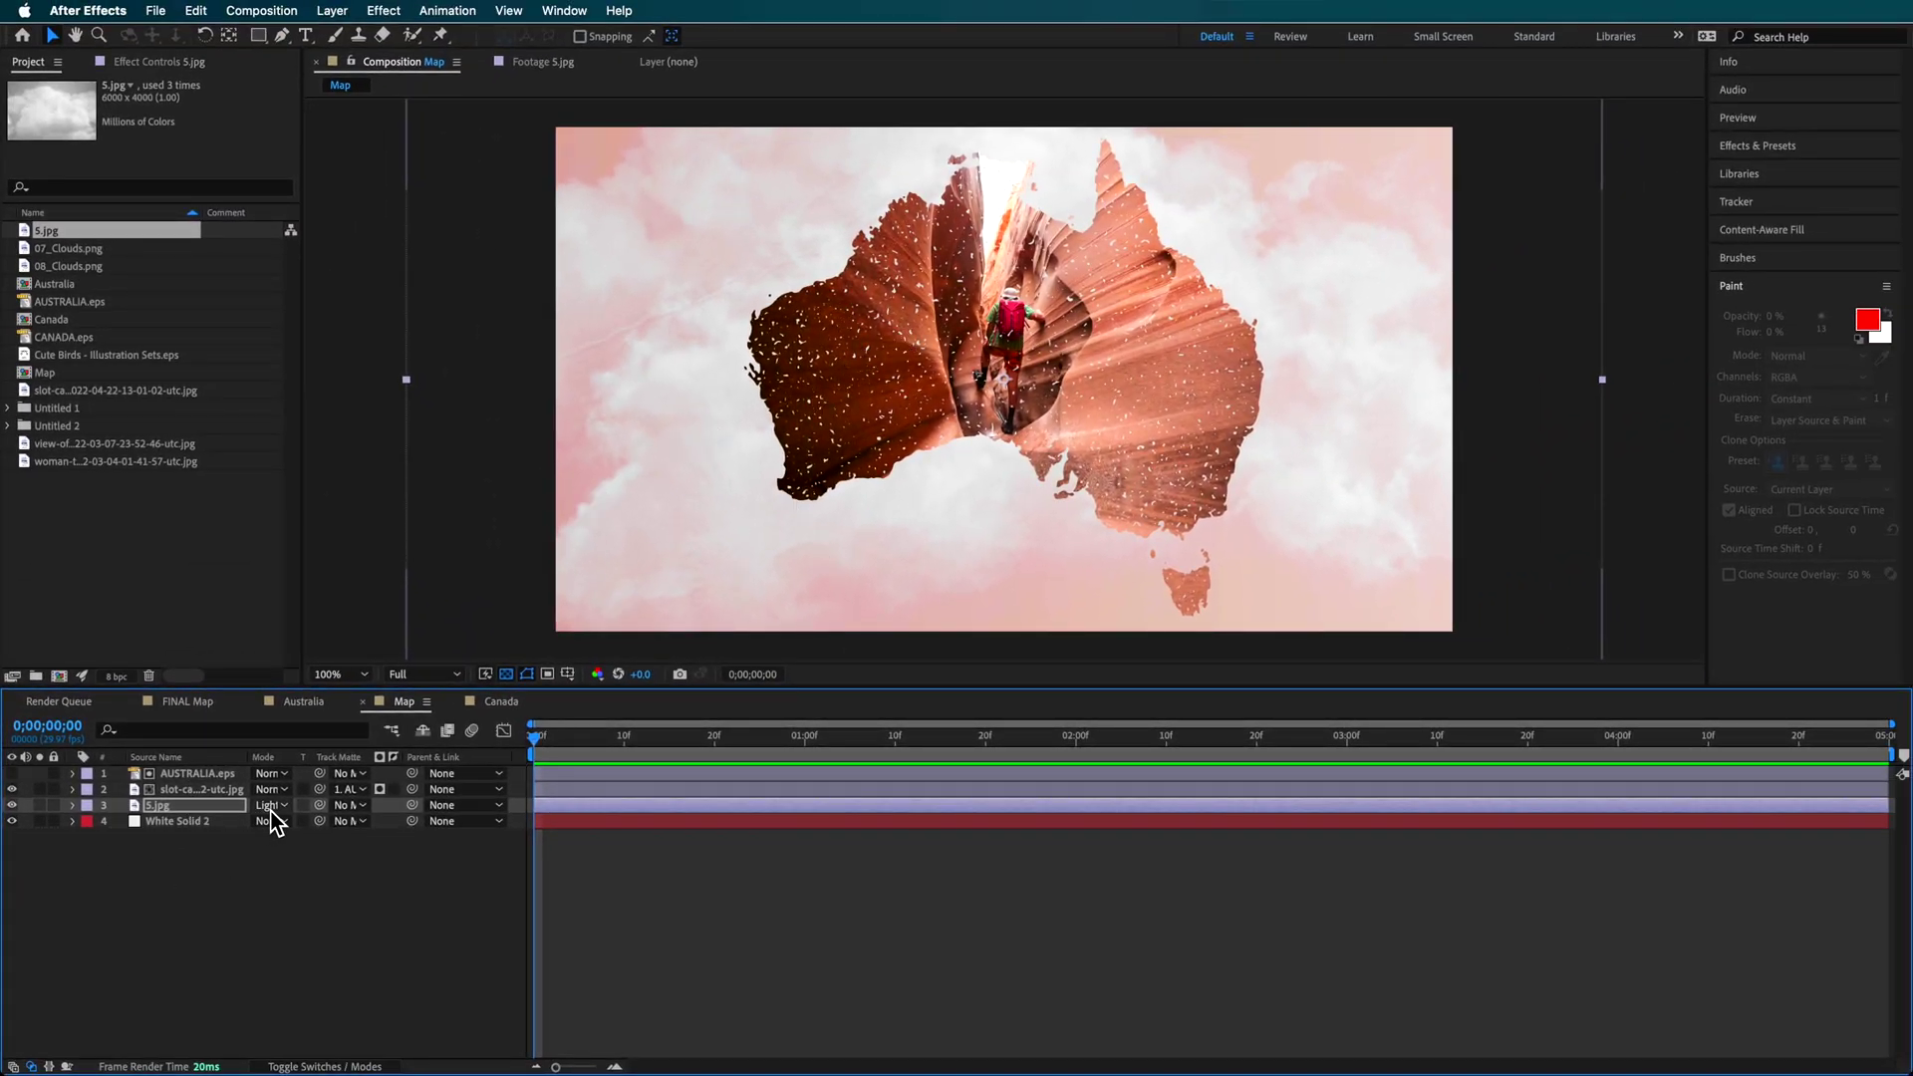
key("t")
left_click_drag(264, 822, 193, 821)
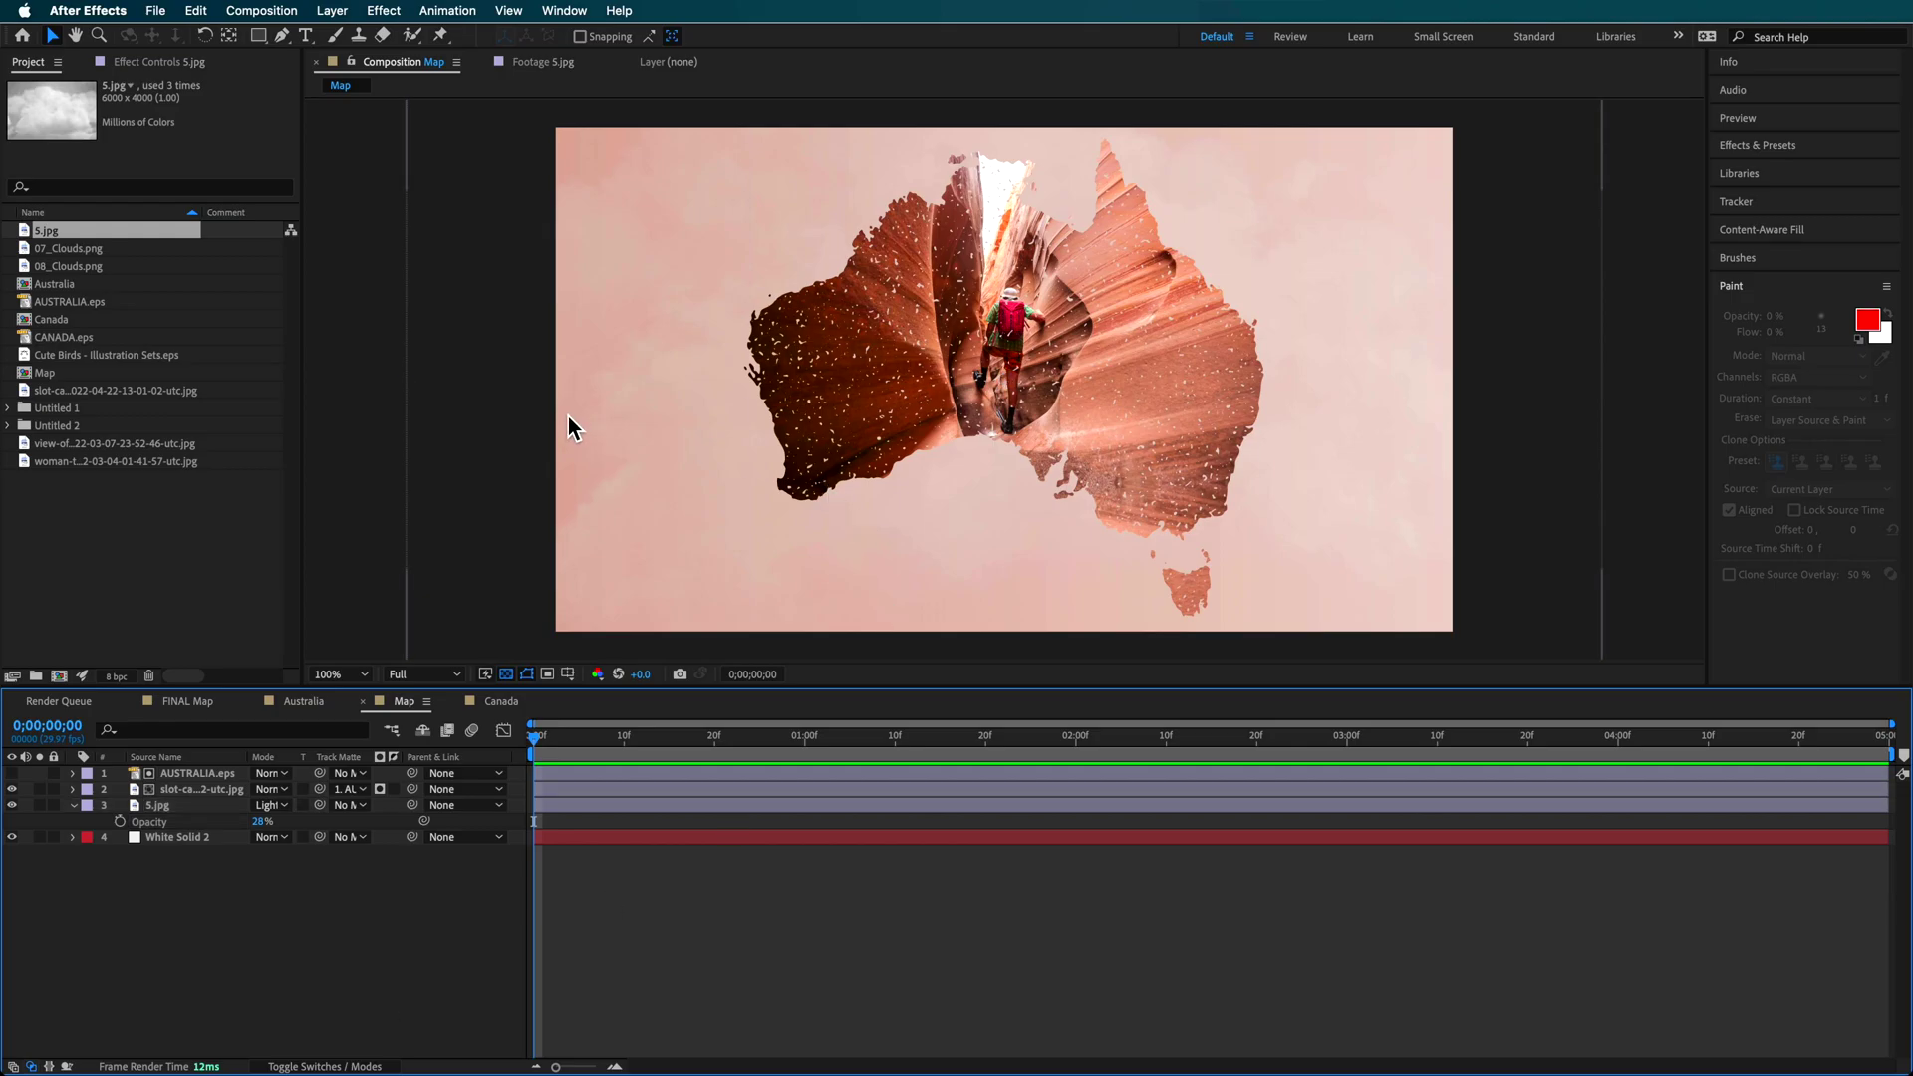
- Stretch the cloud layer's width in the viewer, then select the AUSTRALIA.eps layer
left_click(484, 389)
mouse_move(414, 385)
left_mouse_down()
mouse_move(475, 379)
mouse_move(443, 380)
left_mouse_up()
left_click(207, 774)
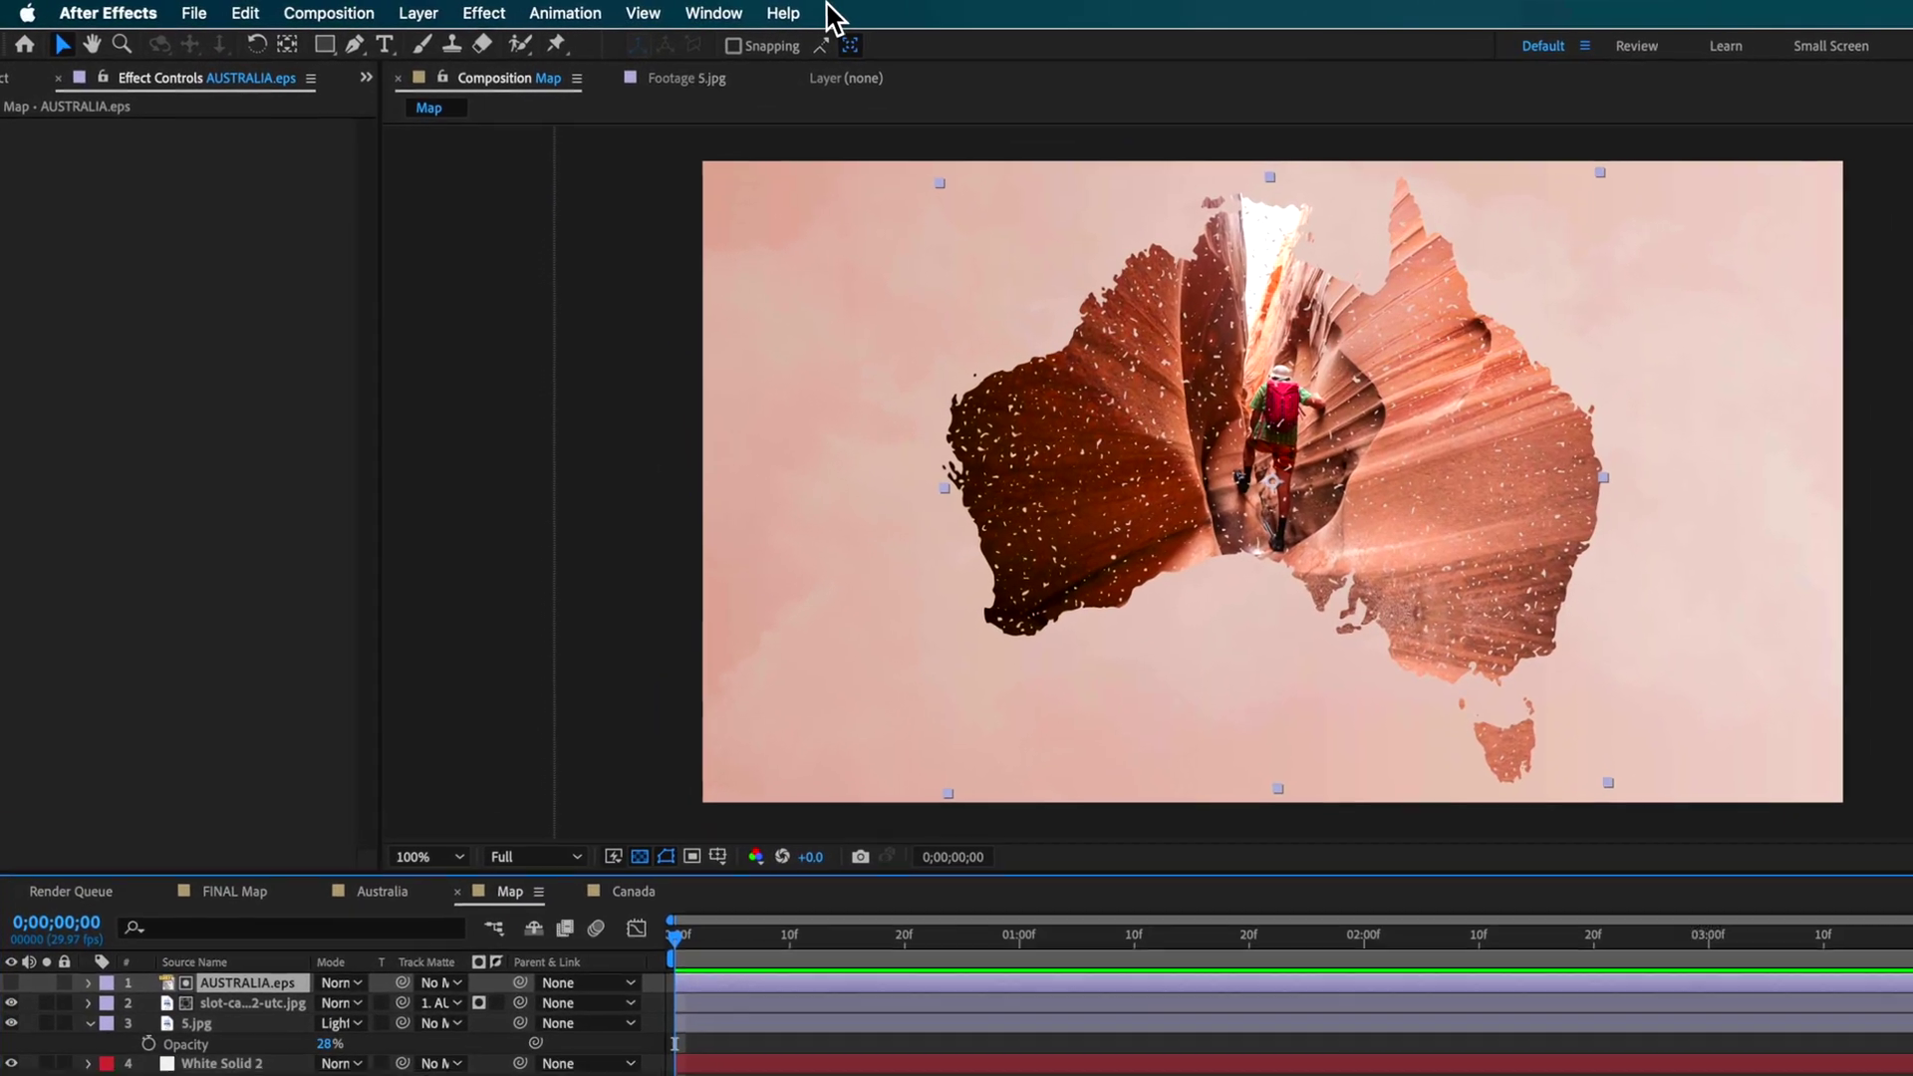
- Apply Drop Shadow to AUSTRALIA.eps with distance 35, softness 37 and direction about 128°
left_click(619, 10)
type("drop")
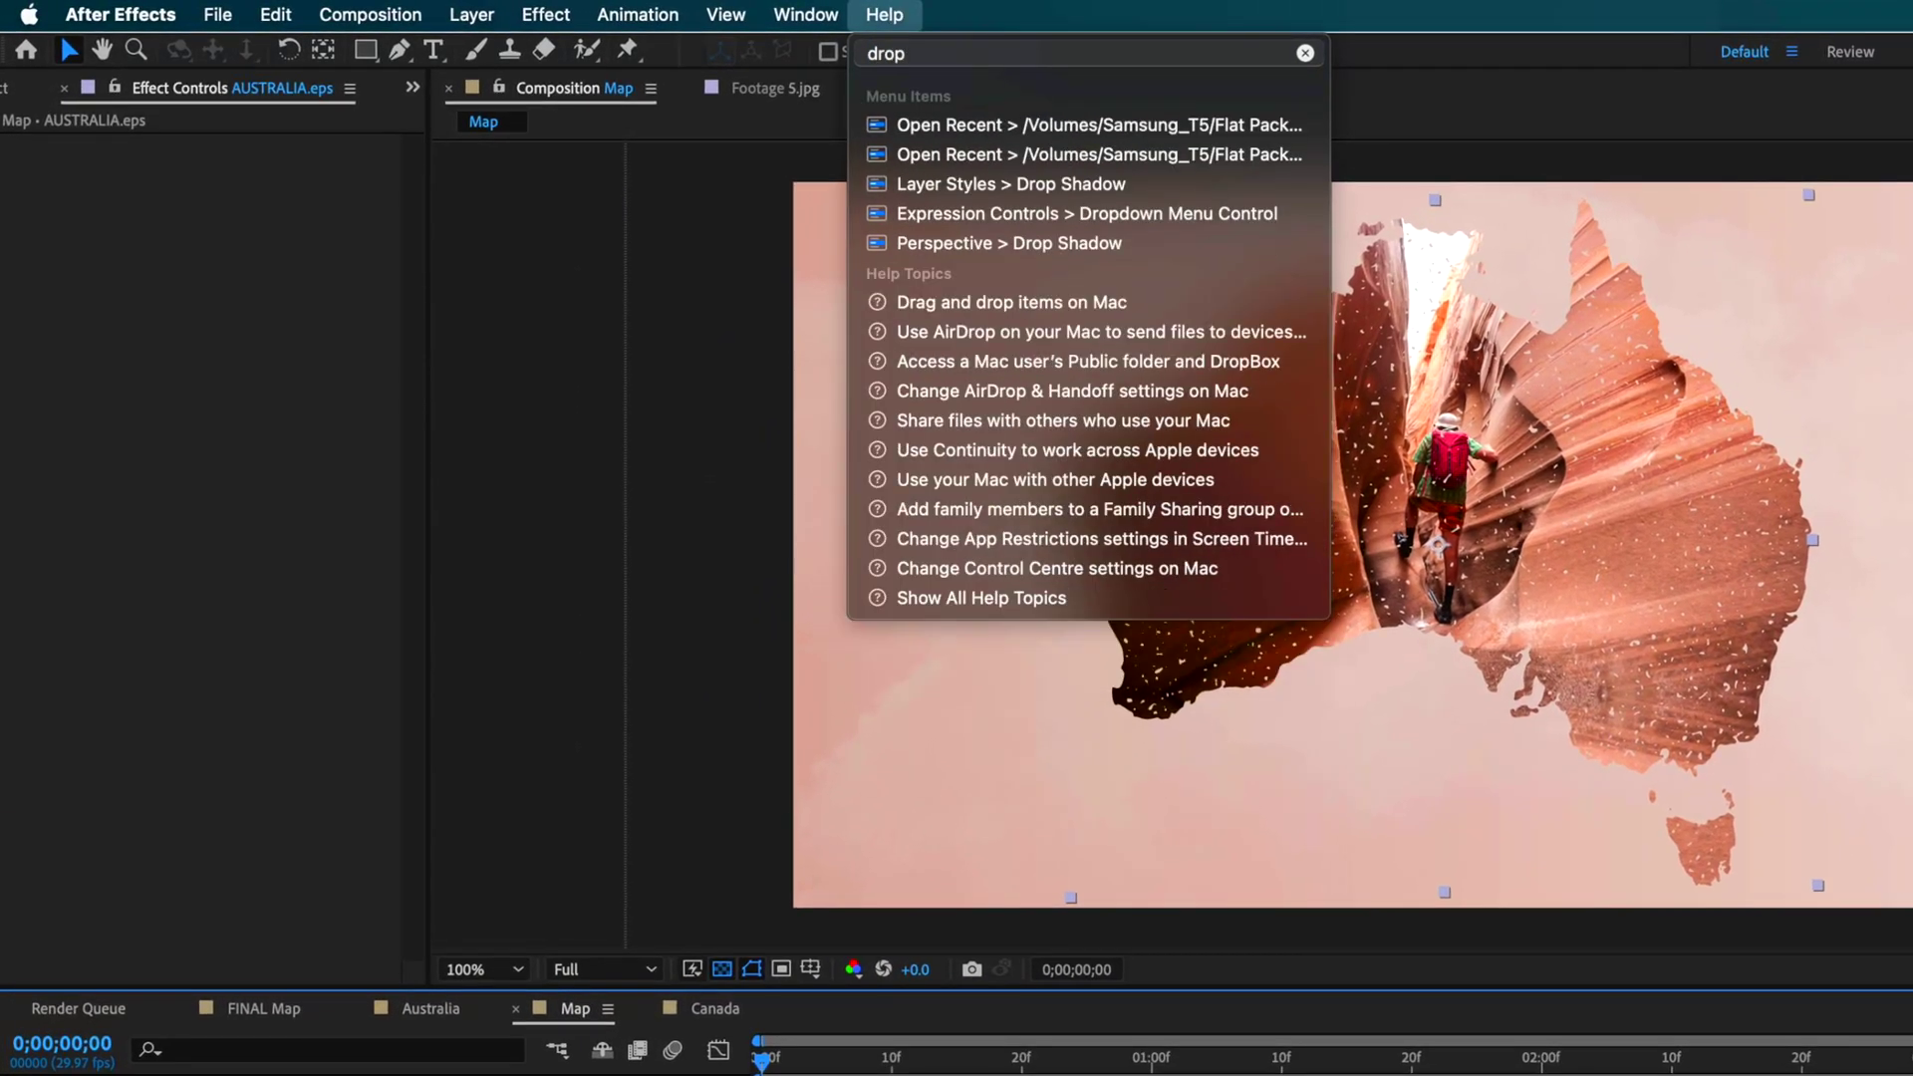
left_click(1012, 244)
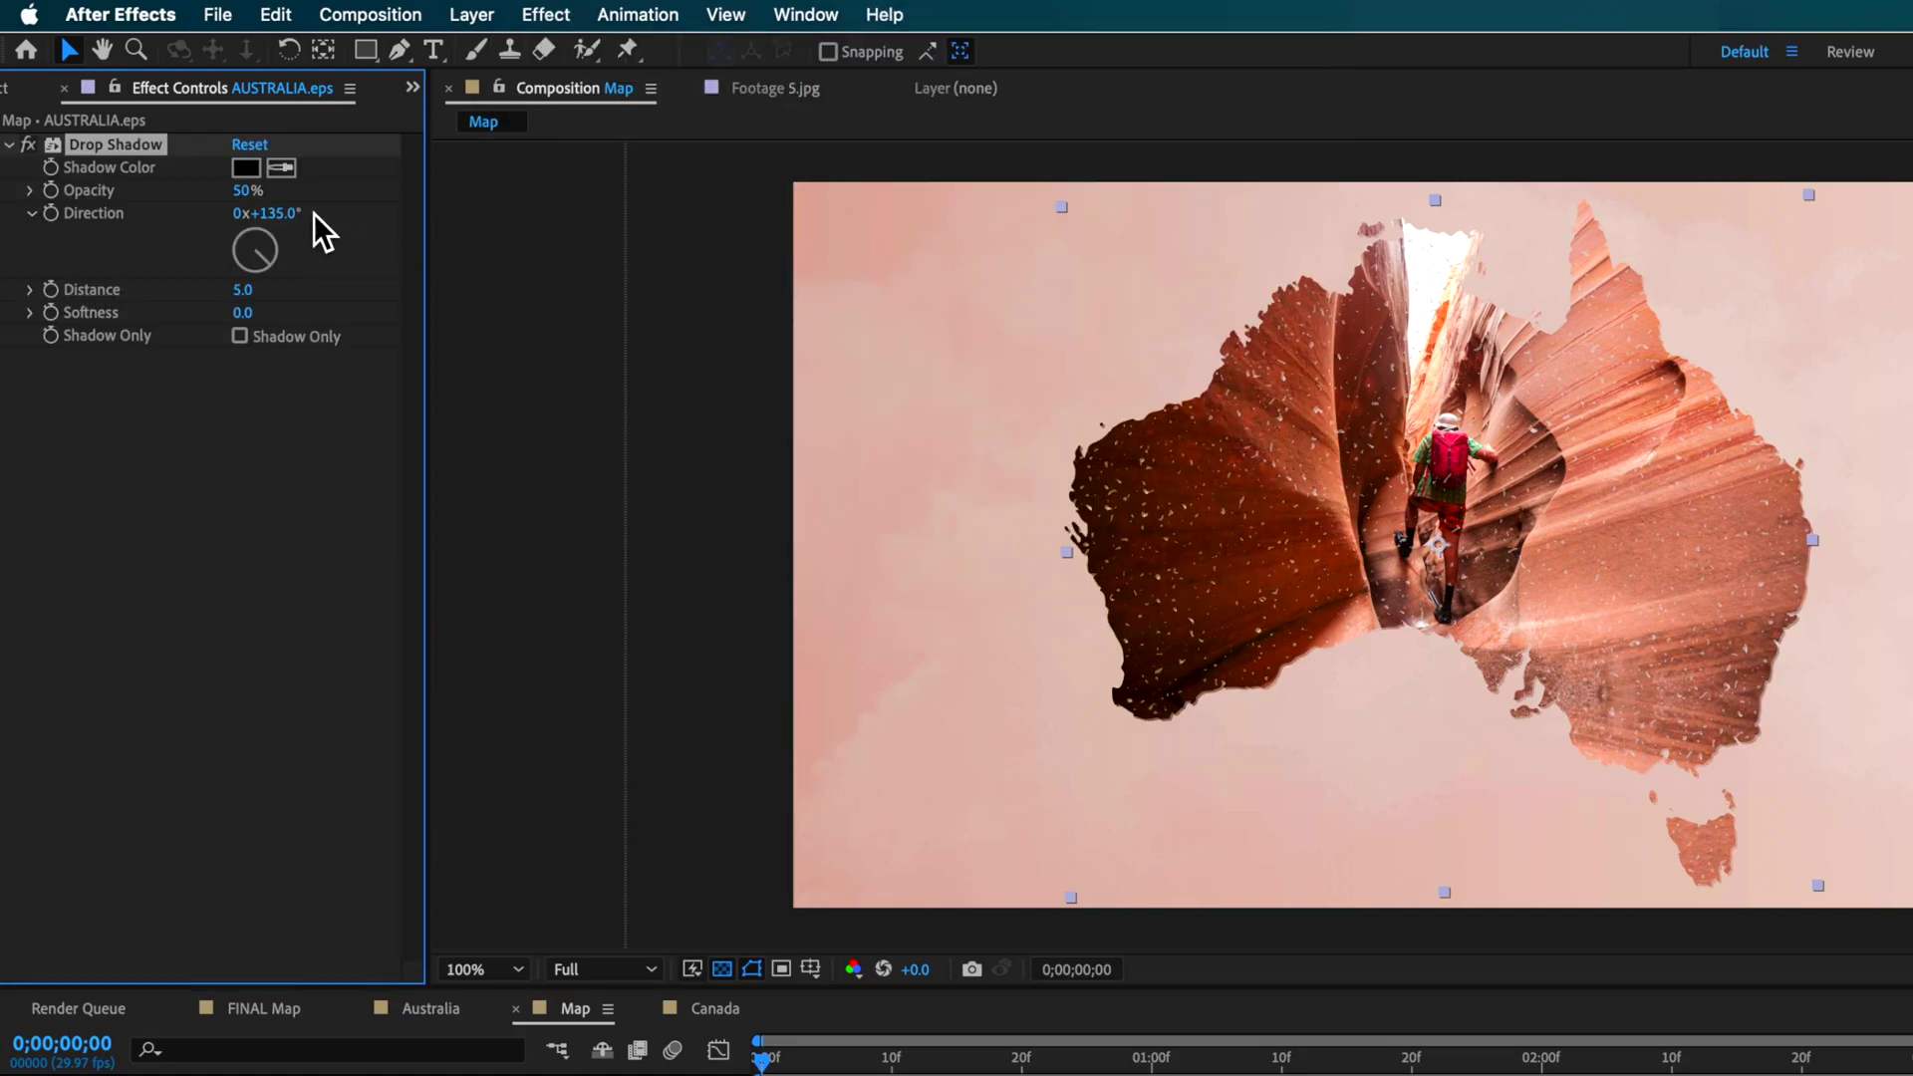
left_click_drag(246, 290, 297, 319)
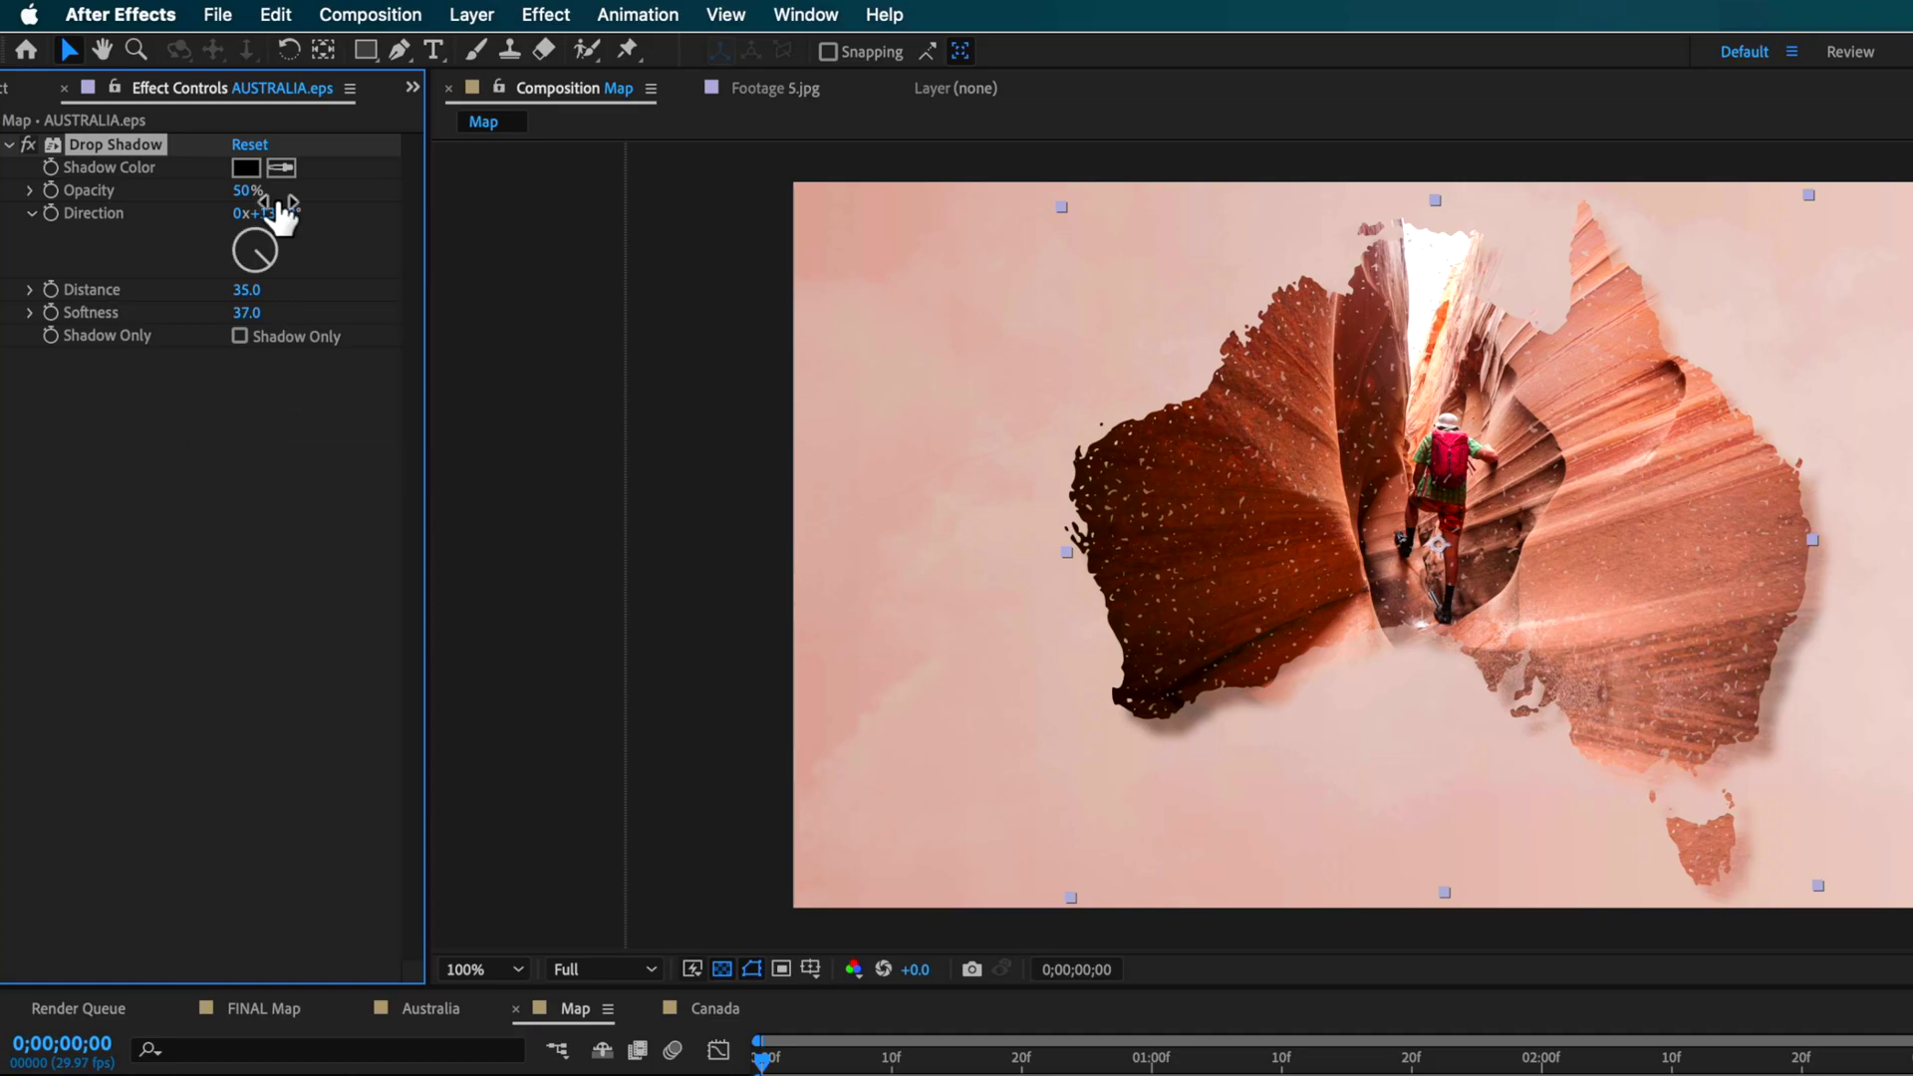
left_click_drag(275, 261, 278, 265)
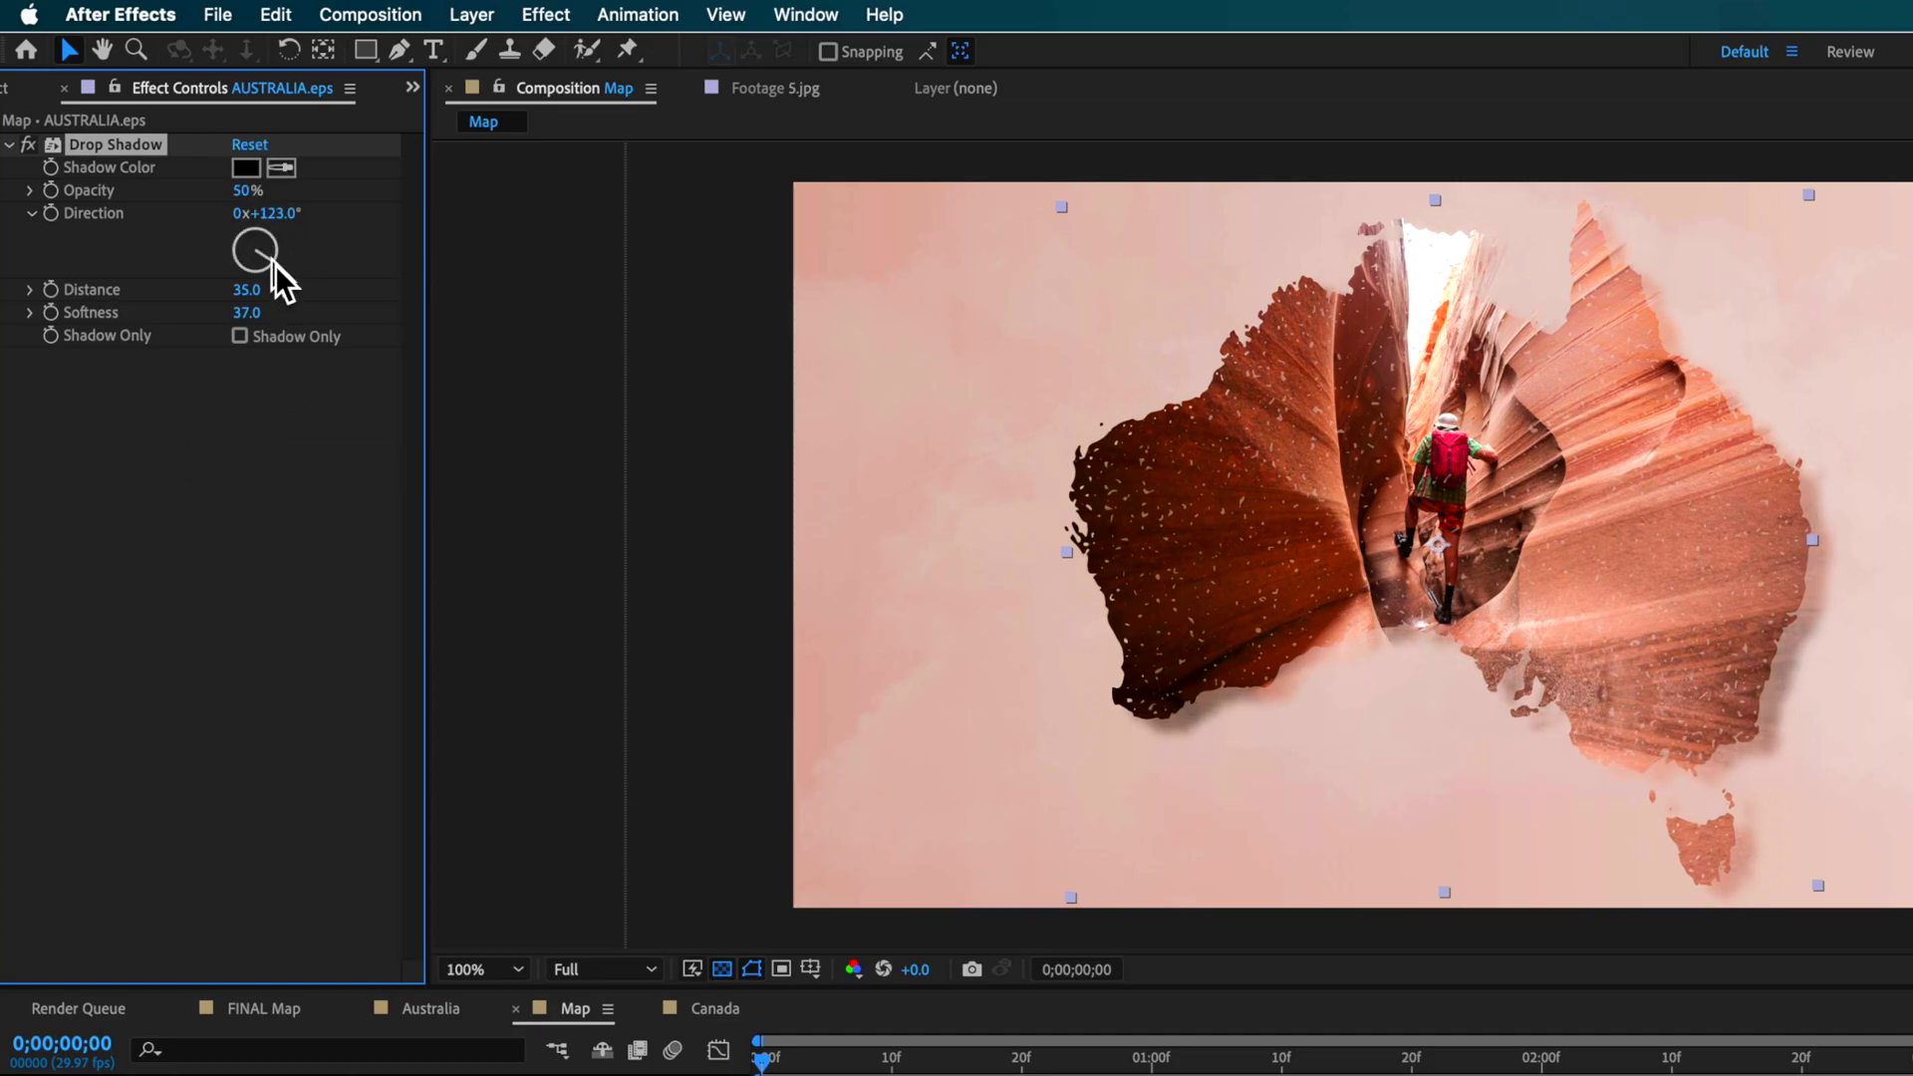
key("super+shift+a")
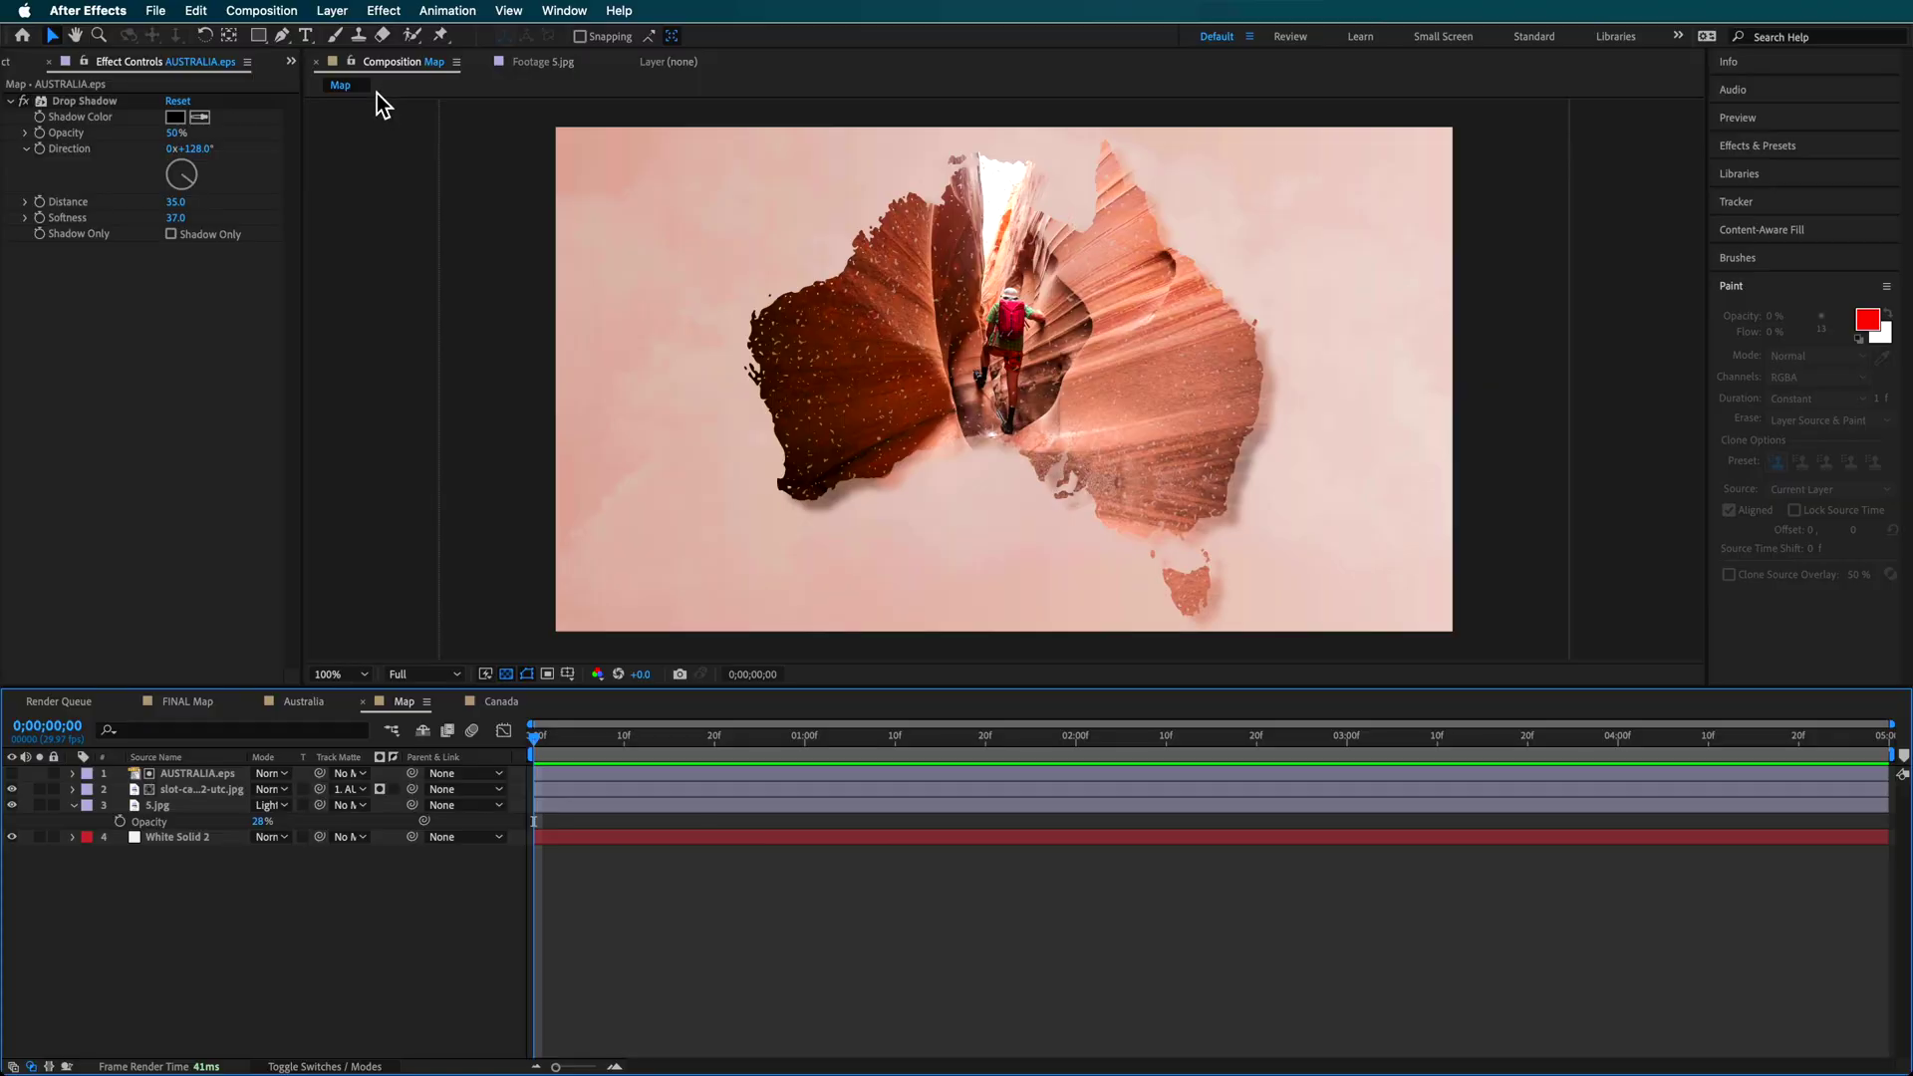
- Draw a wavy bezier path with the Pen tool from the map's west coast to the east coast
left_click(288, 37)
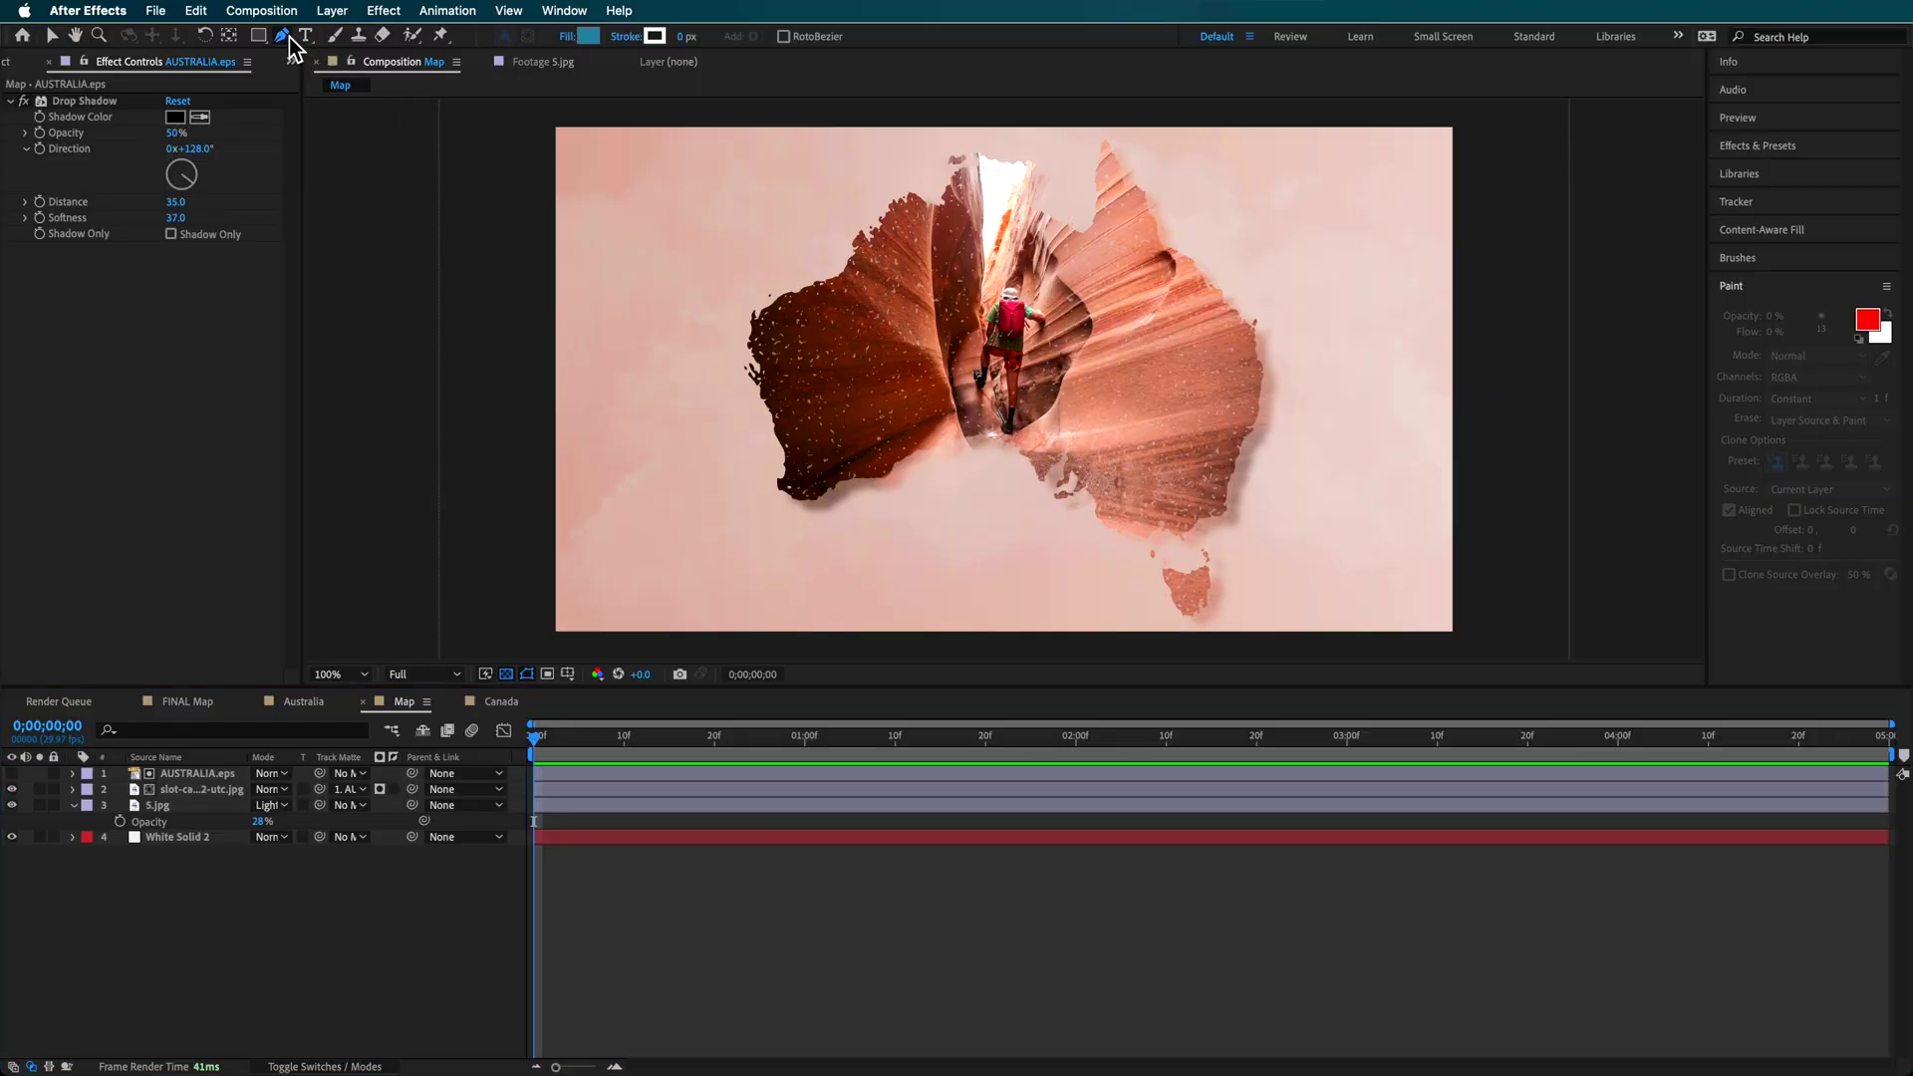
left_click(797, 453)
left_click_drag(877, 459, 1002, 410)
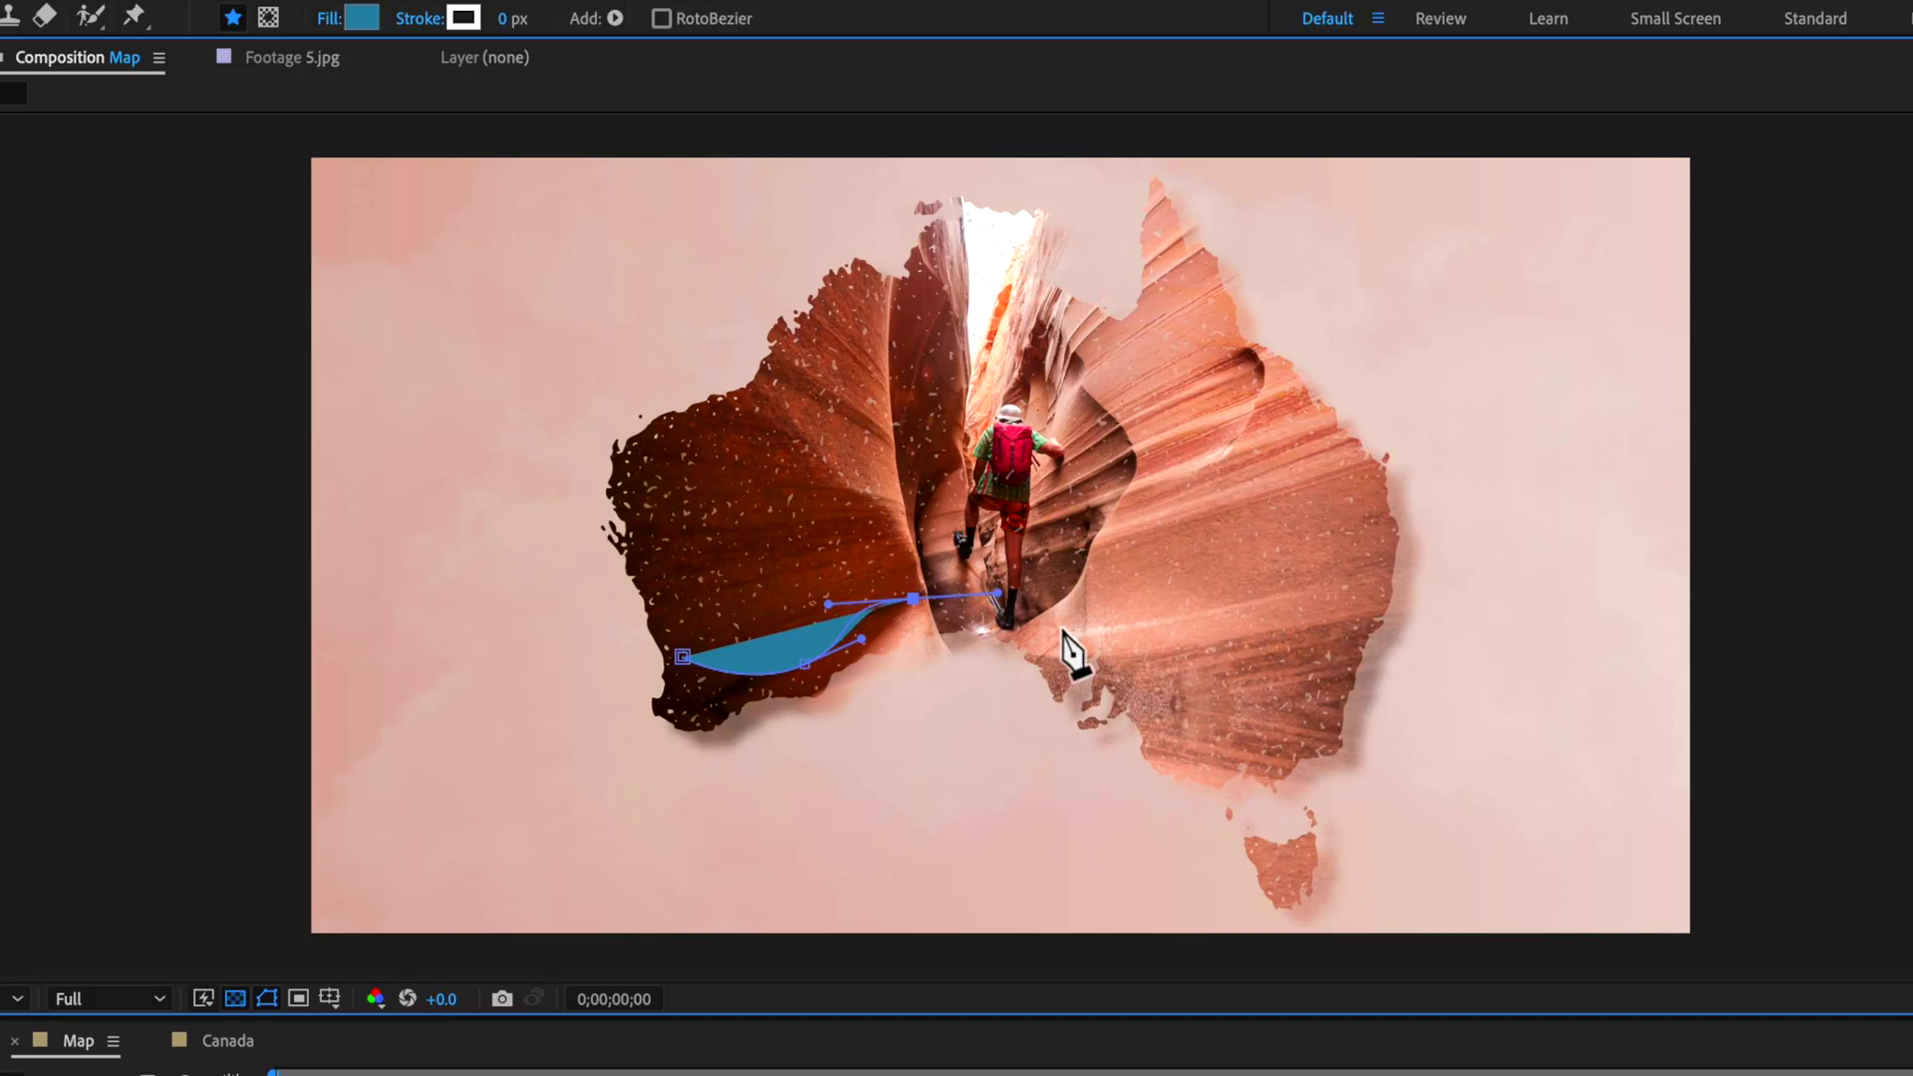
left_click_drag(1062, 628, 1209, 758)
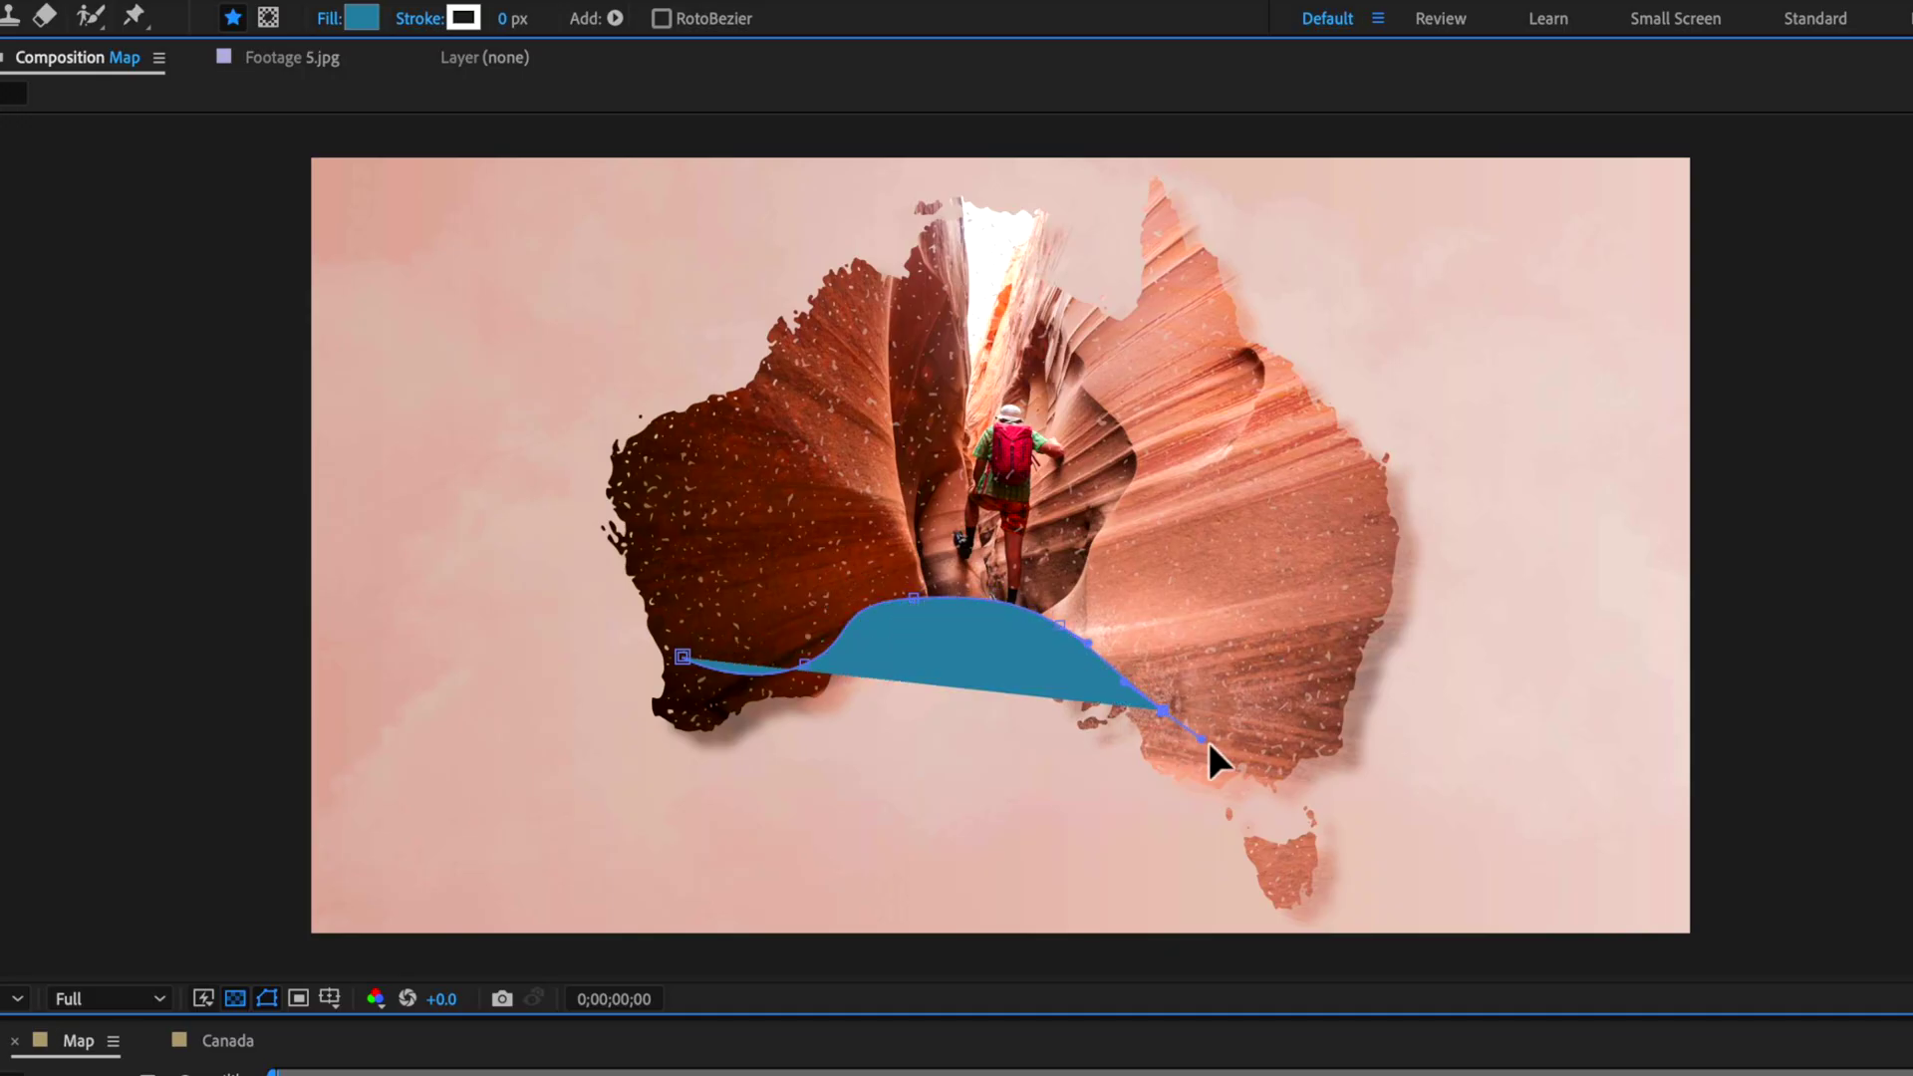
left_click_drag(1320, 707, 1343, 661)
left_click_drag(1364, 588, 1364, 546)
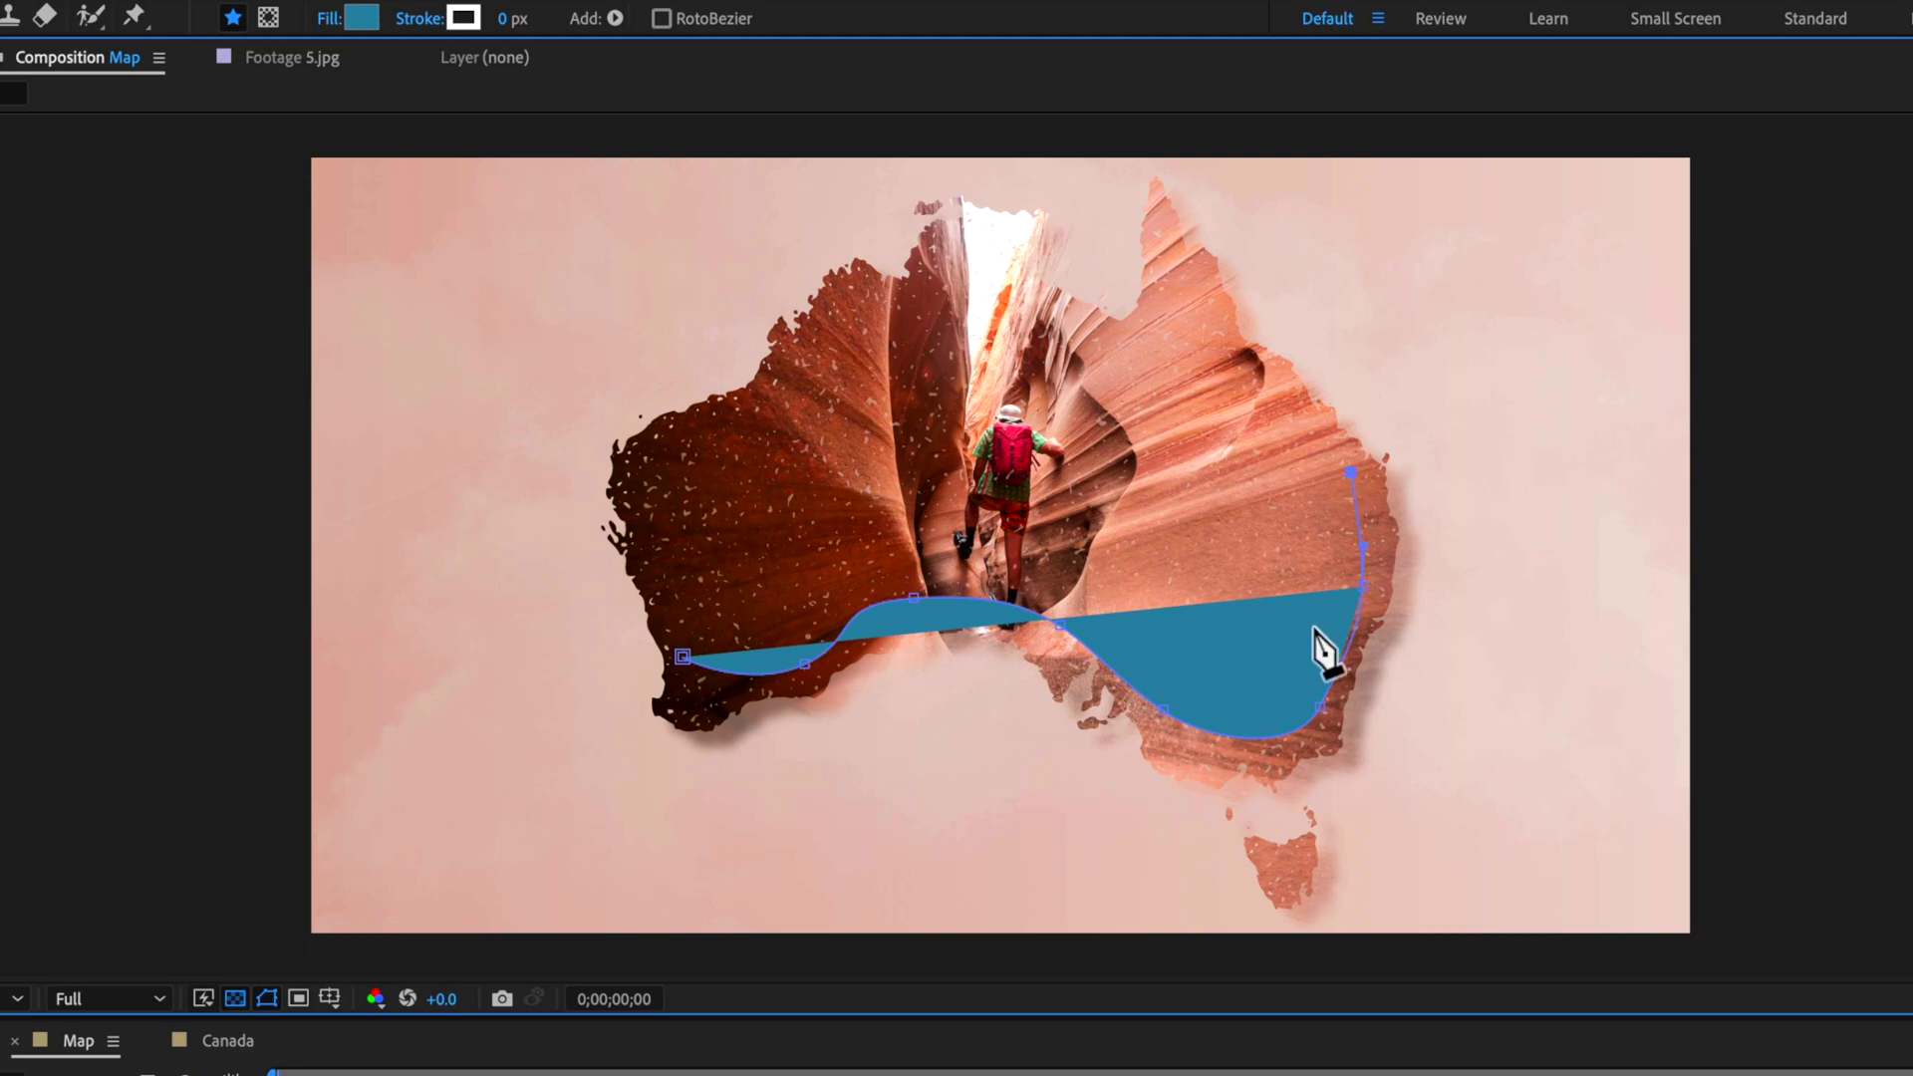
- Set the path's fill to None and give it a thick white stroke
left_click(332, 19)
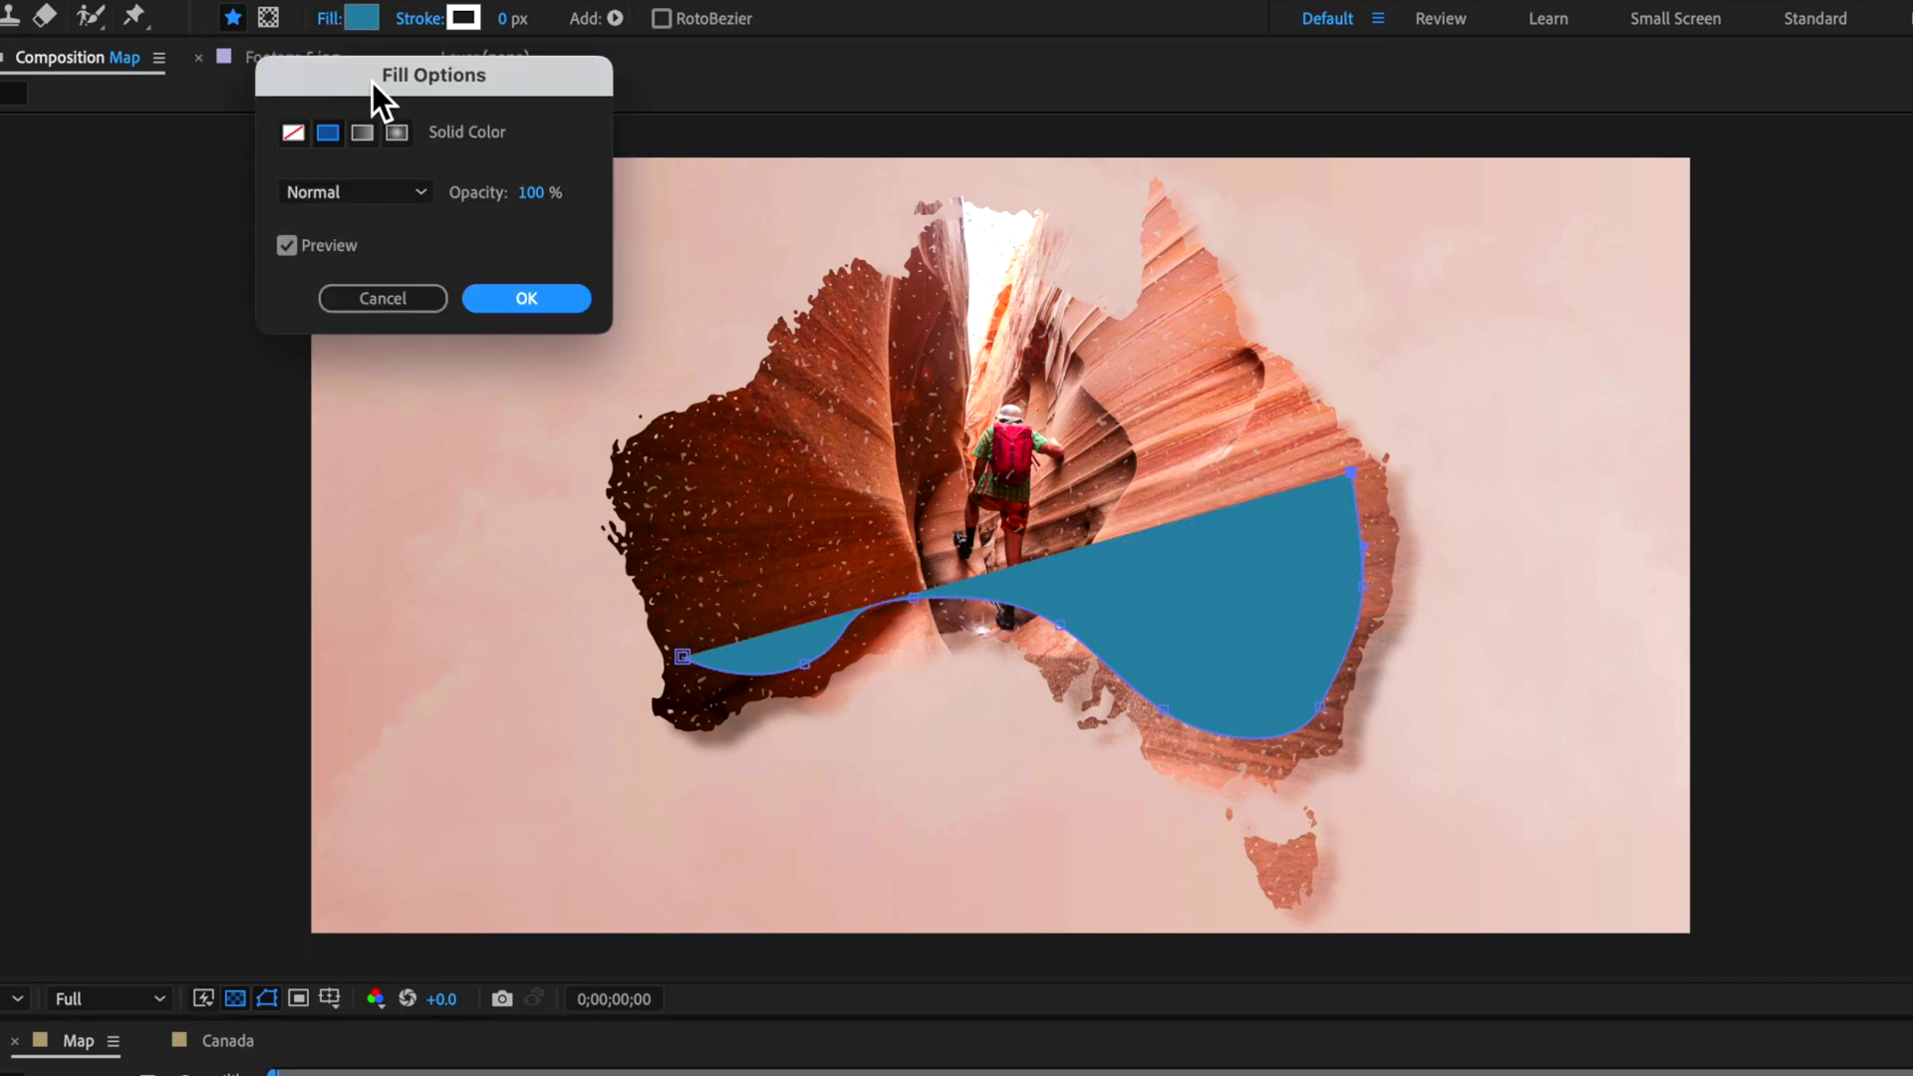
left_click(293, 132)
left_click(528, 299)
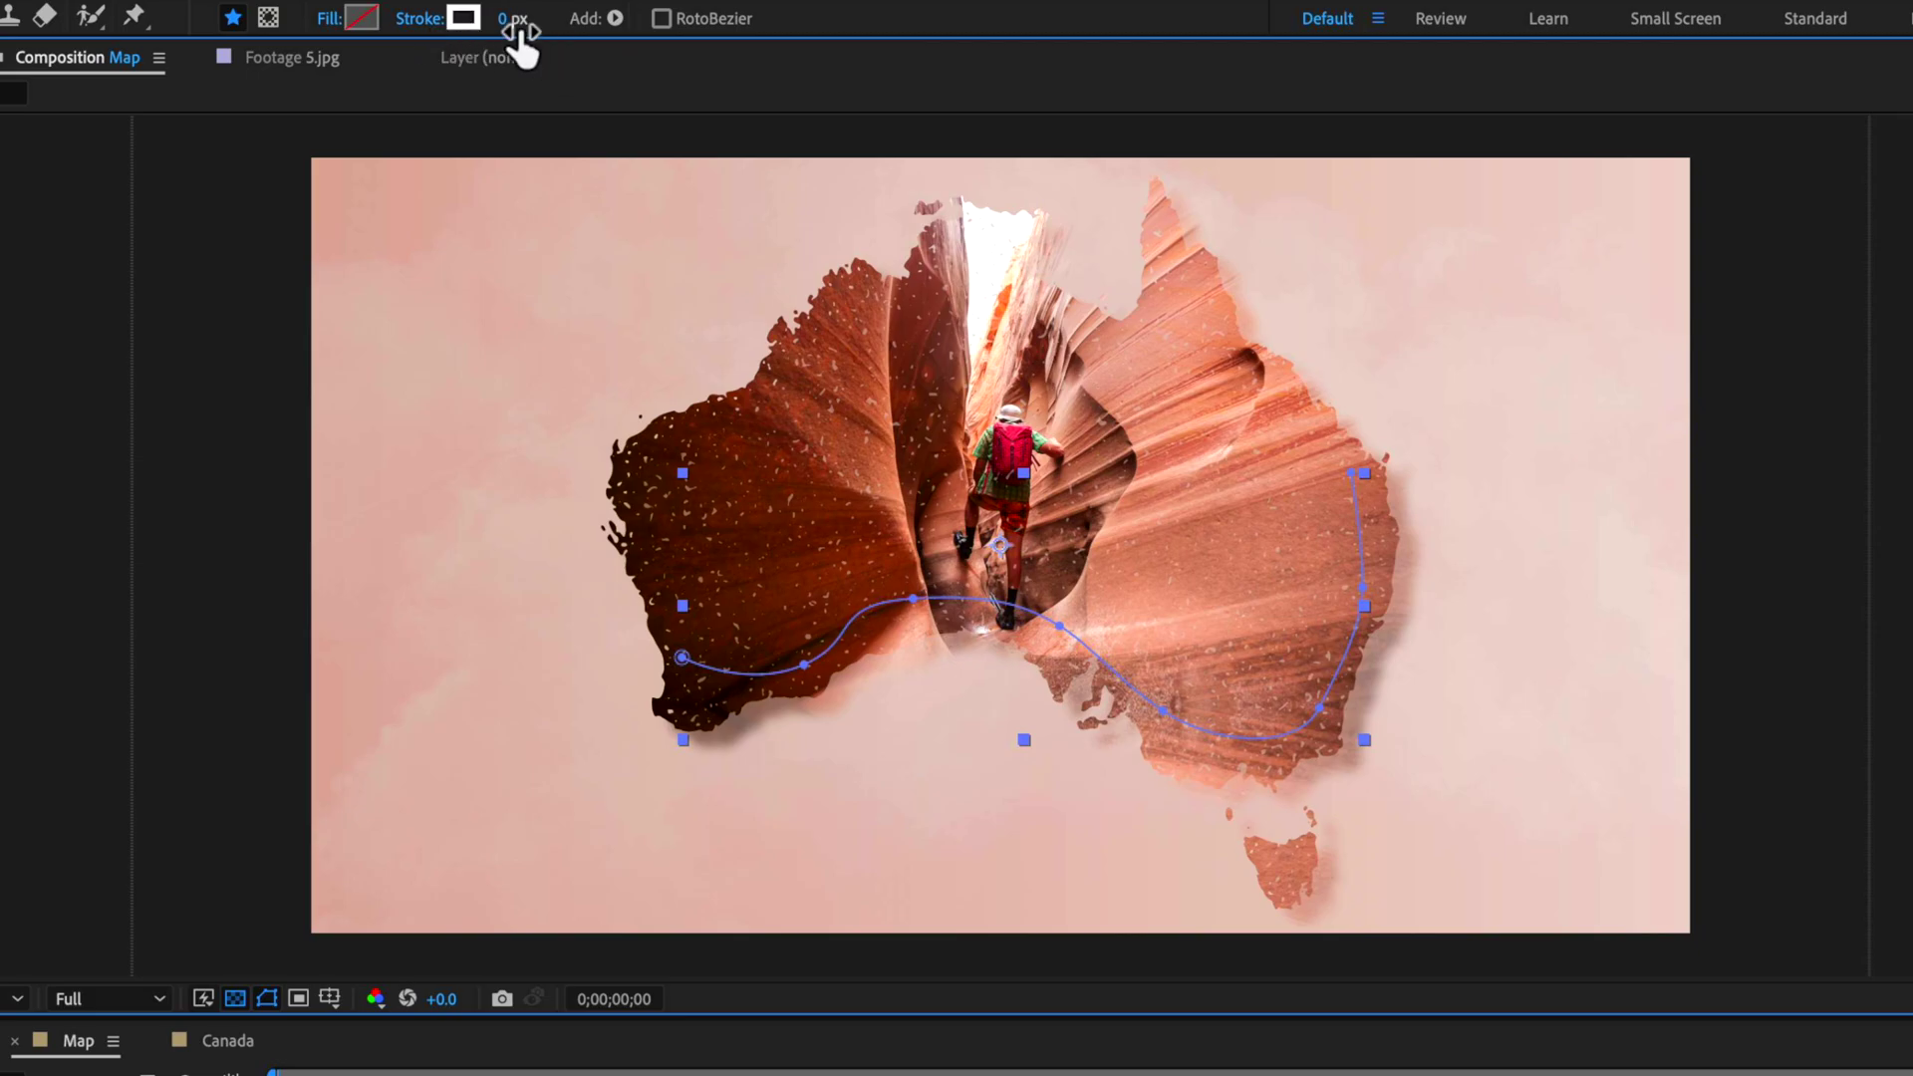
left_click_drag(515, 25, 535, 29)
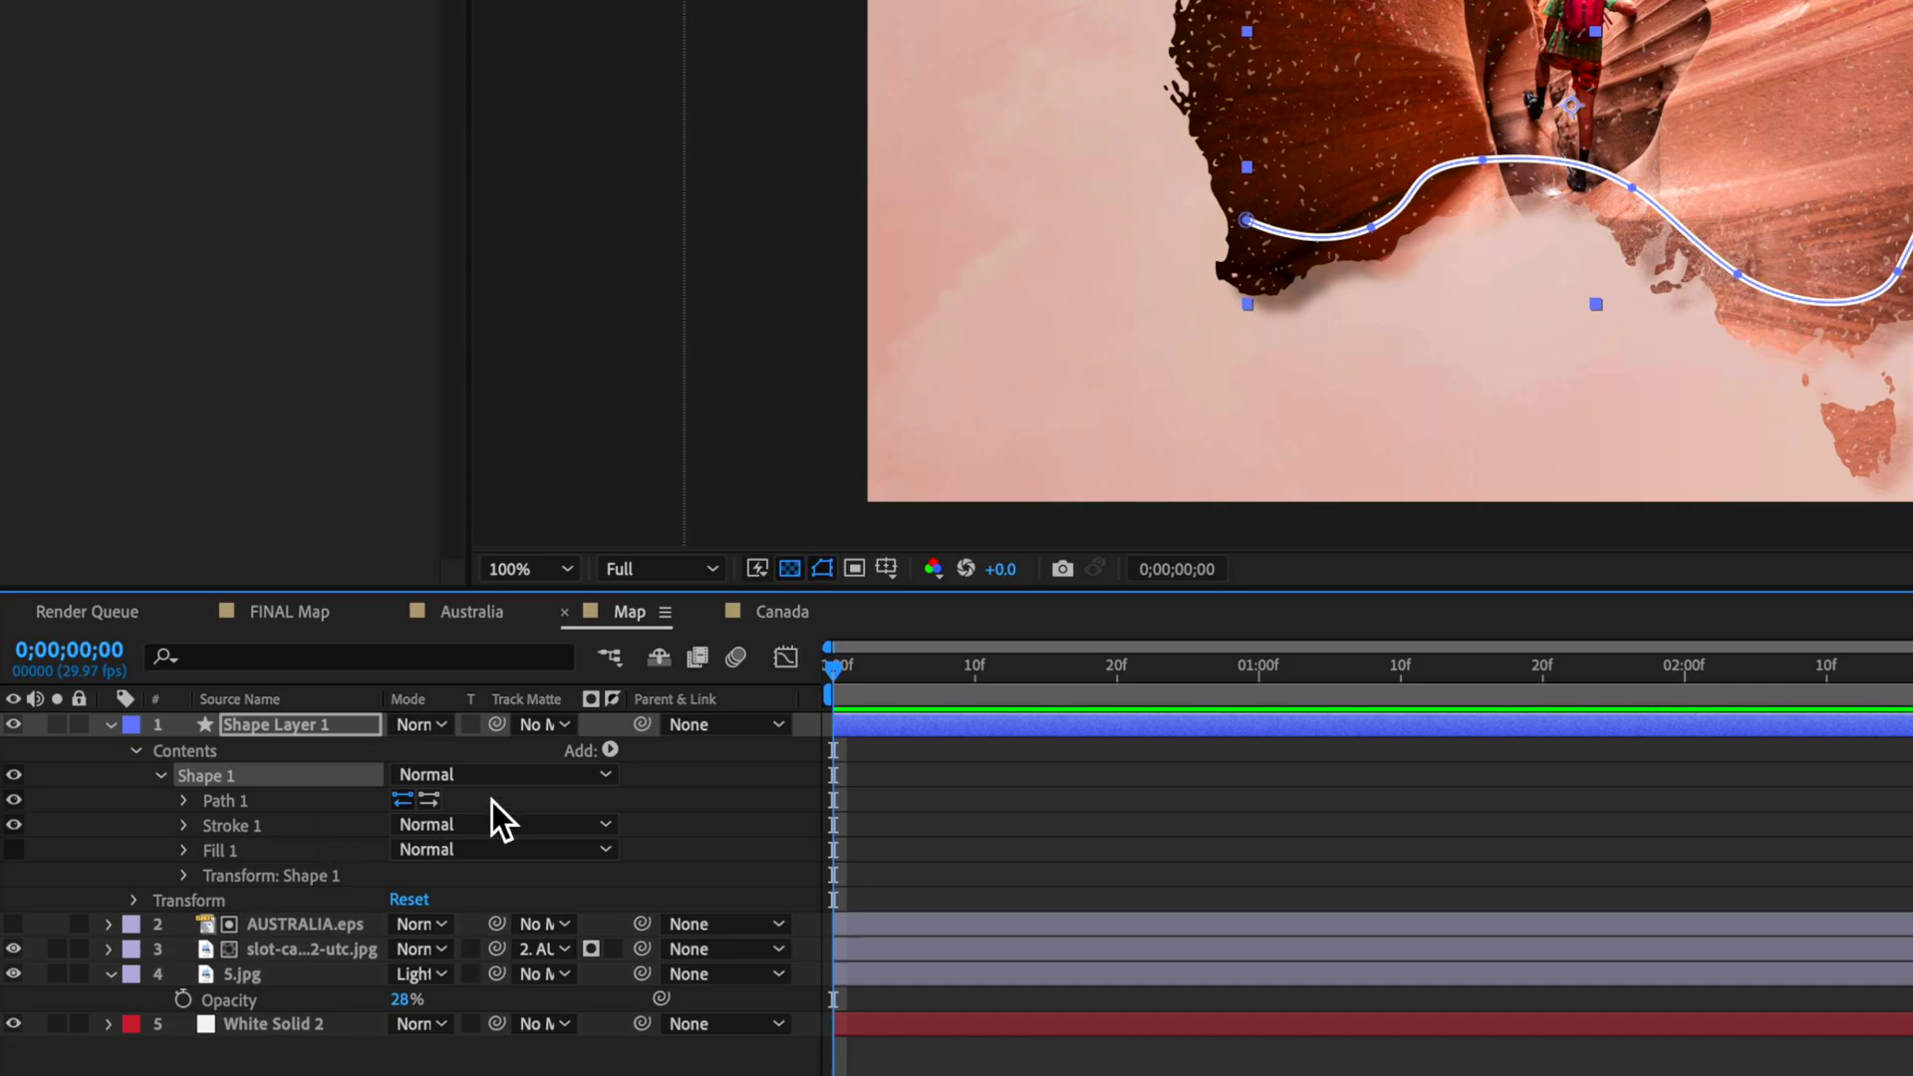
- Add Dashes under Stroke 1 and lengthen the dash value
left_click(184, 851)
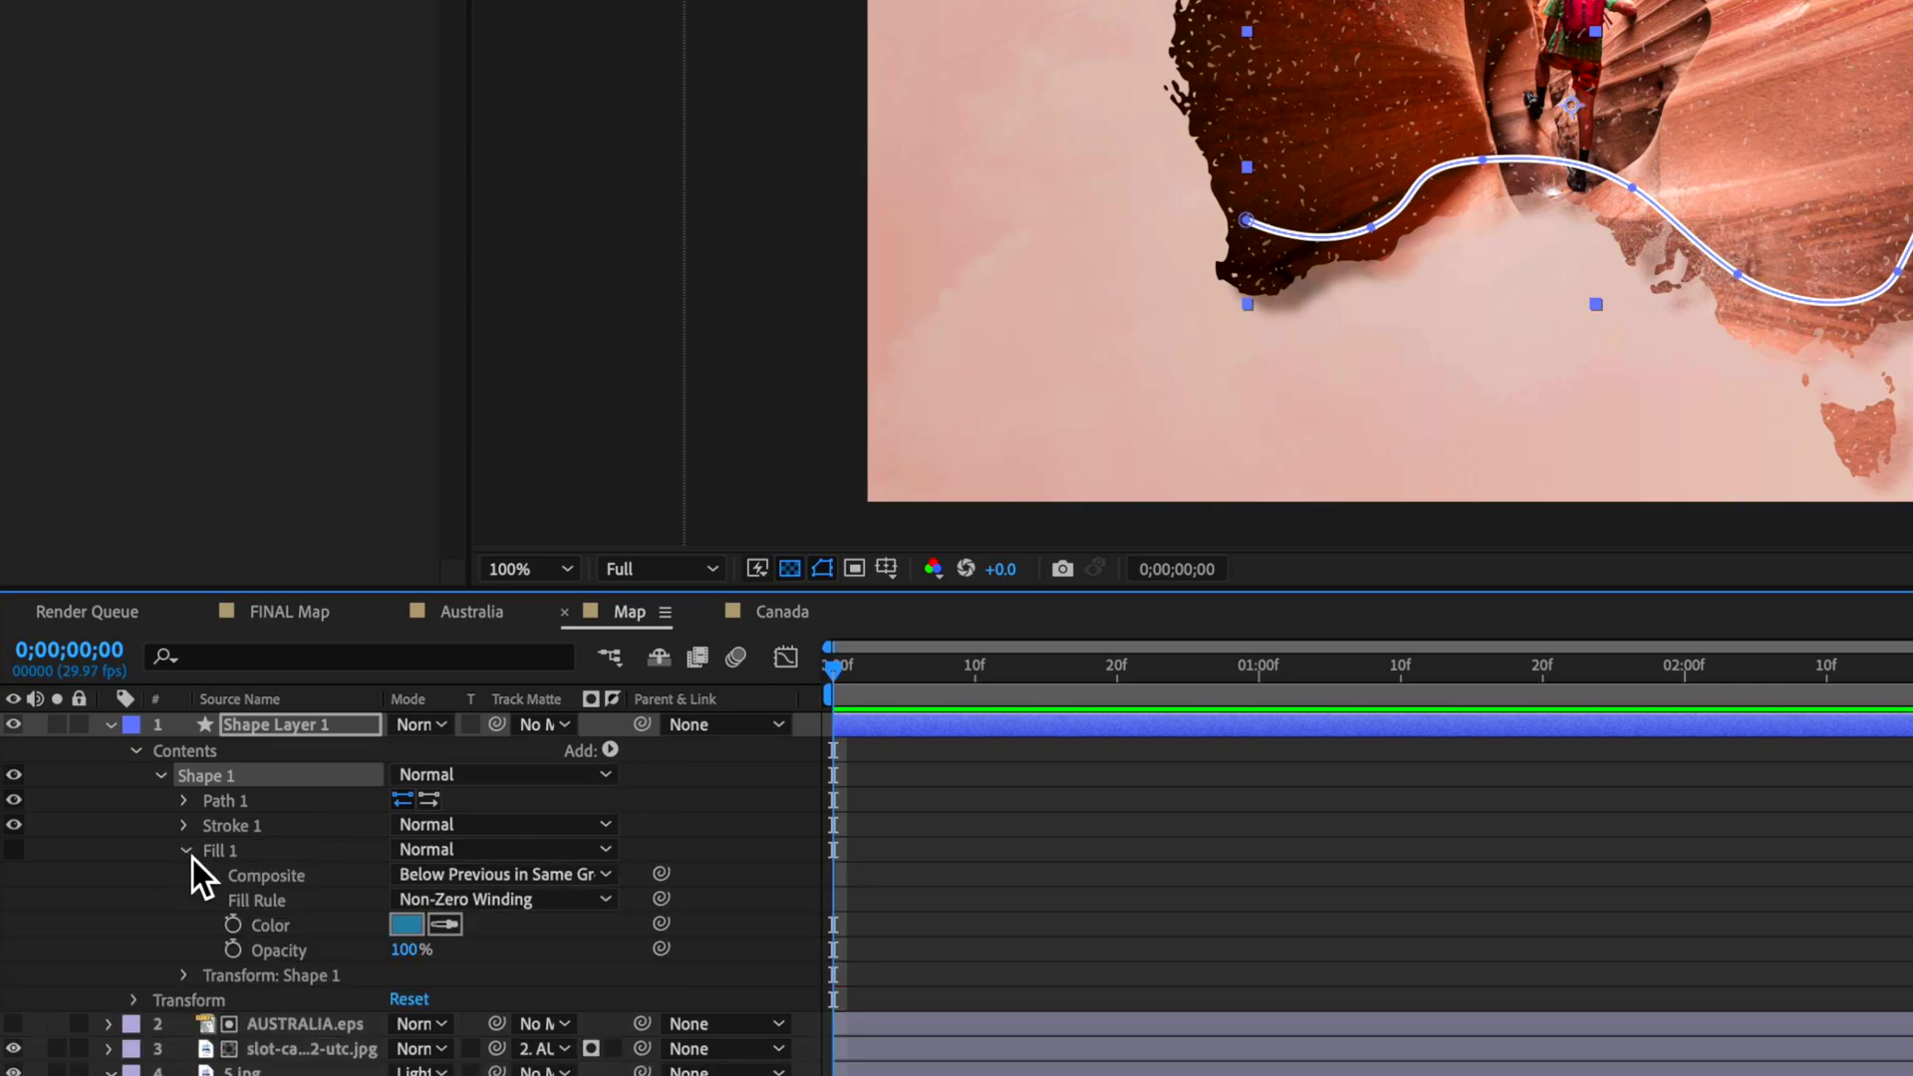
left_click(196, 845)
left_click(190, 841)
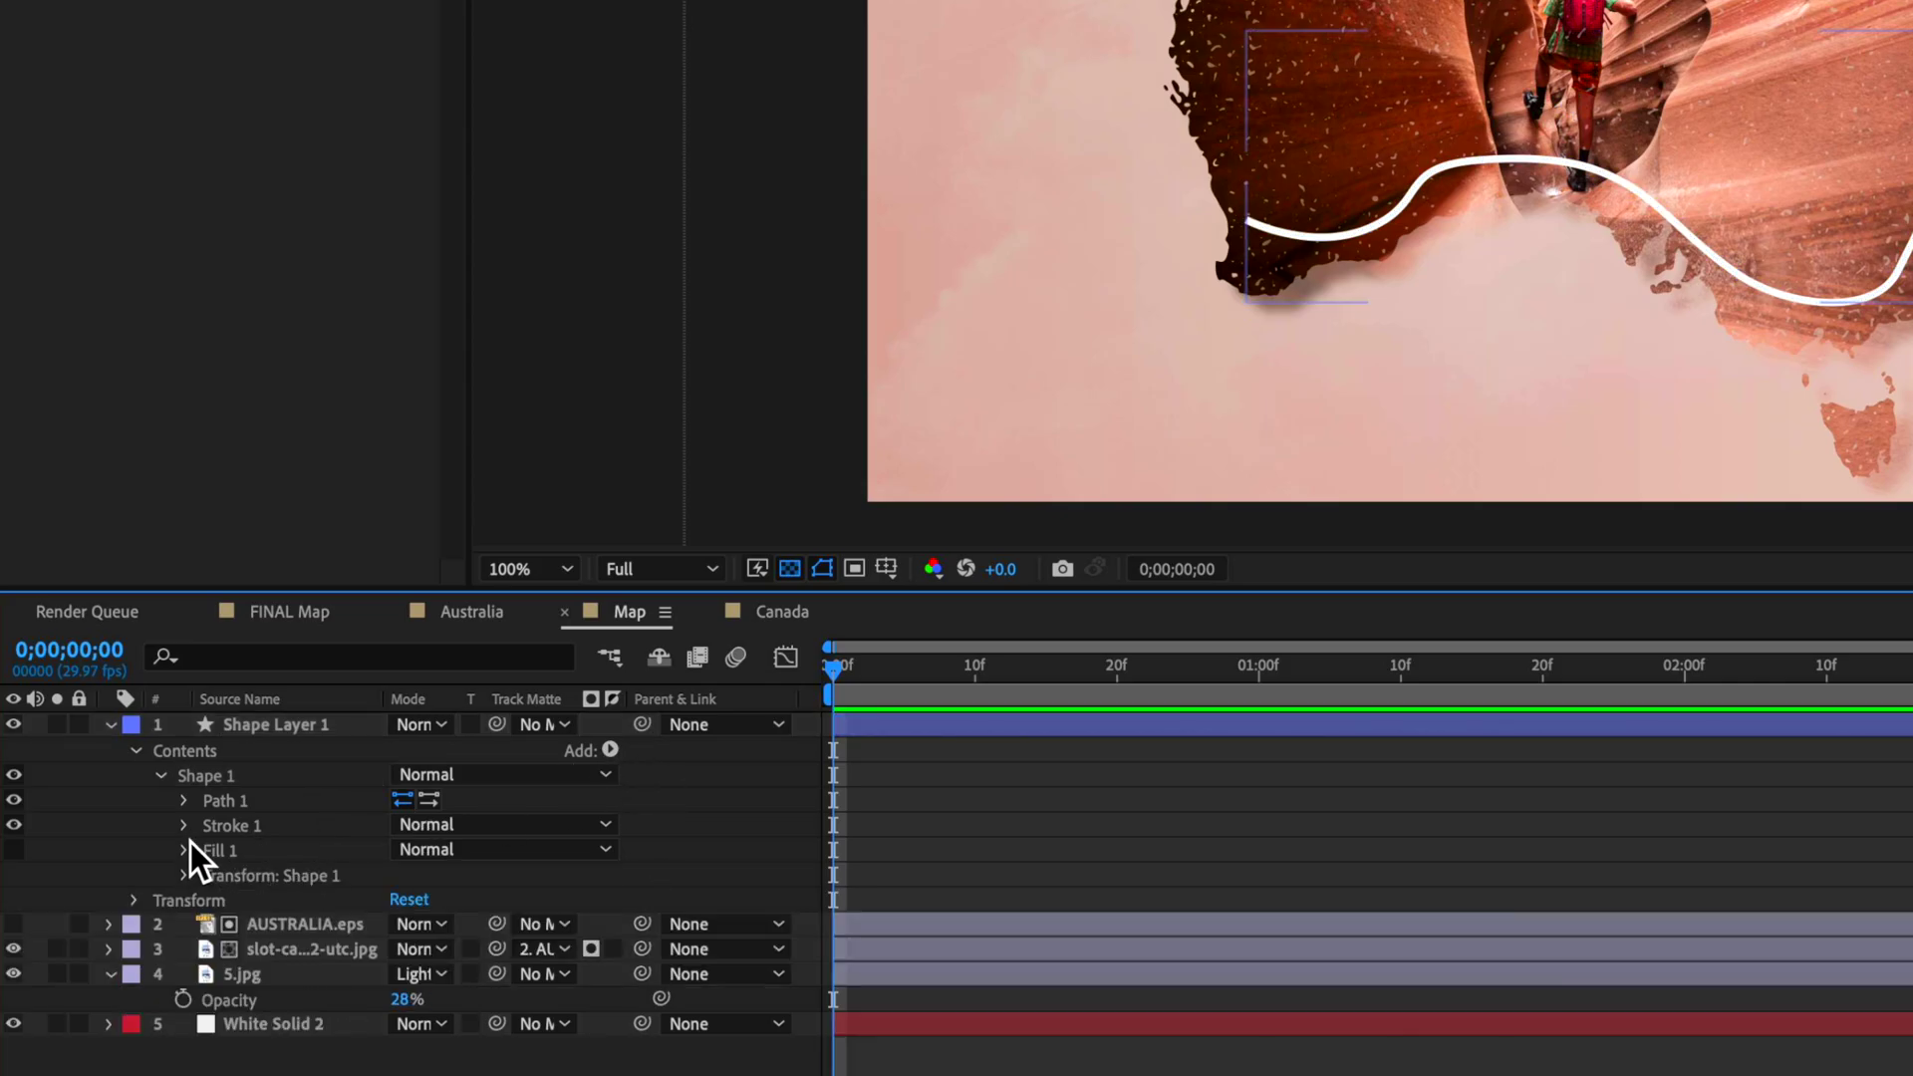
left_click(188, 834)
scroll(190, 835, "down", 2)
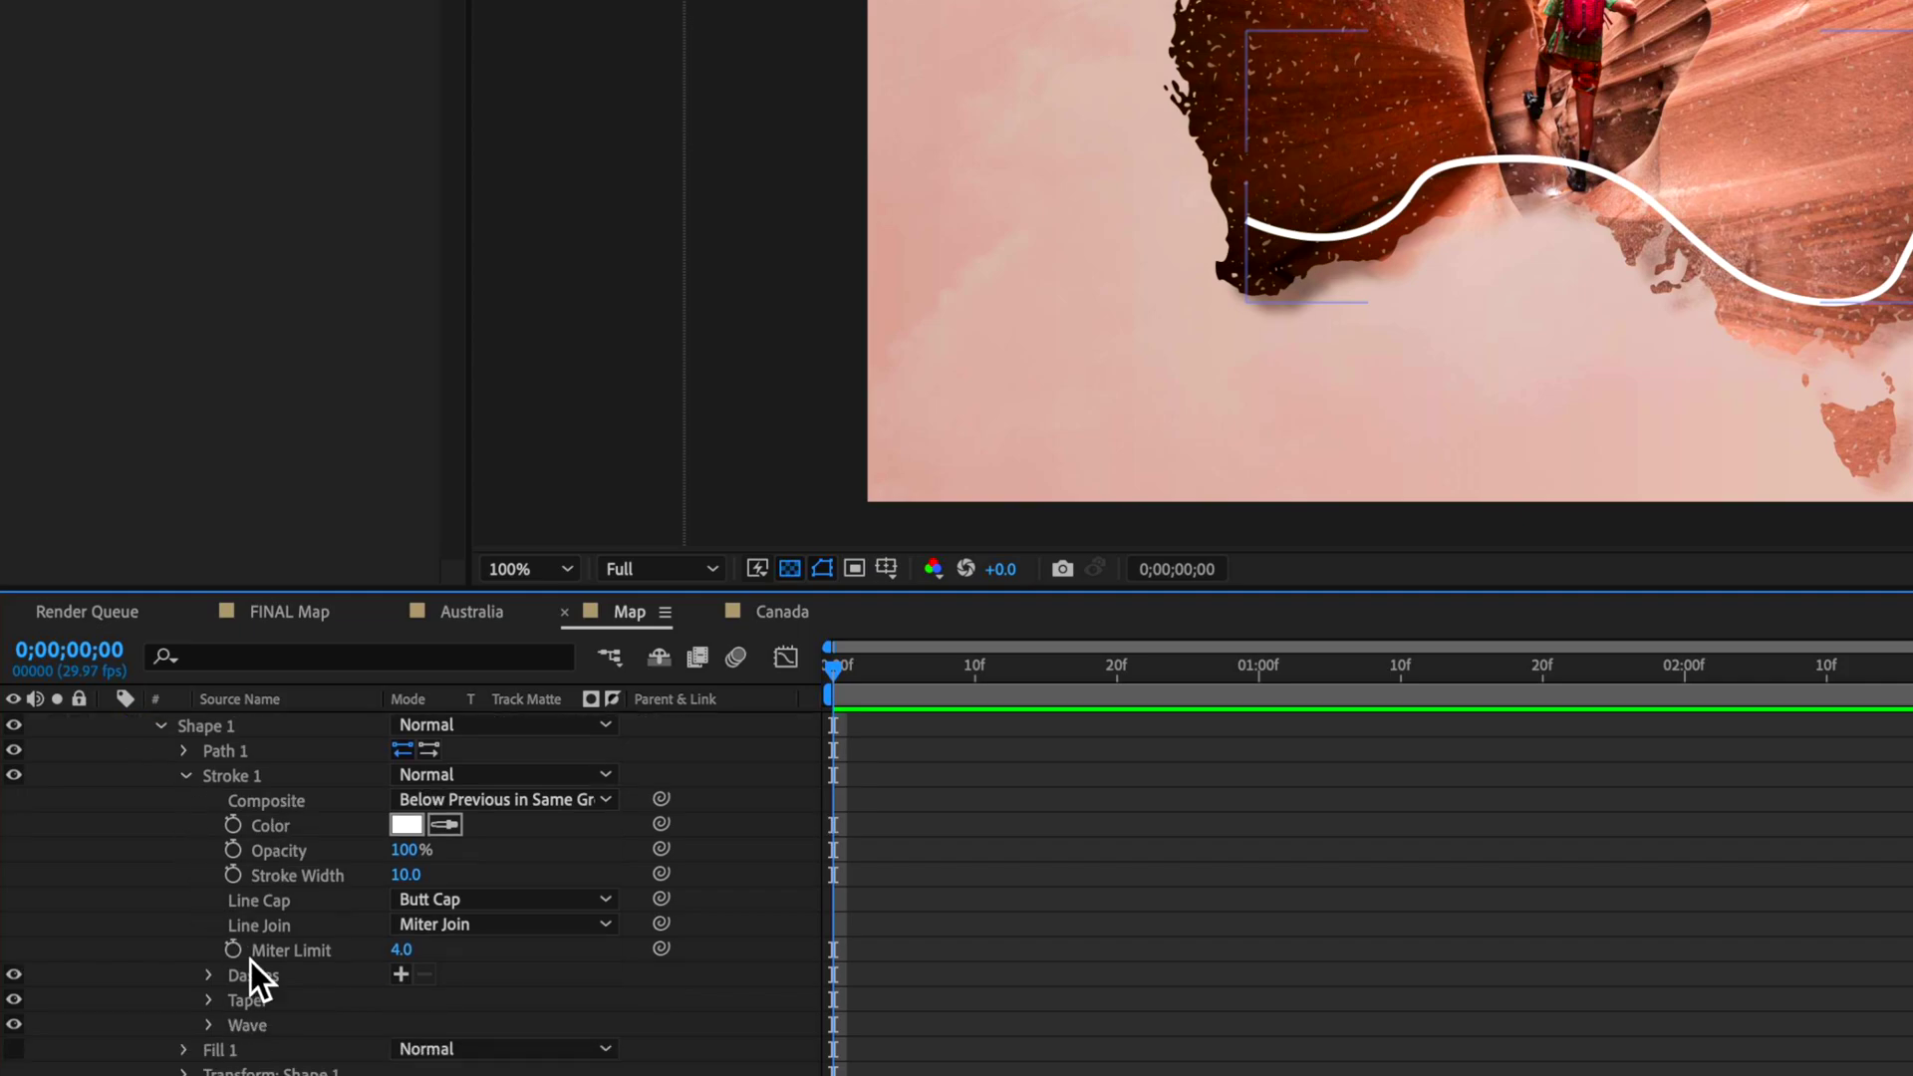
left_click(402, 974)
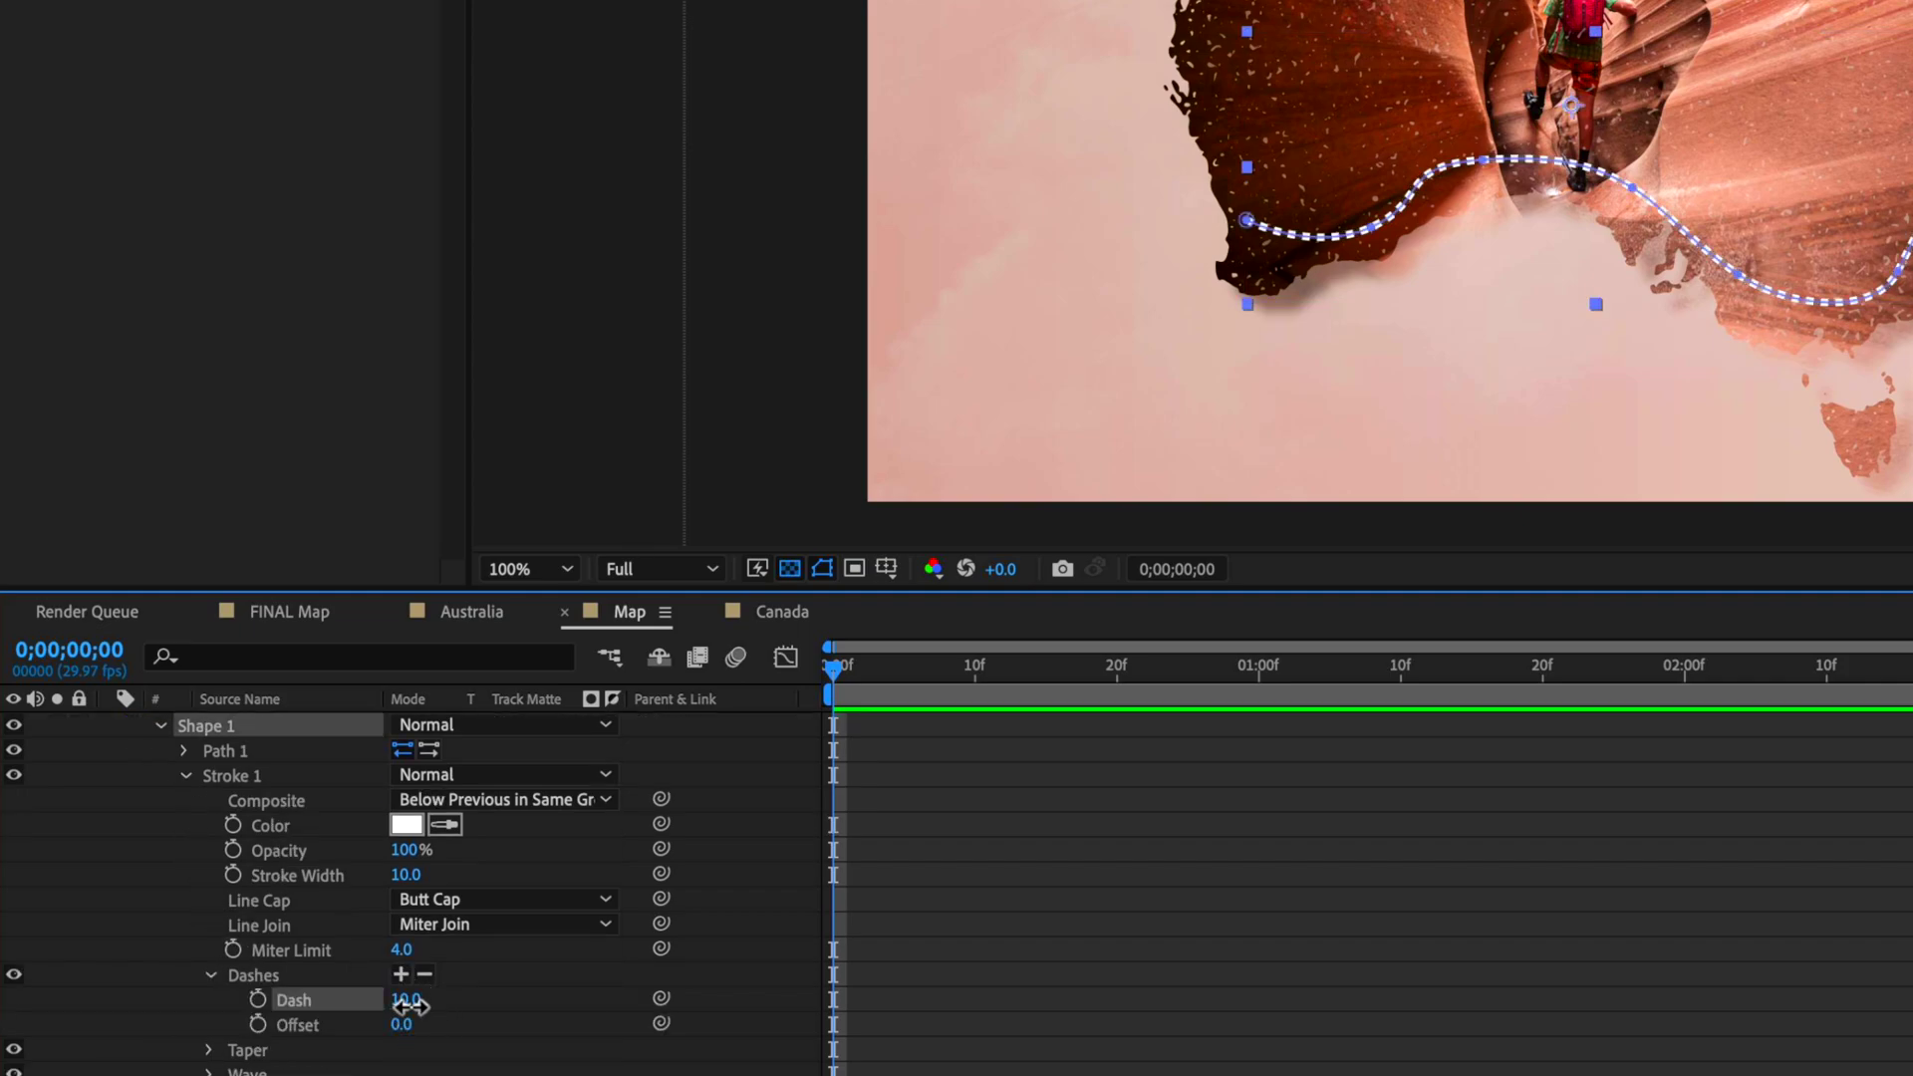
left_click_drag(413, 1004, 367, 1027)
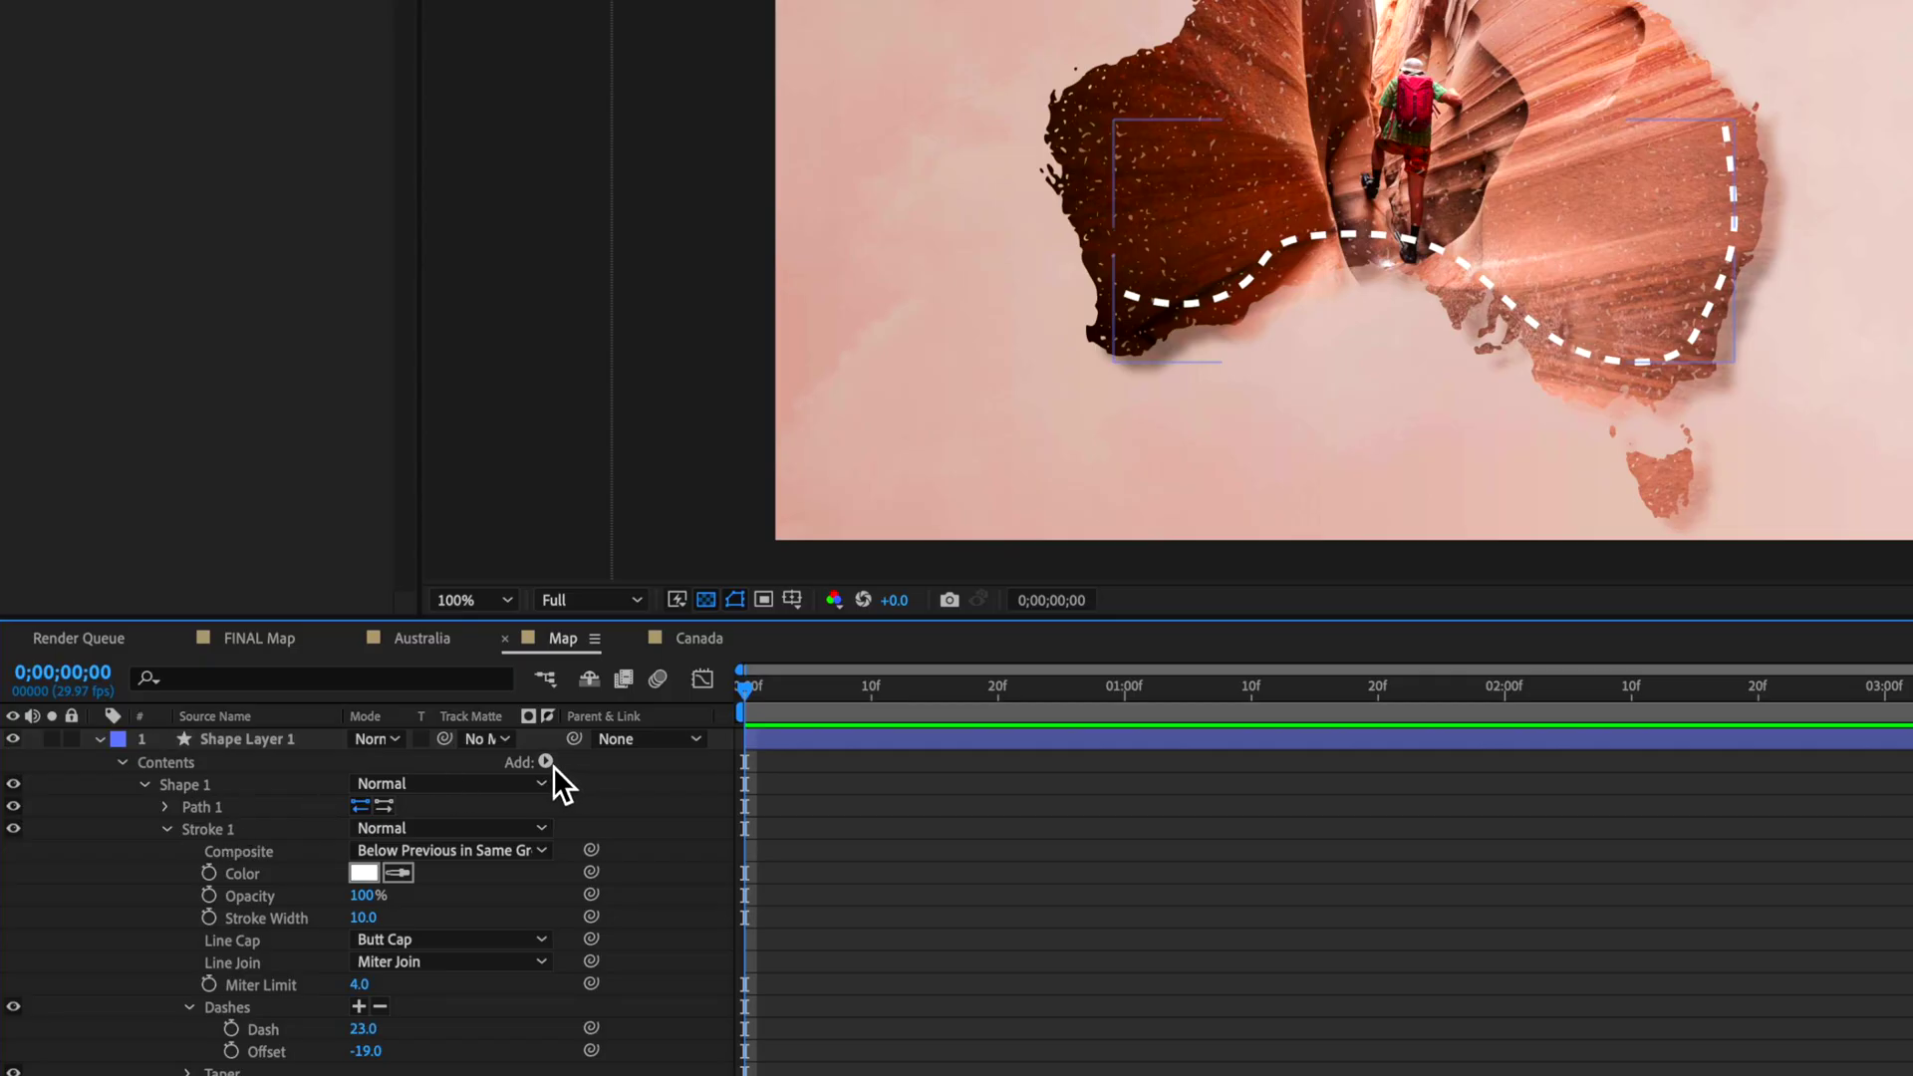
- Open the Add menu of shape additions for the trail layer
left_click(551, 764)
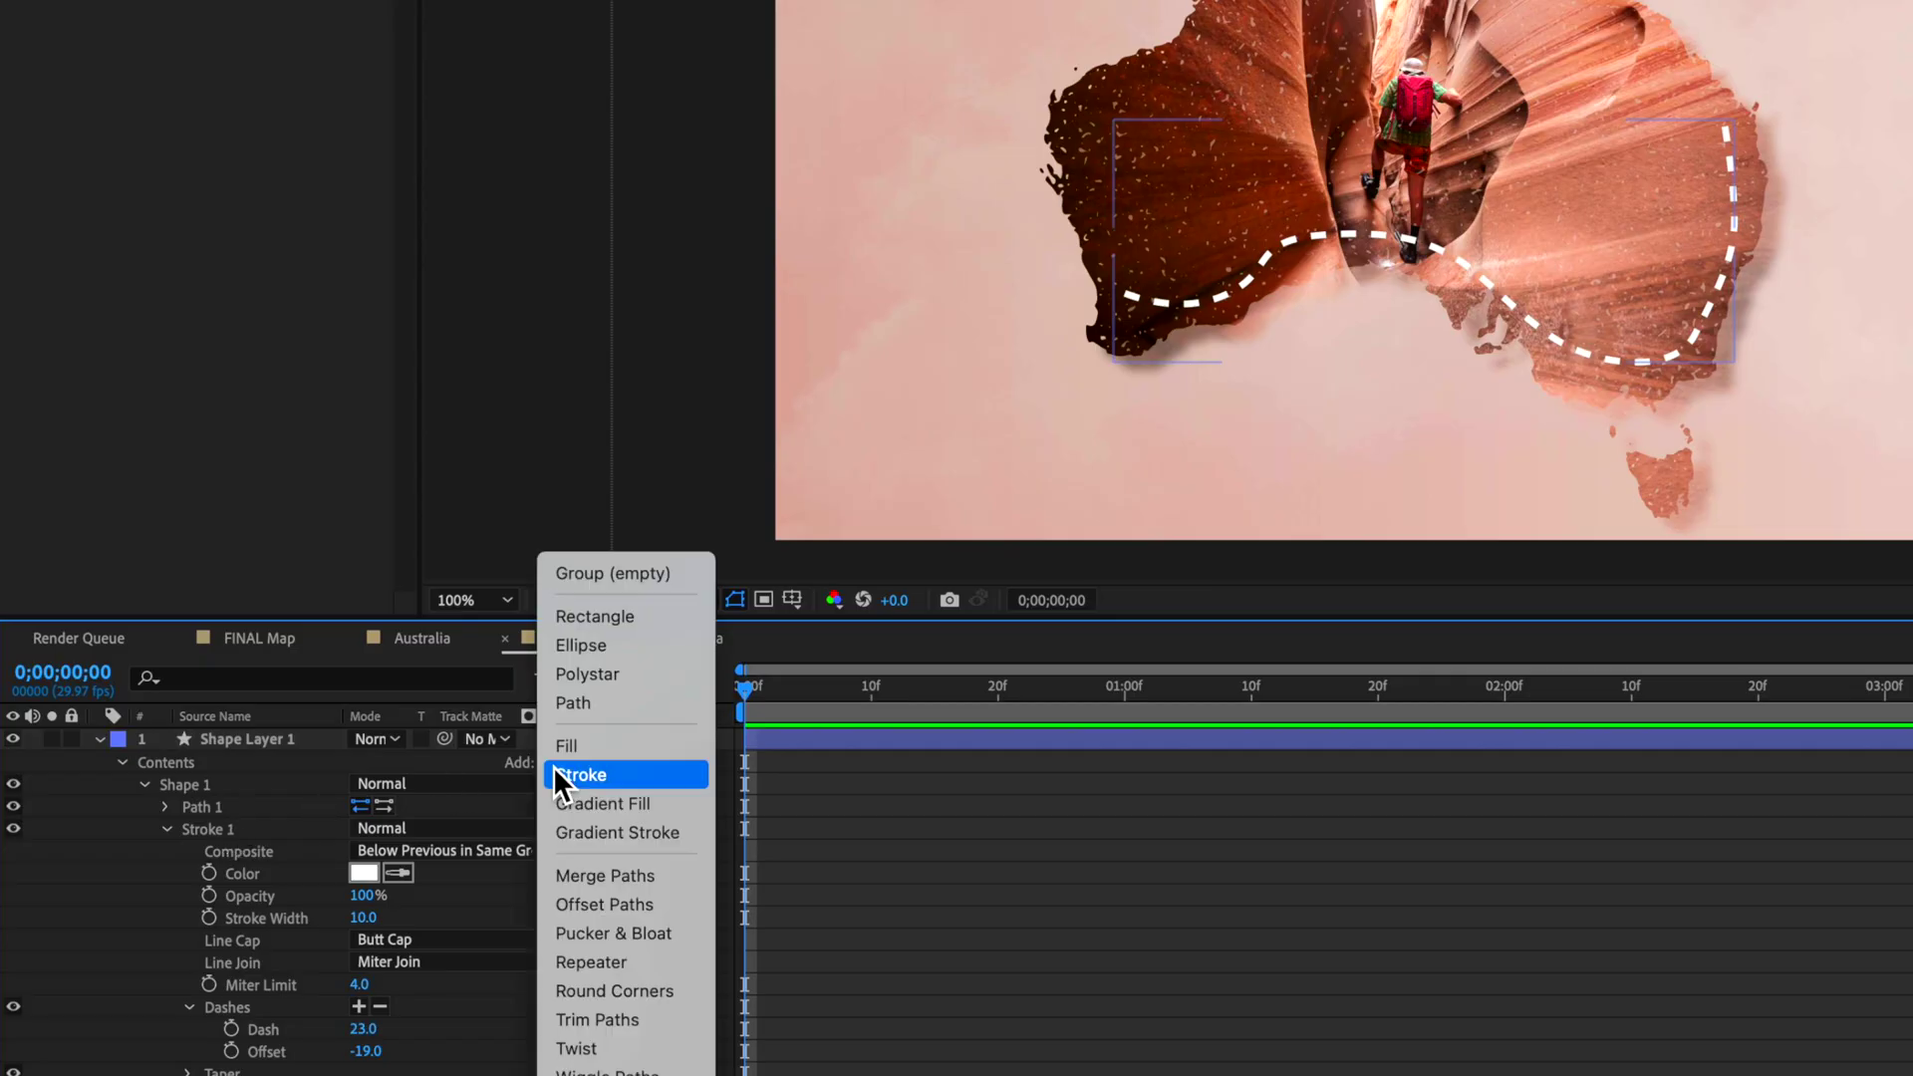
- Add Trim Paths to the trail and keyframe Start from the first frame to the last
left_click(624, 1022)
left_click(142, 1060)
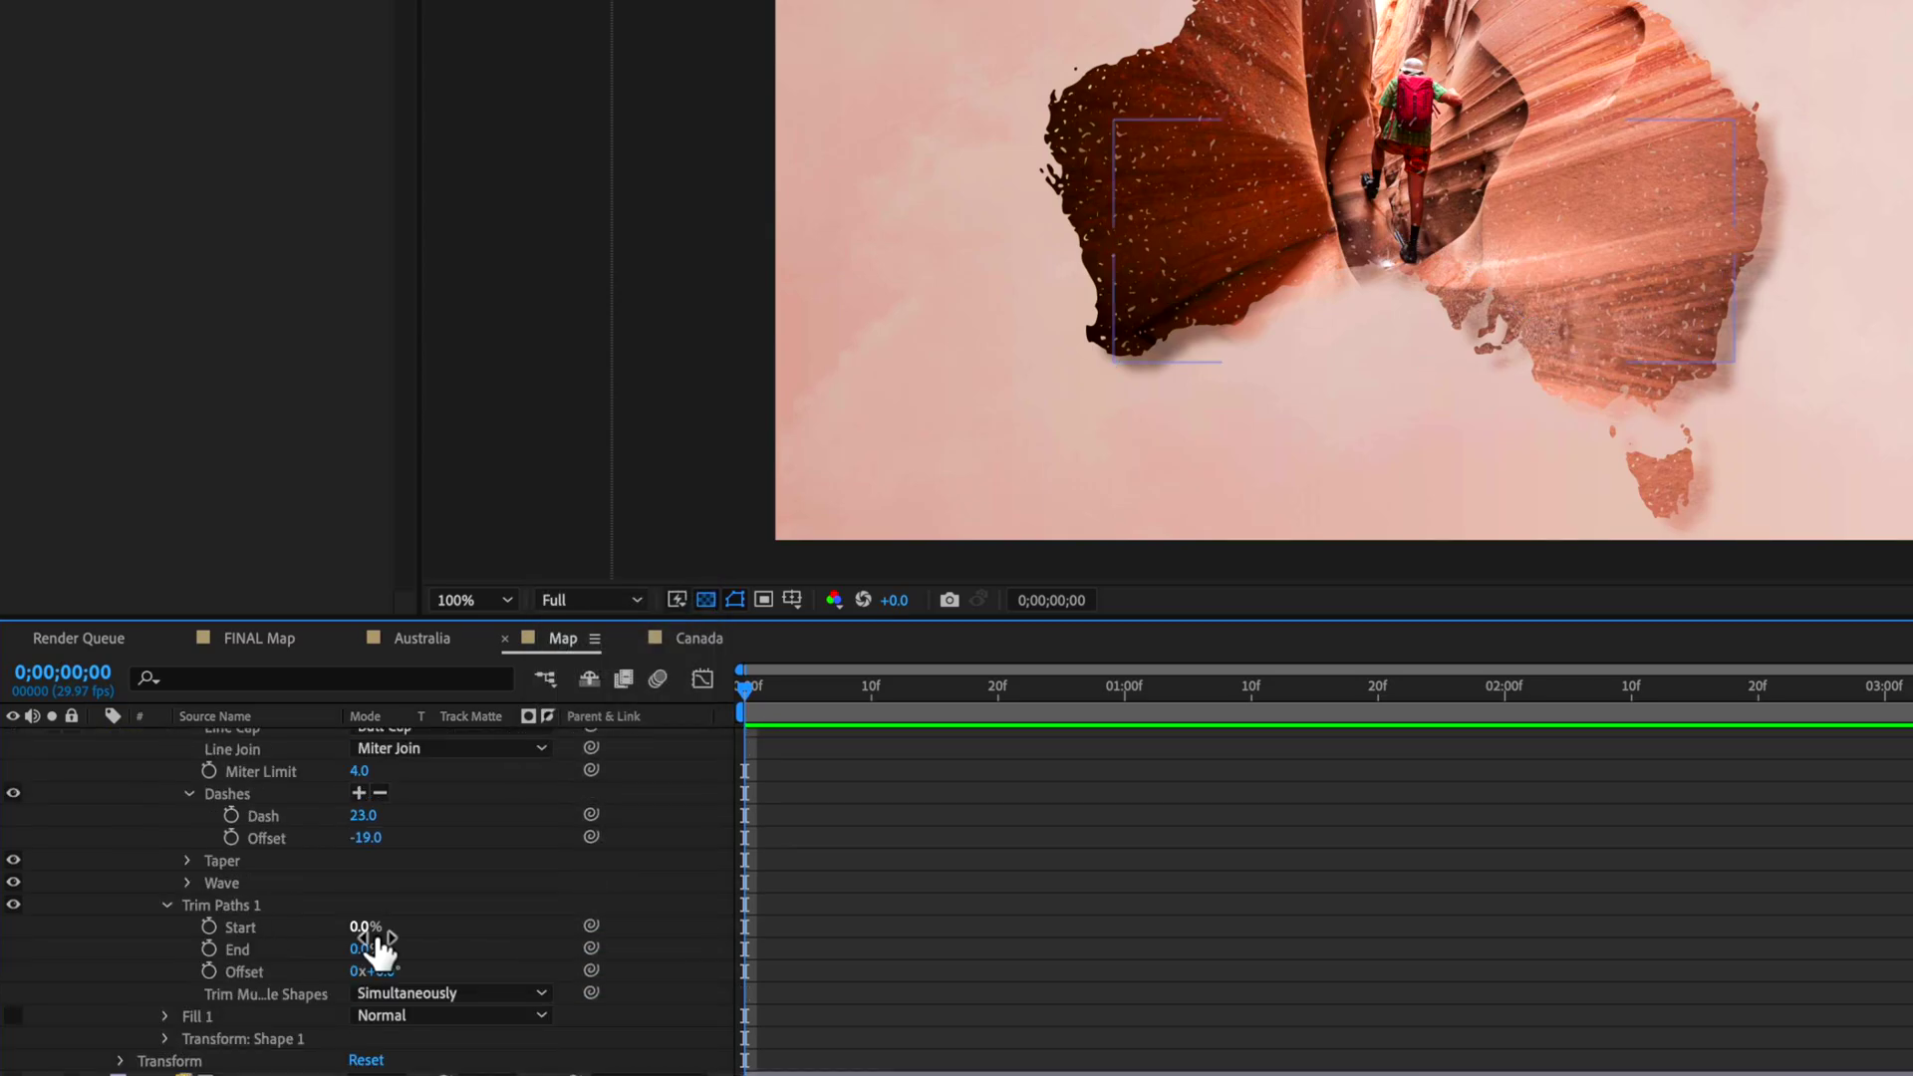
left_click_drag(371, 948, 375, 947)
left_click(211, 927)
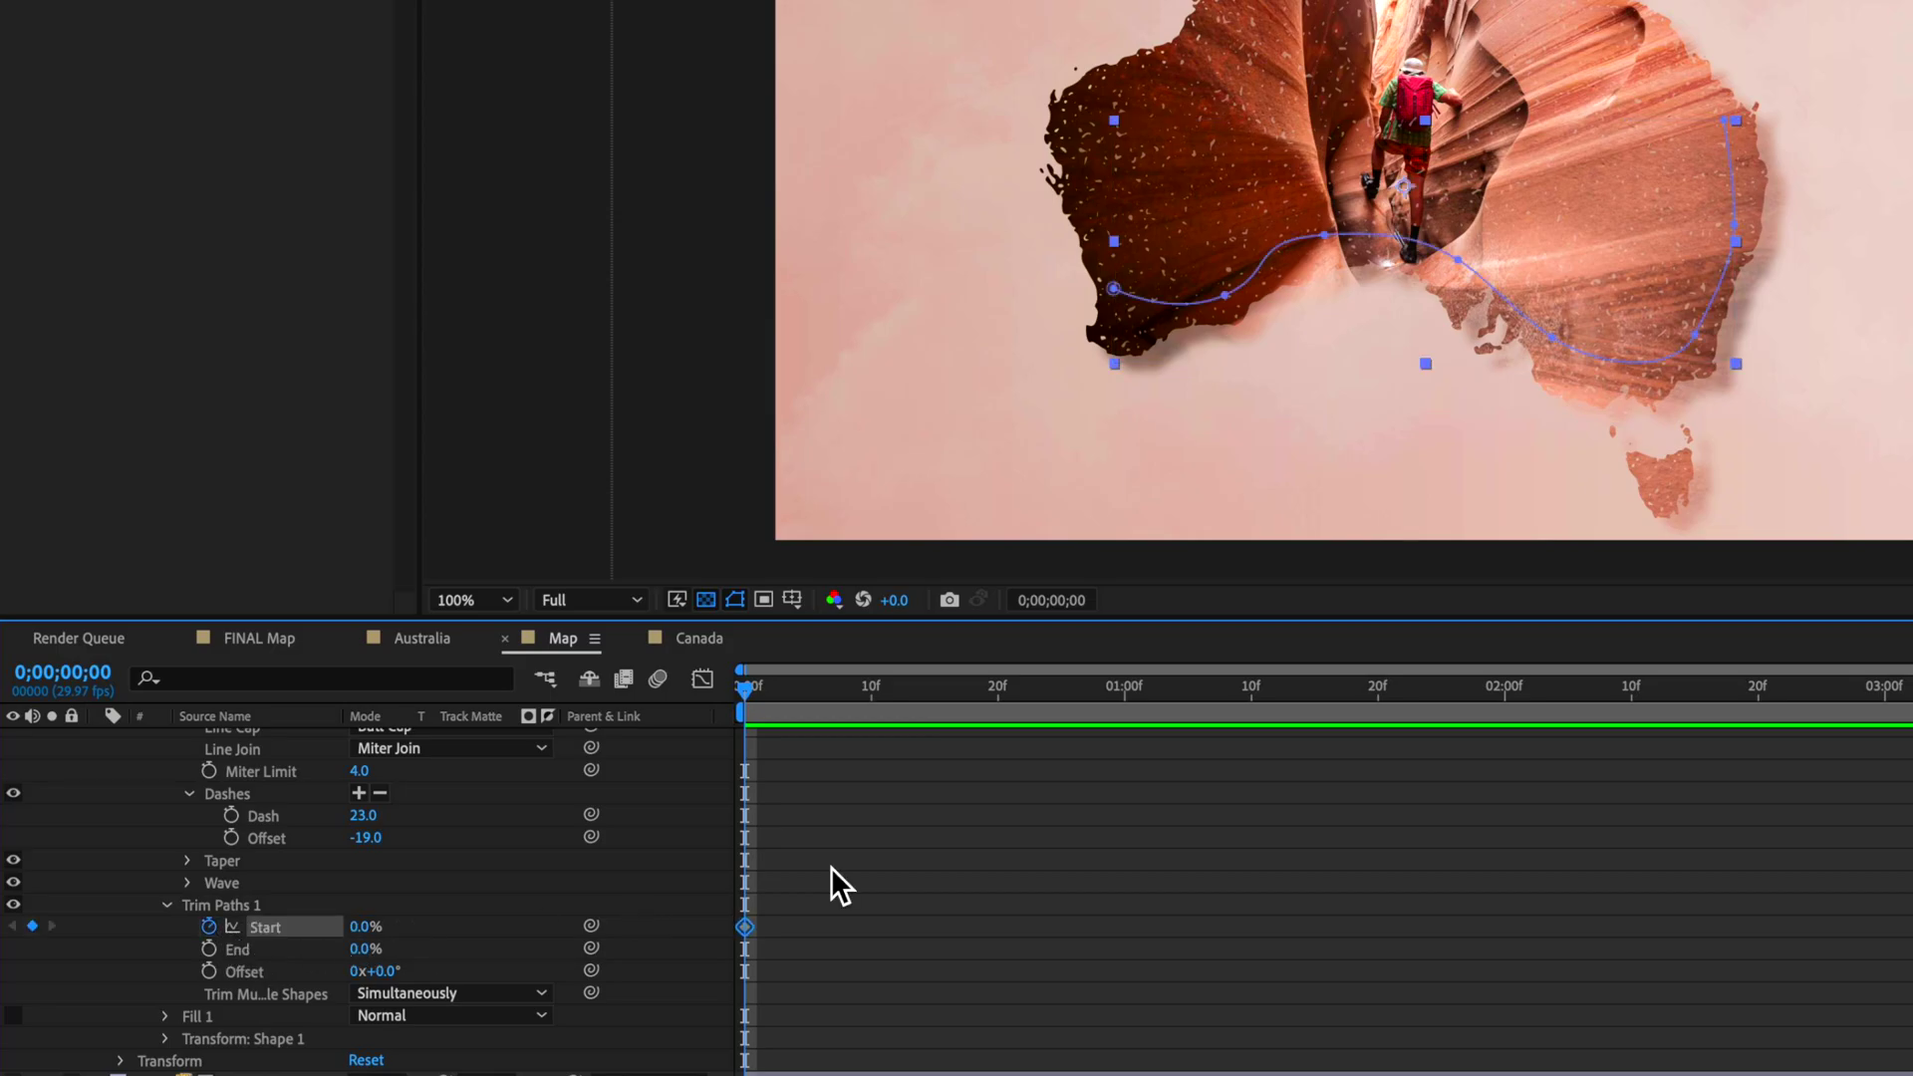
left_click_drag(806, 700, 1810, 717)
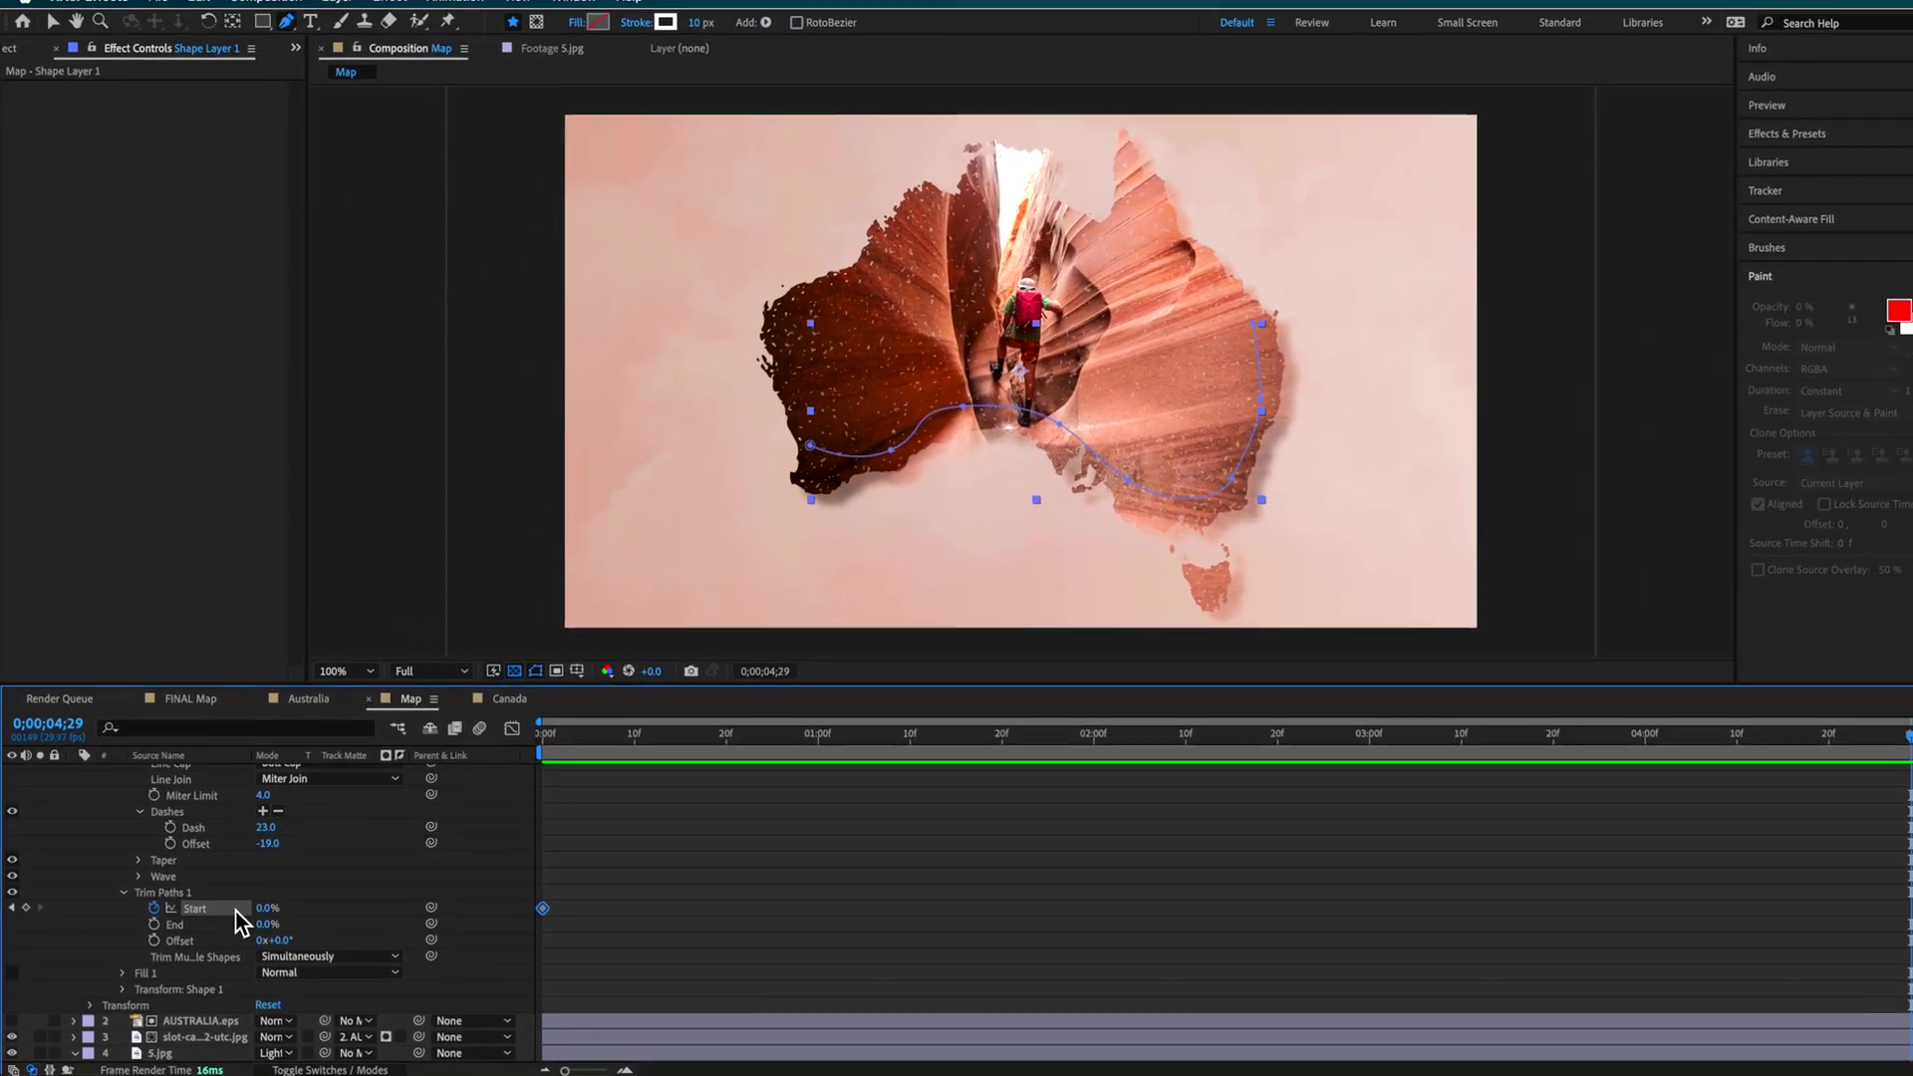
left_click_drag(260, 909, 337, 913)
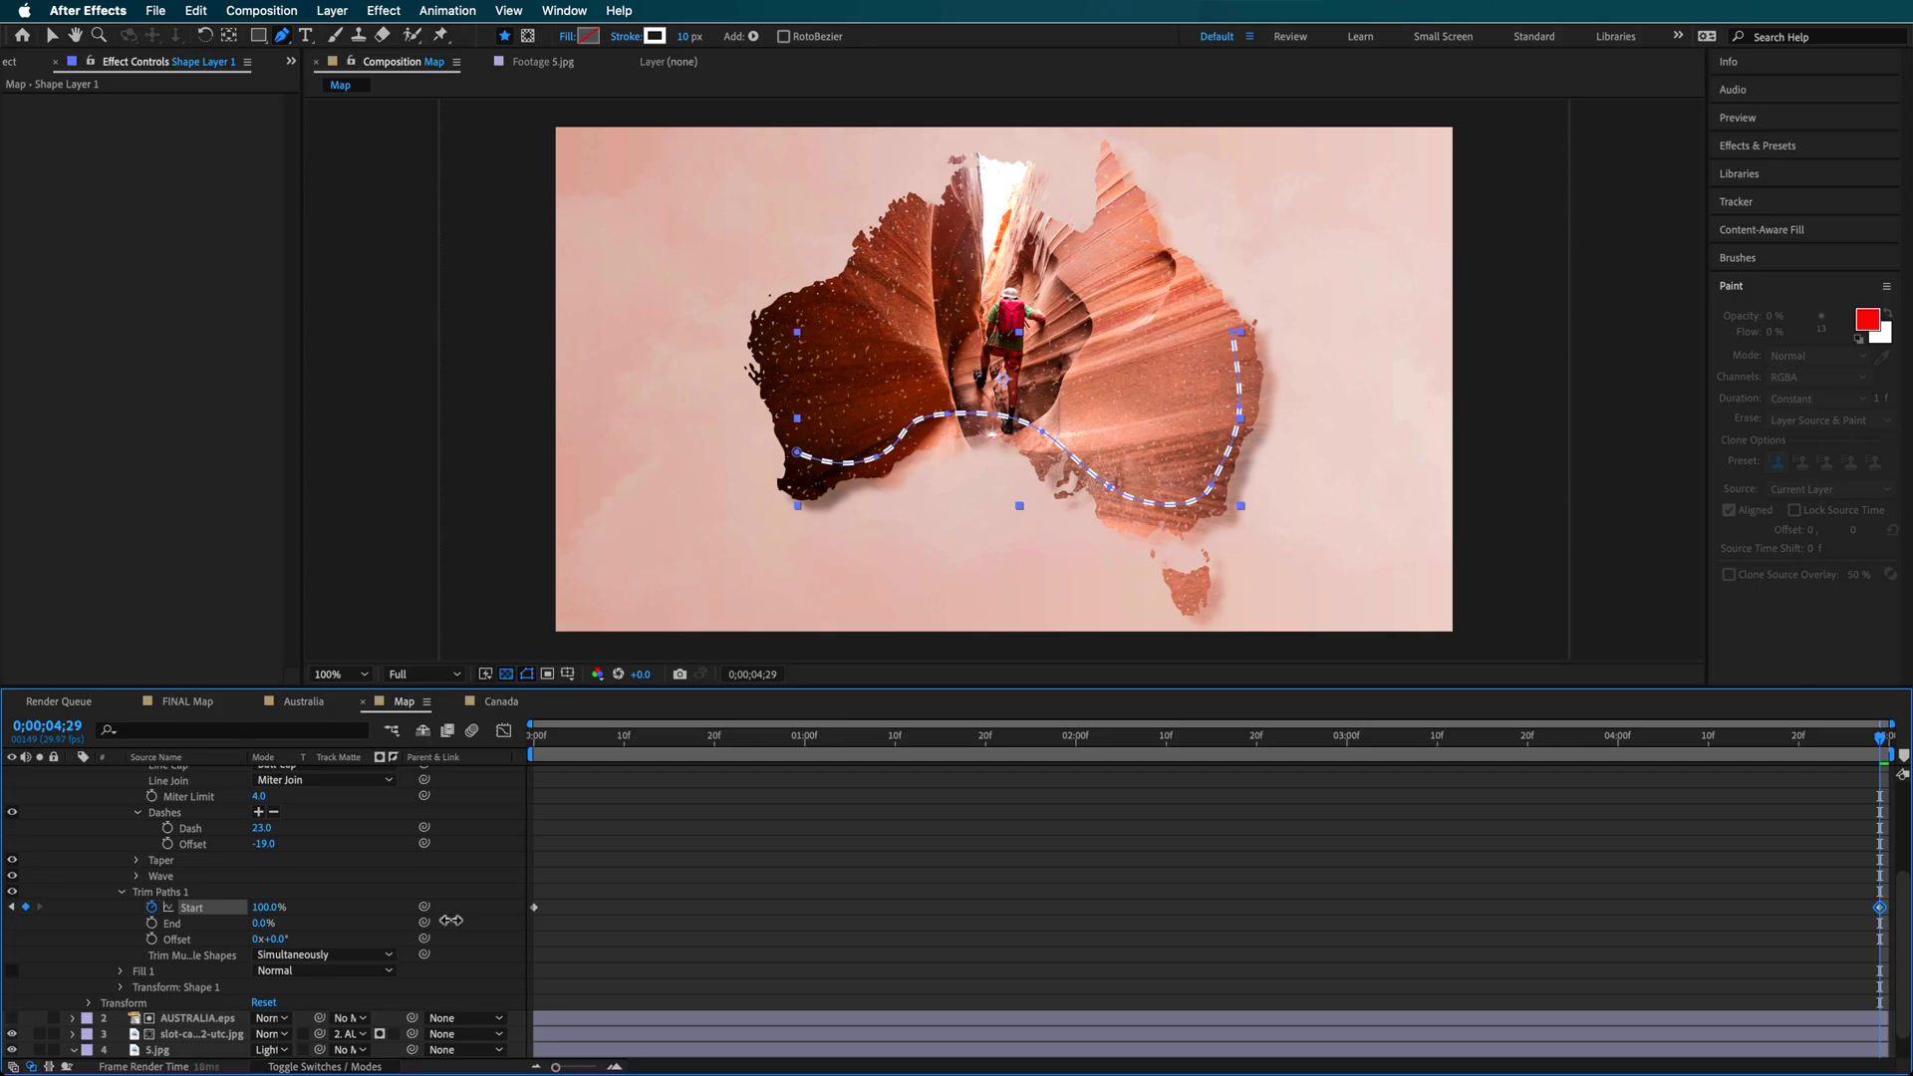
- Scrub the timeline to check the trail drawing on, then return to the Selection tool
left_click_drag(550, 744, 1690, 763)
left_click(1196, 907)
key("v")
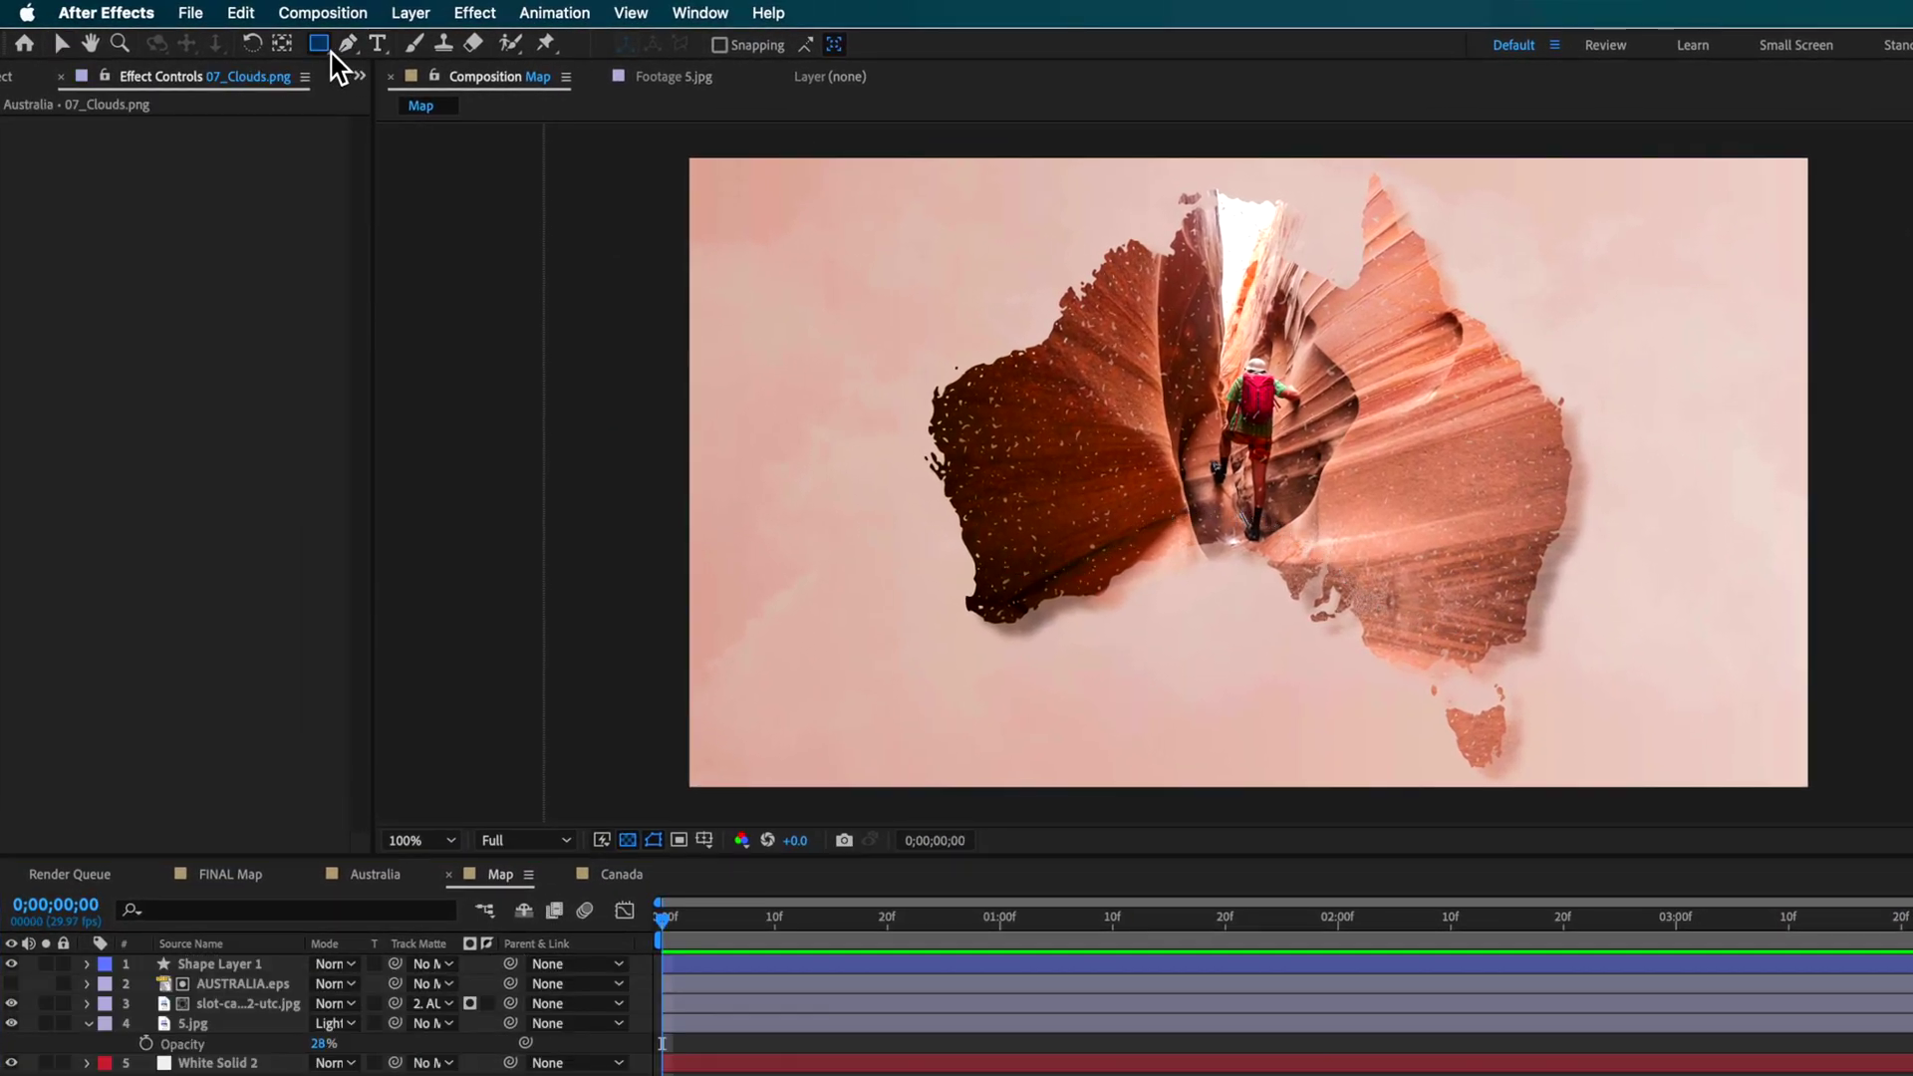
- Set the Ellipse tool to a solid fill sampled from the light pink background
left_click_drag(339, 66, 376, 96)
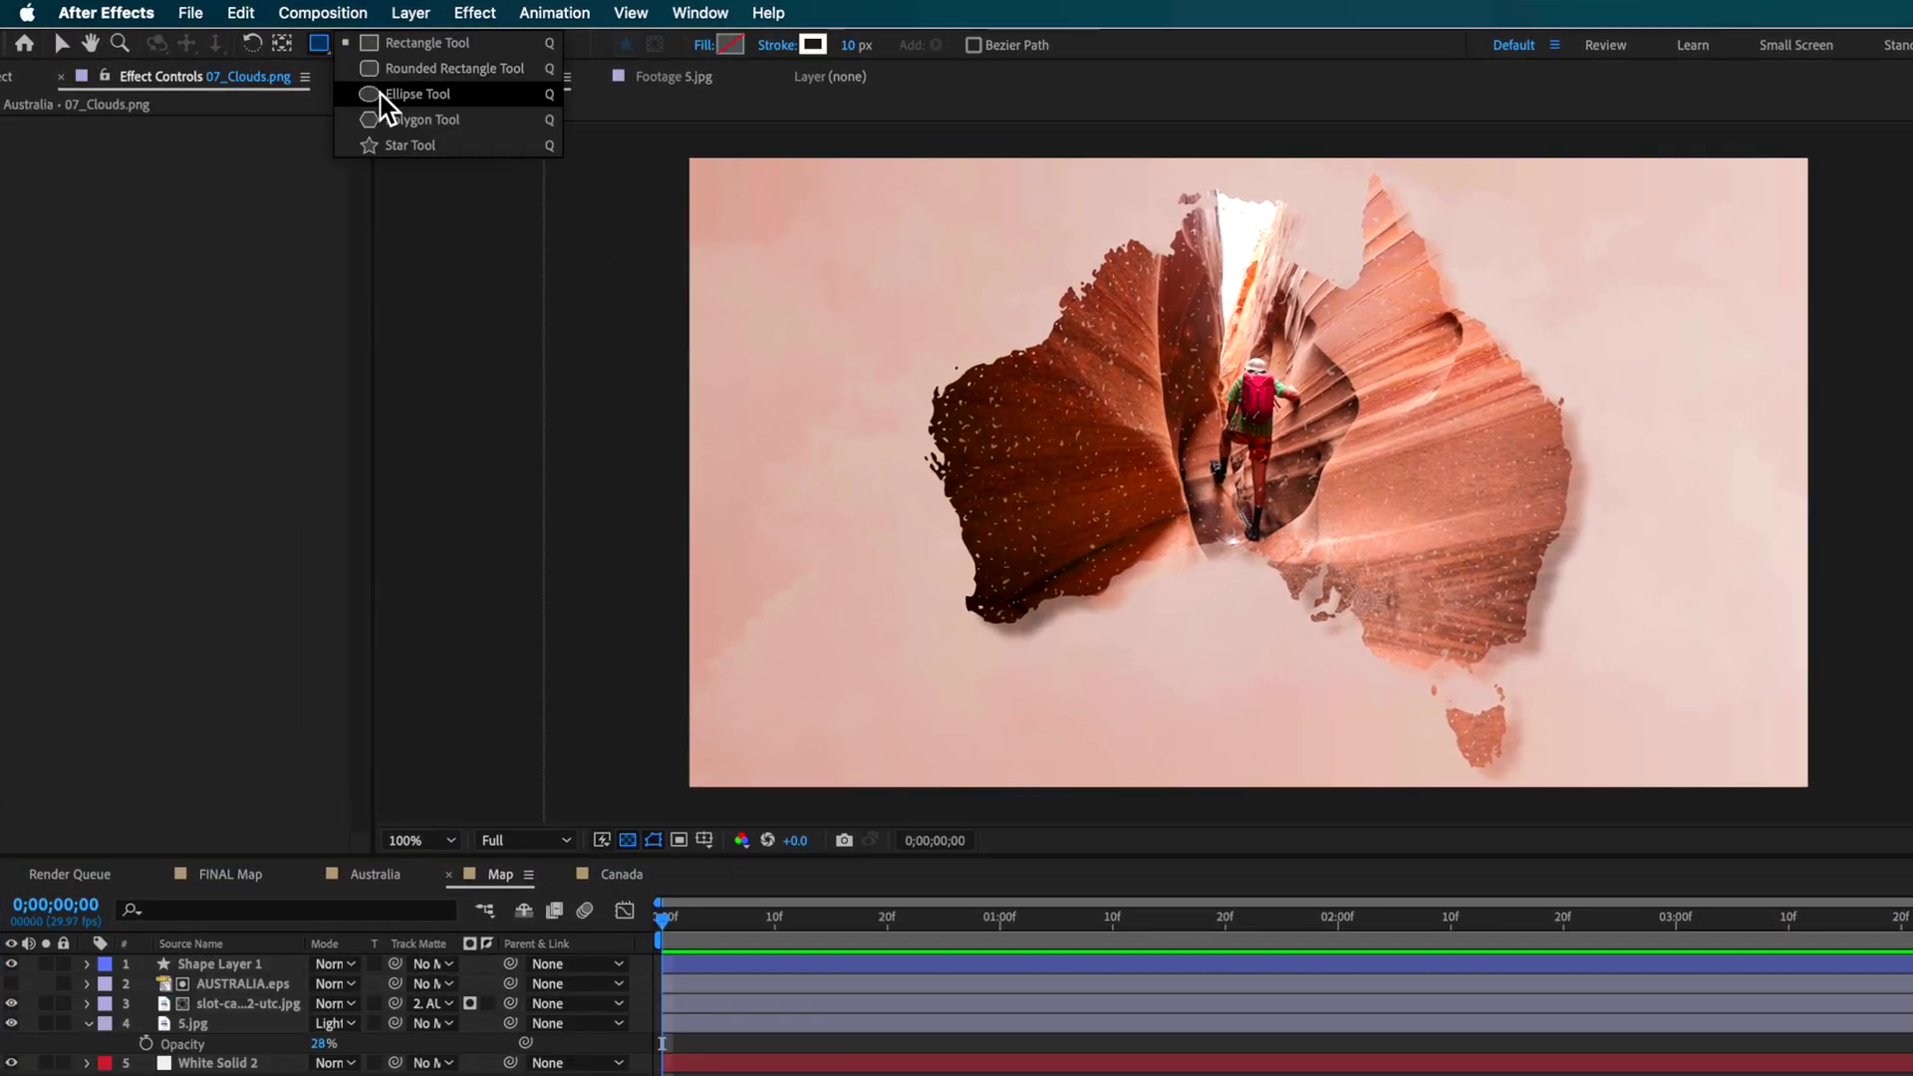
left_click(710, 46)
left_click(714, 149)
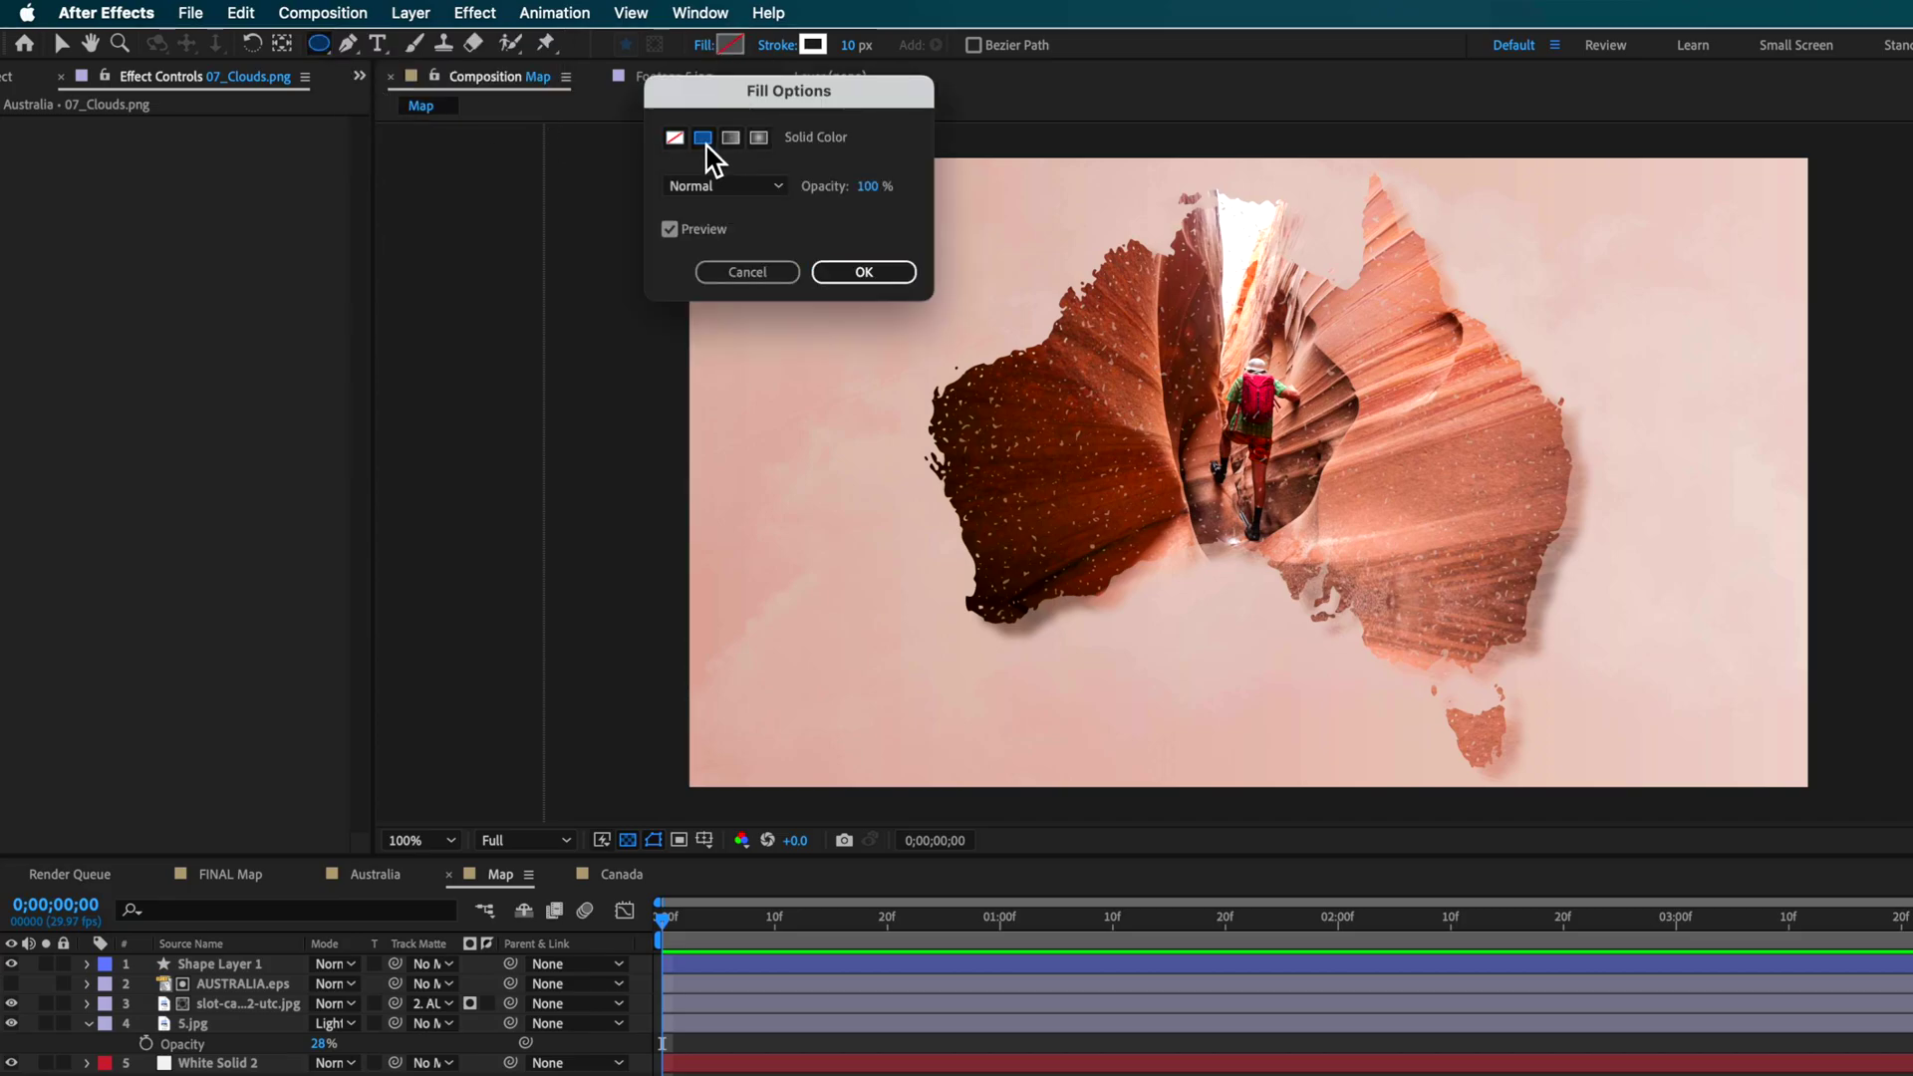
left_click(865, 269)
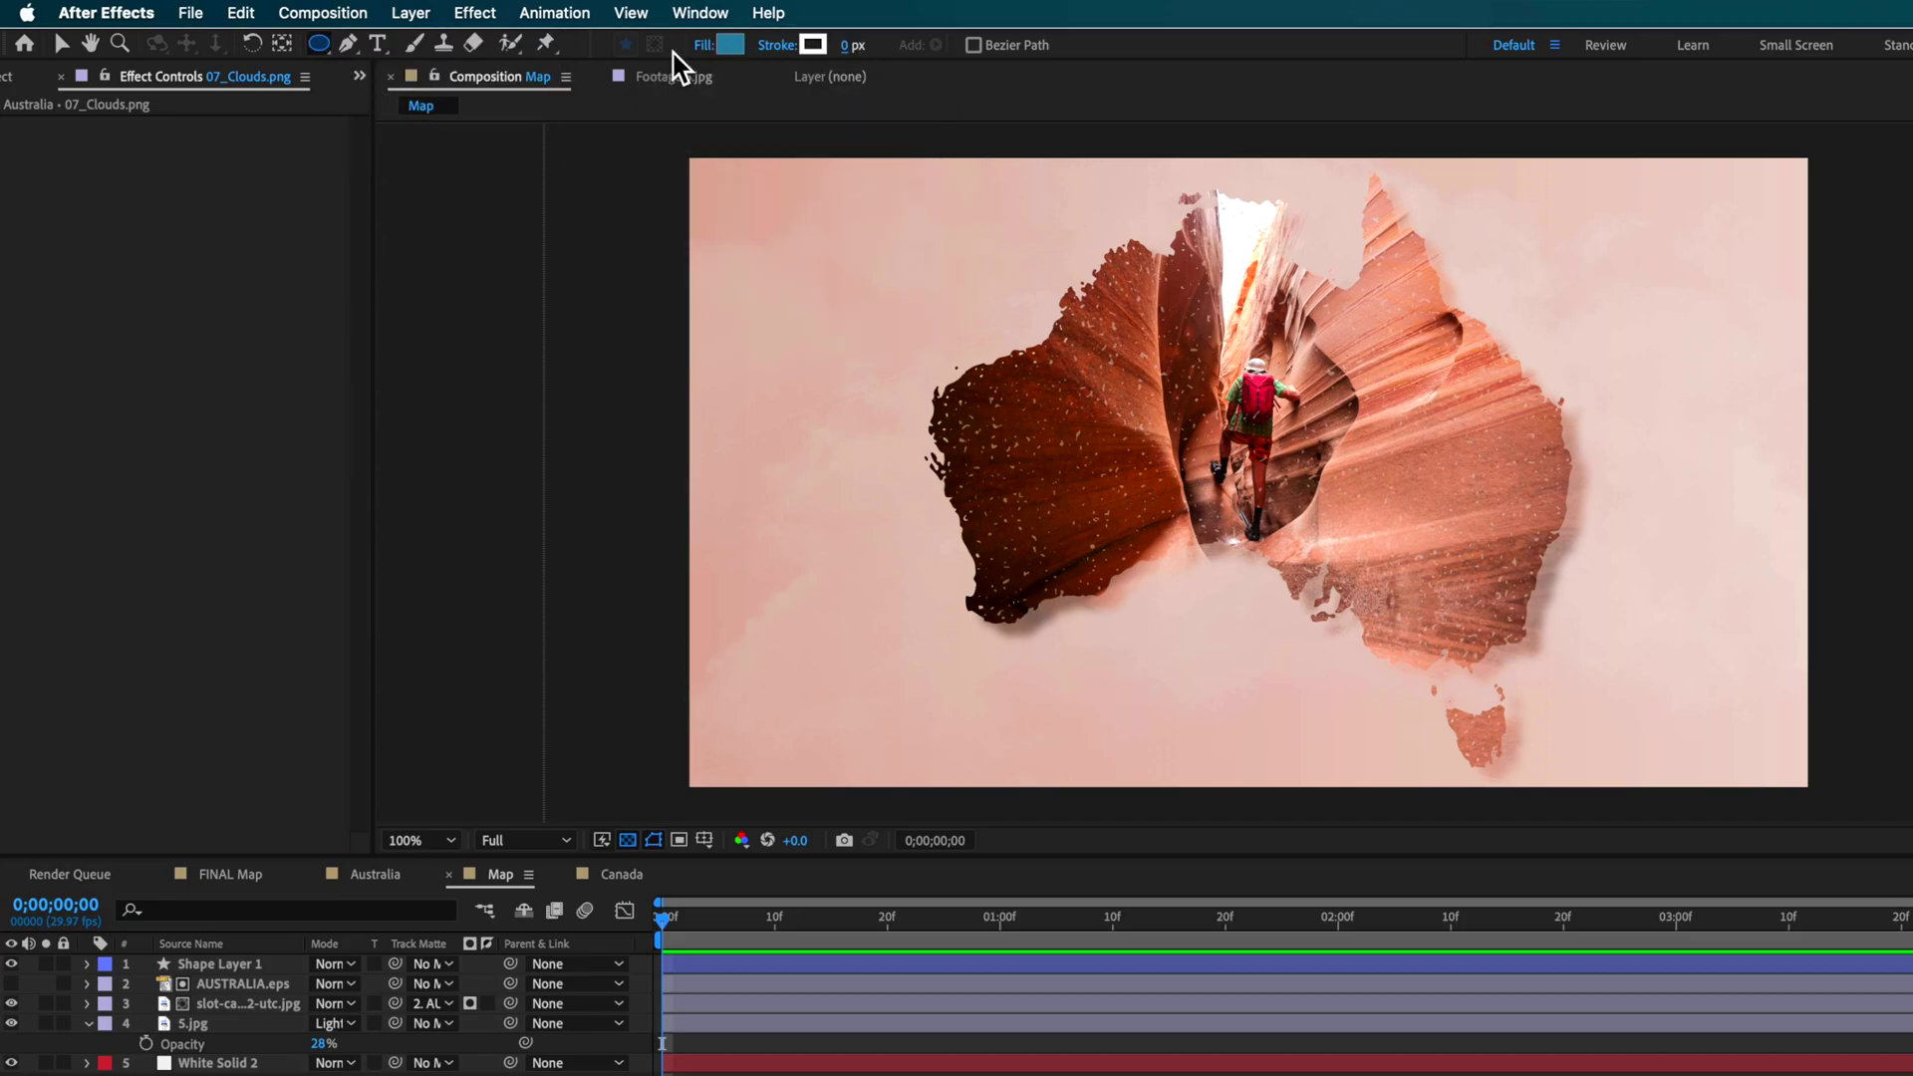
left_click(730, 45)
left_click(882, 471)
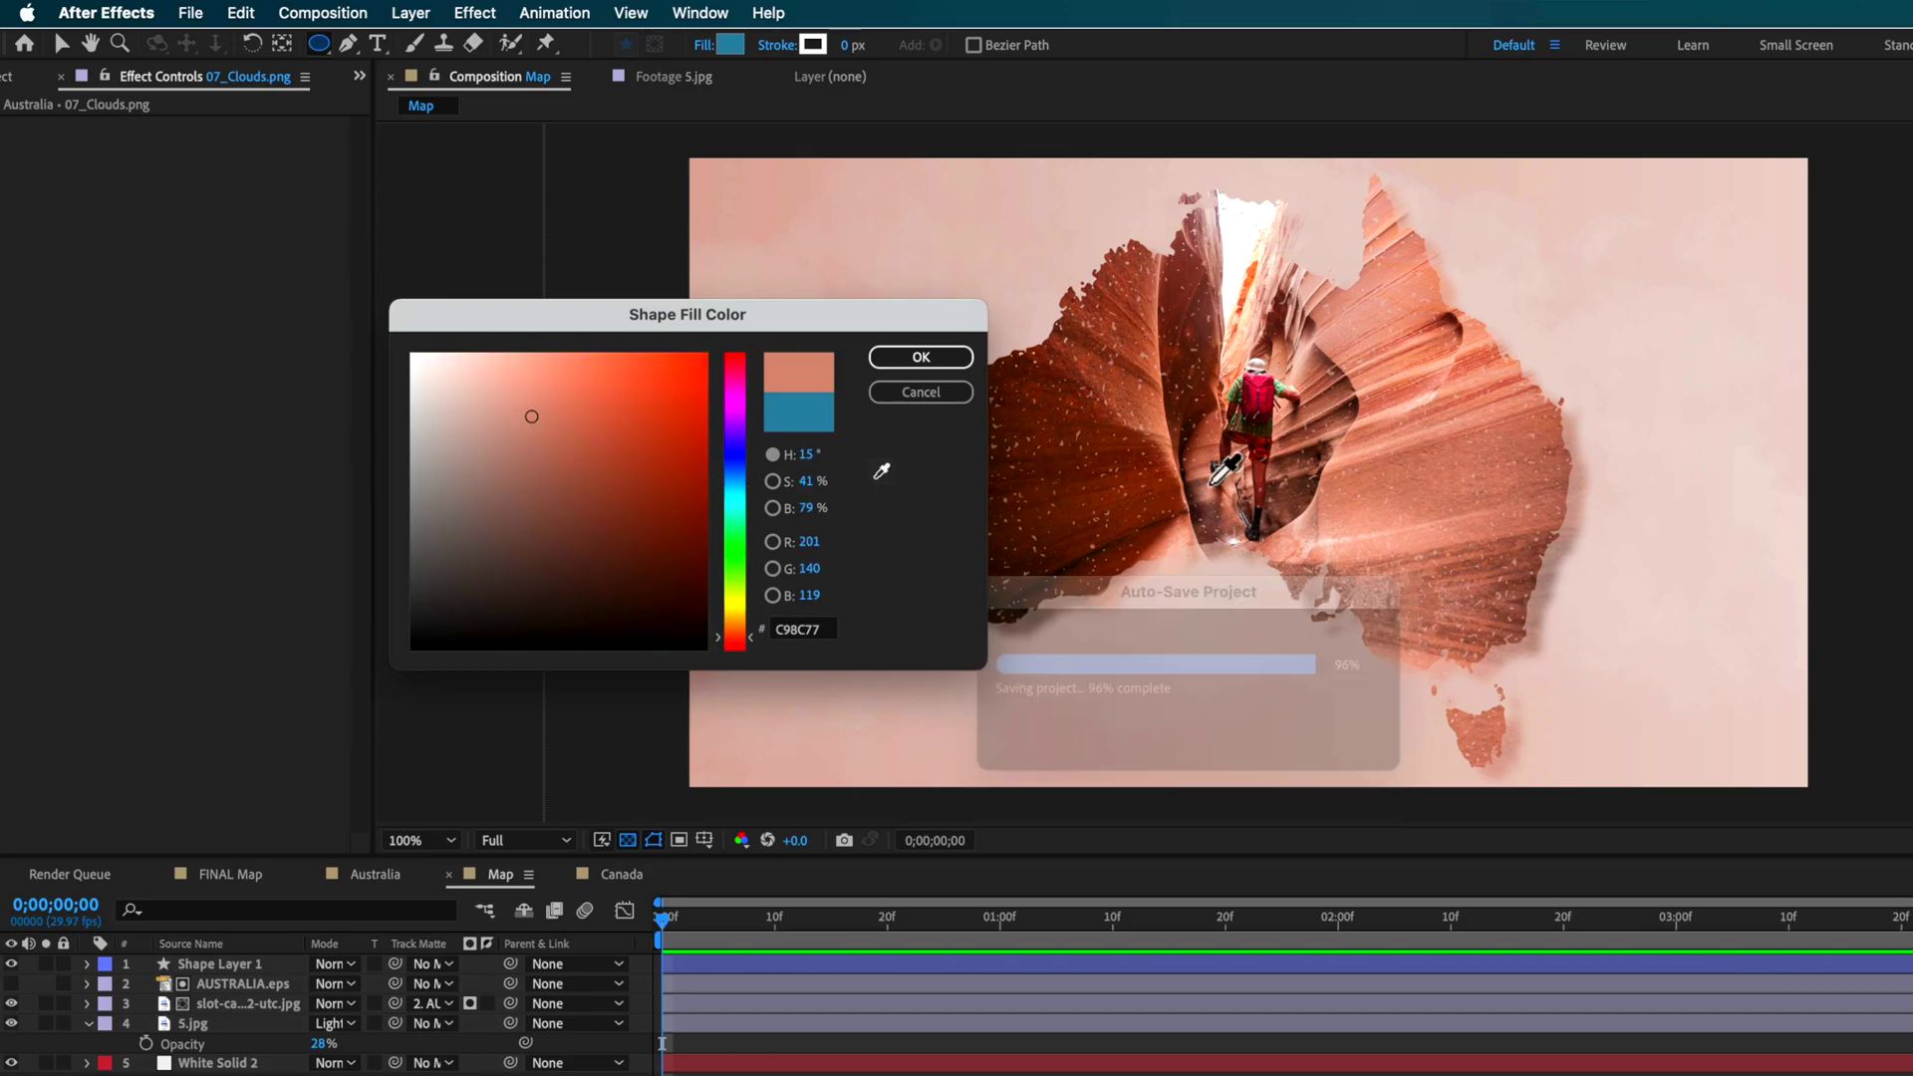
left_click(1164, 429)
left_click(921, 356)
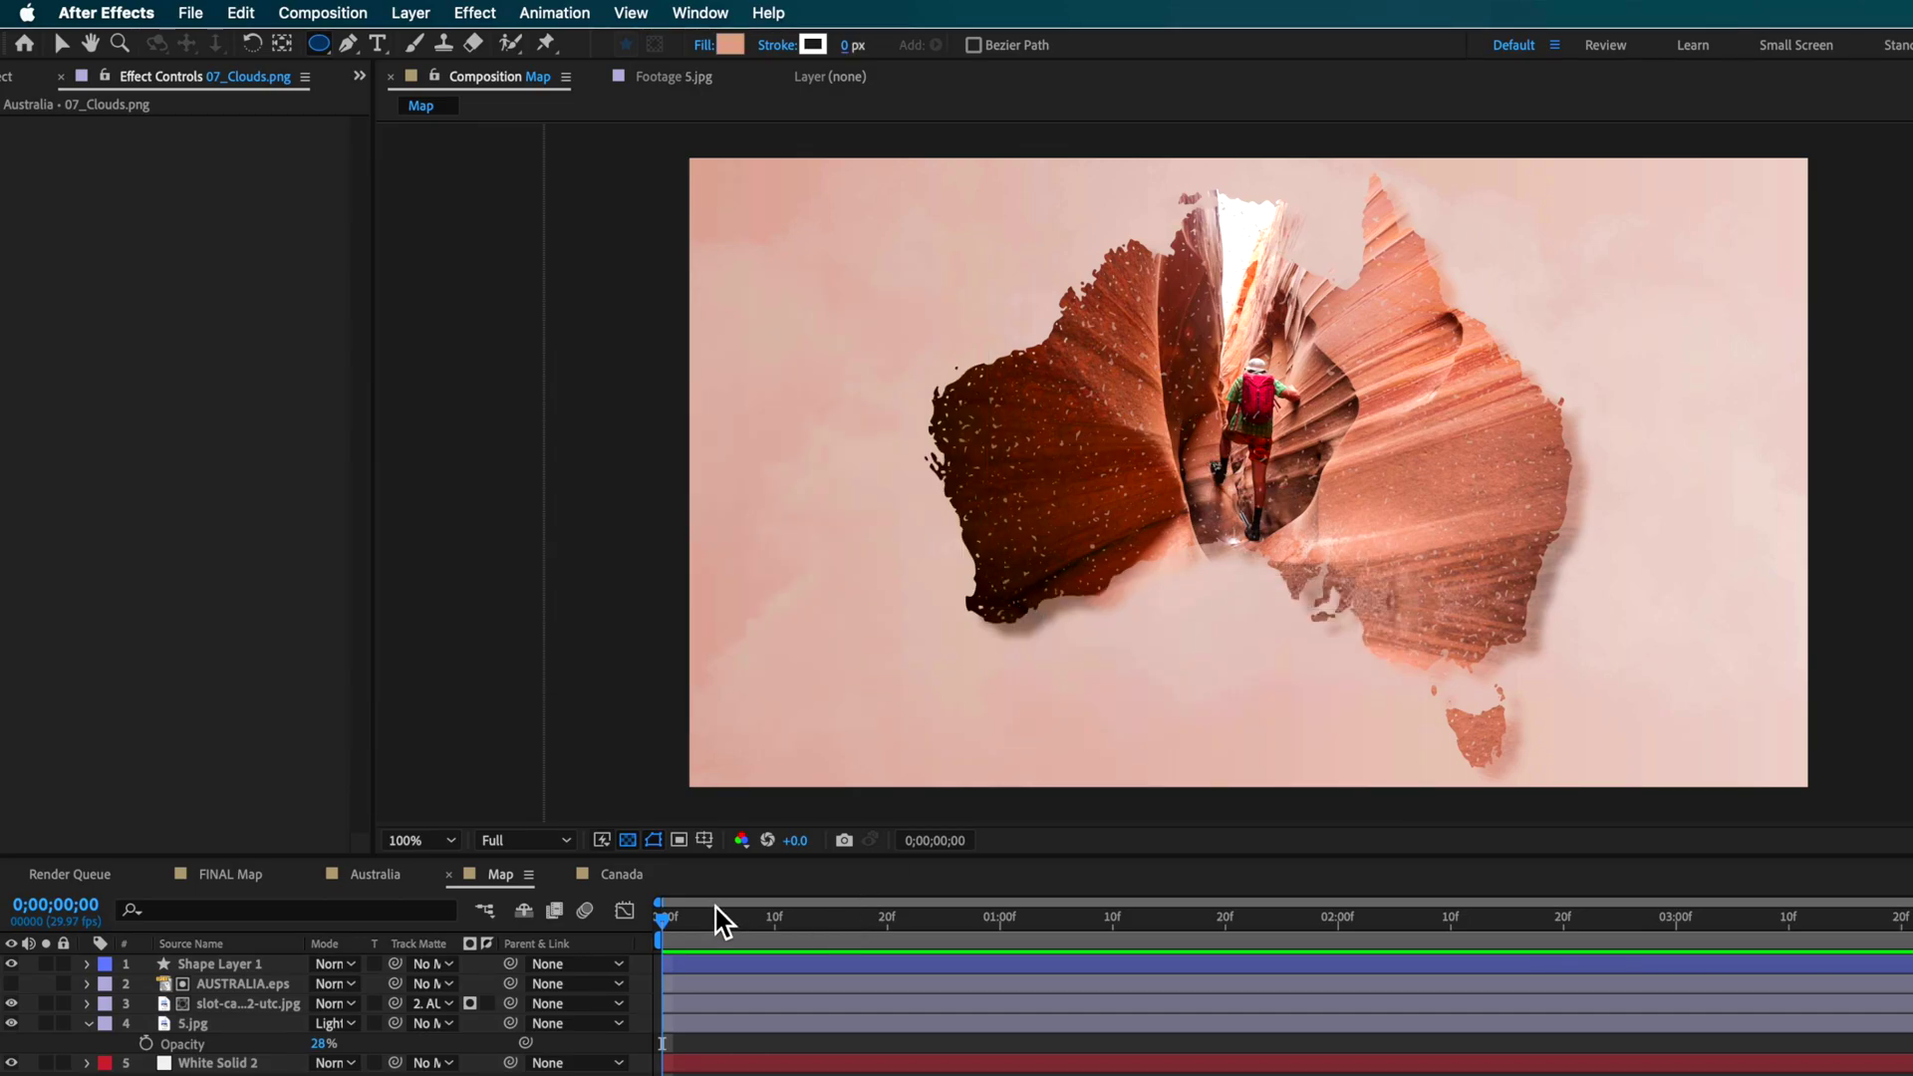
- Draw a small pink dot at the start of the trail
left_click_drag(715, 916, 1409, 918)
key("End")
left_click_drag(995, 565, 1001, 570)
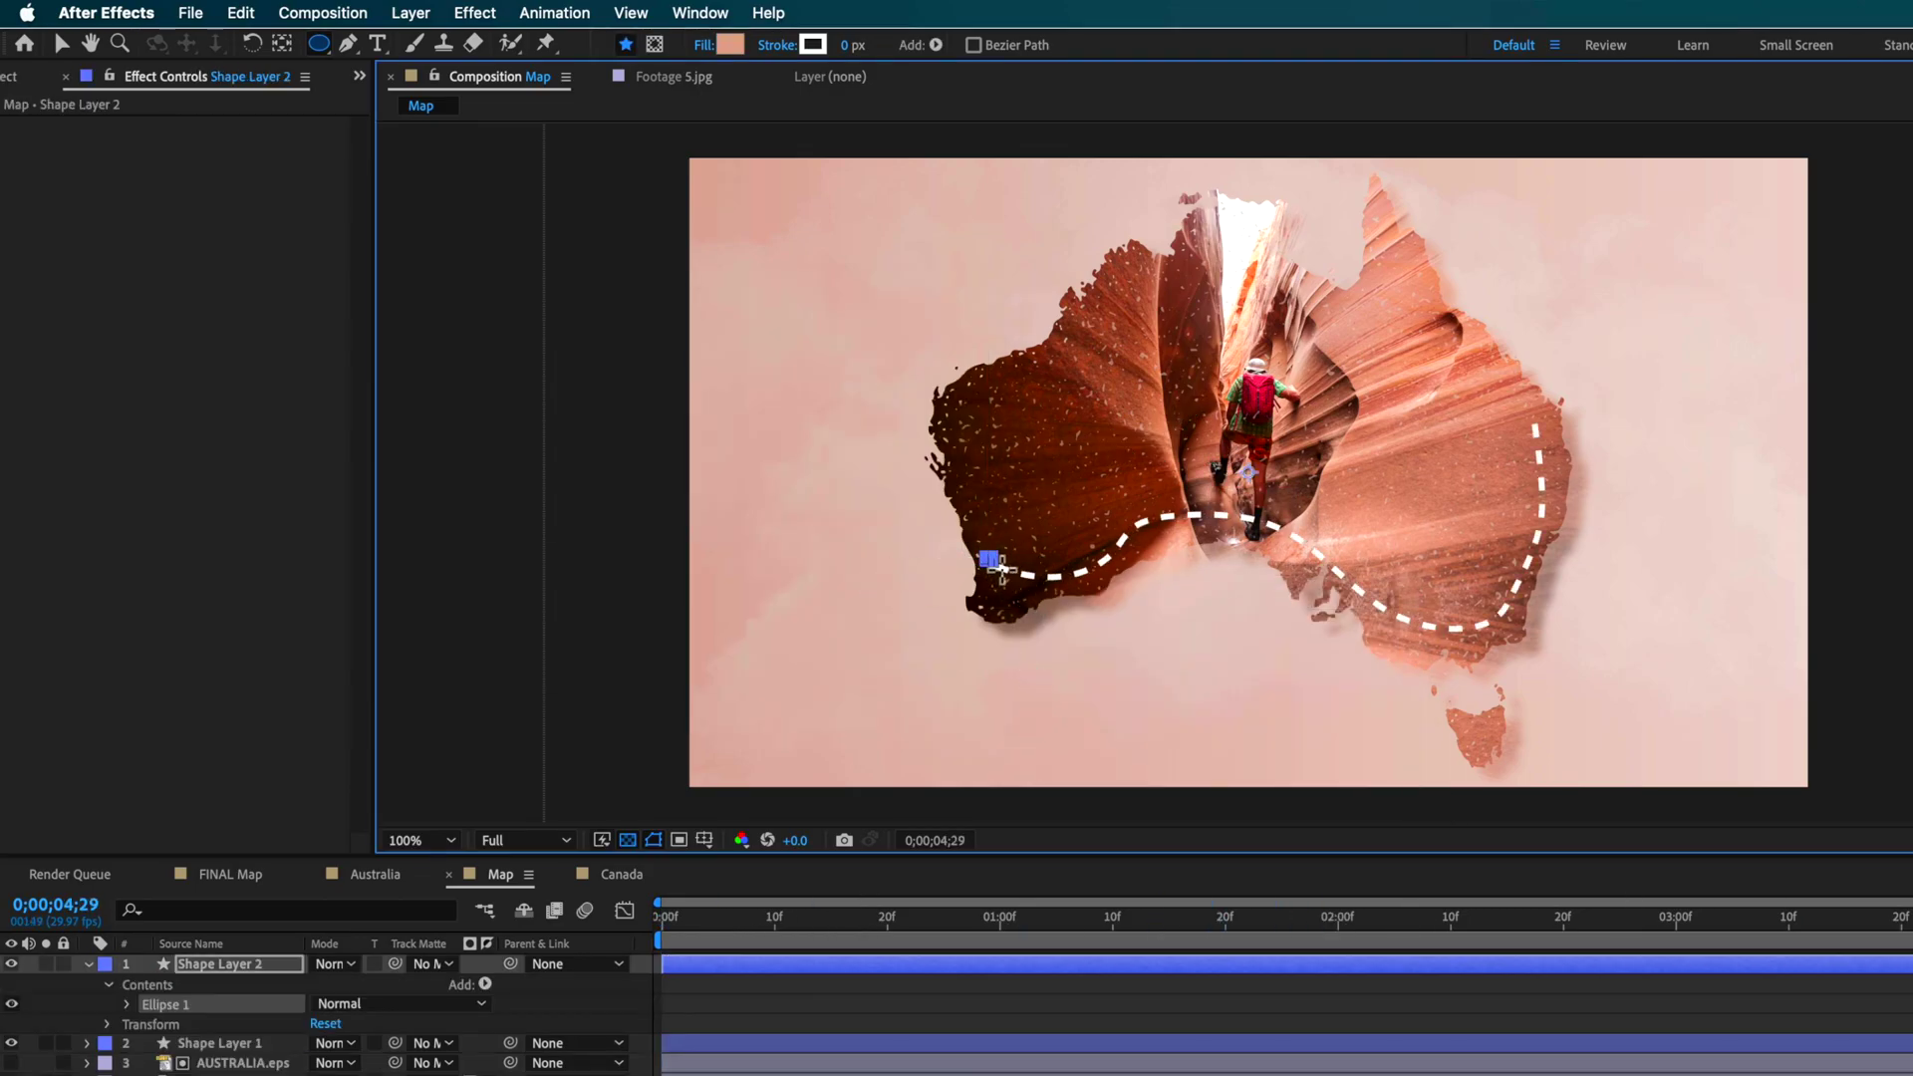
key("v")
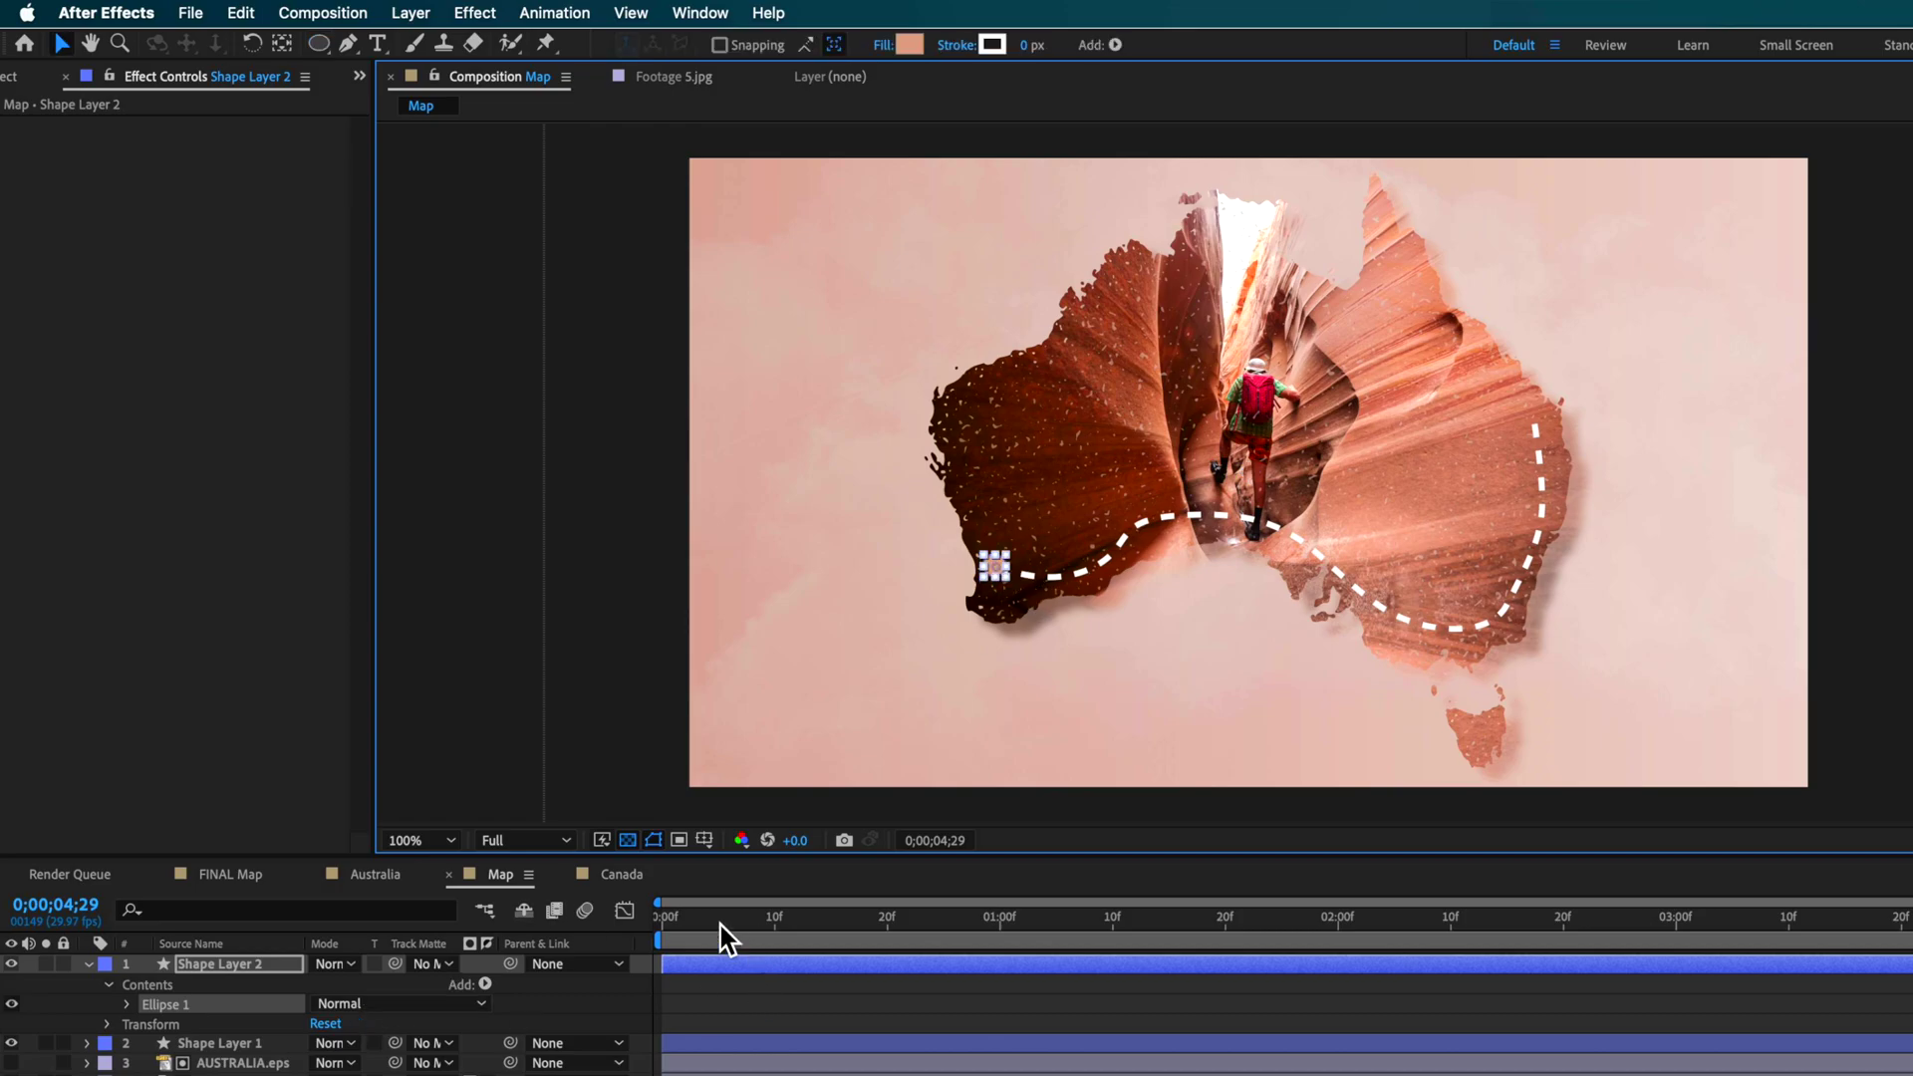
- Duplicate the dot, make it appear when the trail reaches mid-map, and place it there
left_click(656, 922)
left_click_drag(815, 927, 1305, 951)
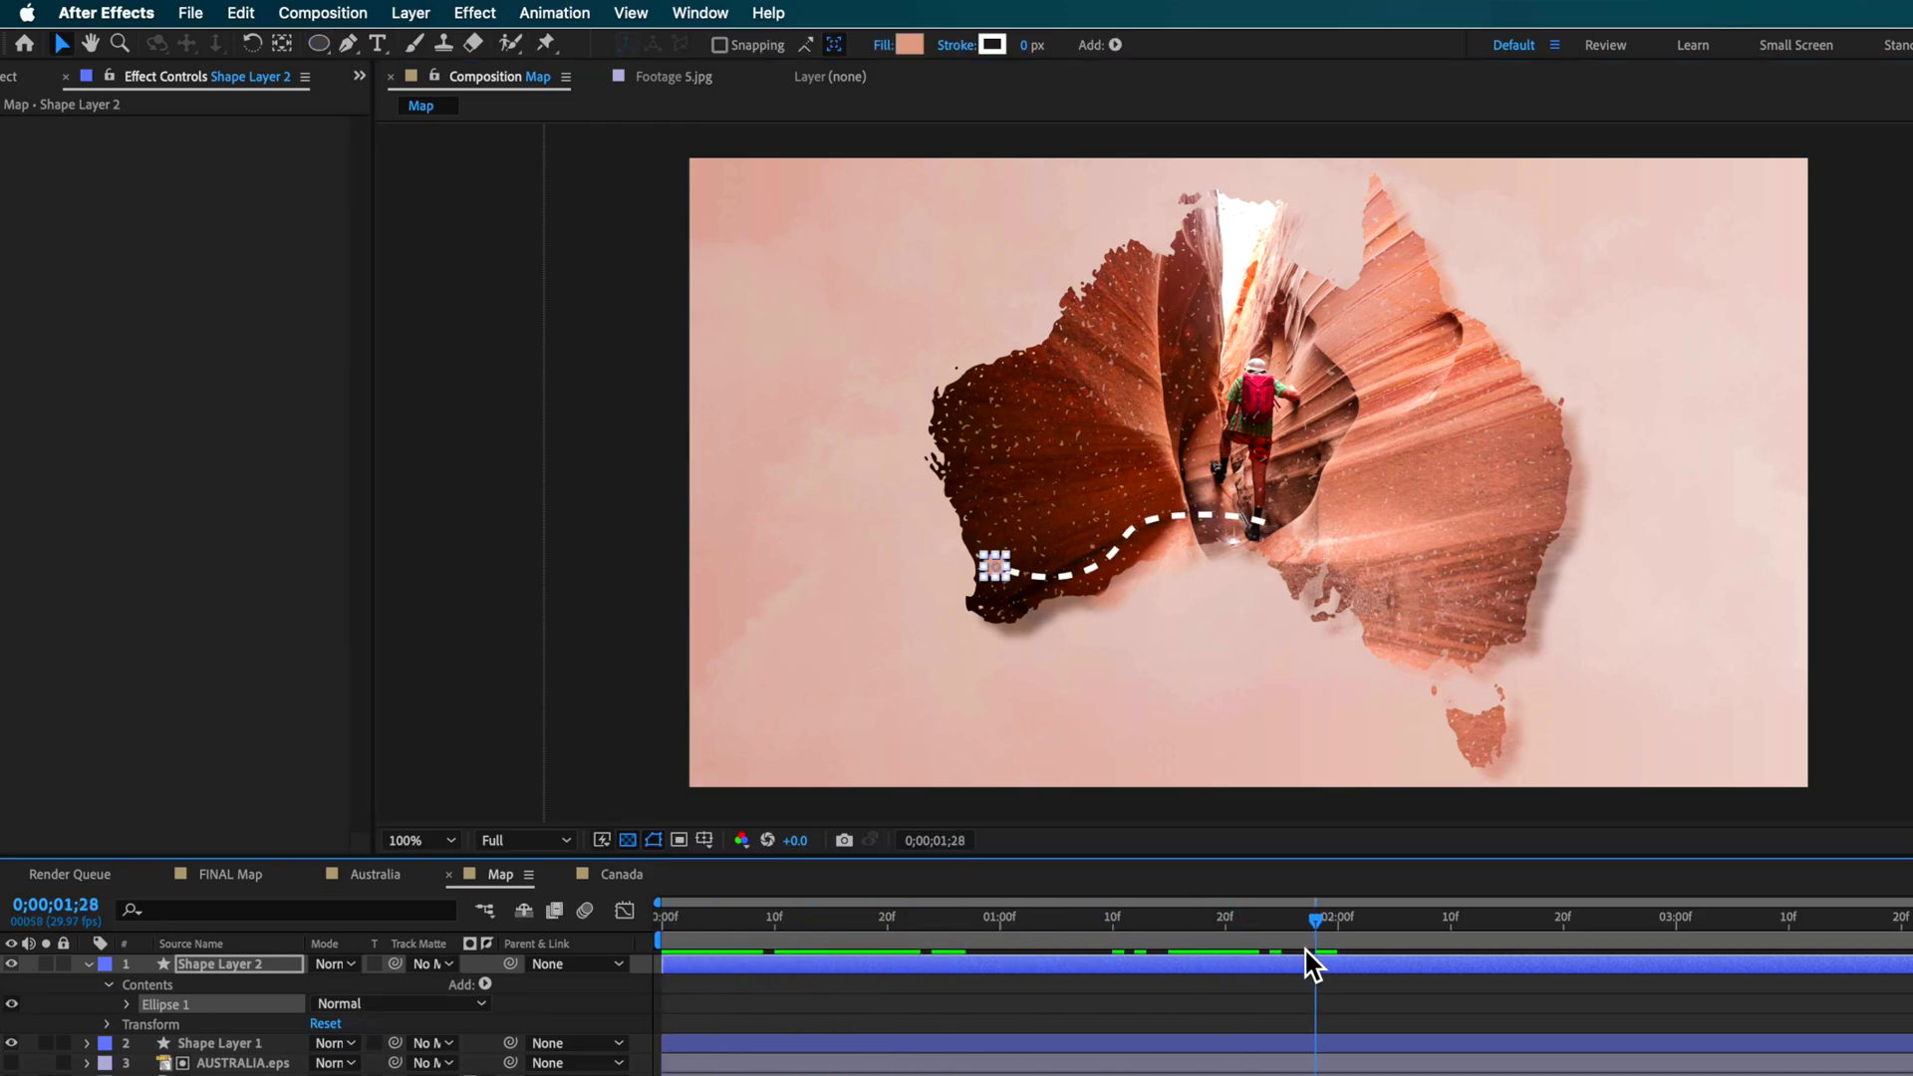
key("super+d")
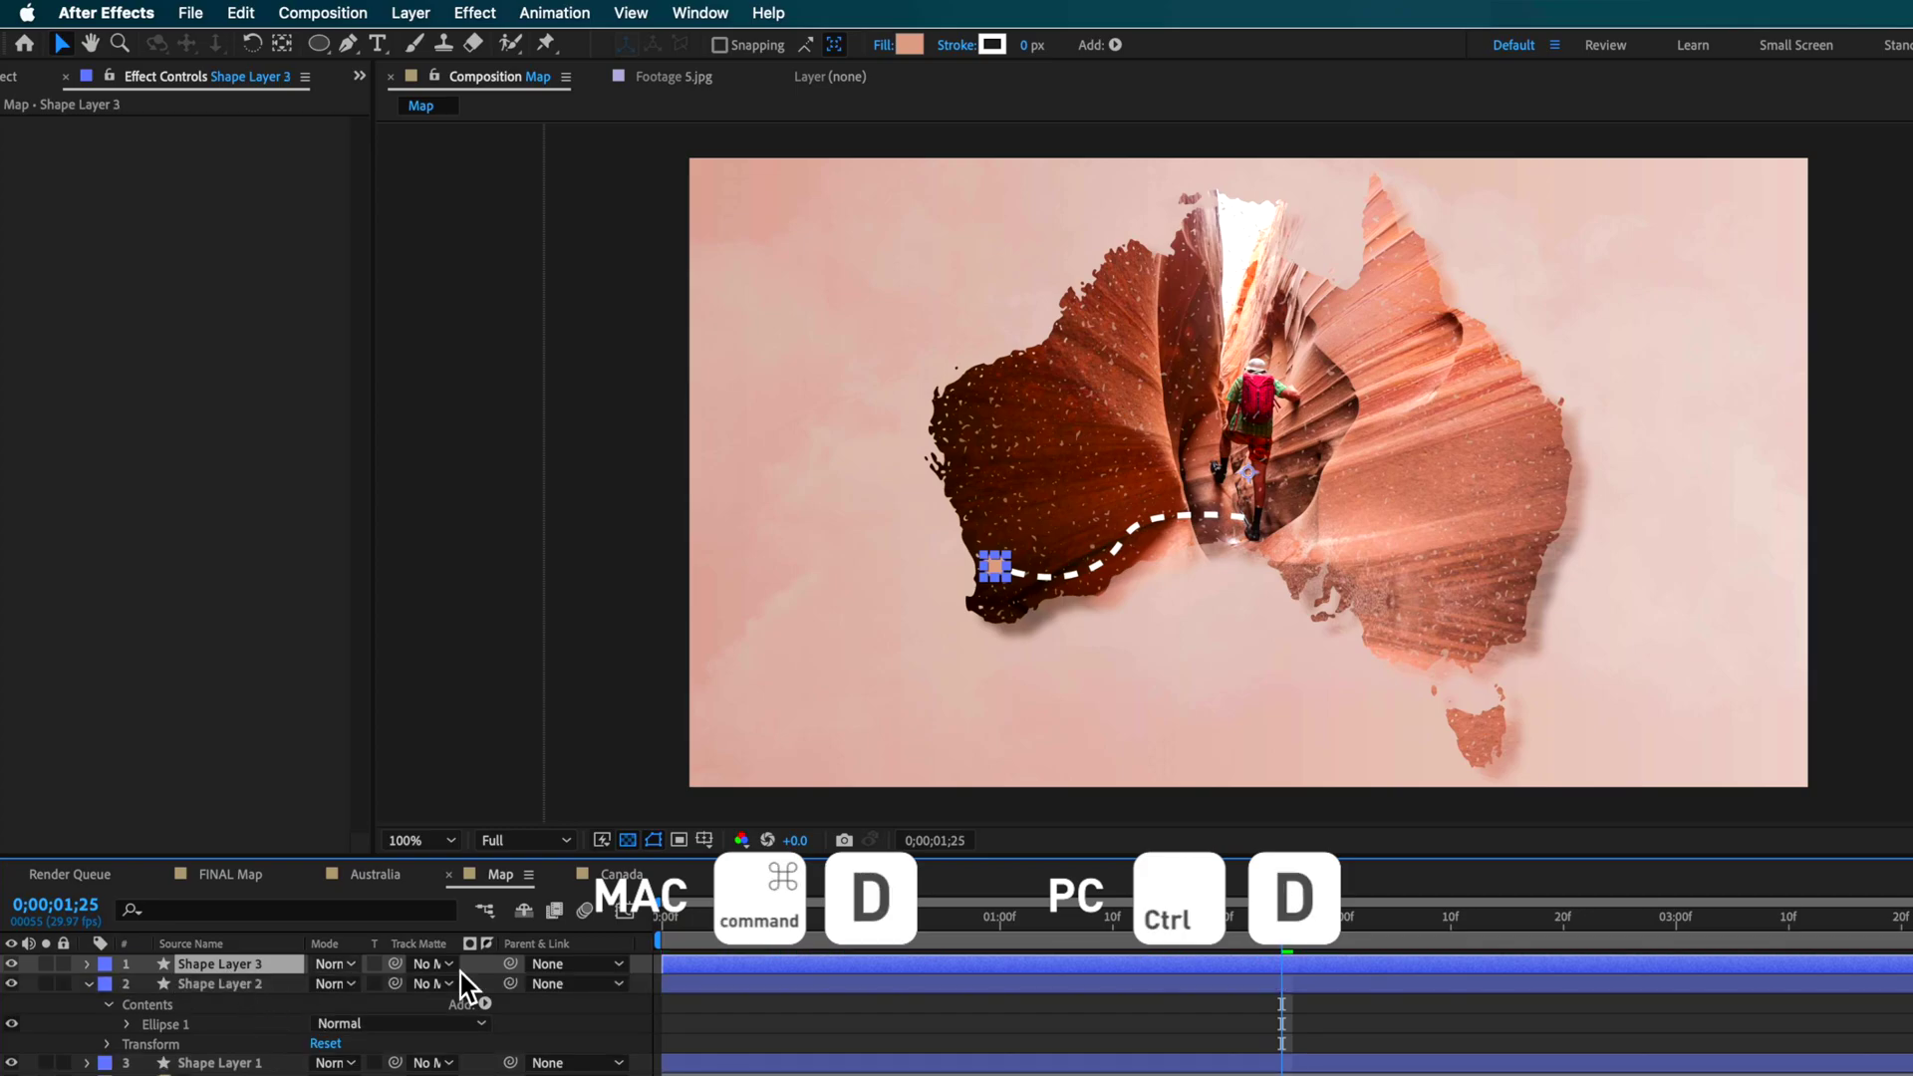
left_click_drag(662, 964, 1282, 964)
left_click_drag(999, 578, 1186, 512)
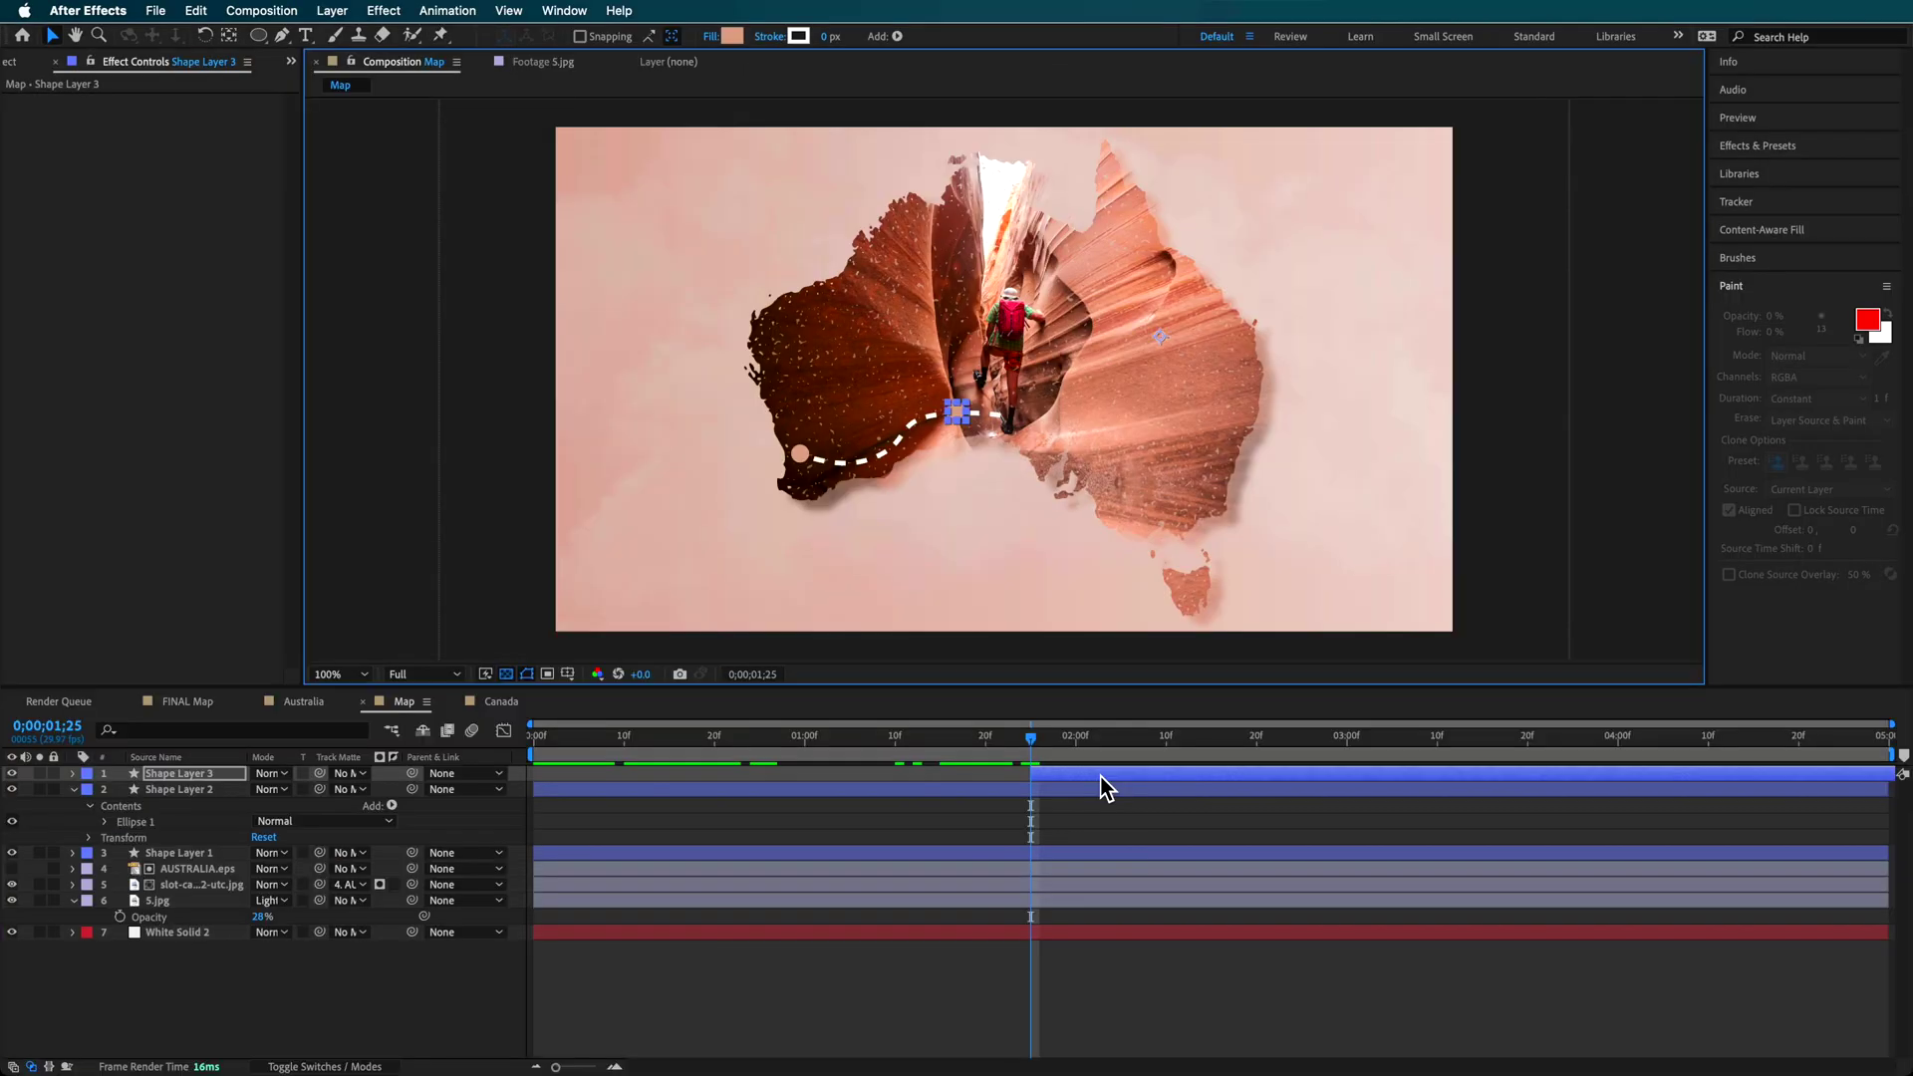
- Add a third dot at the eastern trail tip appearing around 4 seconds, then play back
key("super+d")
left_click_drag(1091, 775, 1540, 739)
left_click(1485, 737)
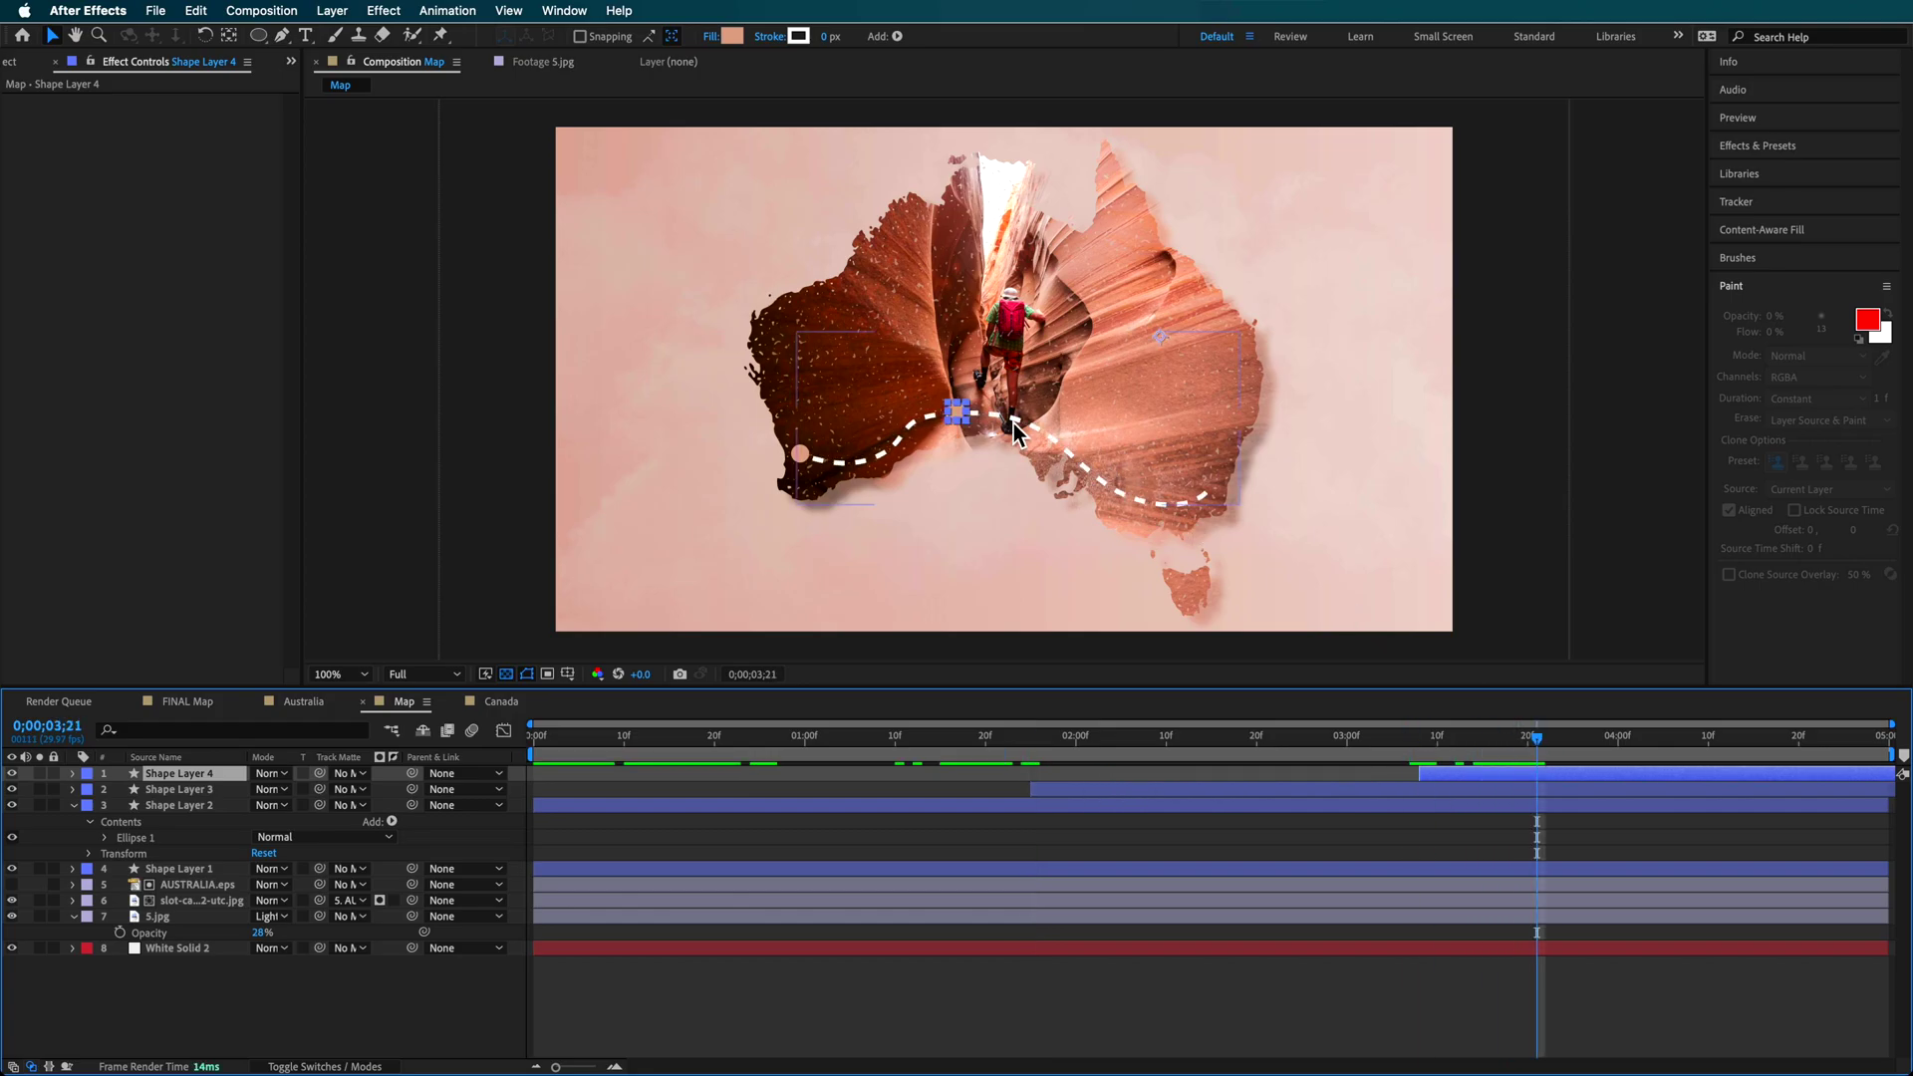
left_click_drag(956, 411, 1226, 357)
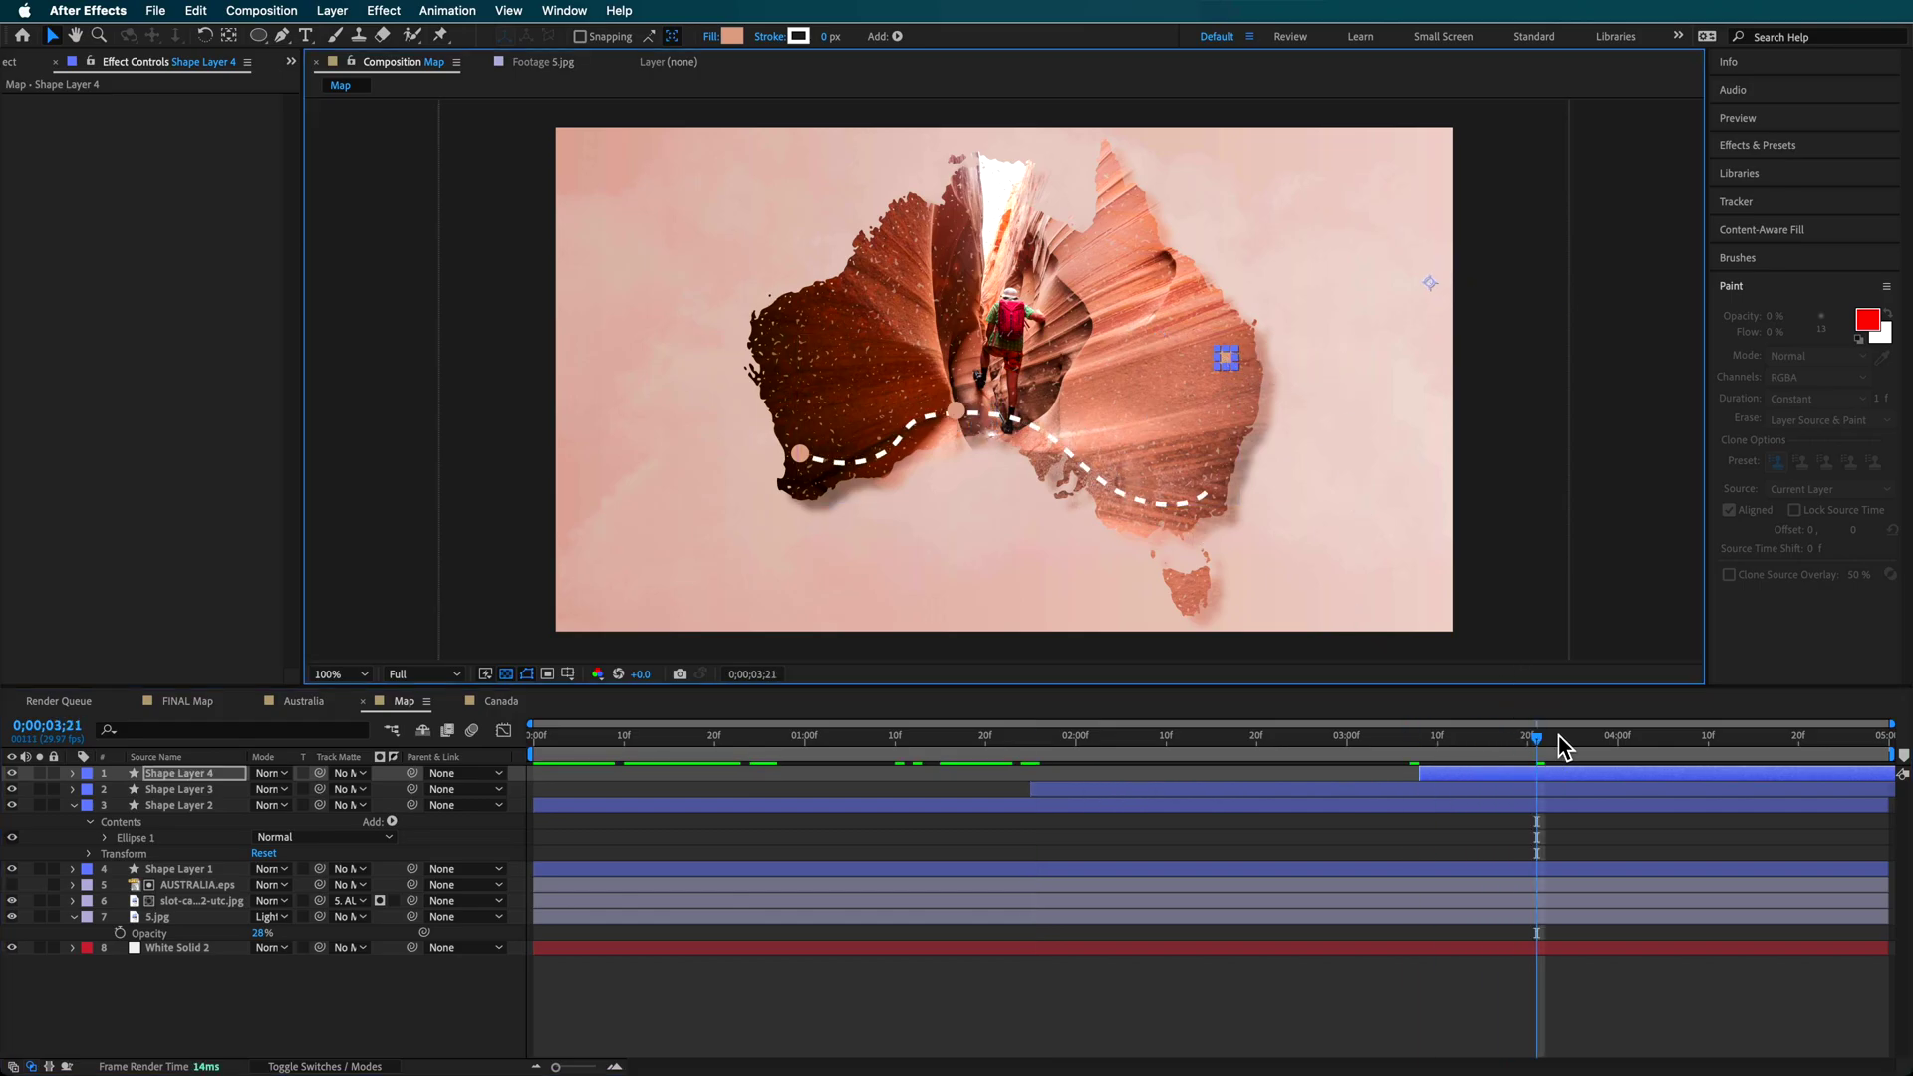
left_click_drag(1558, 736, 1836, 739)
left_click_drag(1438, 781, 1832, 780)
key("space")
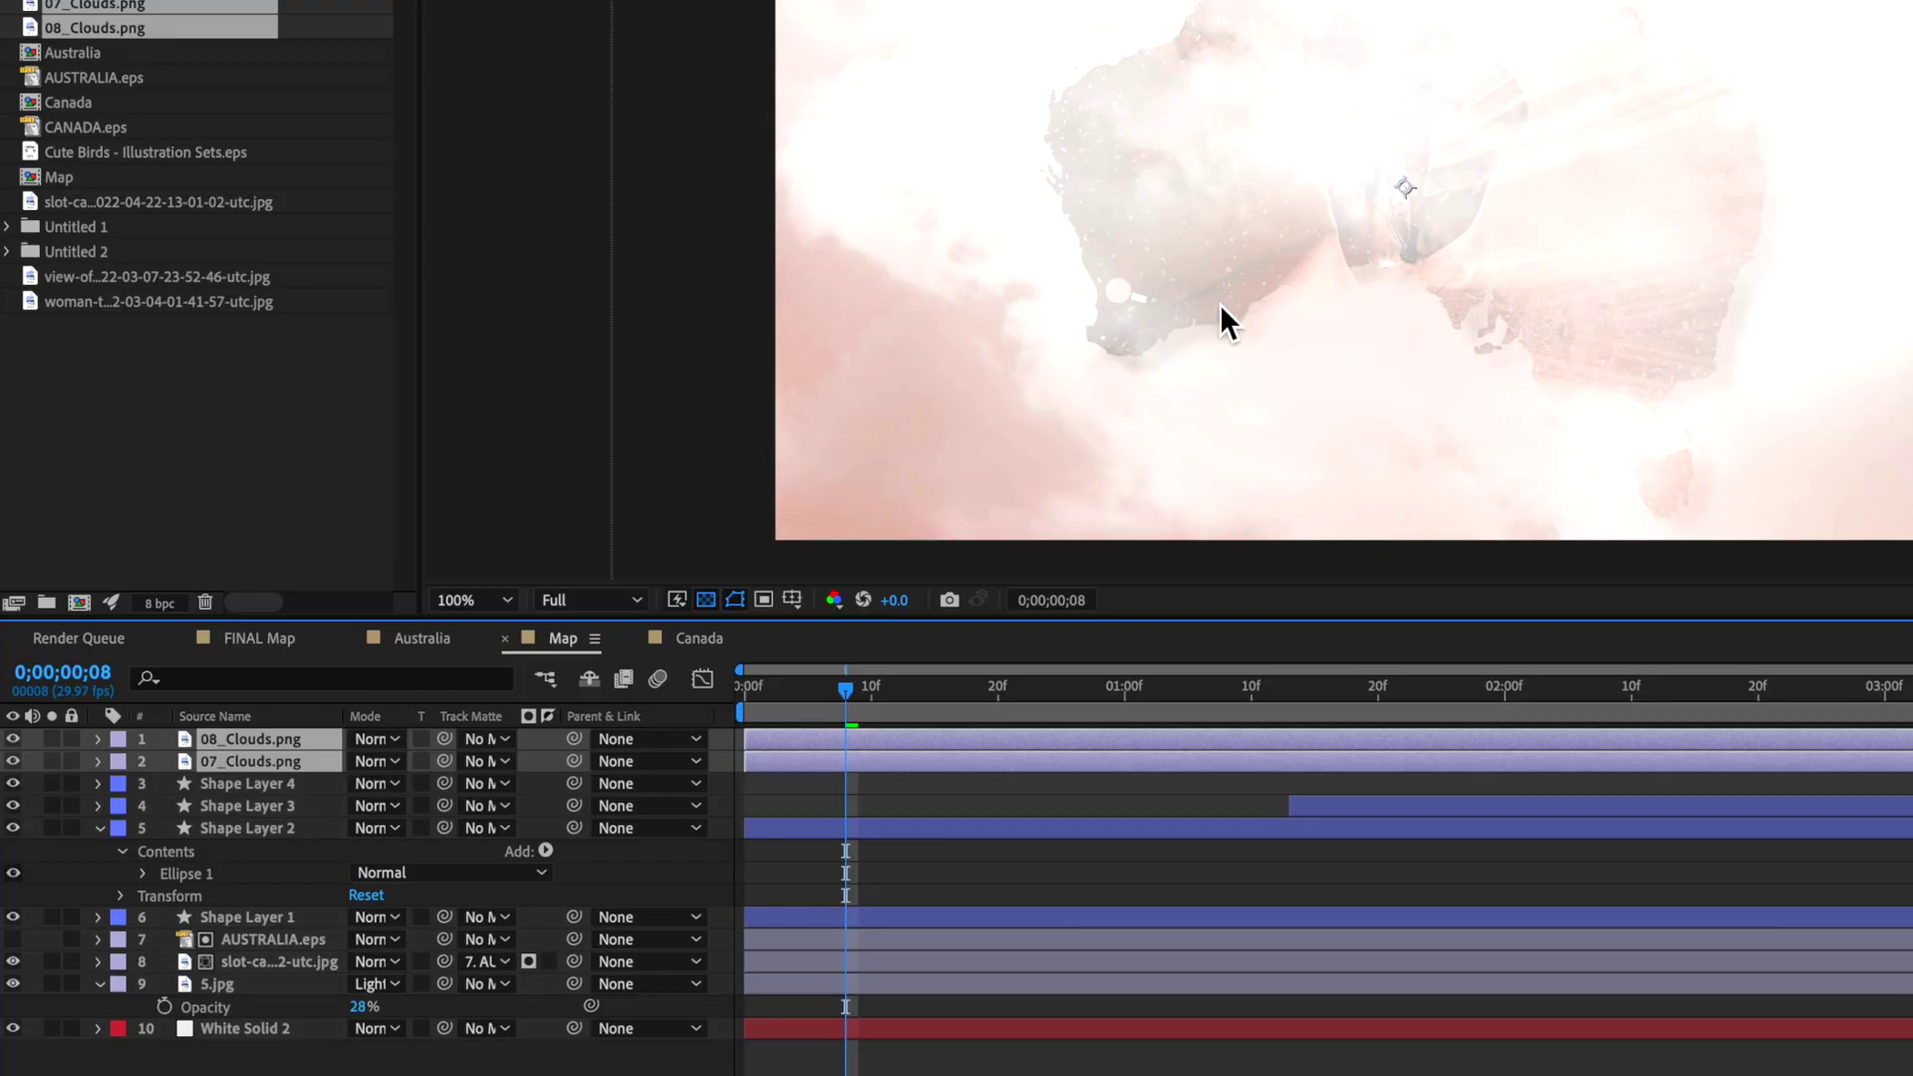
- Scale both cloud layers down to 7%
key("s")
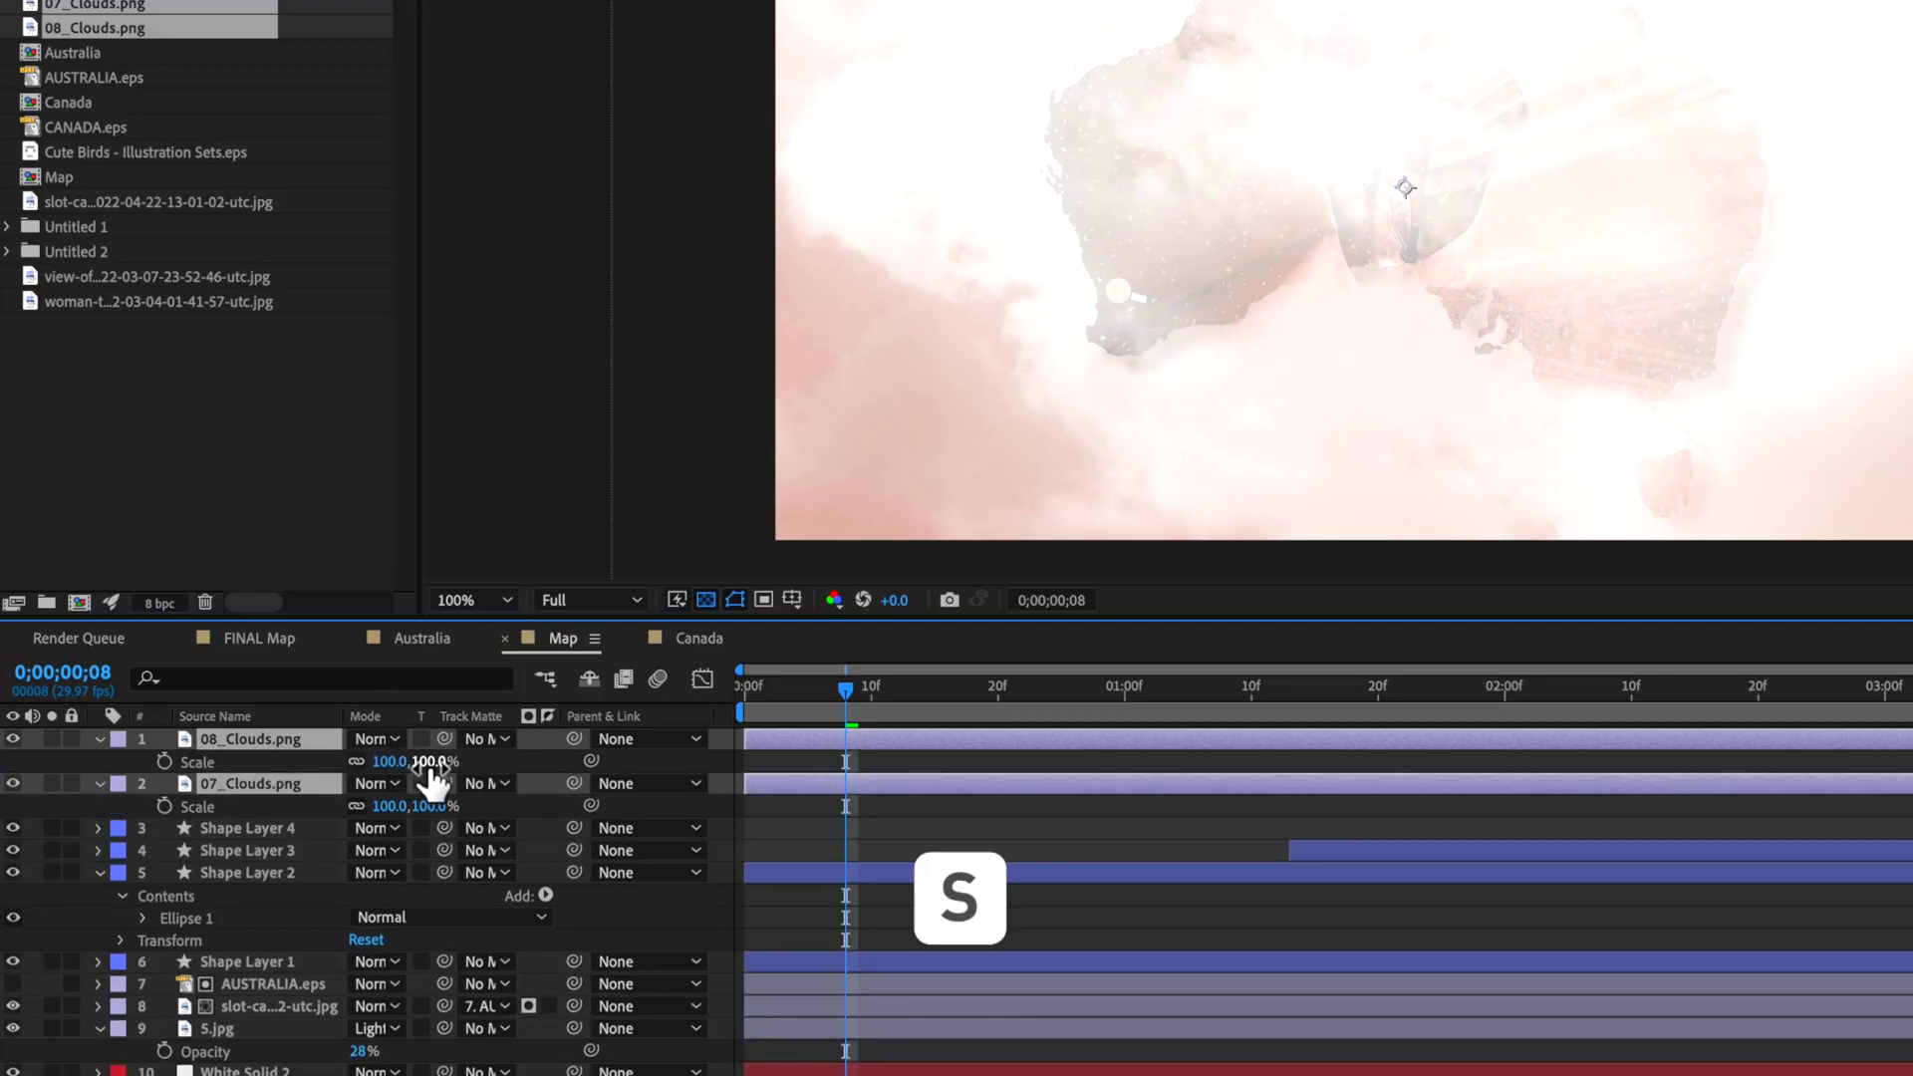
left_click_drag(430, 777, 299, 763)
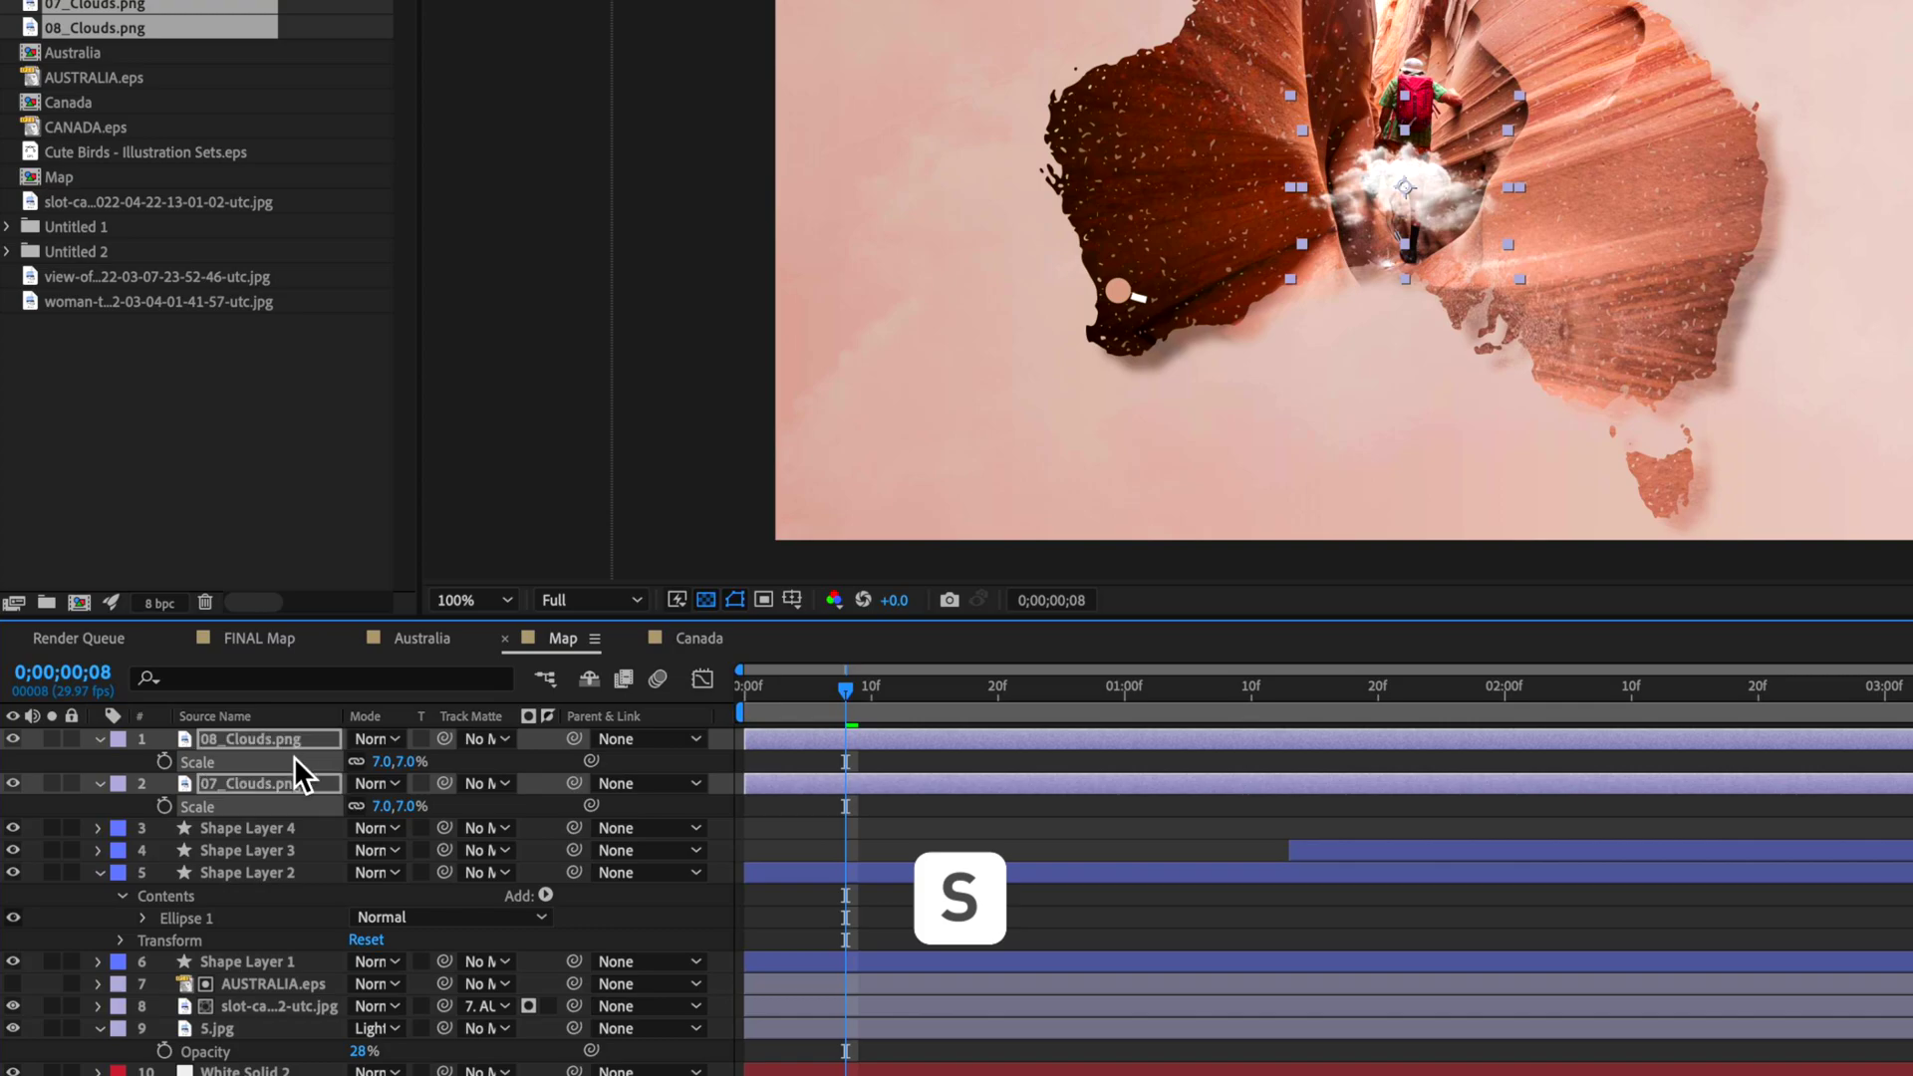
left_click(94, 767)
- Move 08_Clouds to the map's top-right and 07_Clouds over the west coast, then open the Australia composition
left_click(193, 743)
left_click(1427, 218)
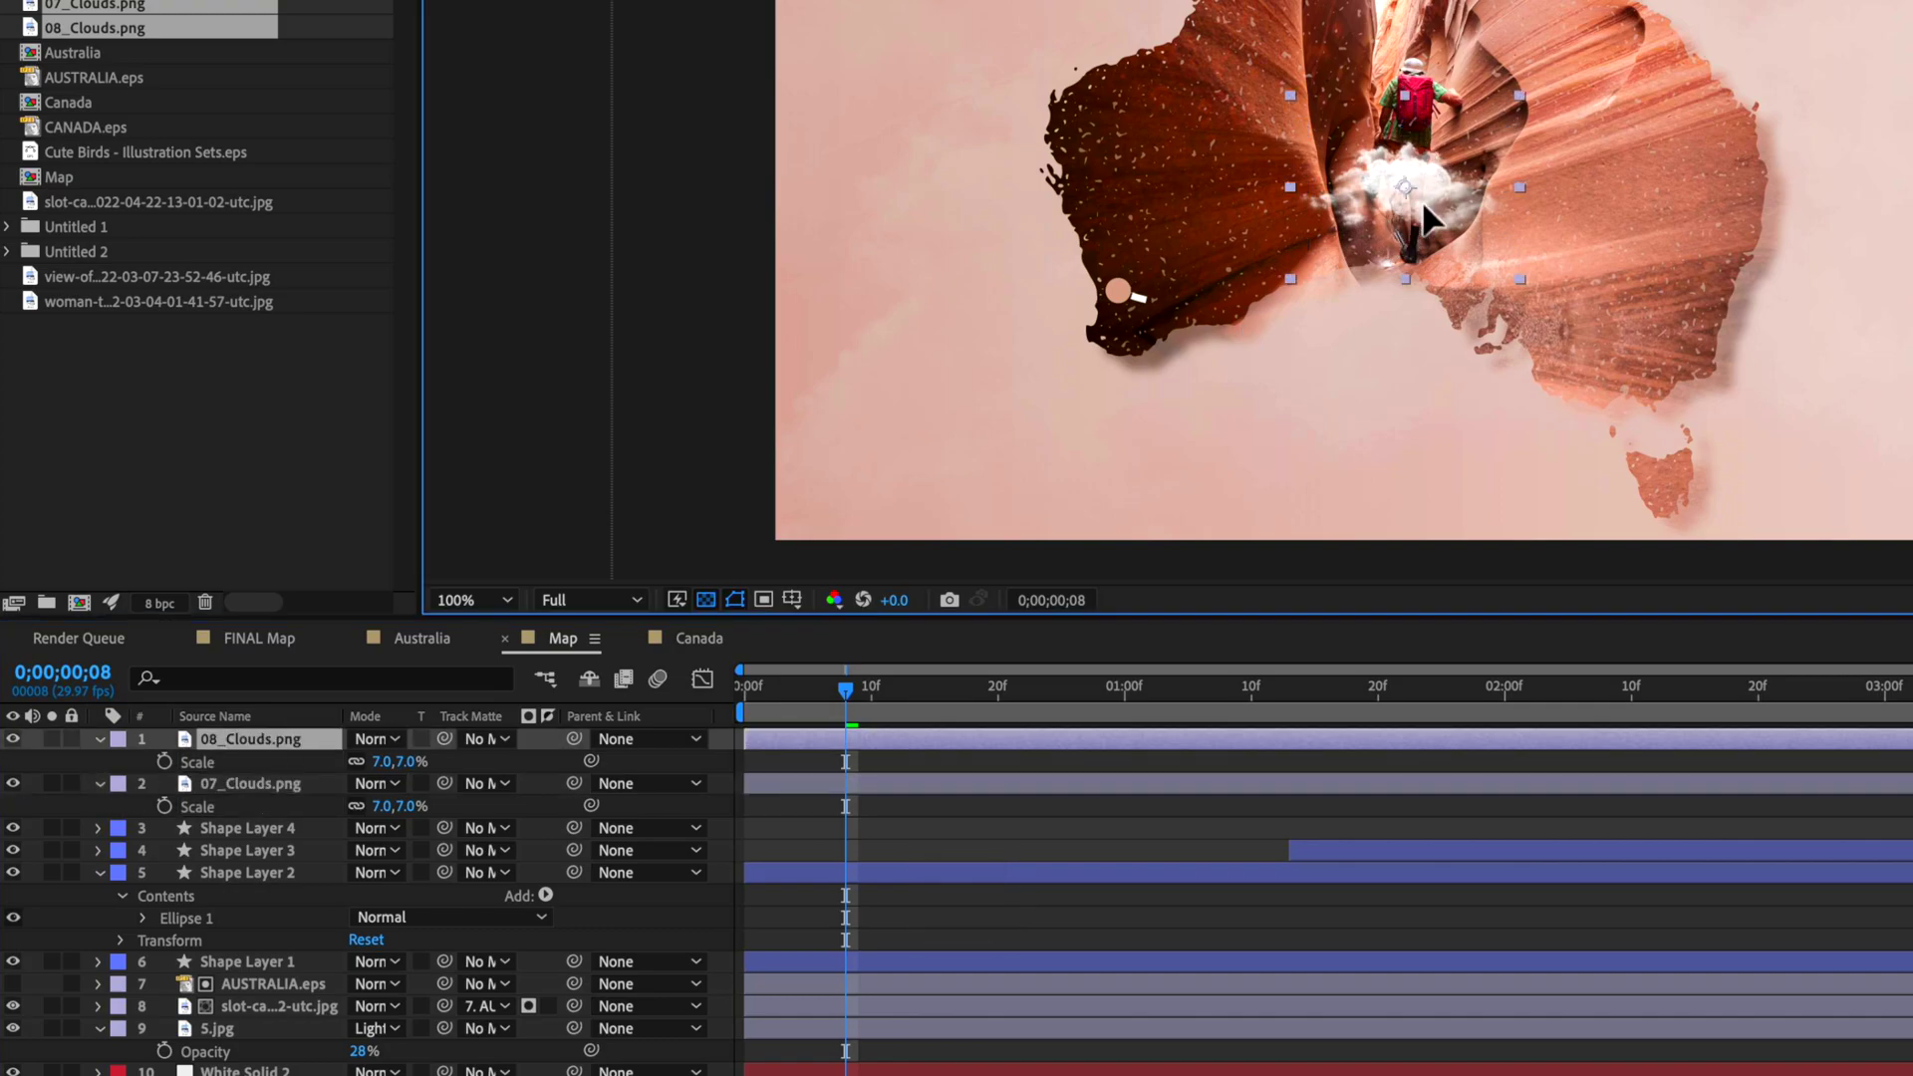
left_click_drag(1427, 217, 1724, 126)
left_click(1403, 185)
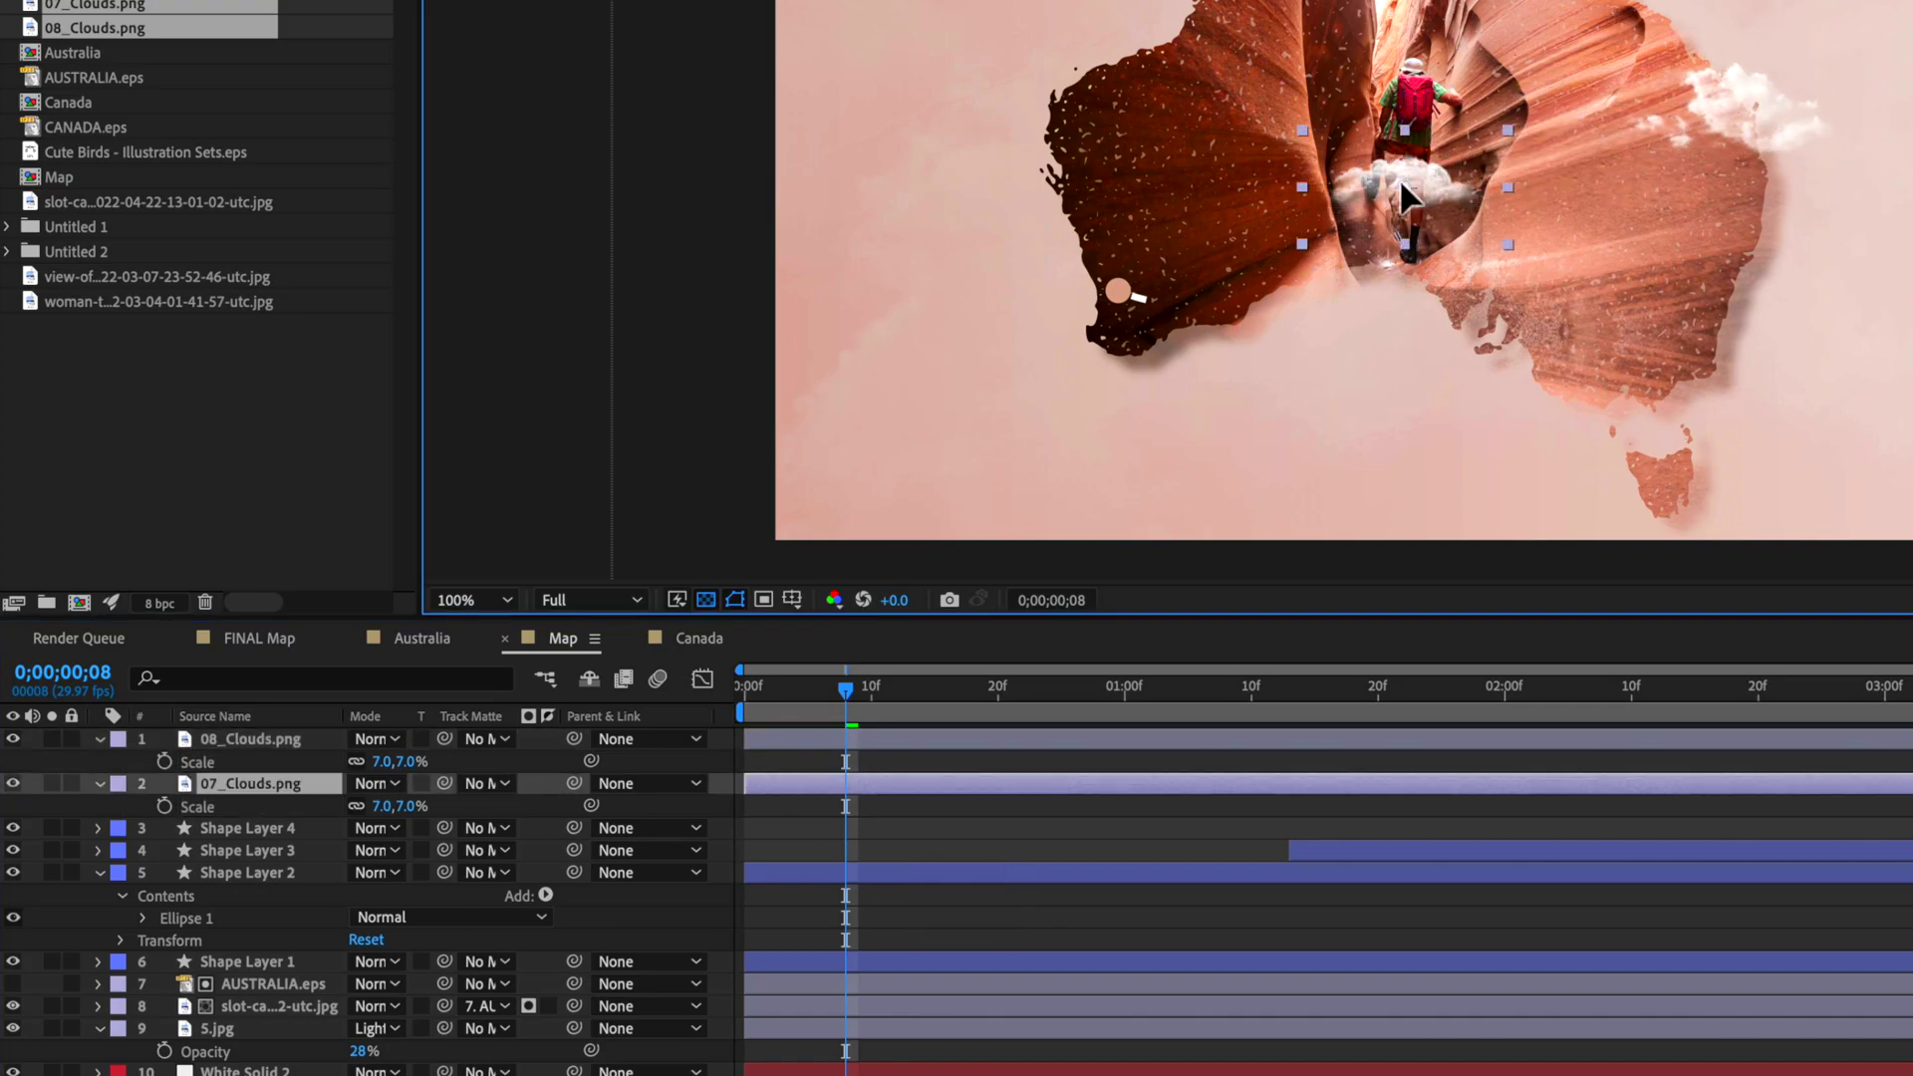
left_click_drag(1402, 184, 1206, 275)
left_click(1765, 130)
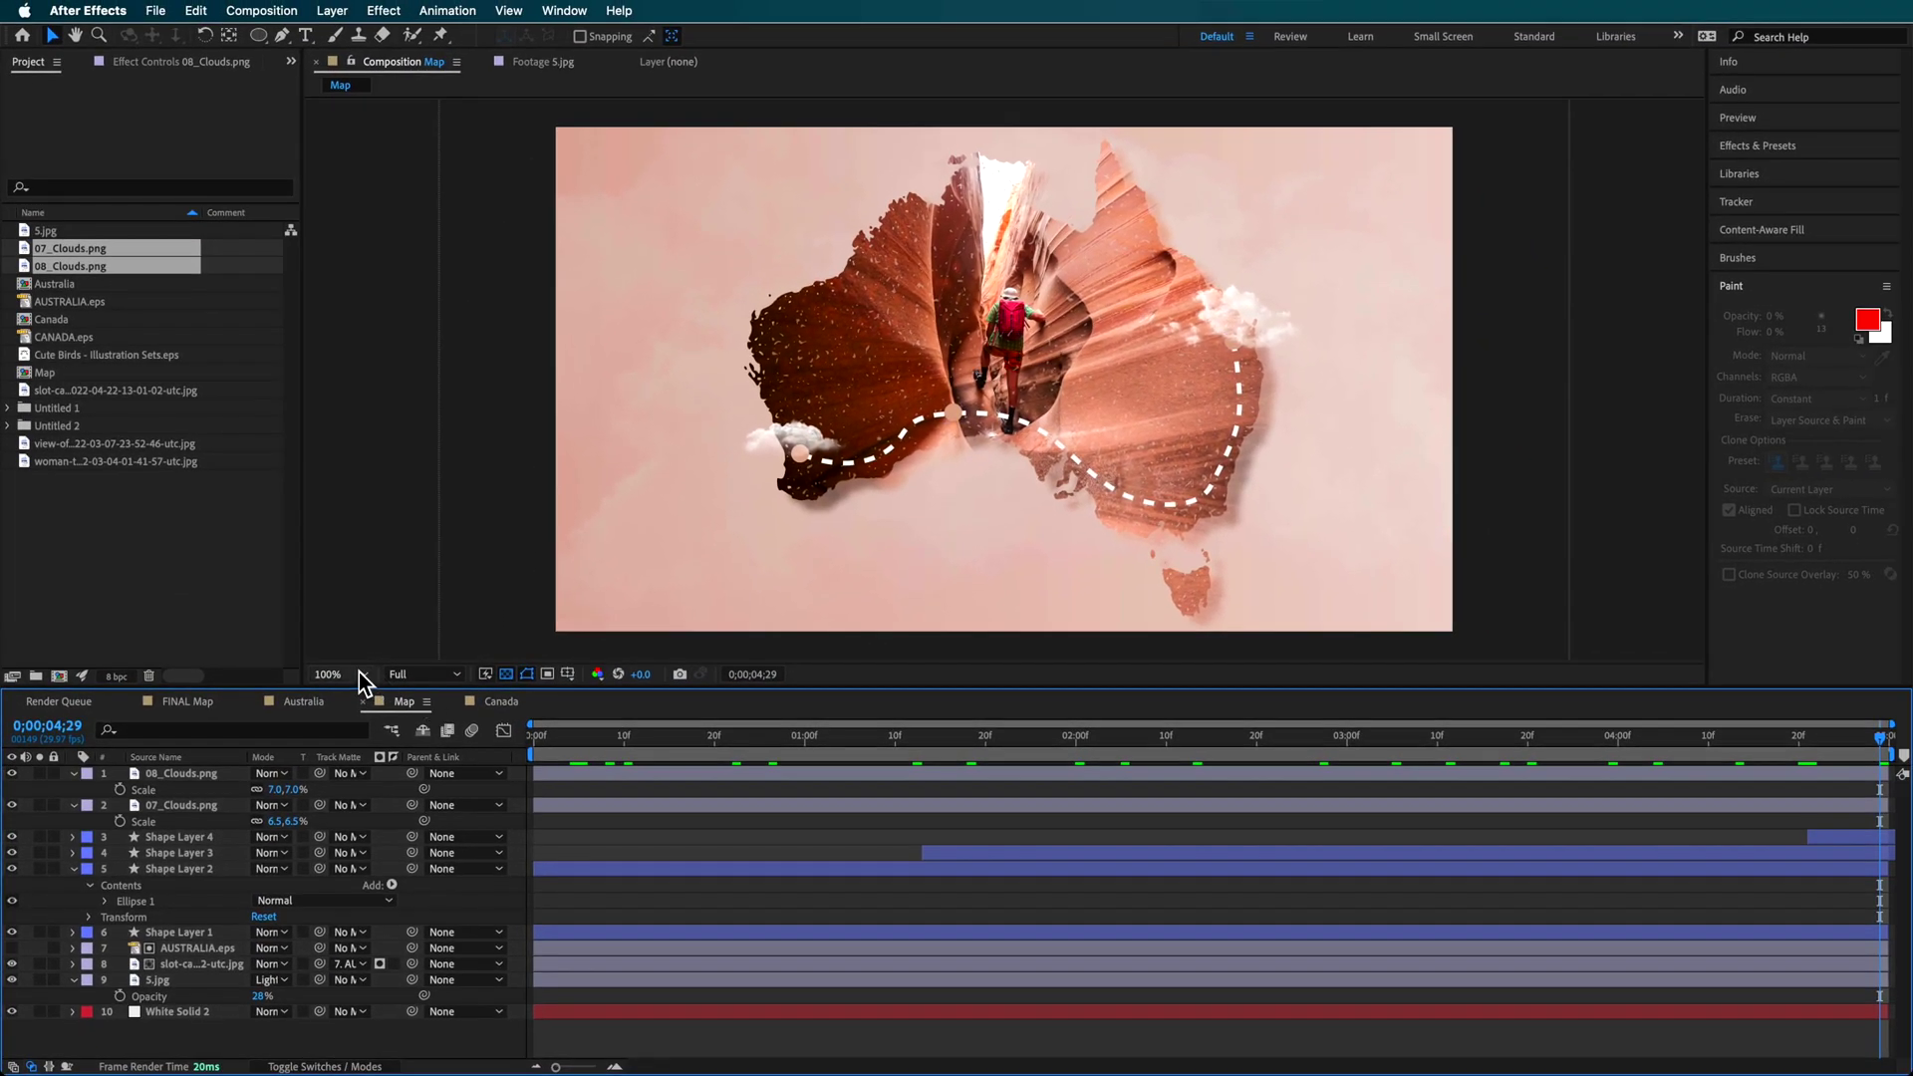
left_click(339, 701)
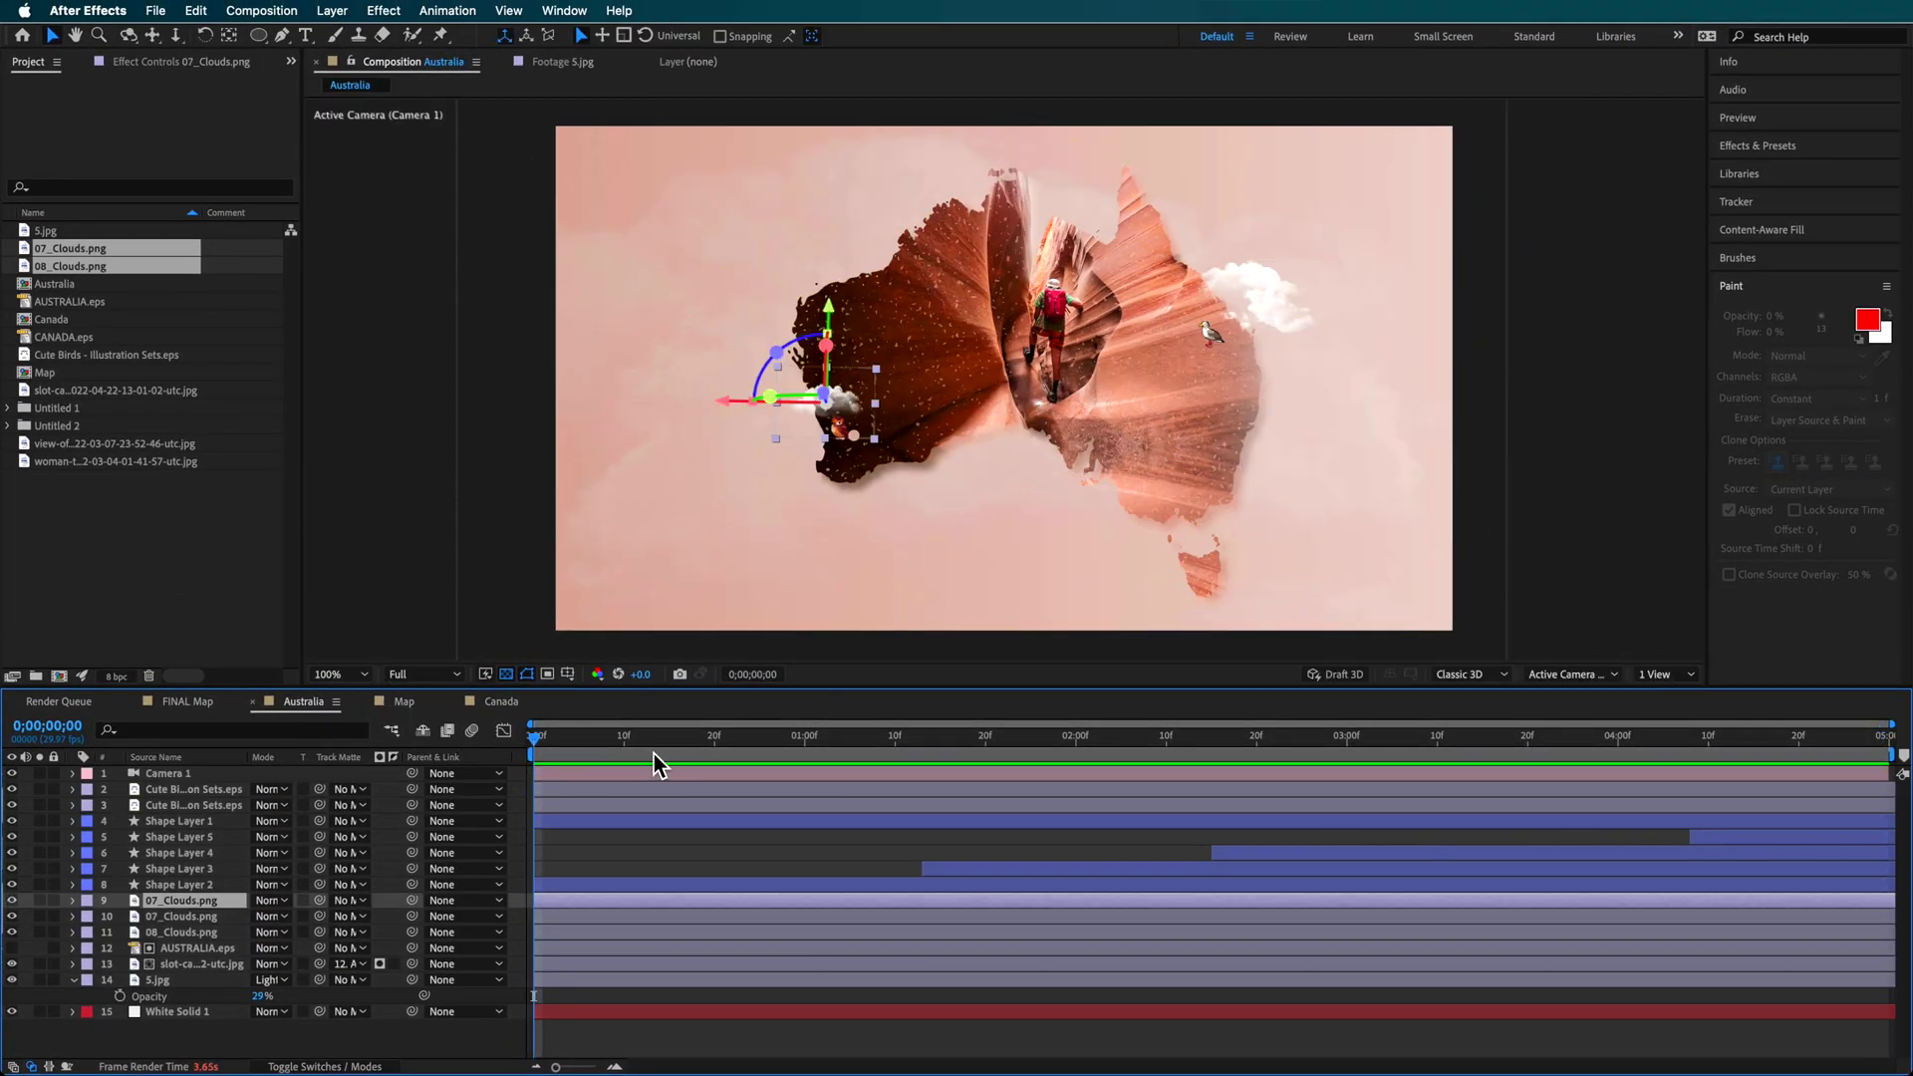
- Scrub back and forth through the Australia composition to preview the drawing trail
key("super+shift+a")
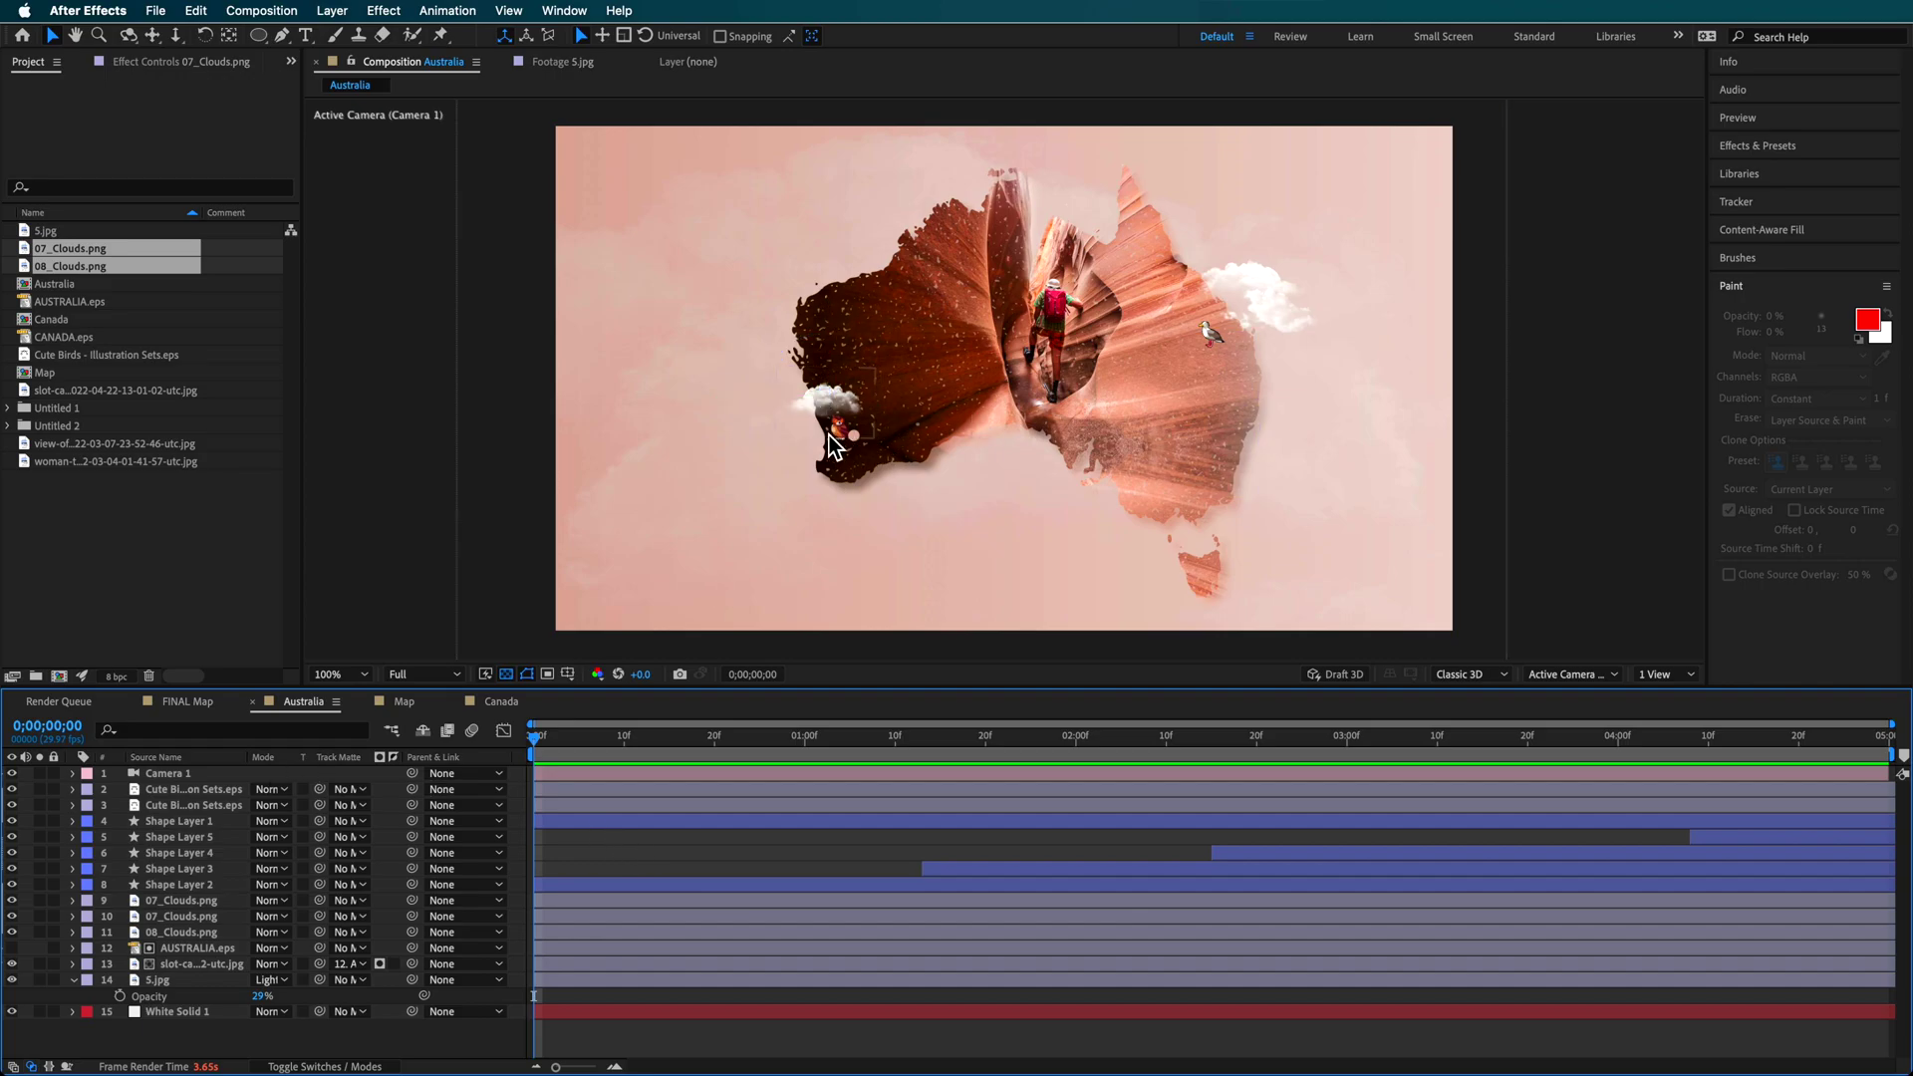
left_click_drag(598, 740, 1423, 787)
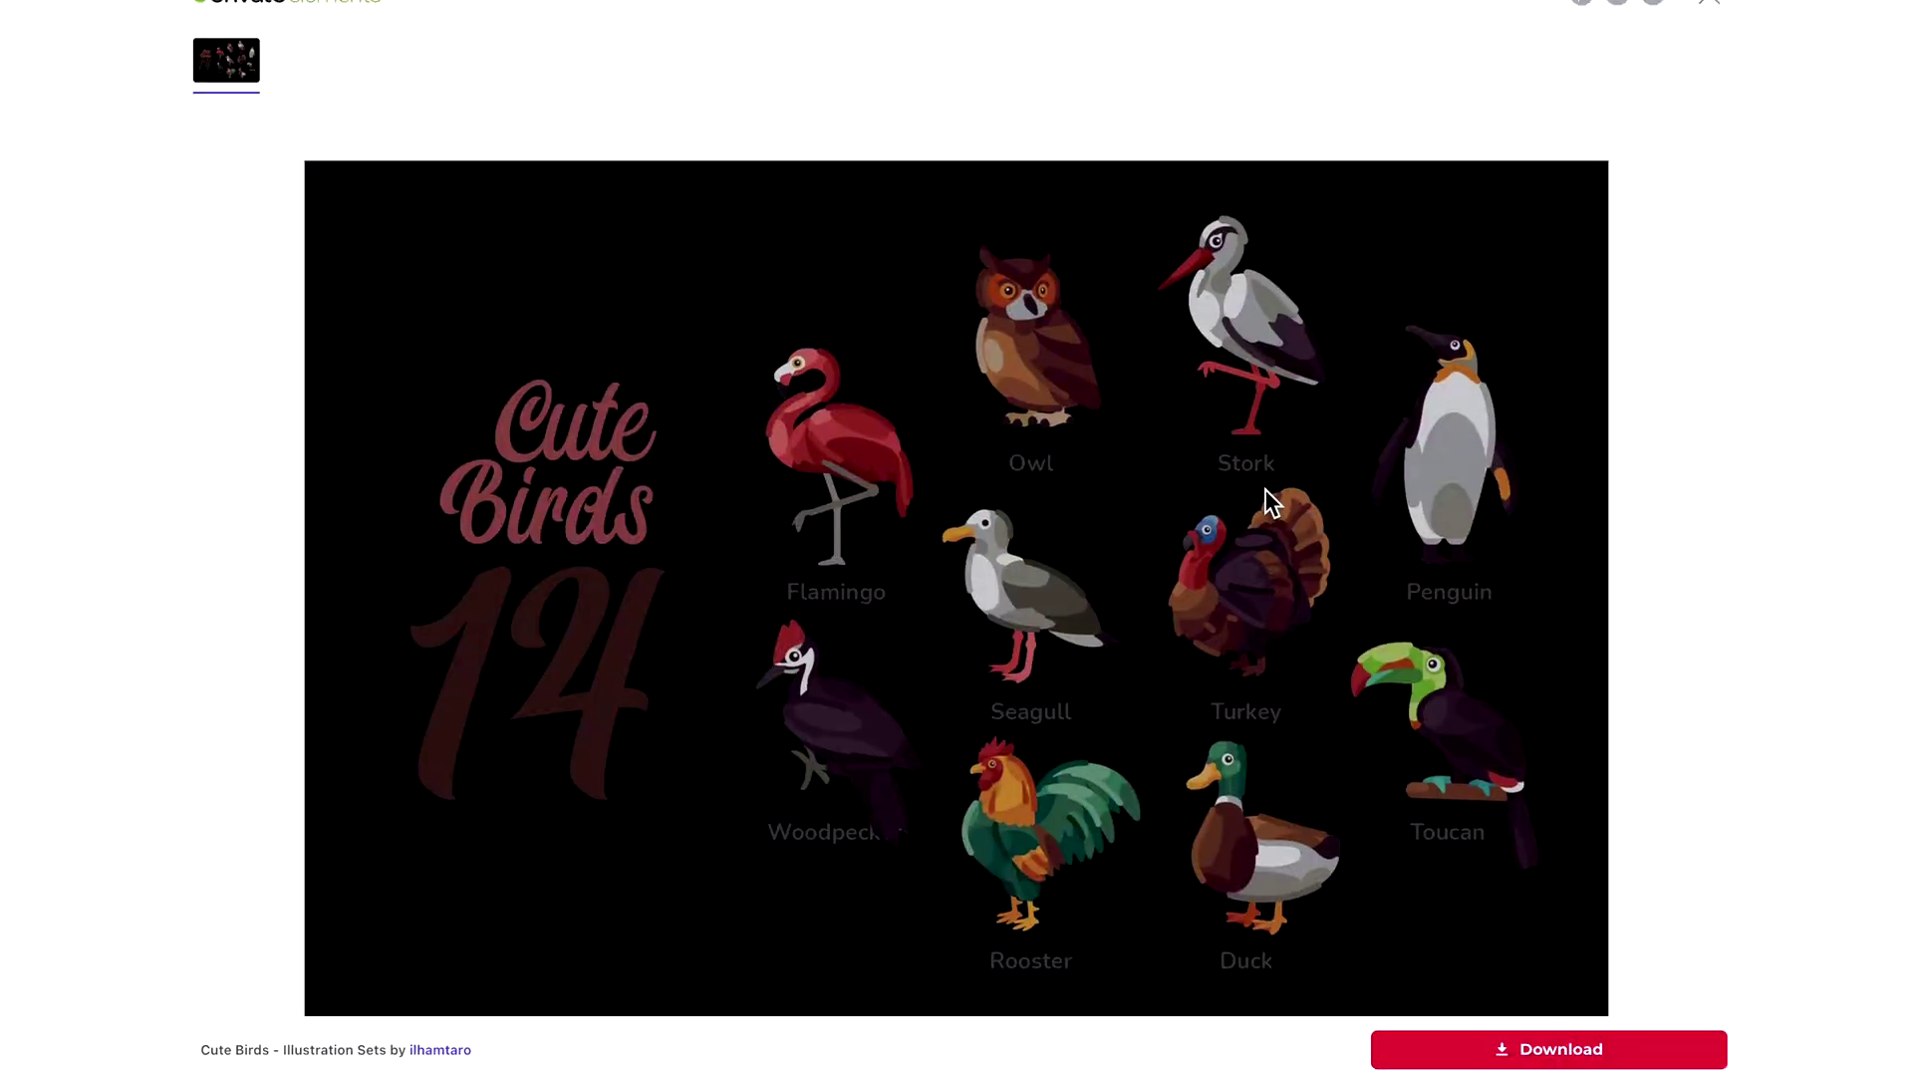
scroll(1265, 488, "down", 1)
scroll(1265, 489, "down", 1)
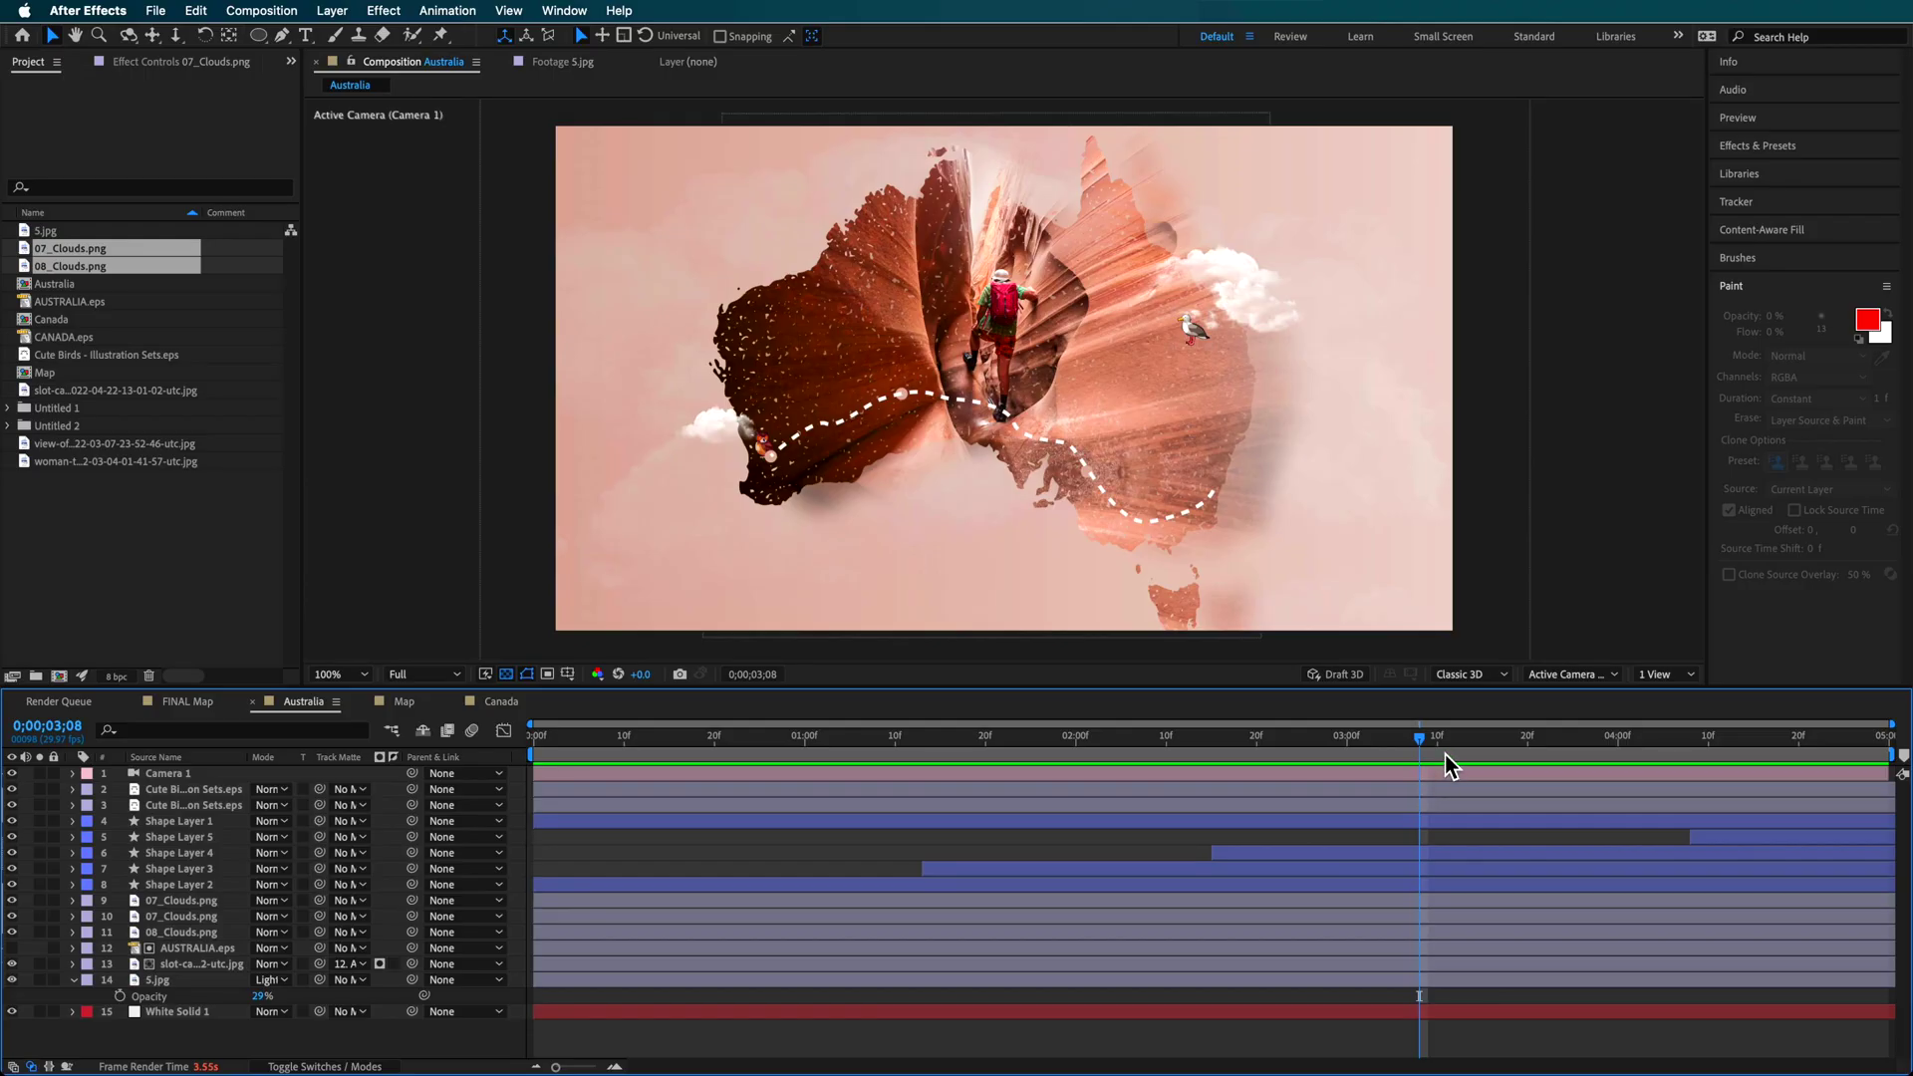
left_click_drag(1444, 758, 1040, 737)
left_click_drag(918, 735, 1600, 740)
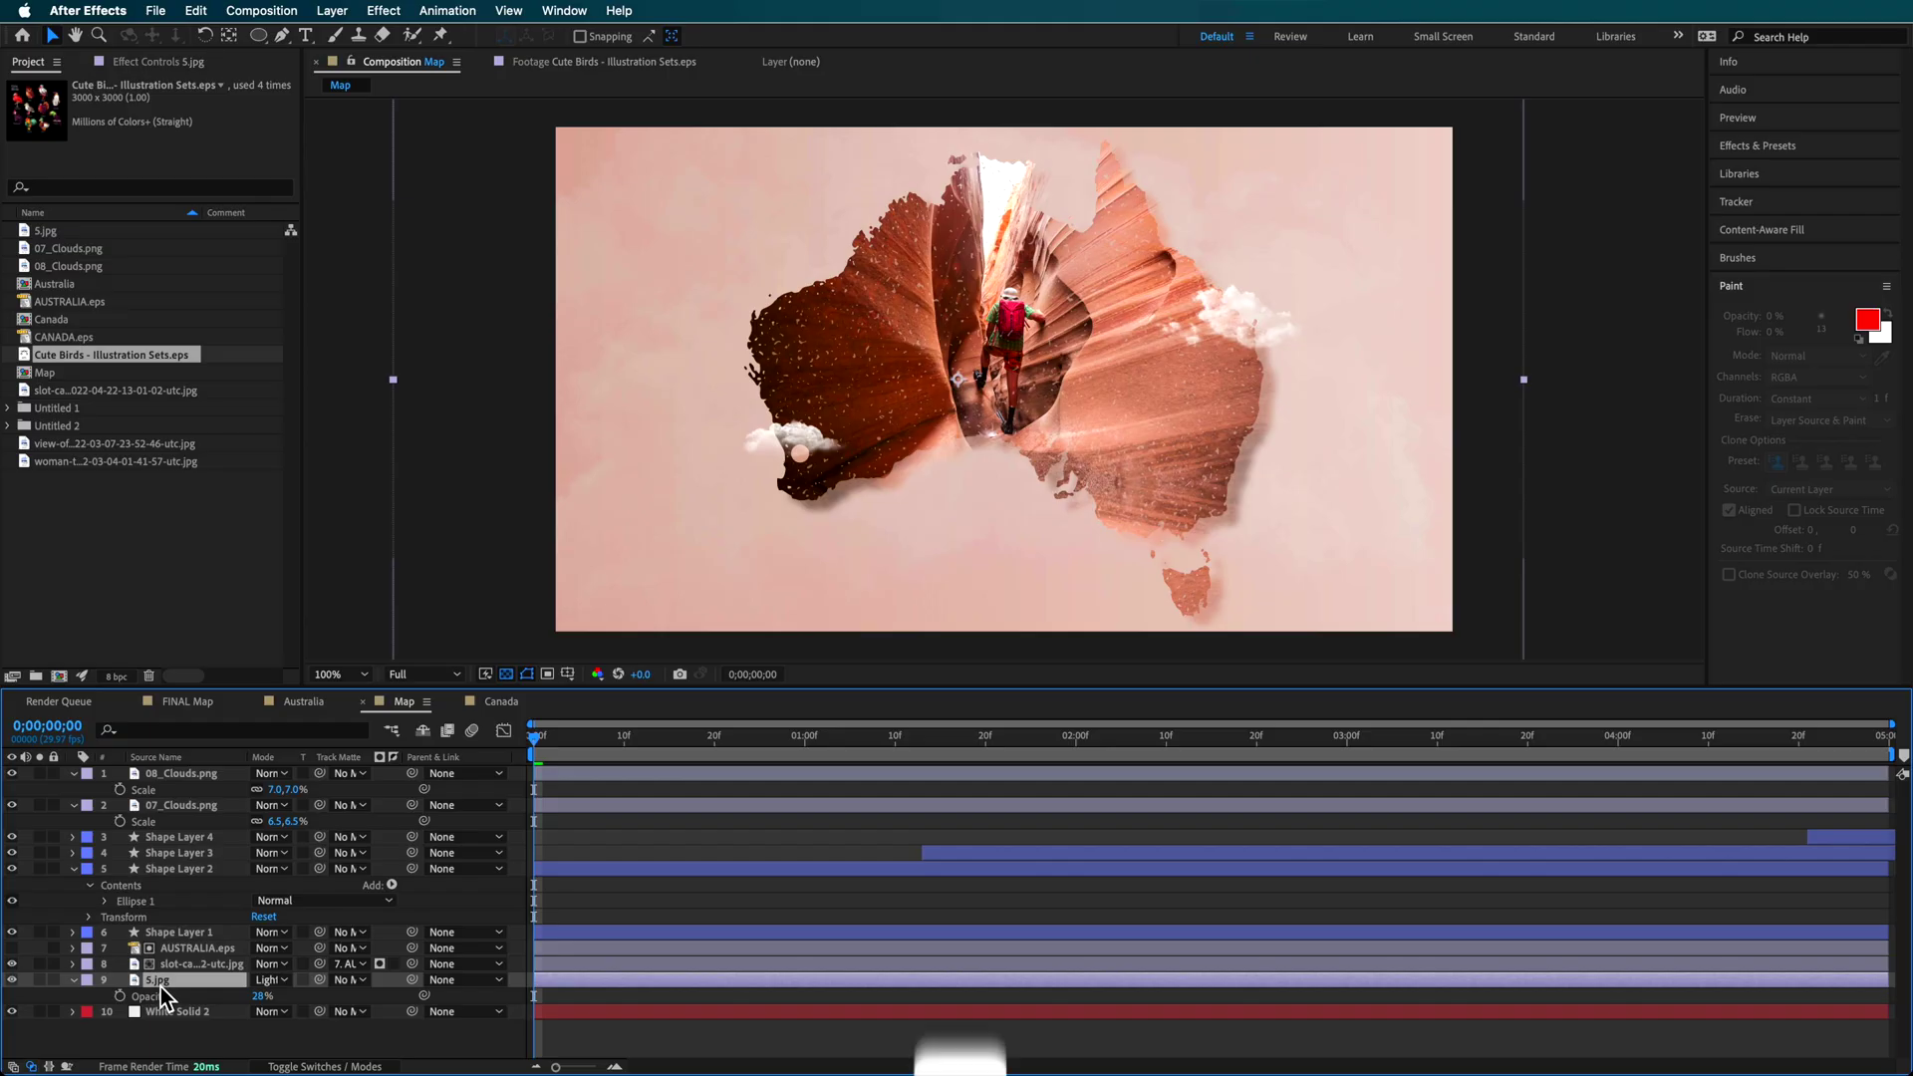
- Keyframe 5.jpg's Position to drift right from 862,540 to about 874,542, and preview it
key("p")
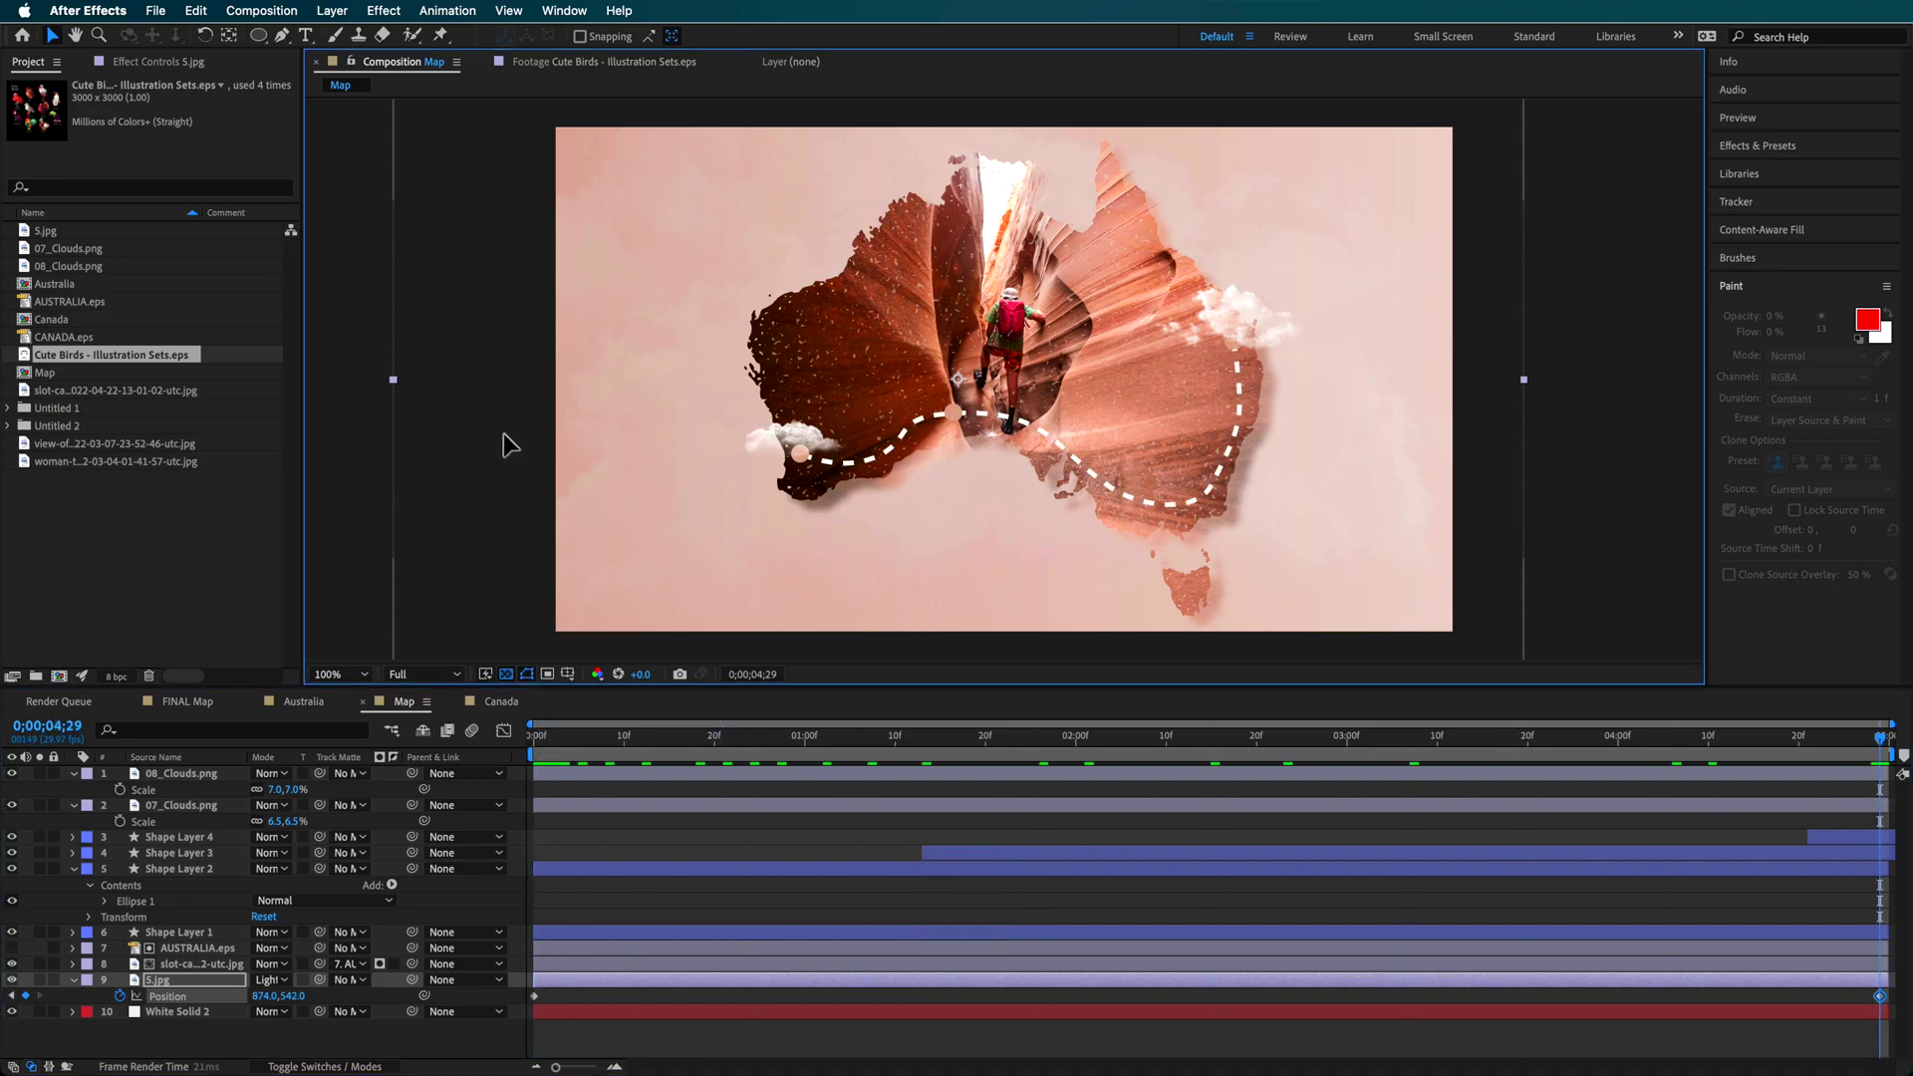
left_click_drag(505, 440, 615, 449)
key("space")
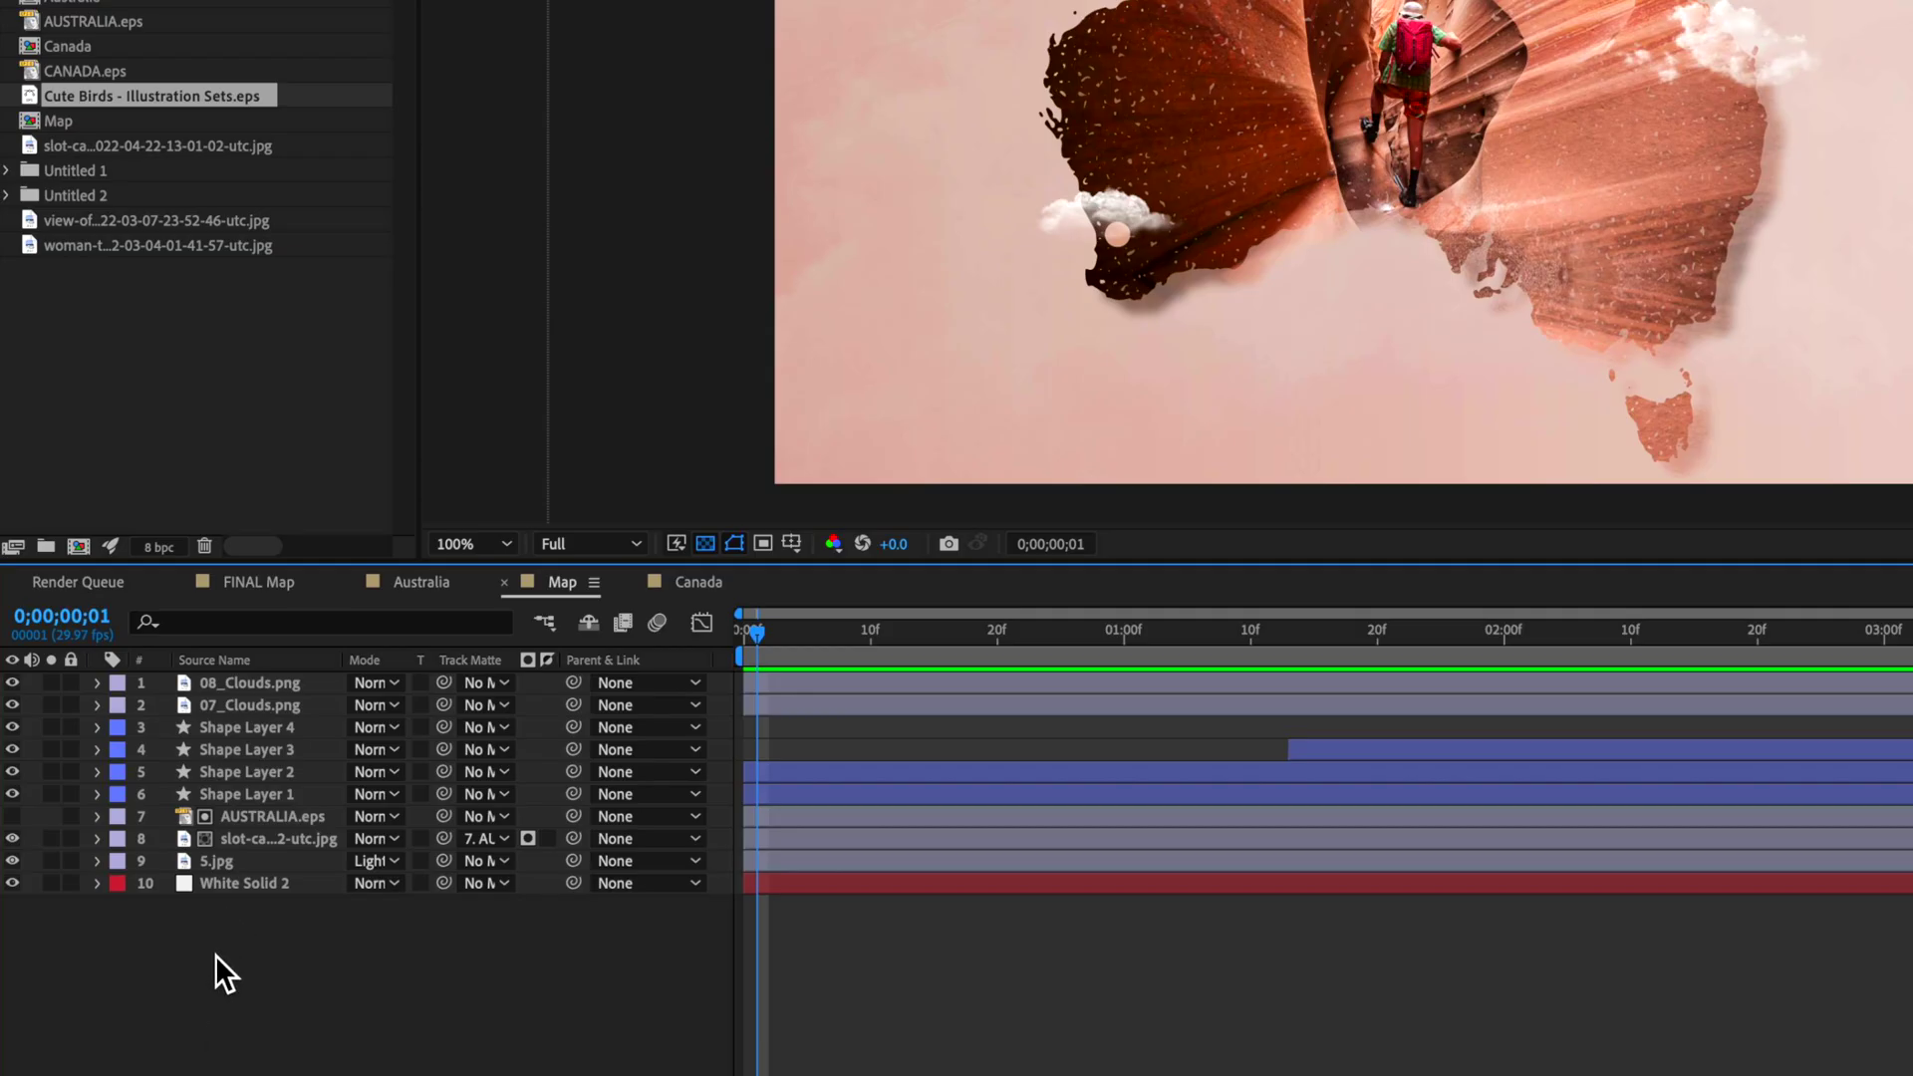
right_click(158, 968)
- Add a Two-Node 35mm camera to the Map composition and dismiss the 2D-layers warning
mouse_move(249, 834)
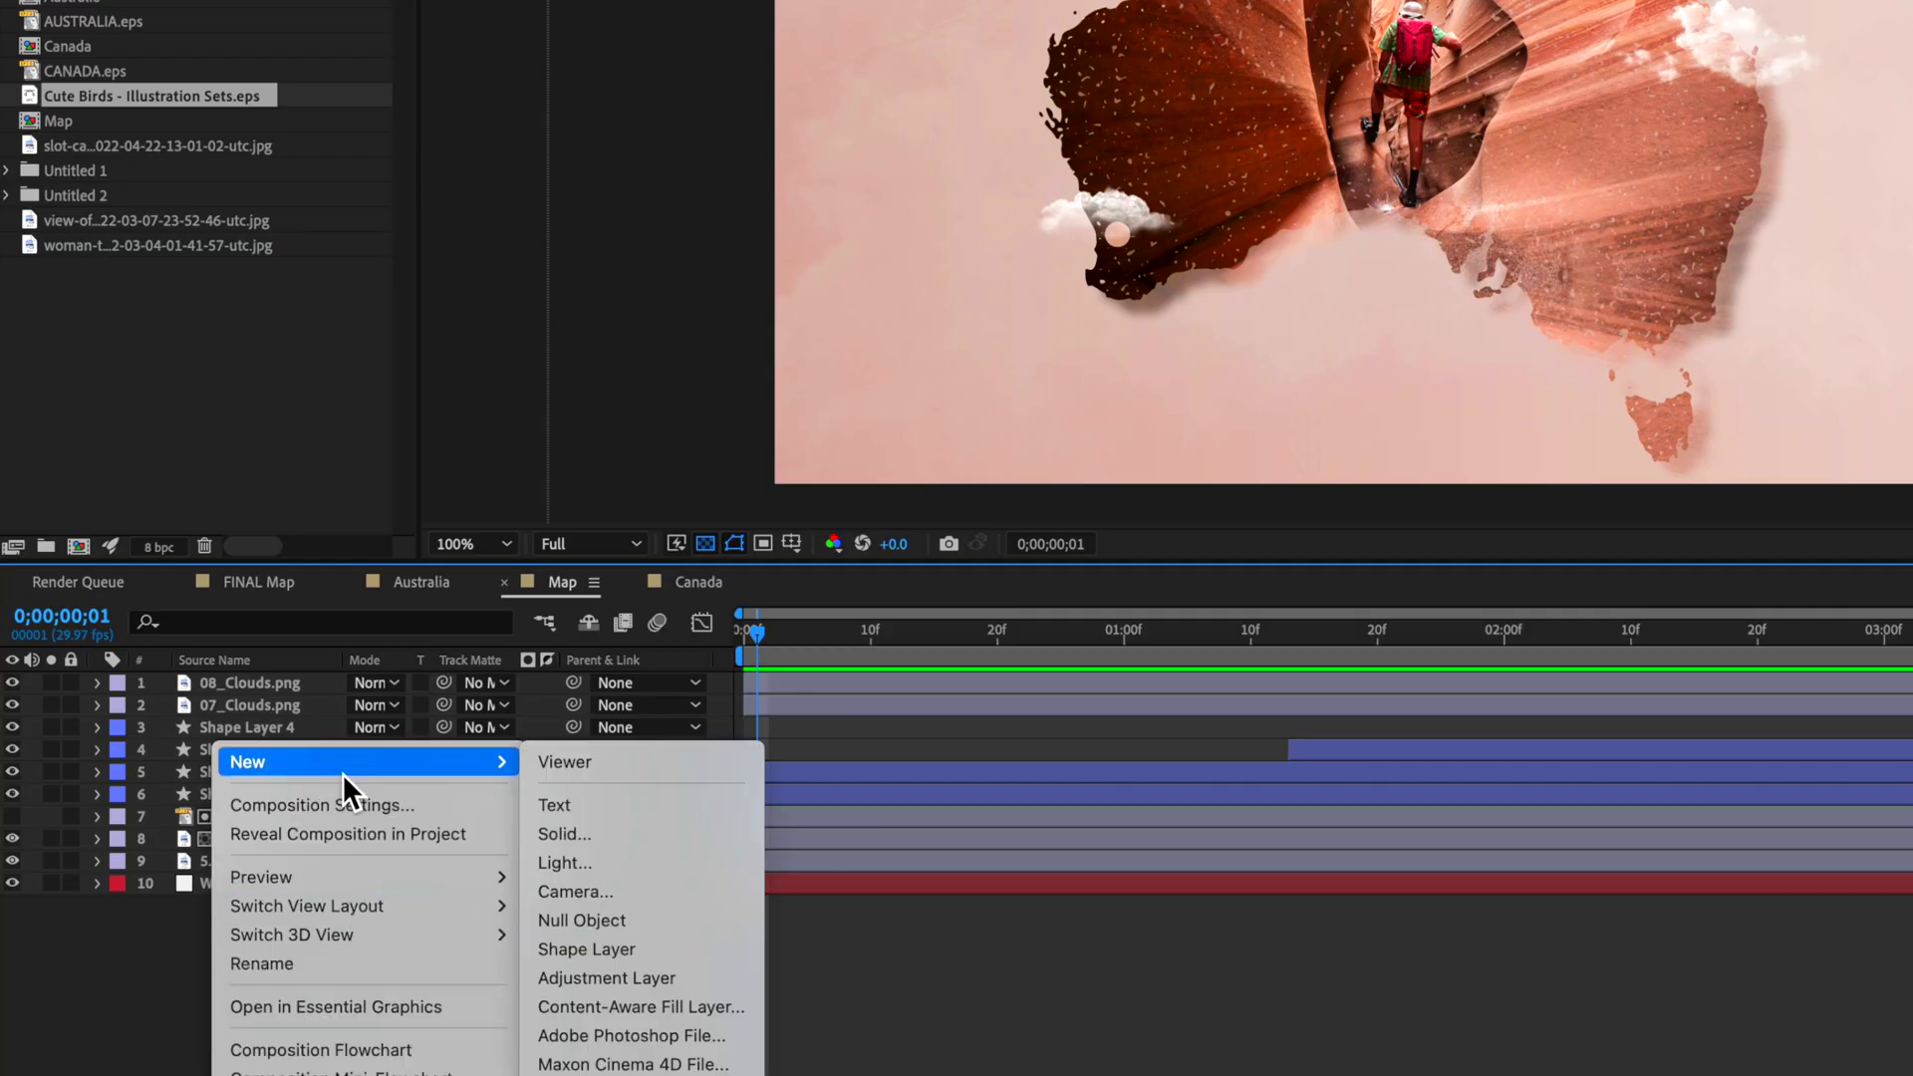
left_click(598, 893)
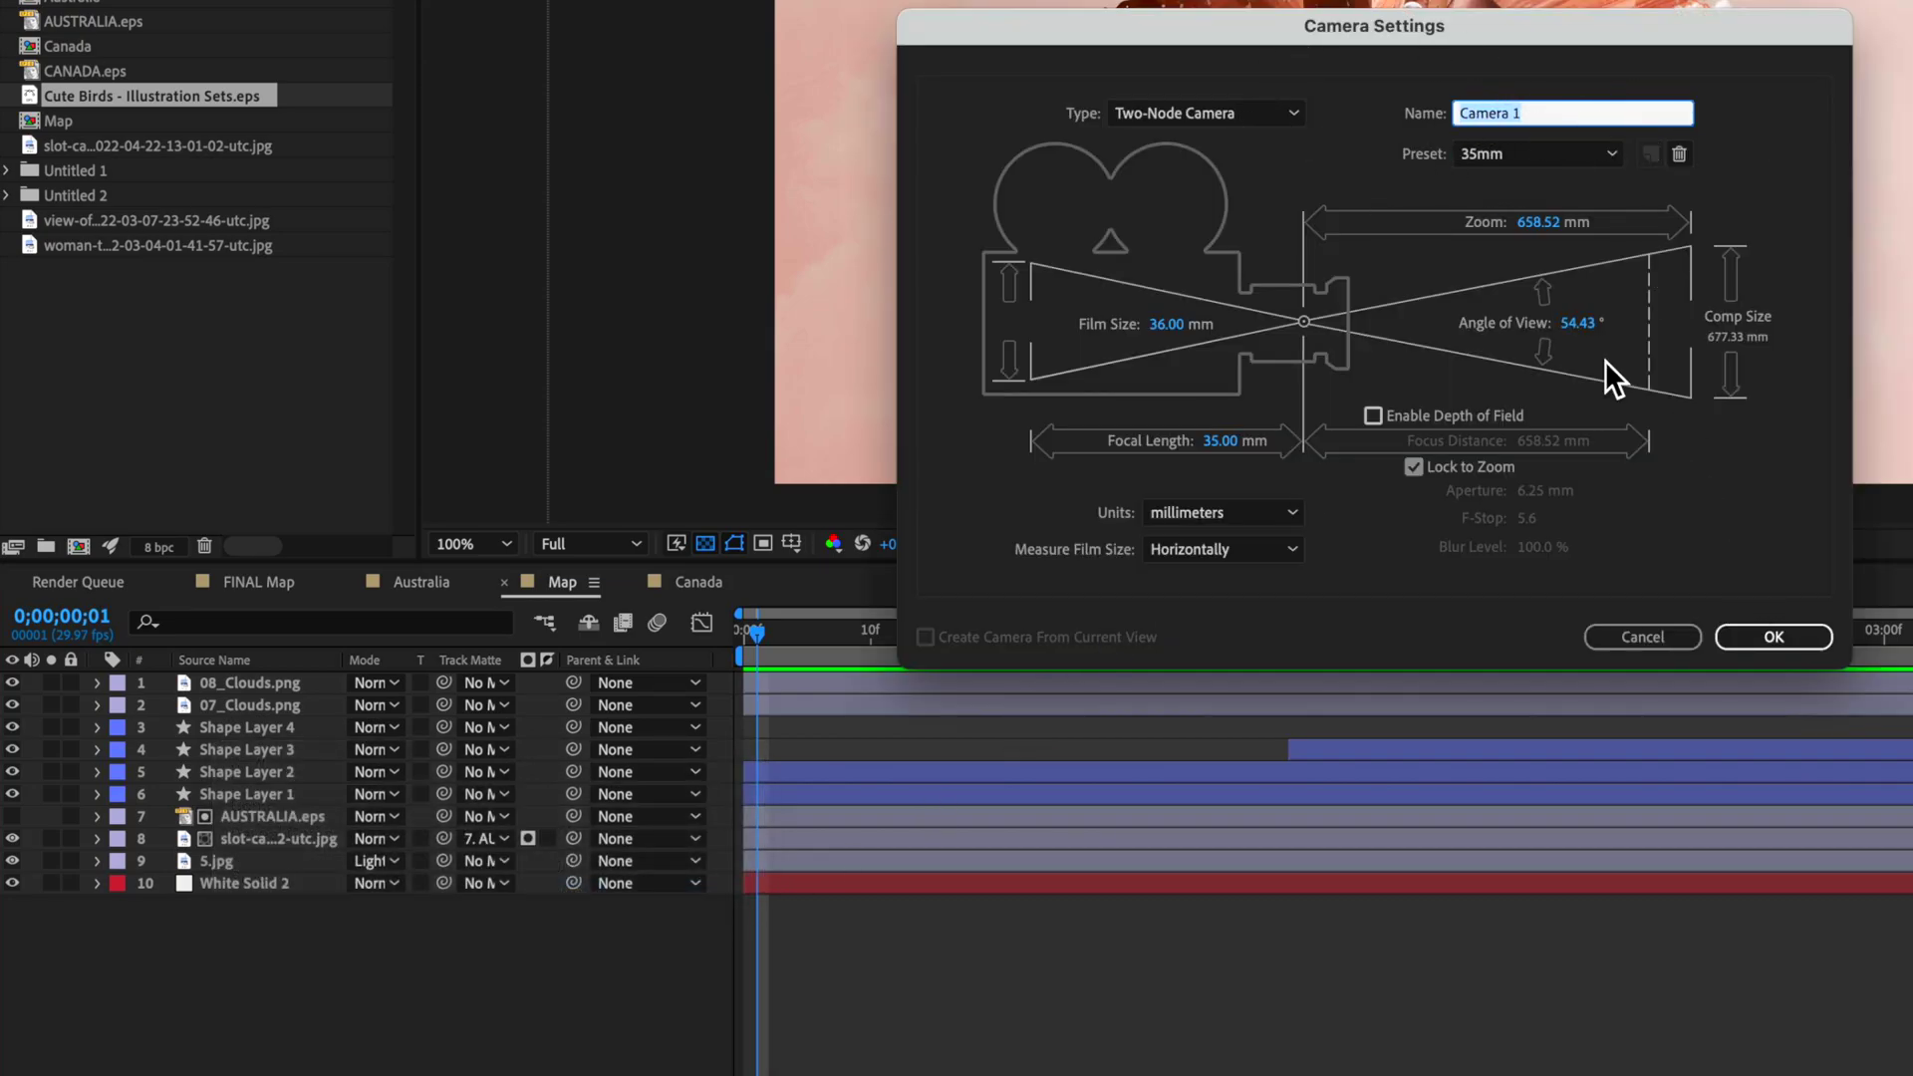
left_click(1810, 630)
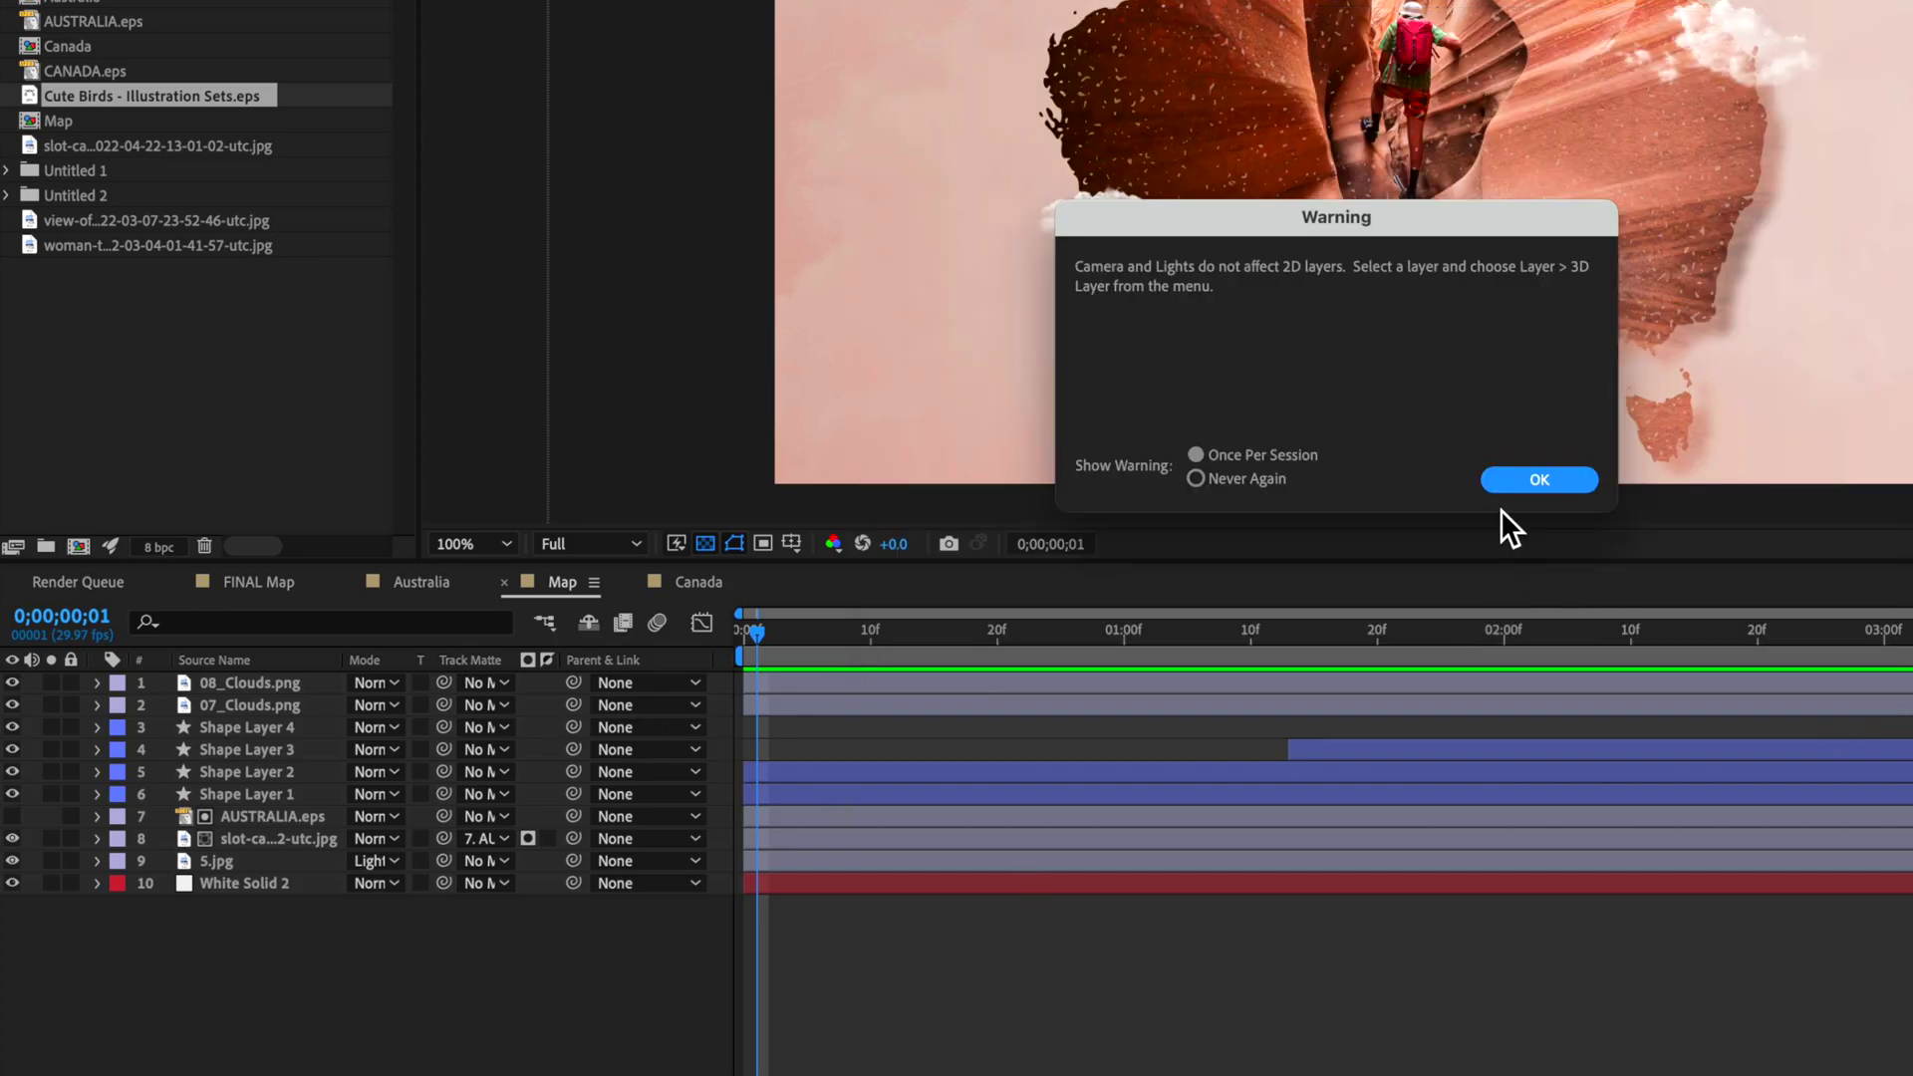
left_click(1520, 488)
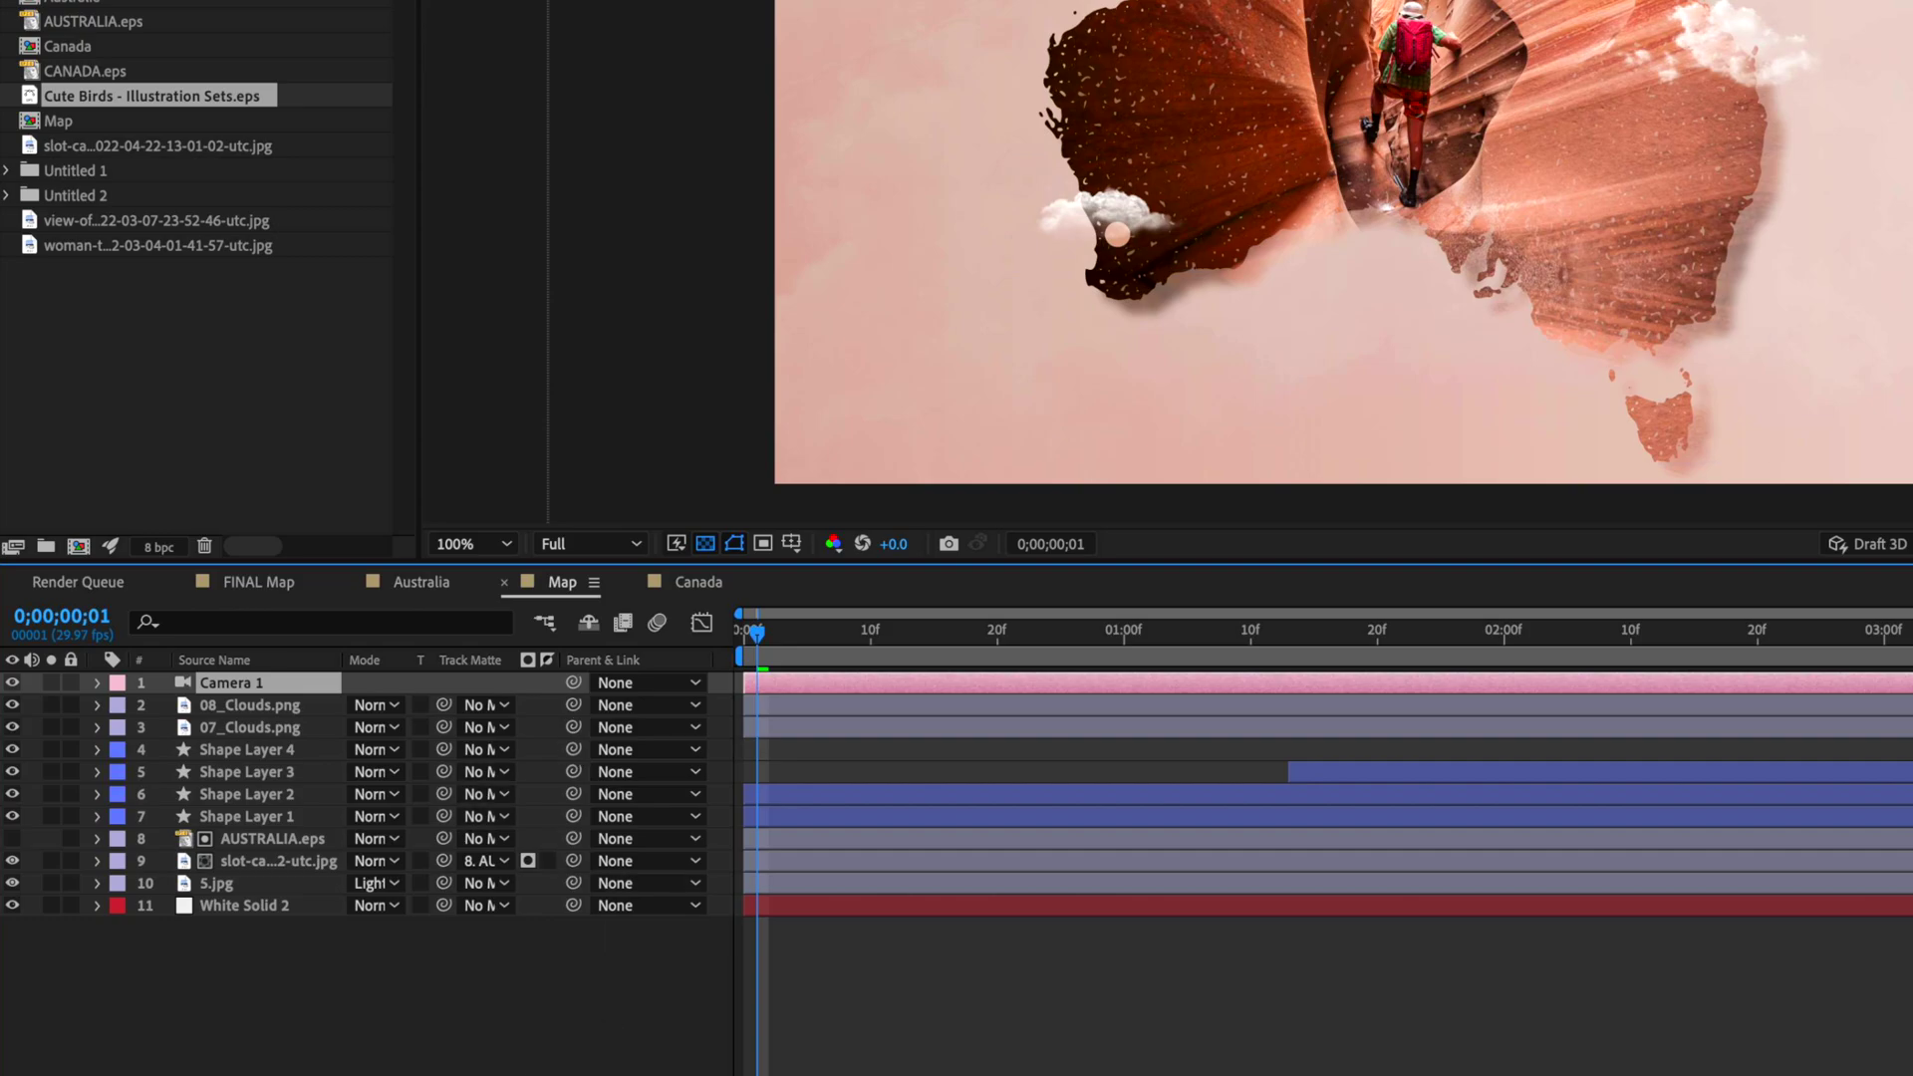
- Turn on the 3D Layer switch for 08_Clouds.png and the canyon photo layer
key("F4")
left_click(498, 707)
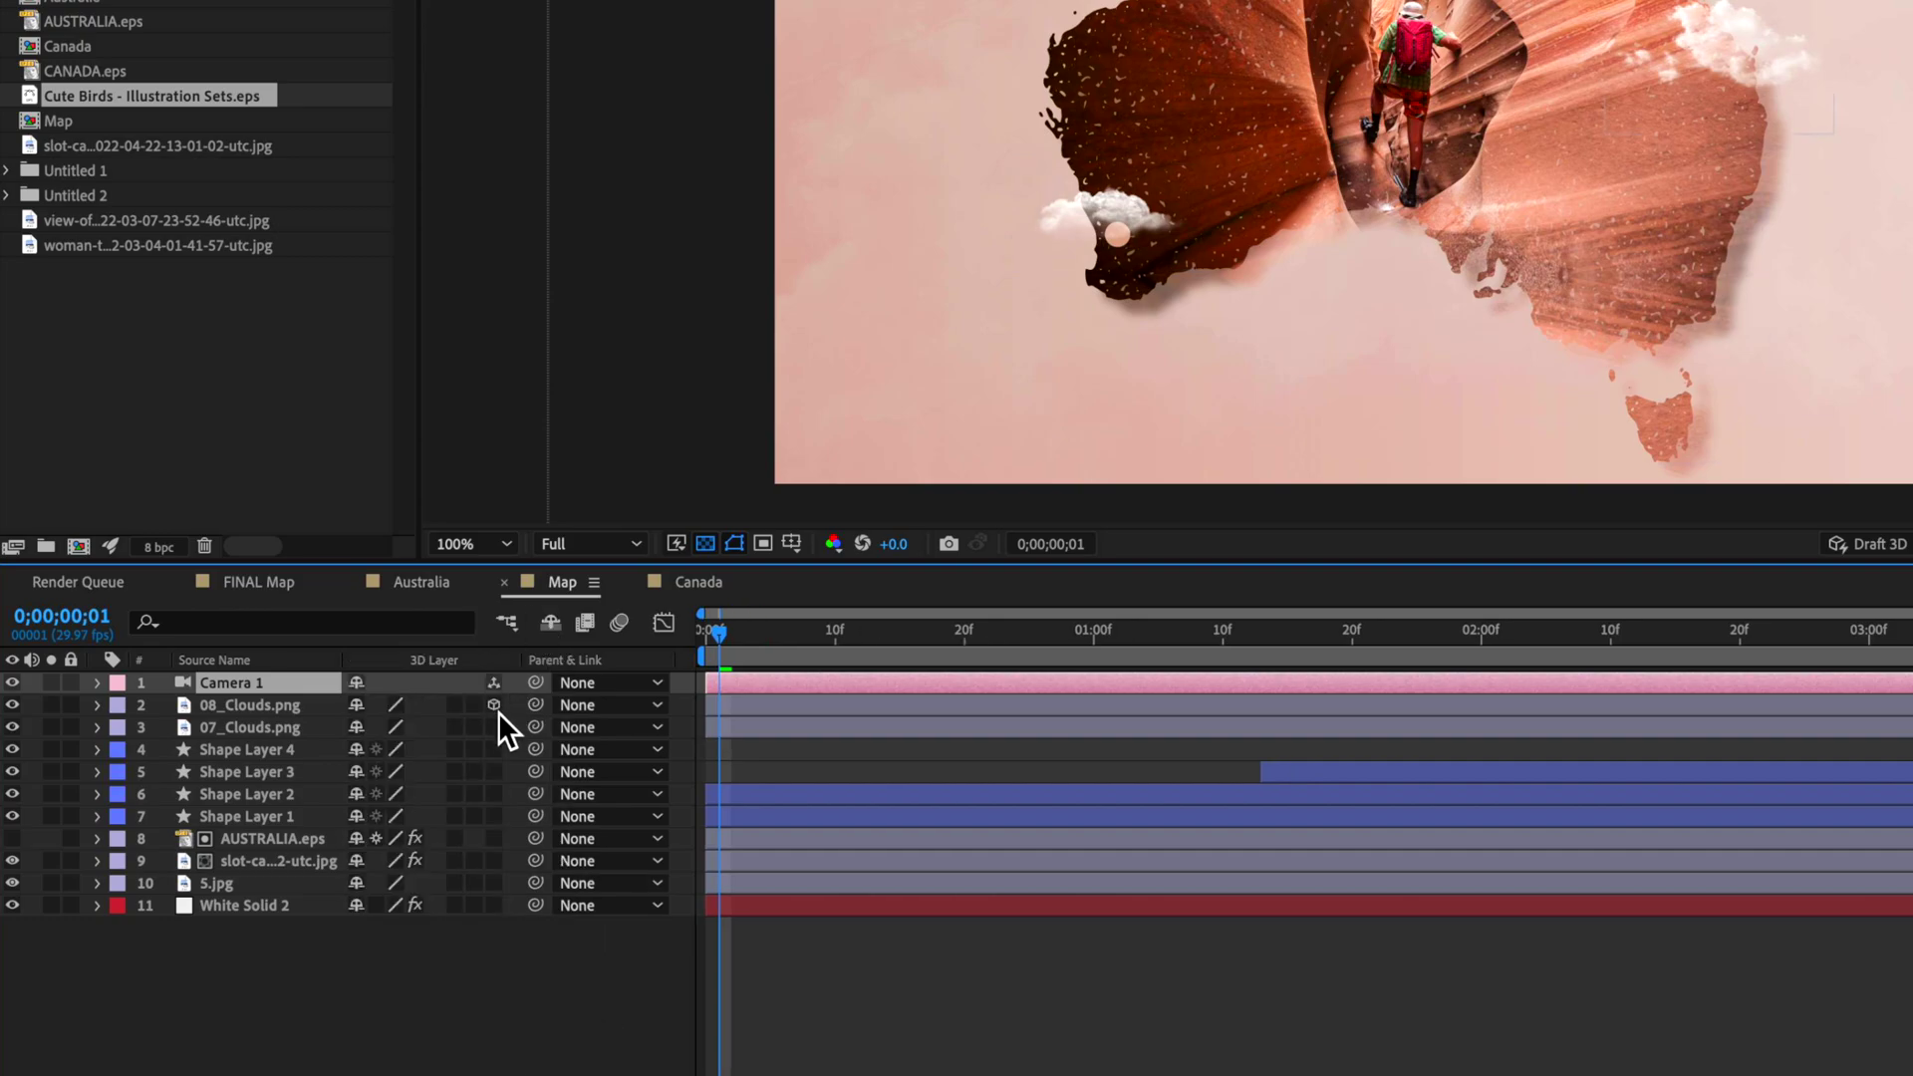
left_click(494, 861)
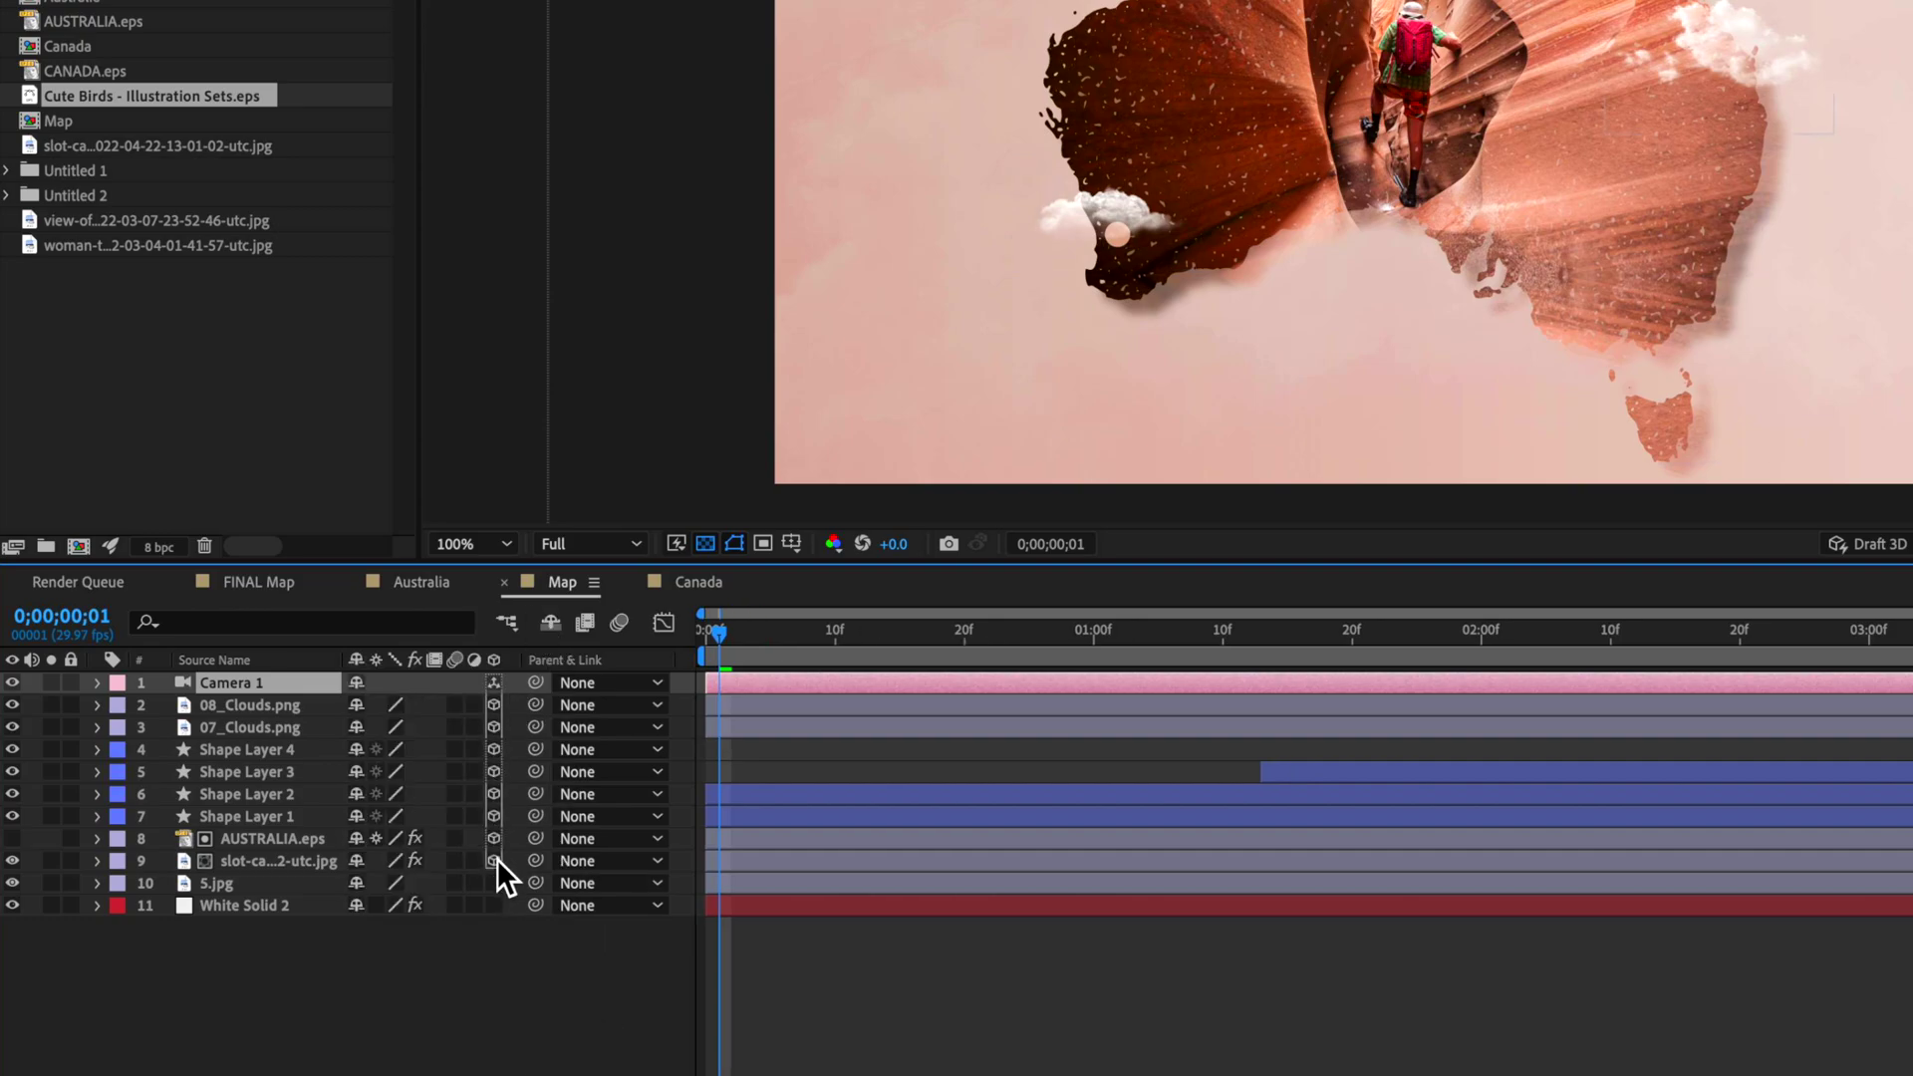
key("Home")
- Add Position and Point of Interest keyframes to Camera 1 at 0s and orbit the starting view
left_click(97, 682)
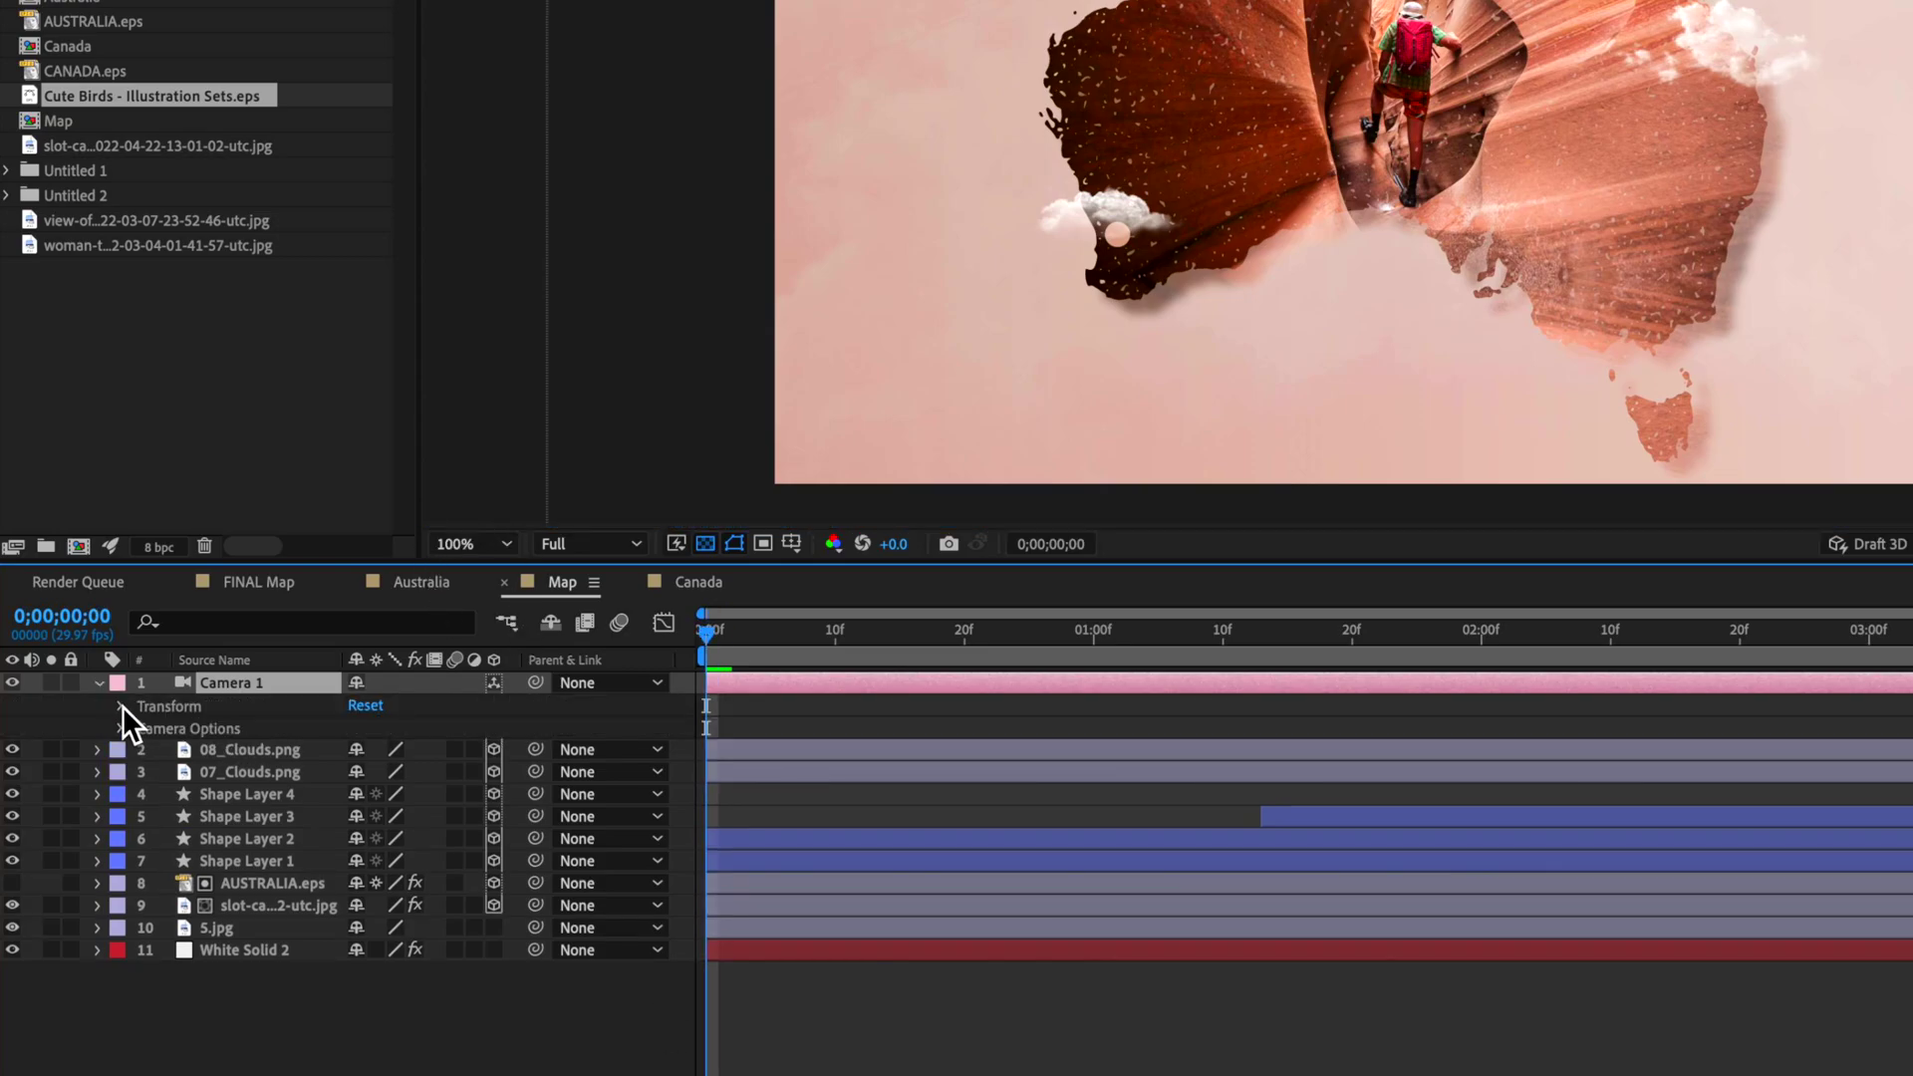
left_click(122, 706)
left_click(200, 750)
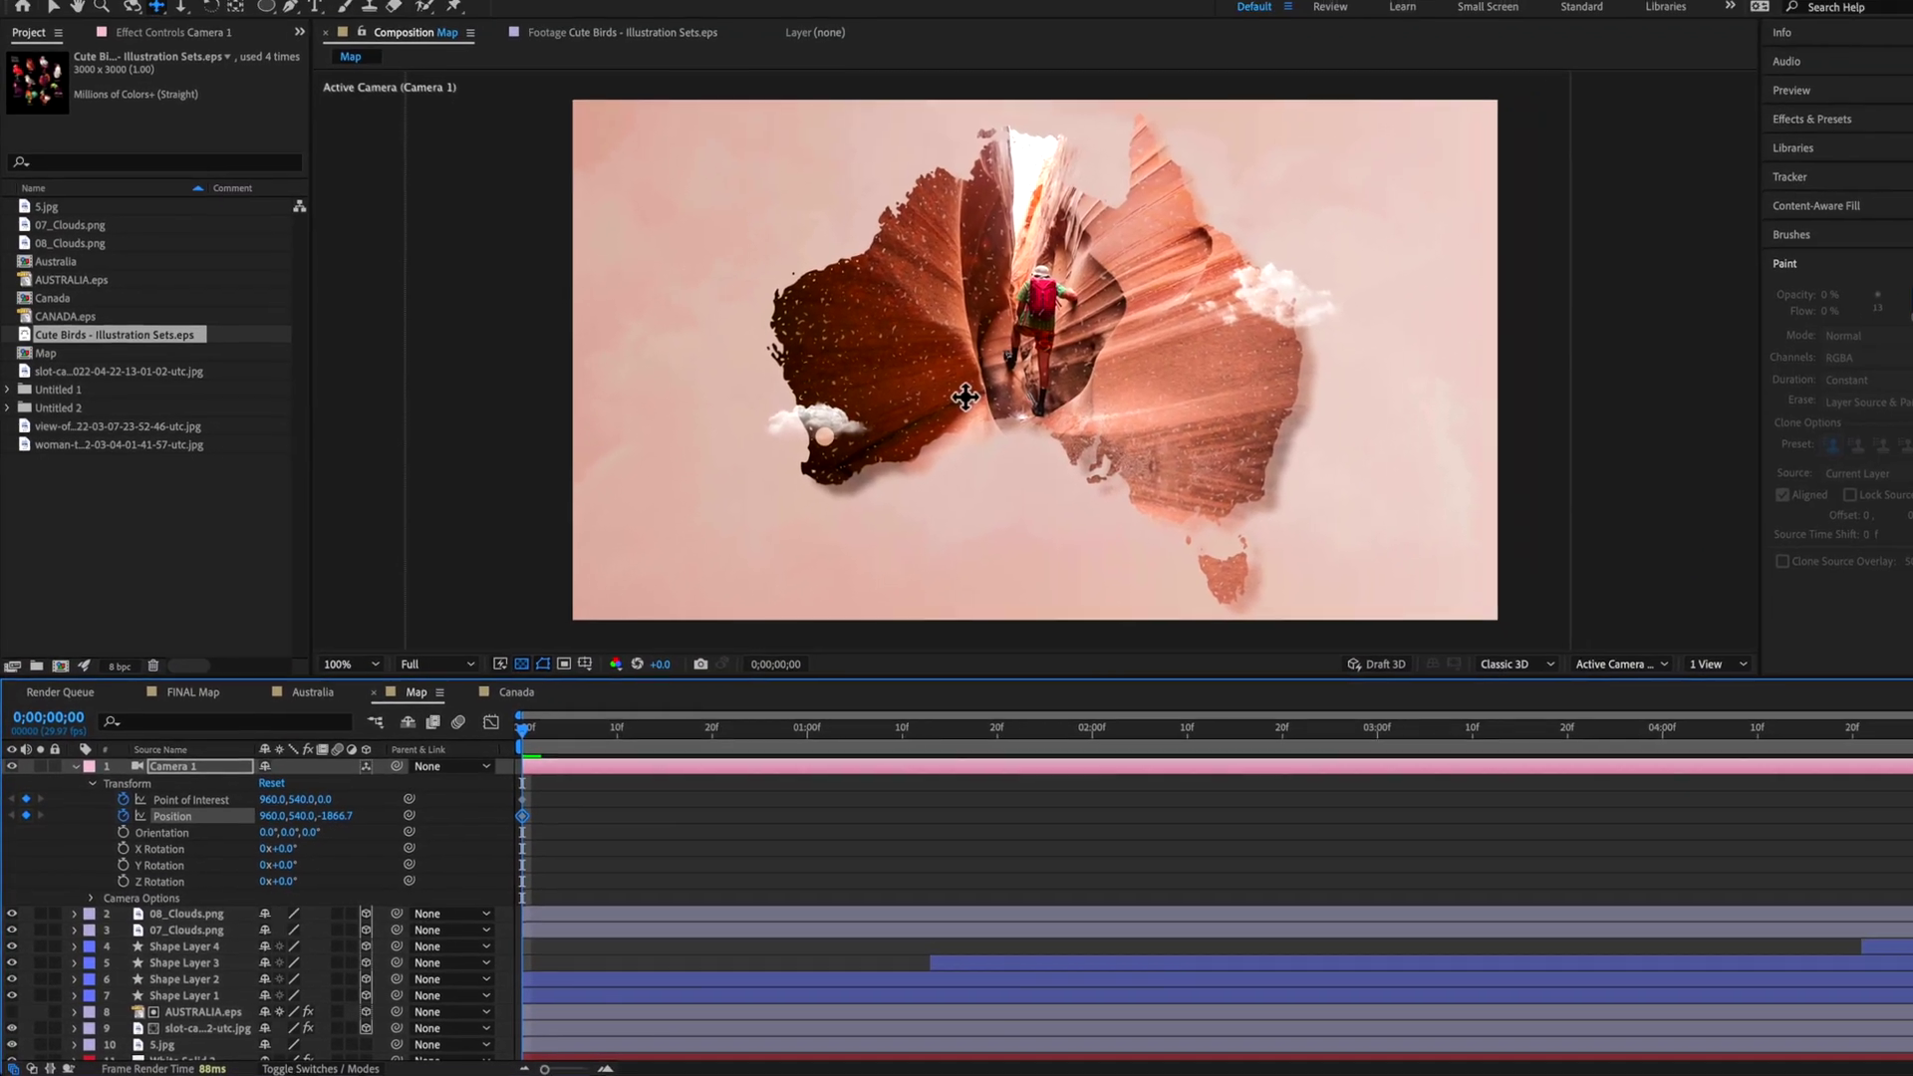
key("c")
key("c")
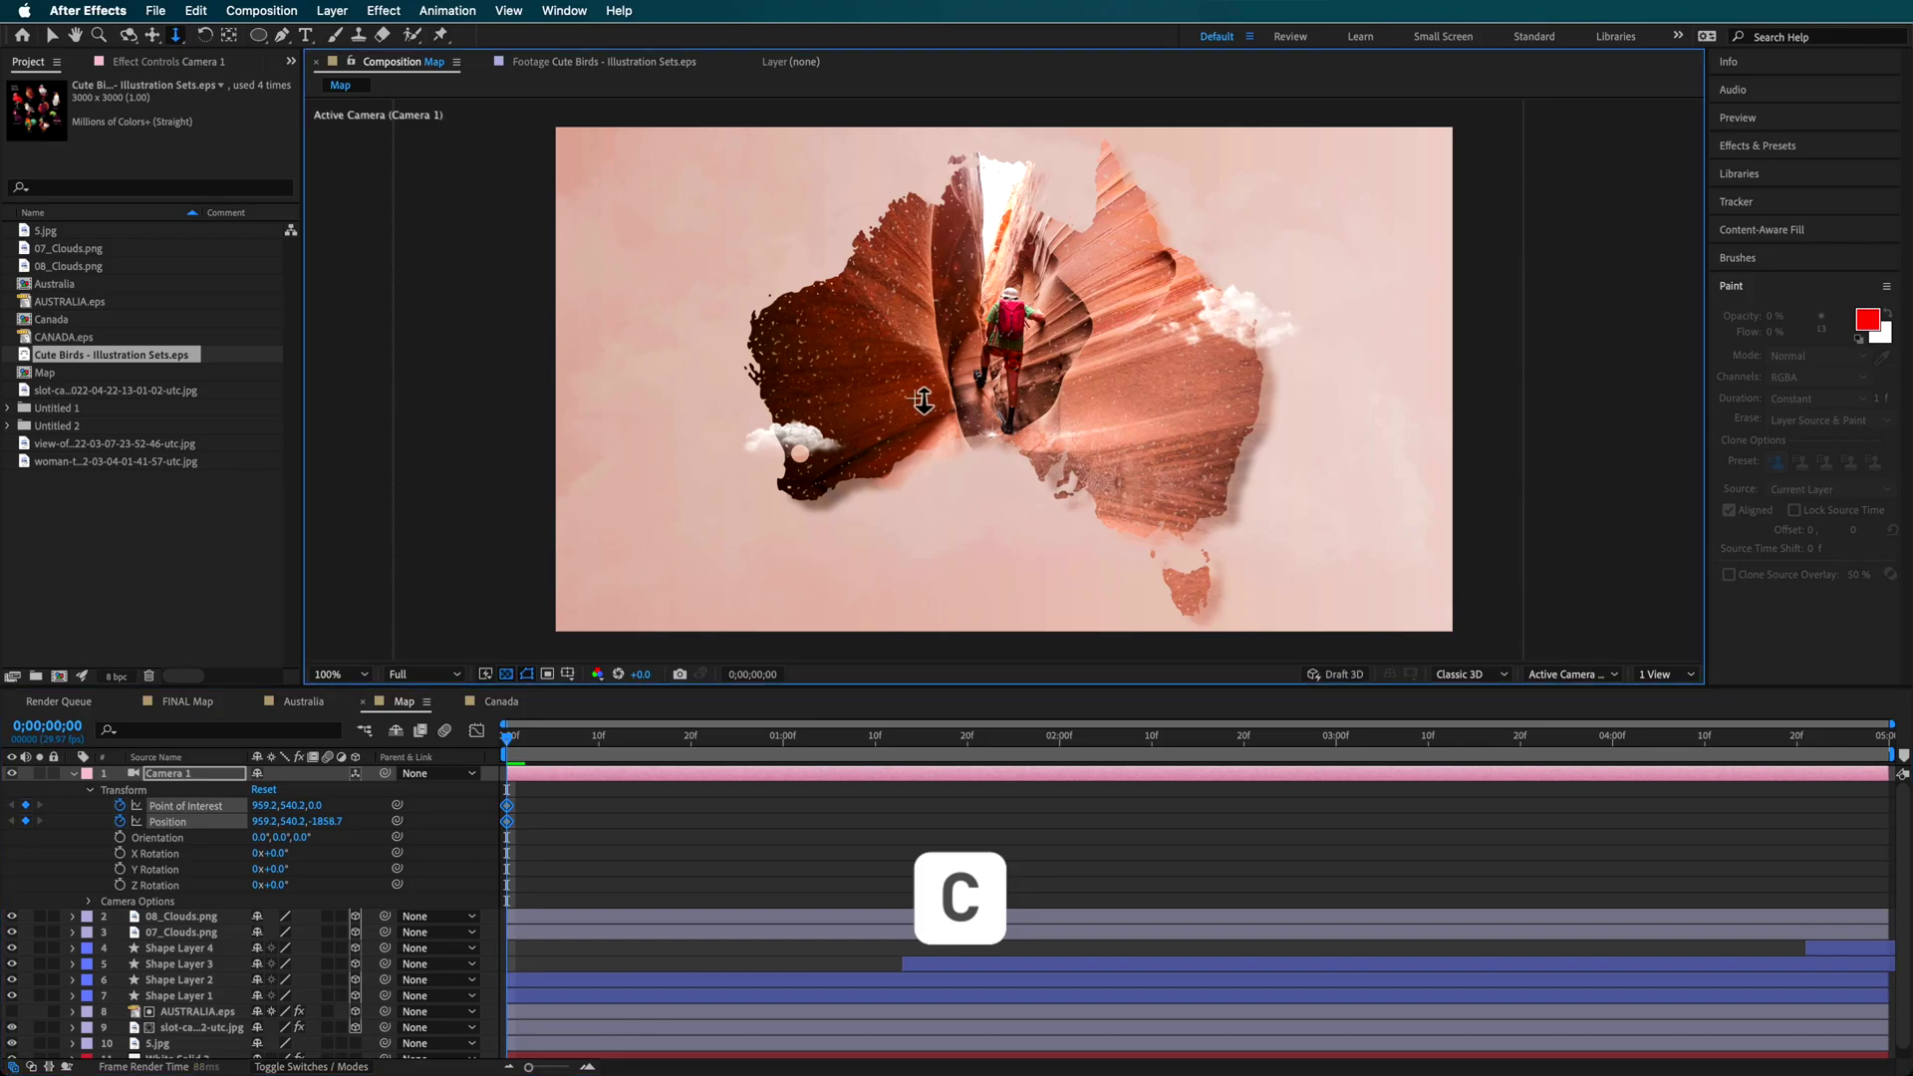
scroll(916, 418, "up", 5)
left_click_drag(904, 428, 934, 422)
- At the last frame, orbit Camera 1 to a new end angle, then preview from the start
key("End")
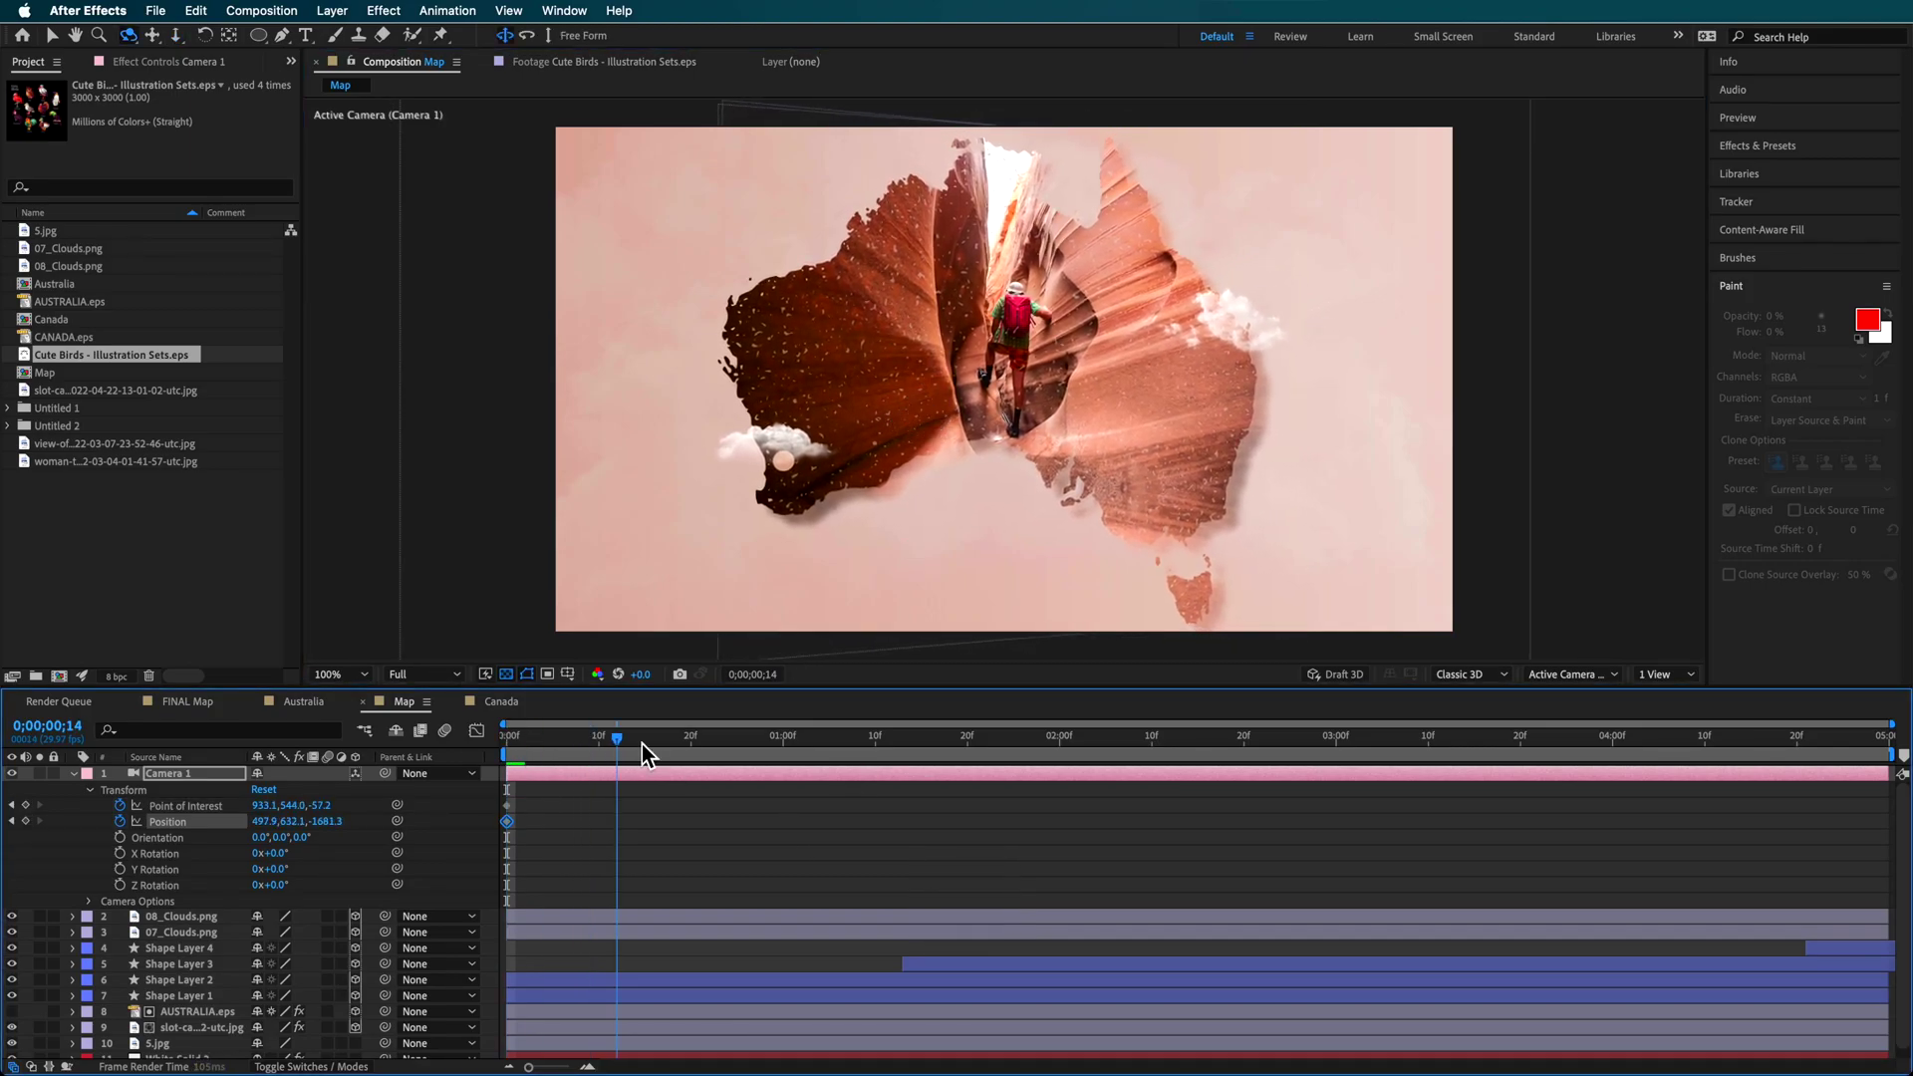
left_click_drag(1089, 354, 1046, 329)
key("c")
key("c")
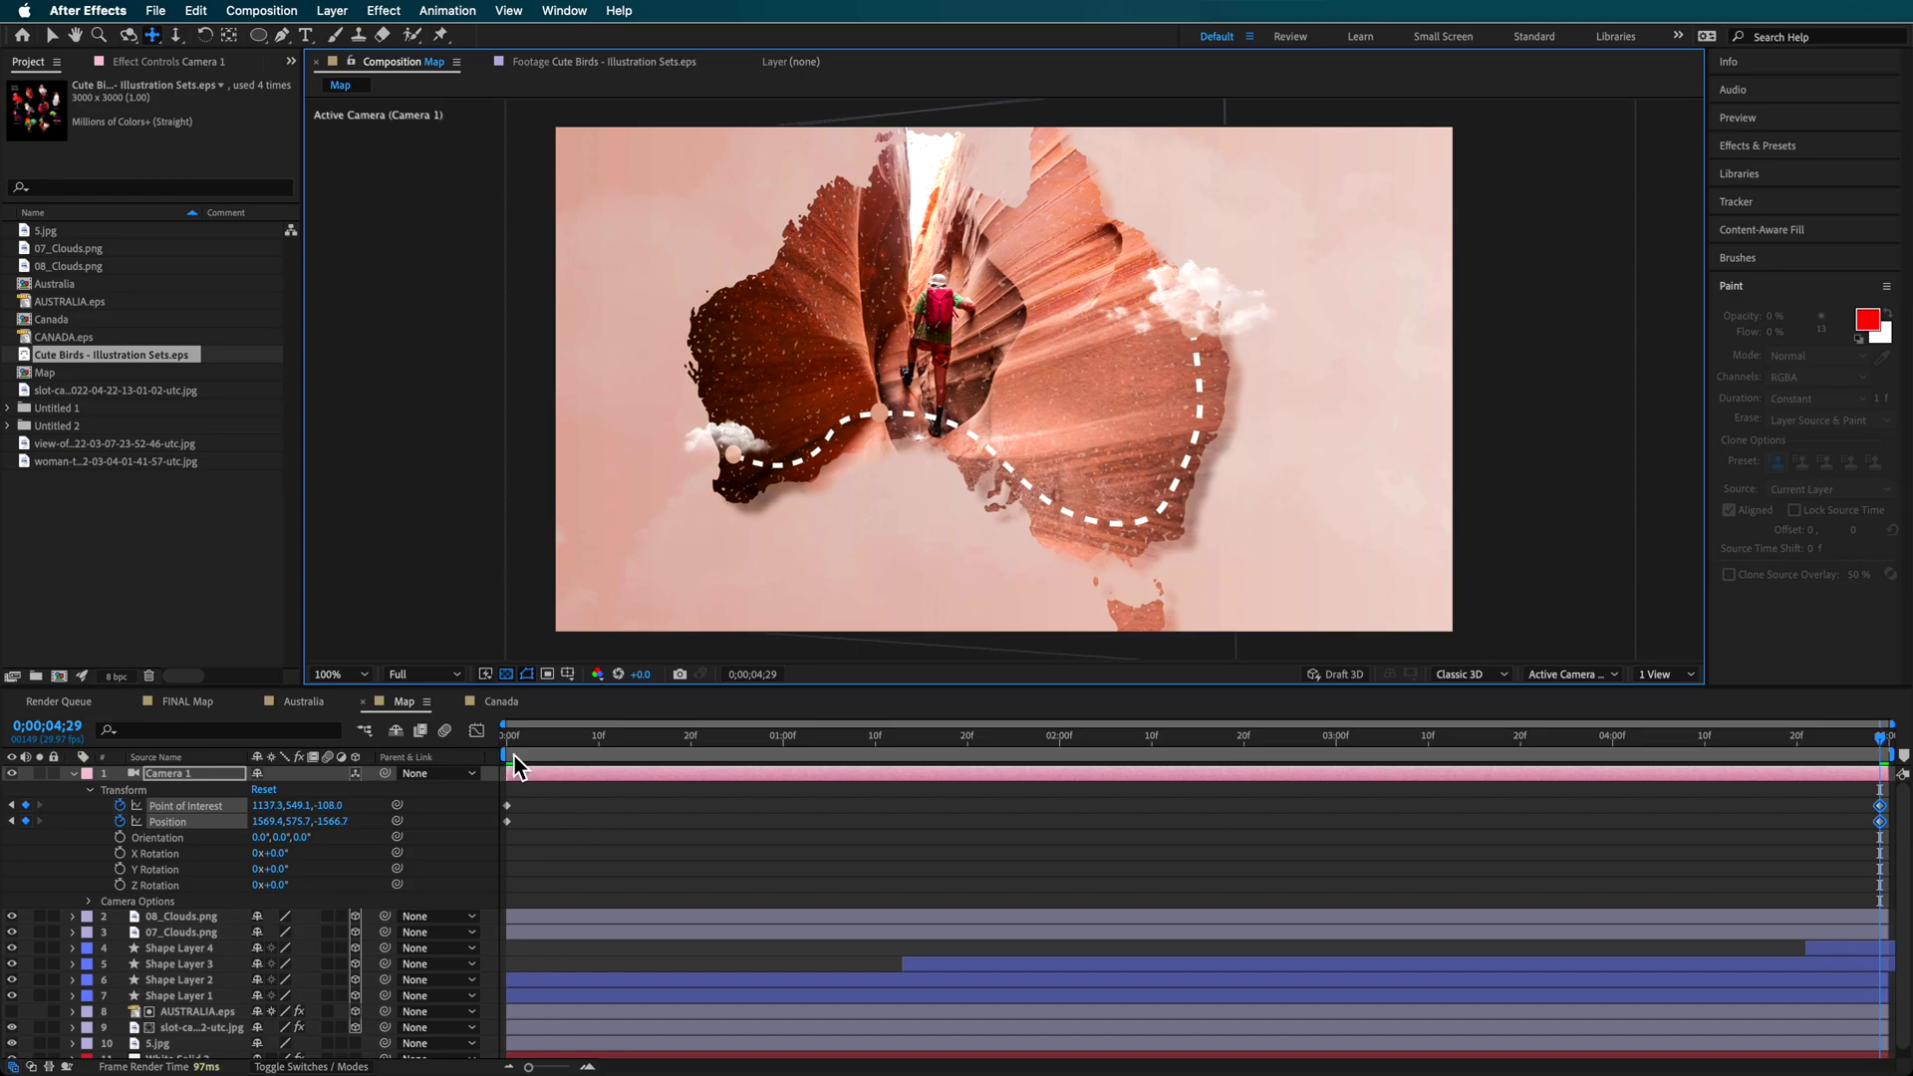
left_click(511, 750)
key("space")
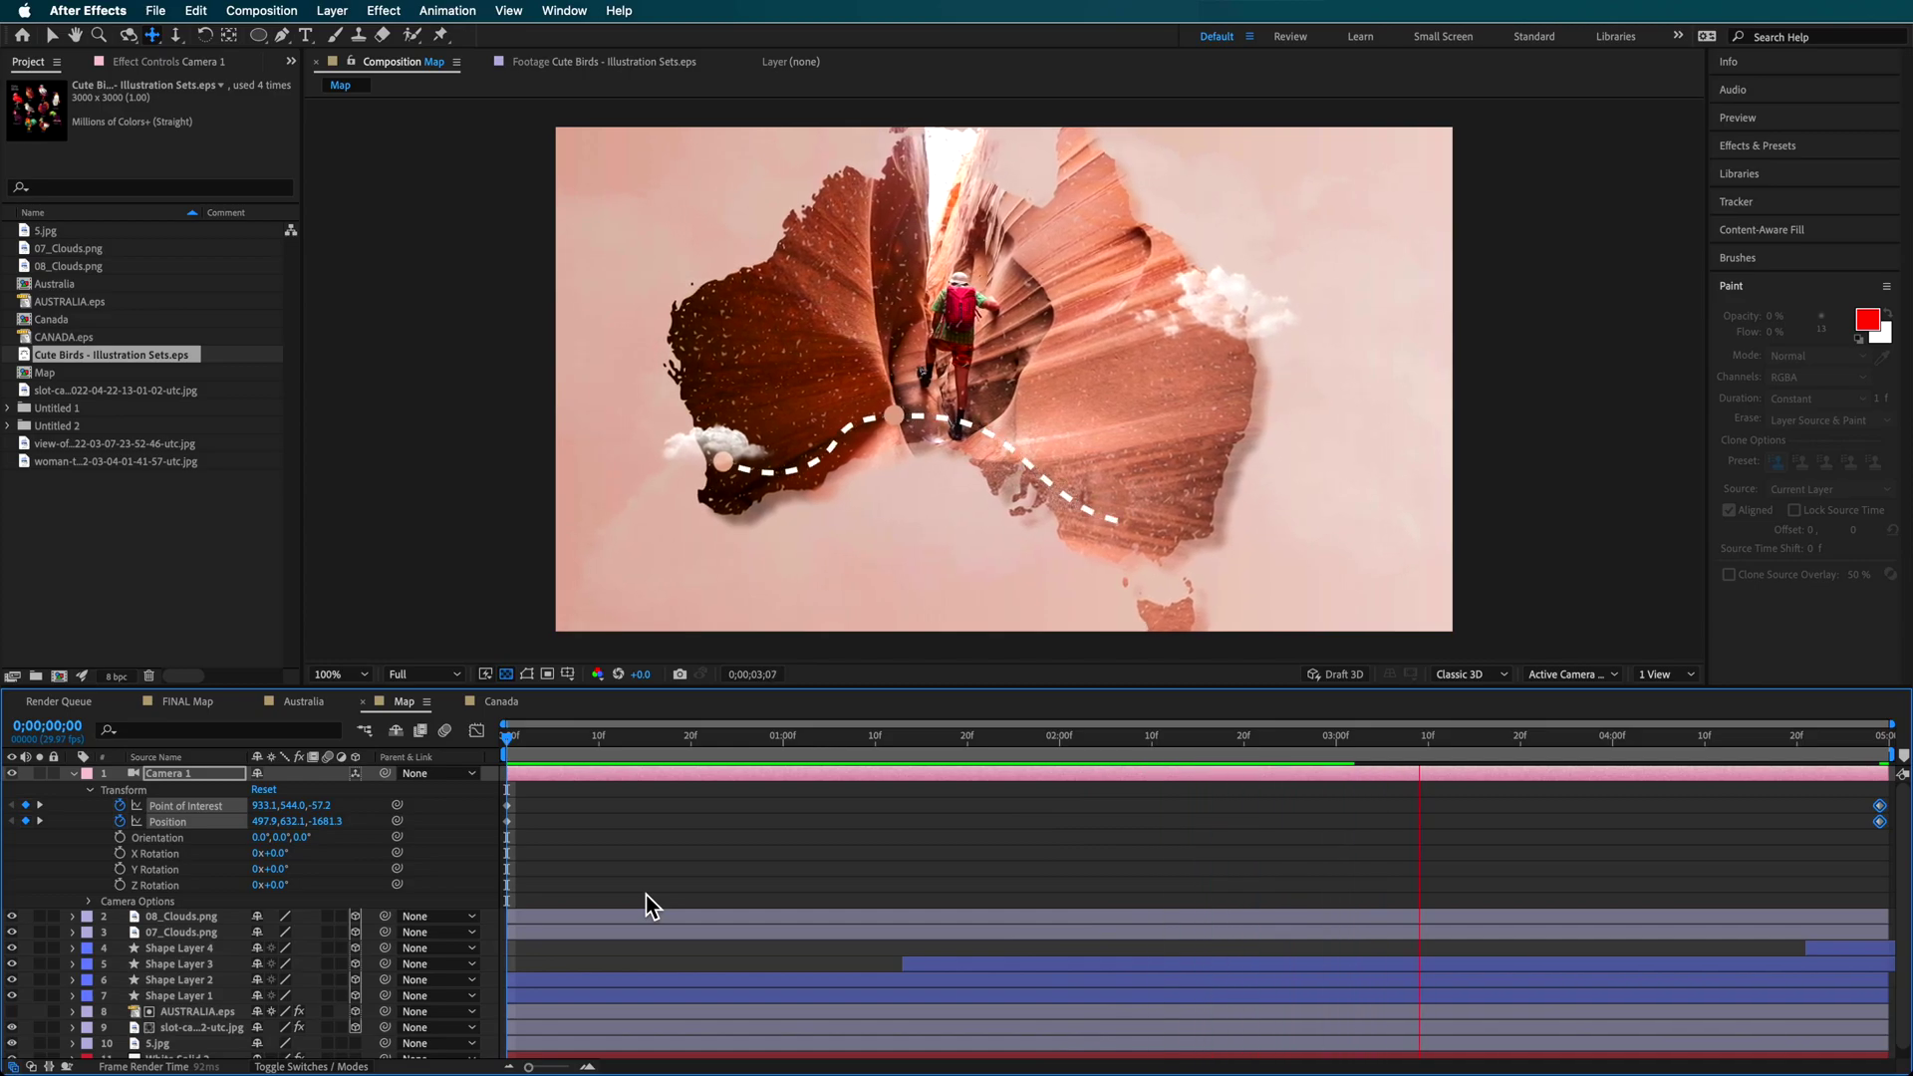
- Keyframe AUSTRALIA.eps Drop Shadow Direction and Softness at the first frame
scroll(482, 935, "down", 1)
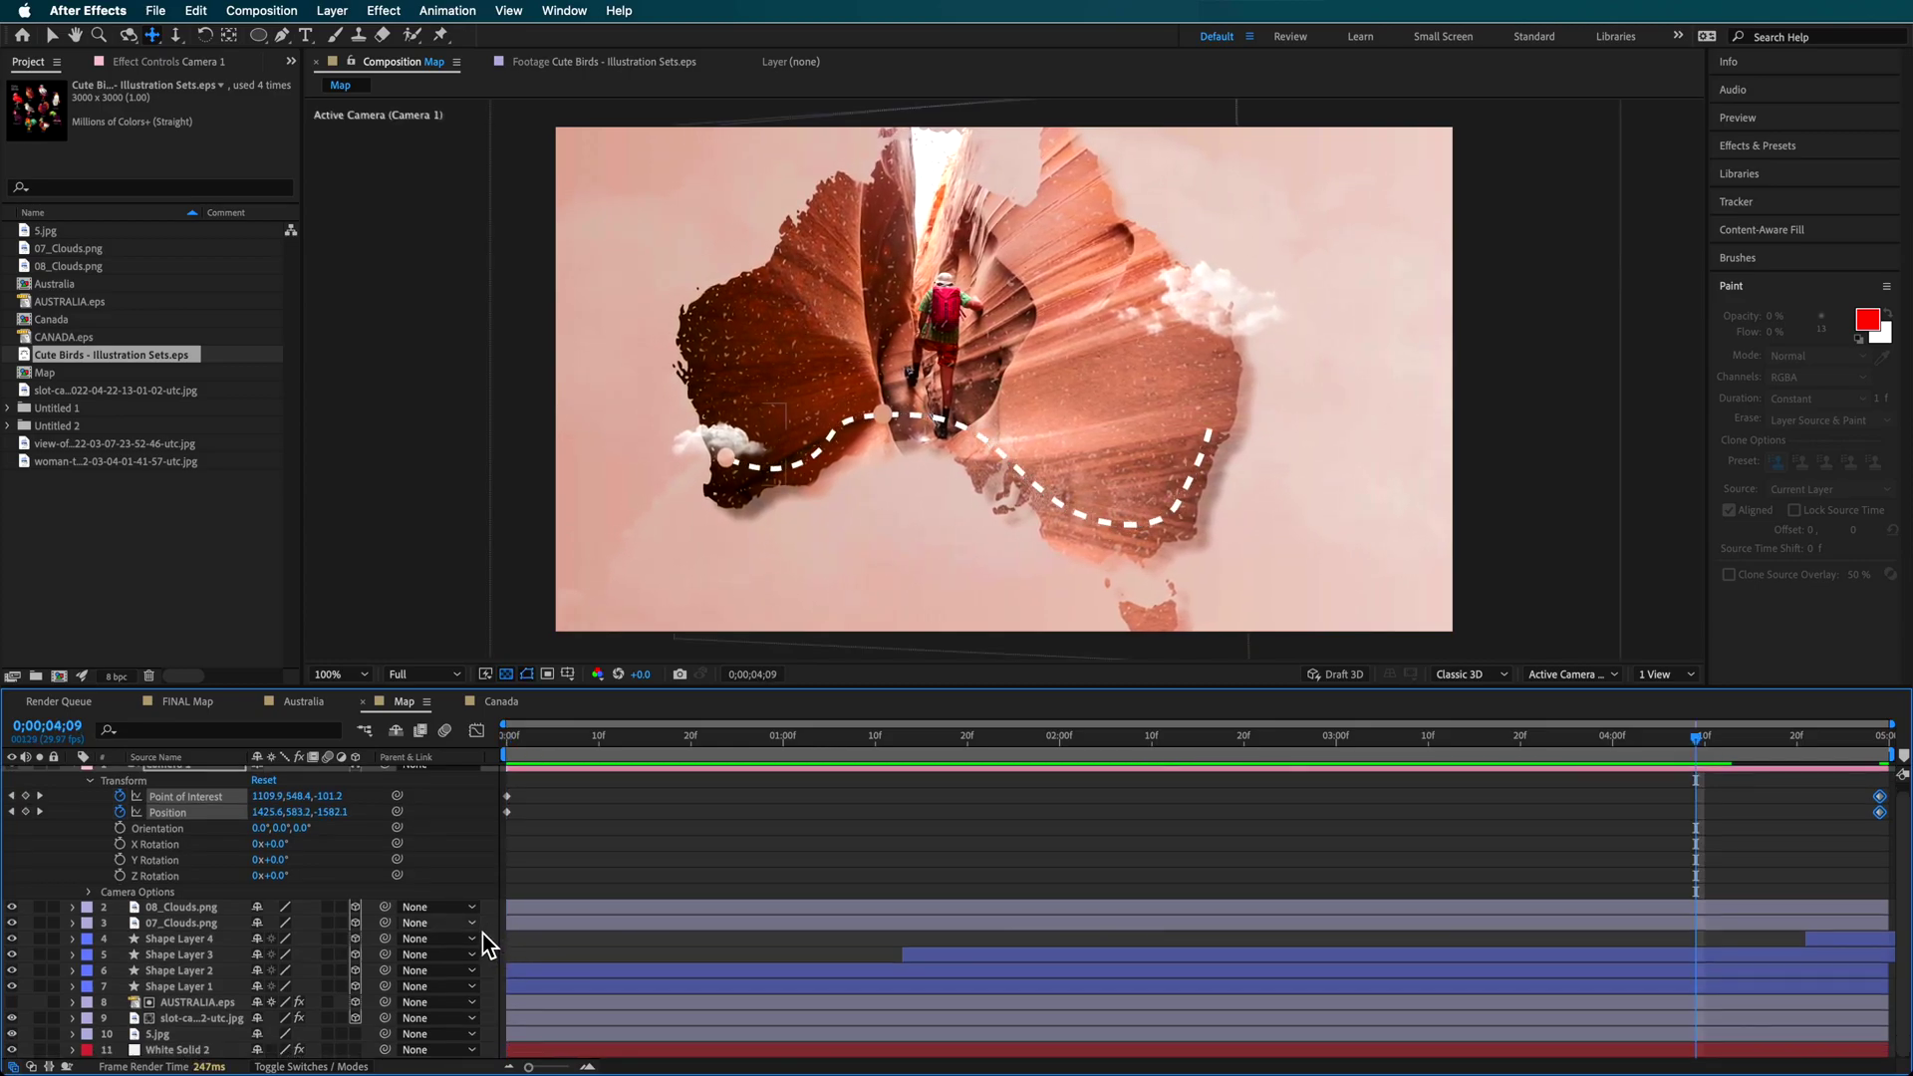
left_click(184, 1000)
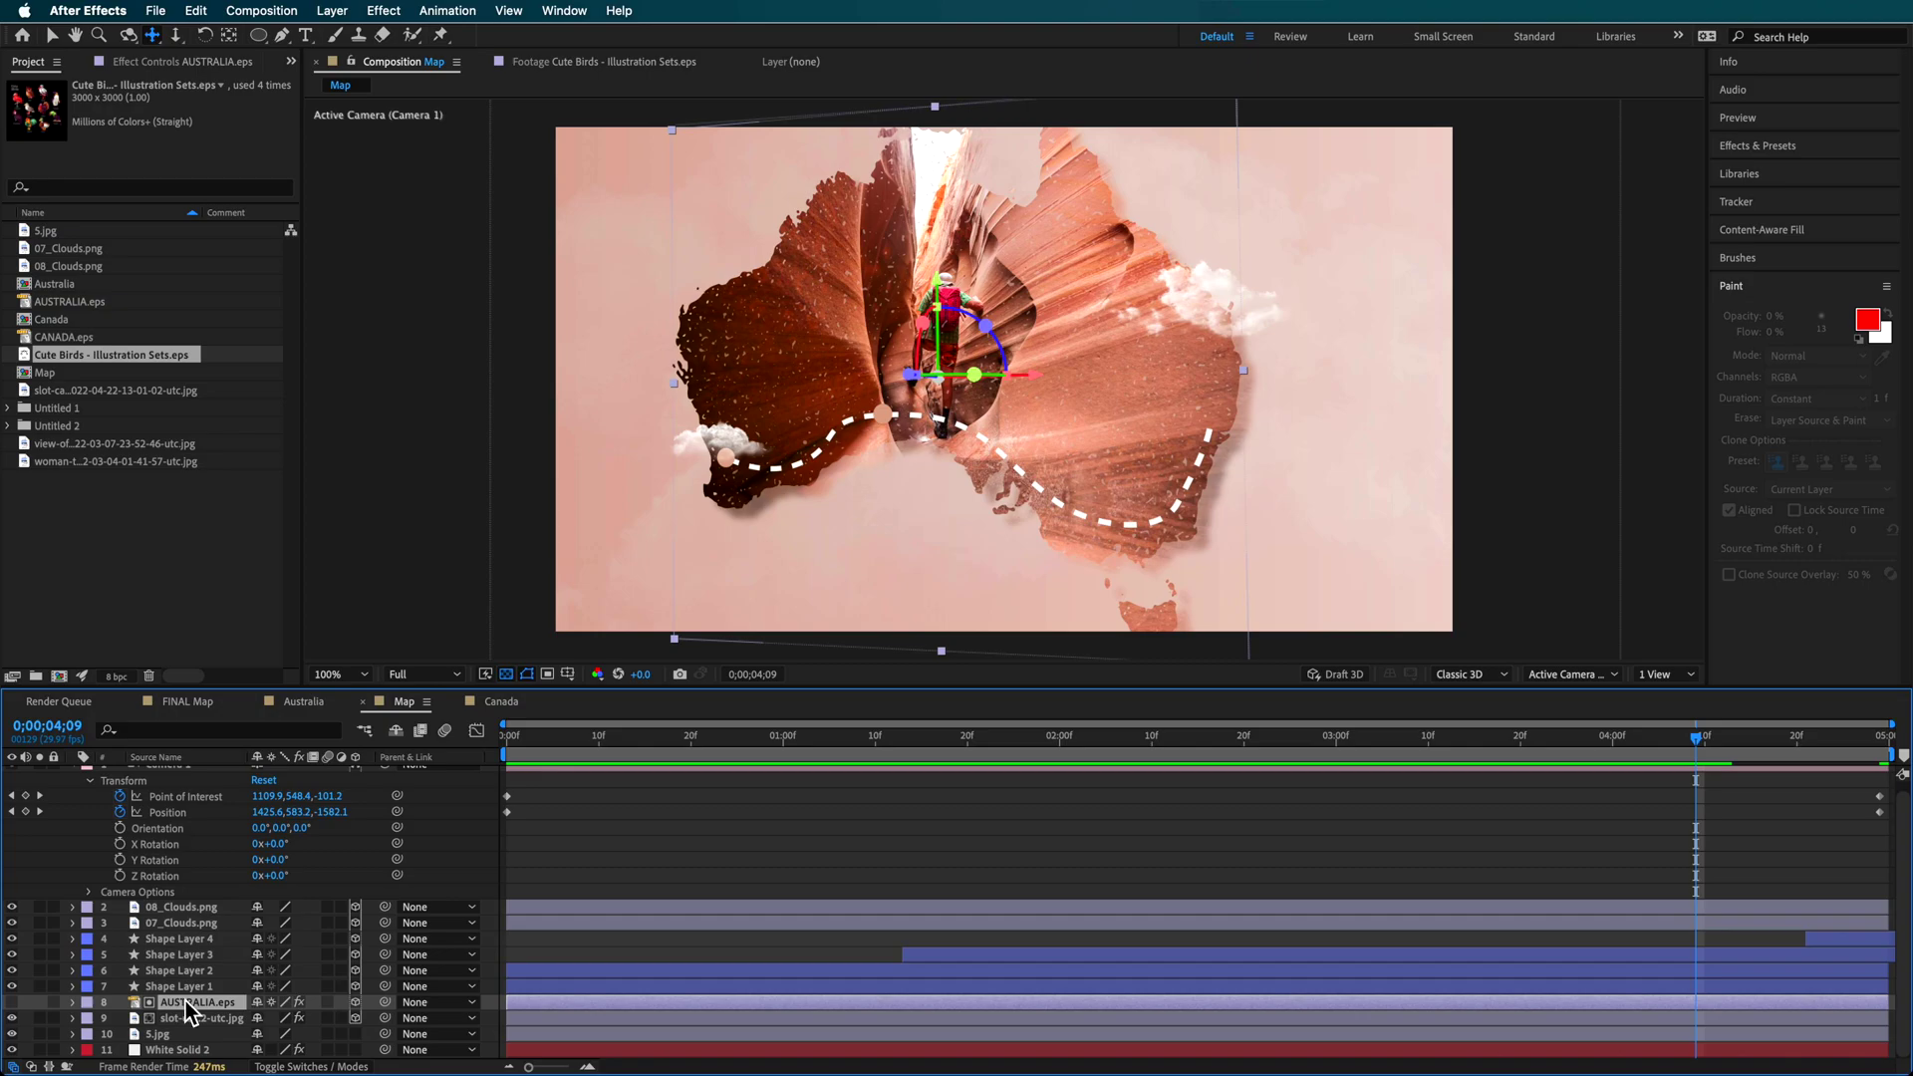
left_click(151, 60)
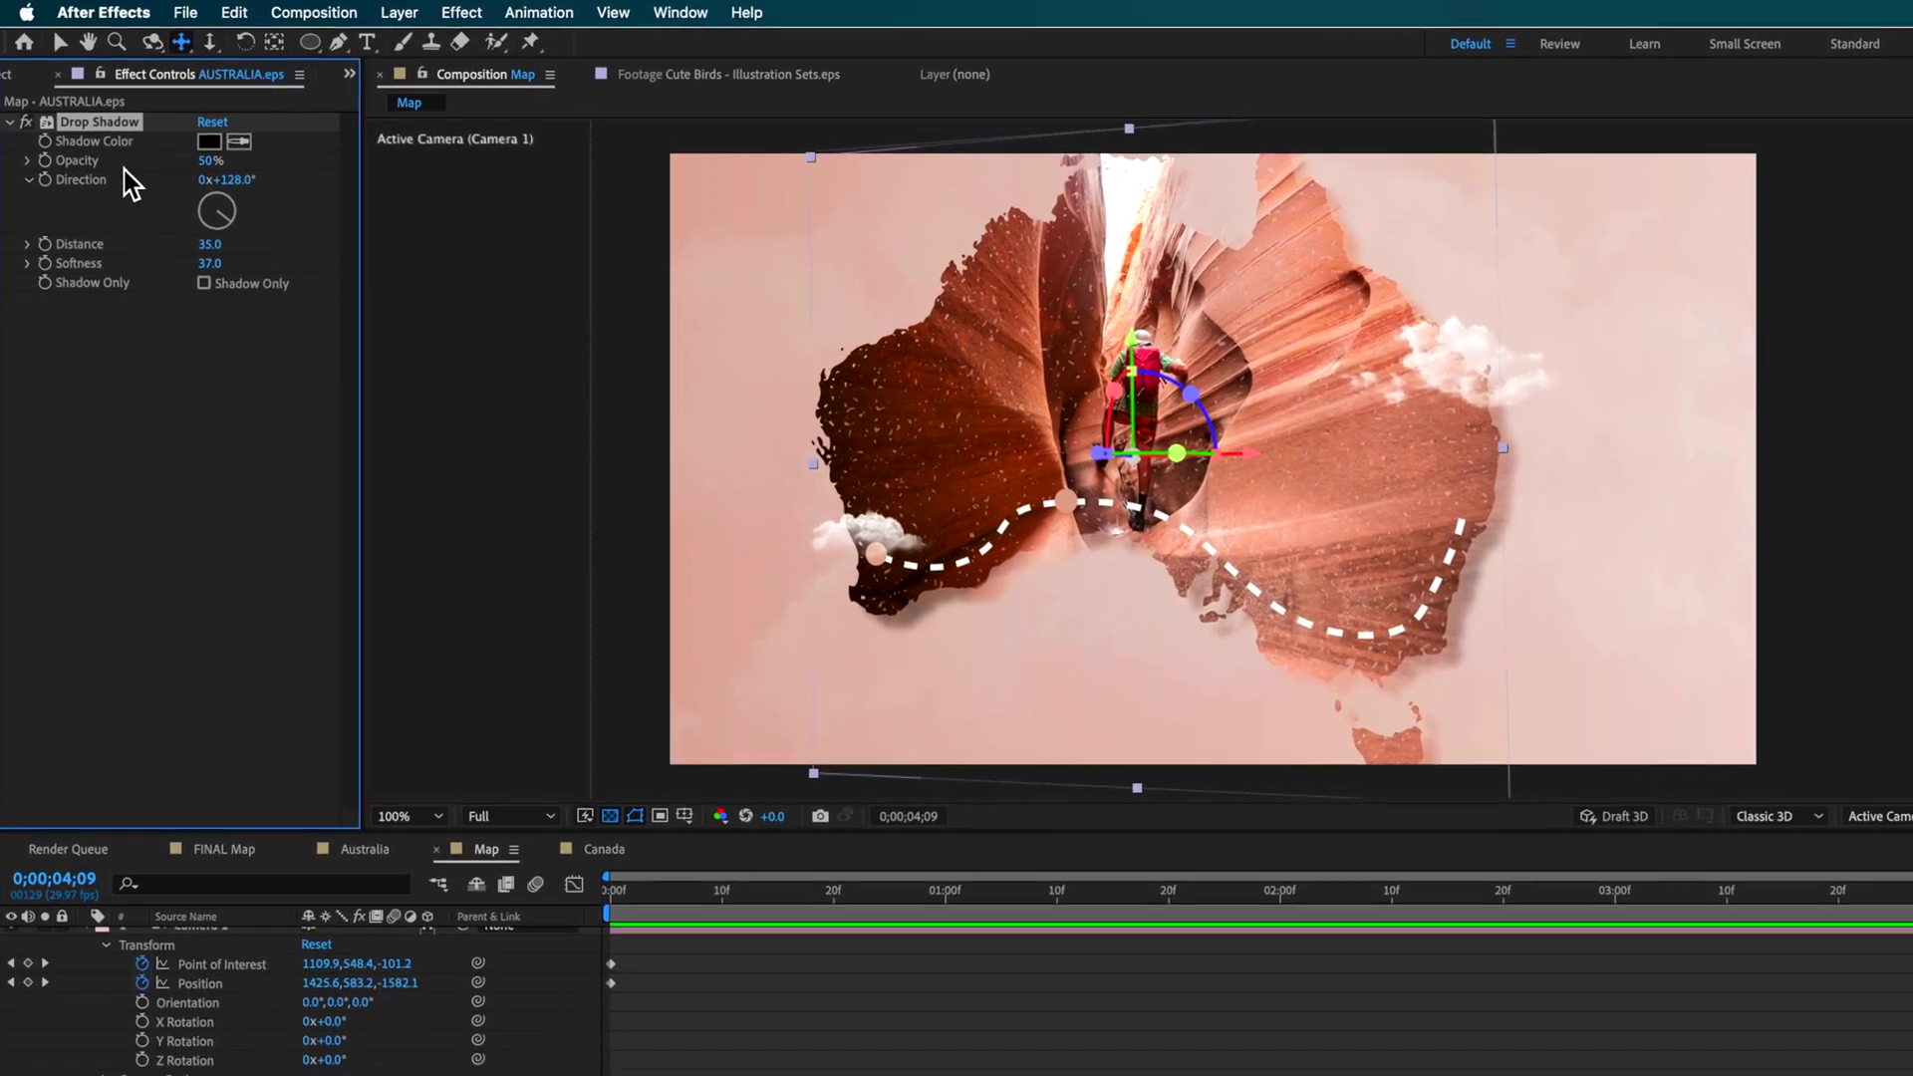
left_click_drag(677, 890, 584, 898)
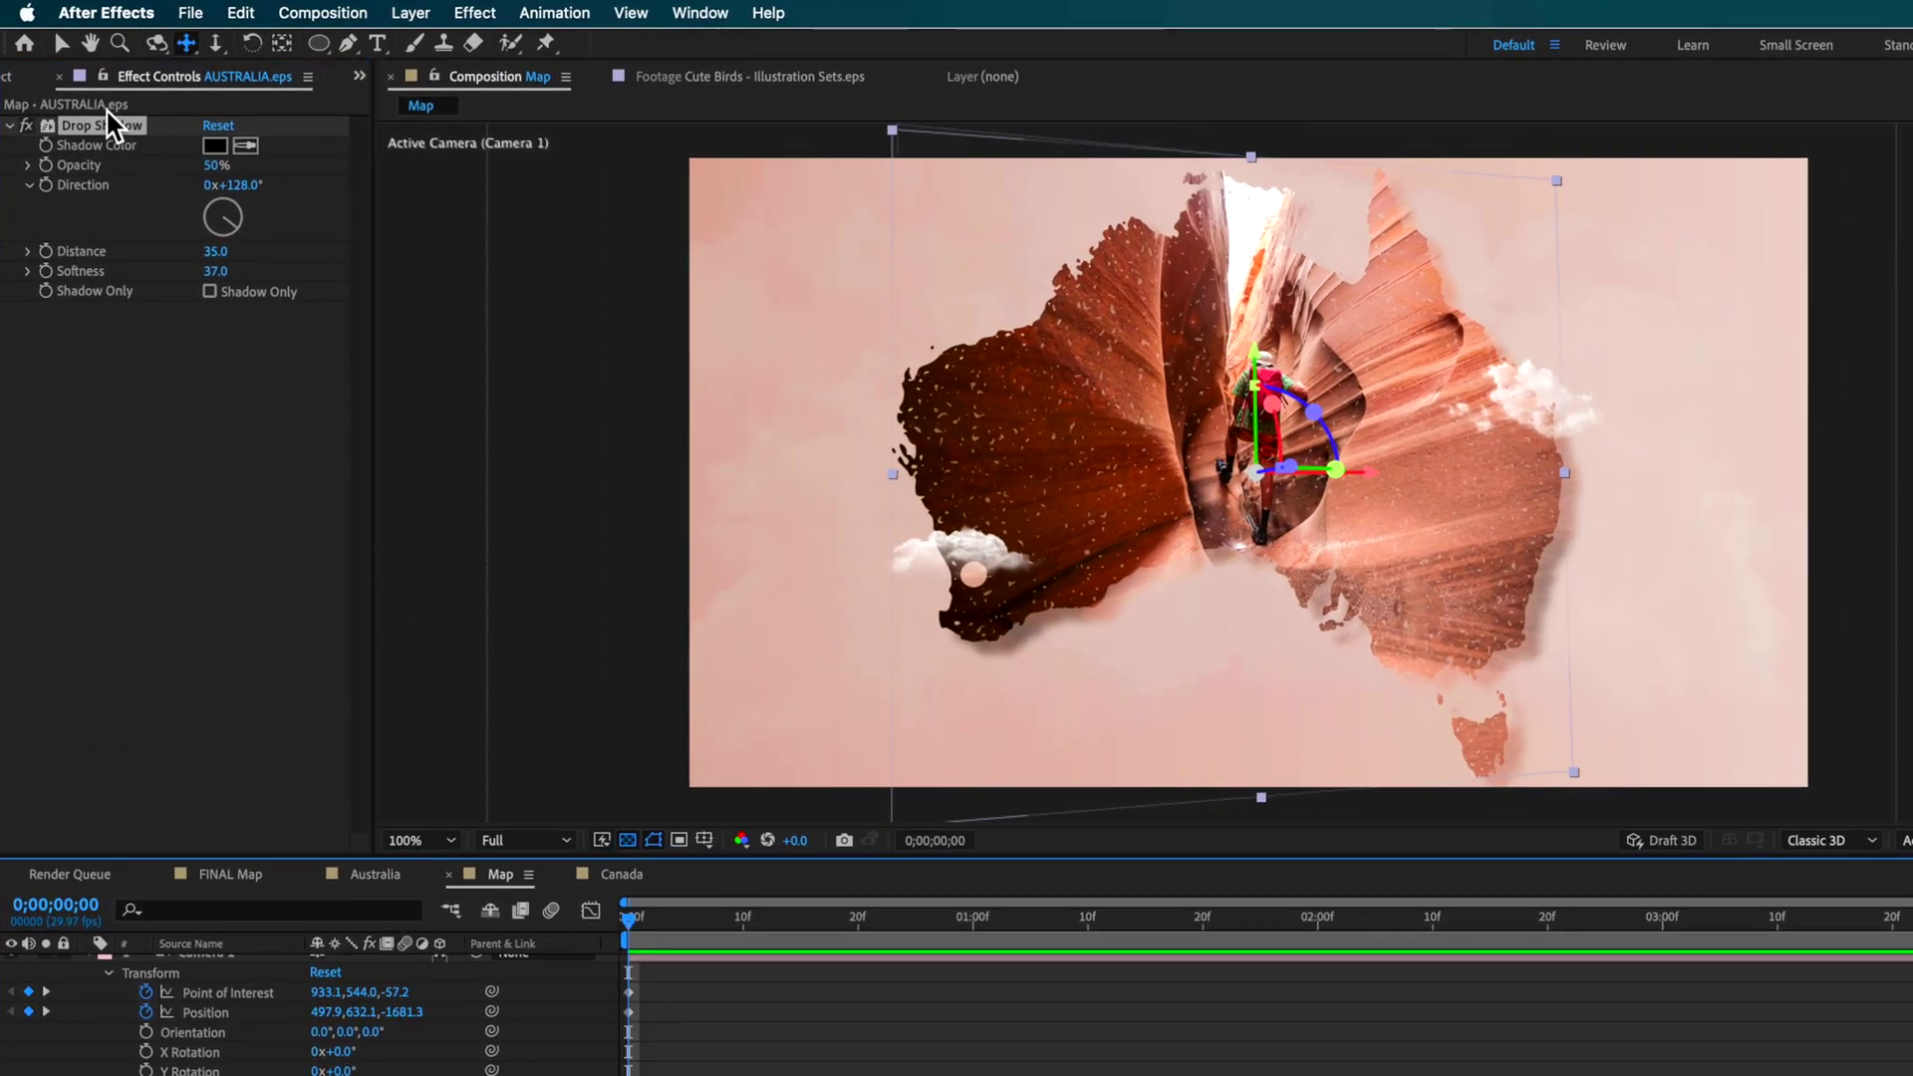
left_click(45, 186)
left_click(45, 271)
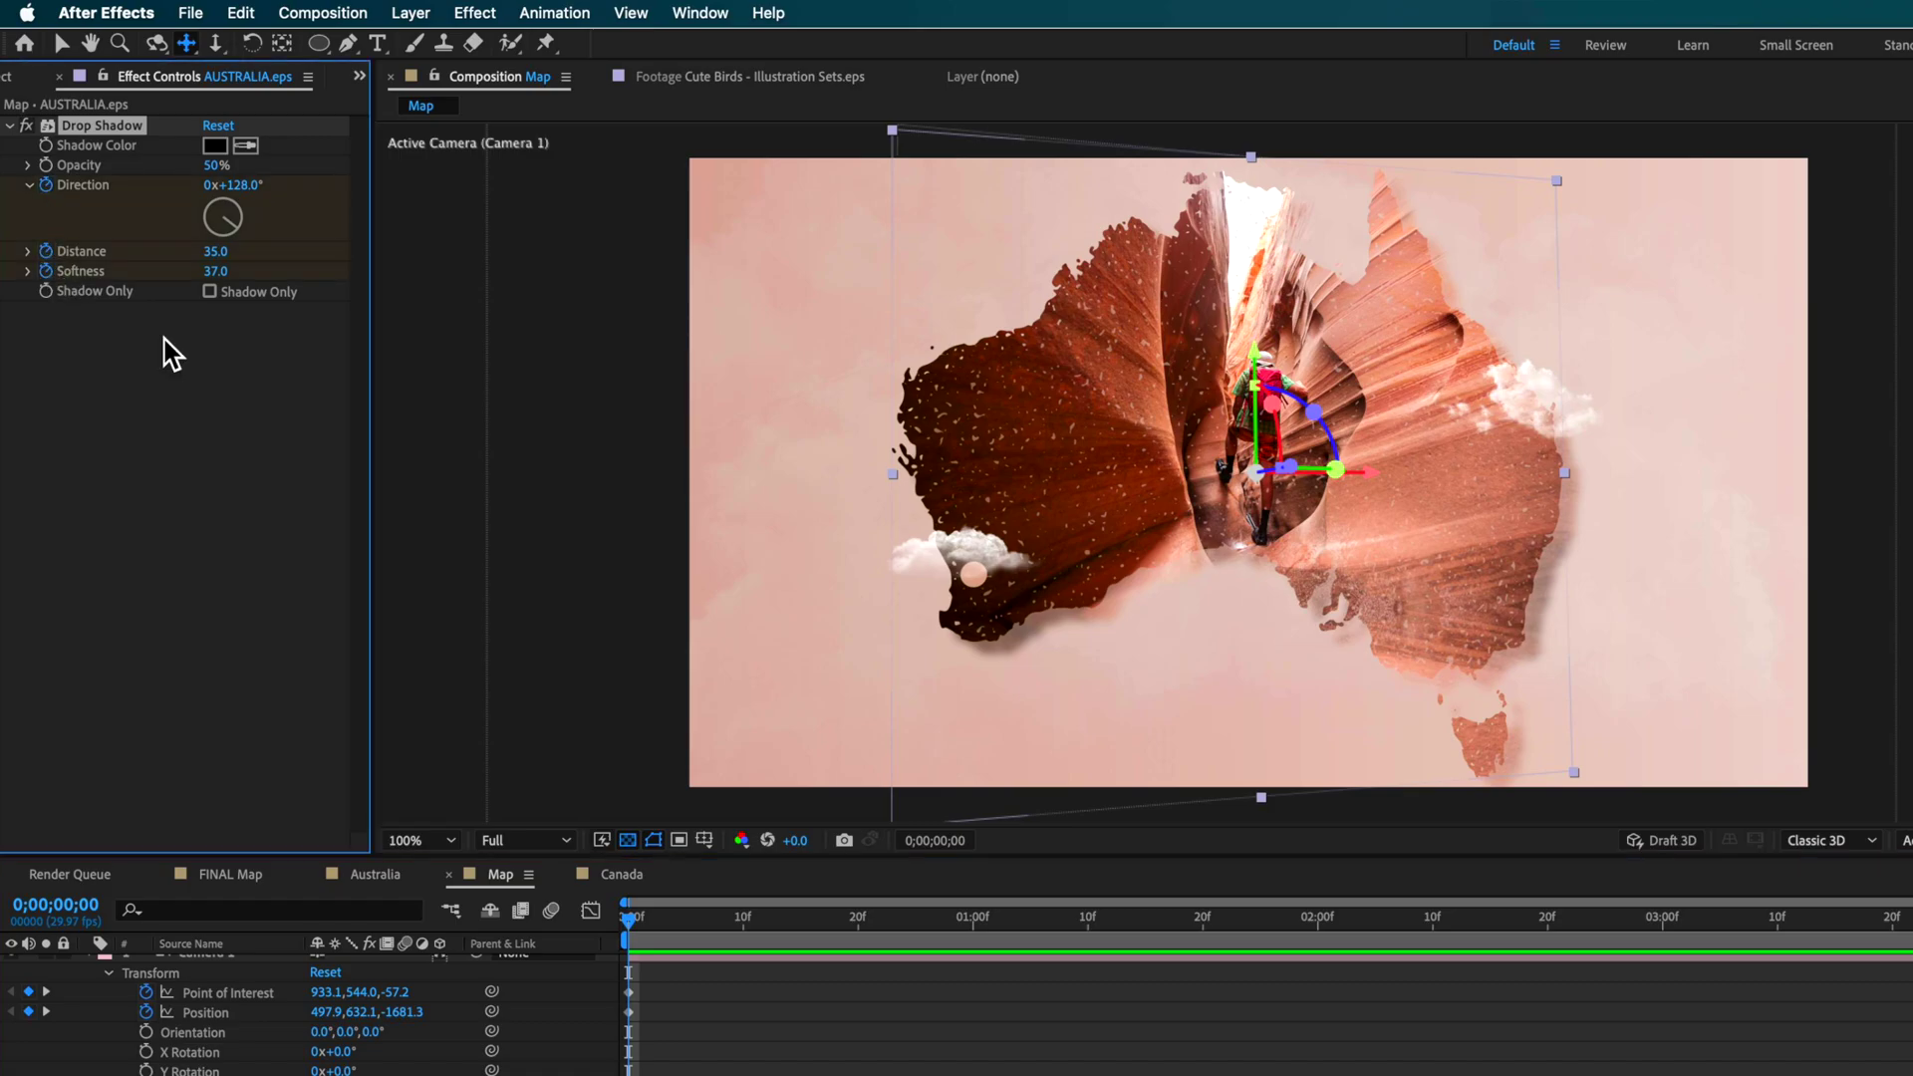
- At the end, push shadow distance out to 116 and swing its direction right
key("space")
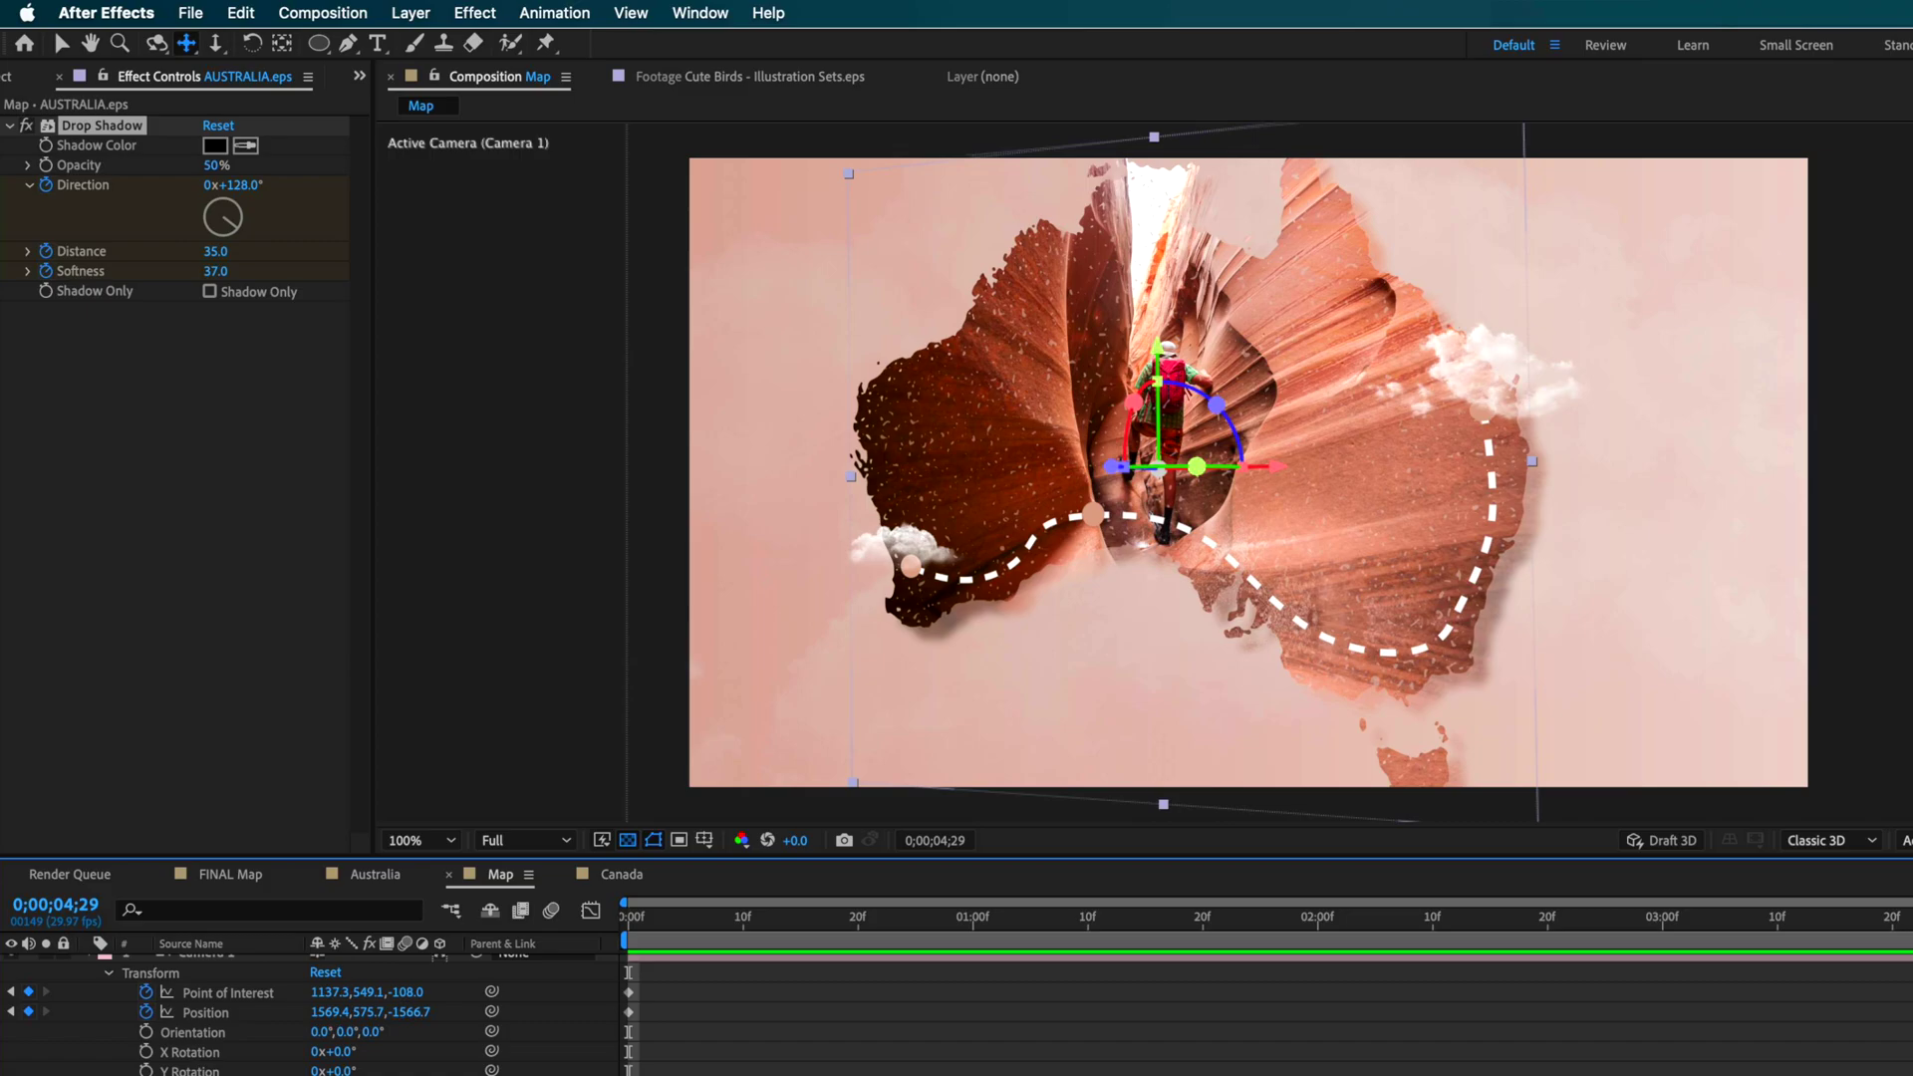
left_click_drag(229, 261, 349, 287)
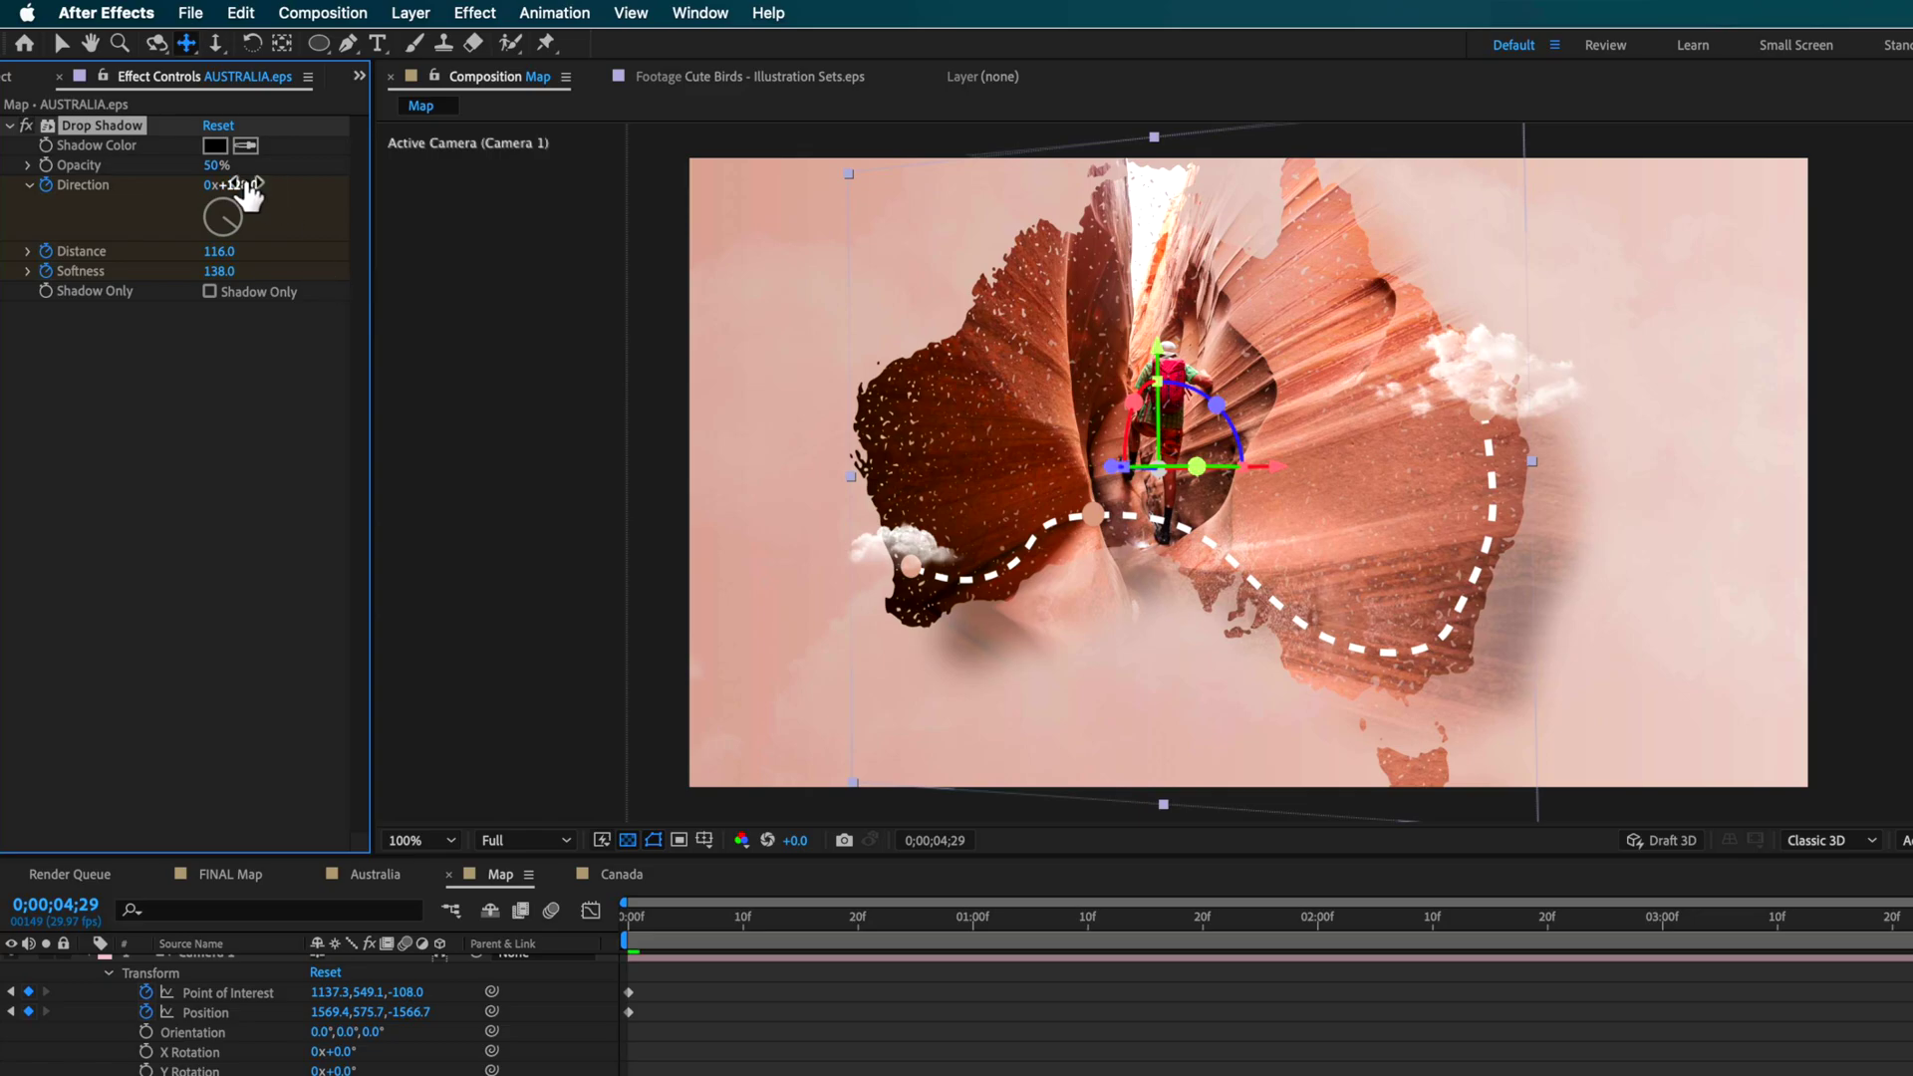
mouse_move(249, 197)
left_mouse_down()
mouse_move(265, 183)
mouse_move(222, 198)
left_mouse_up()
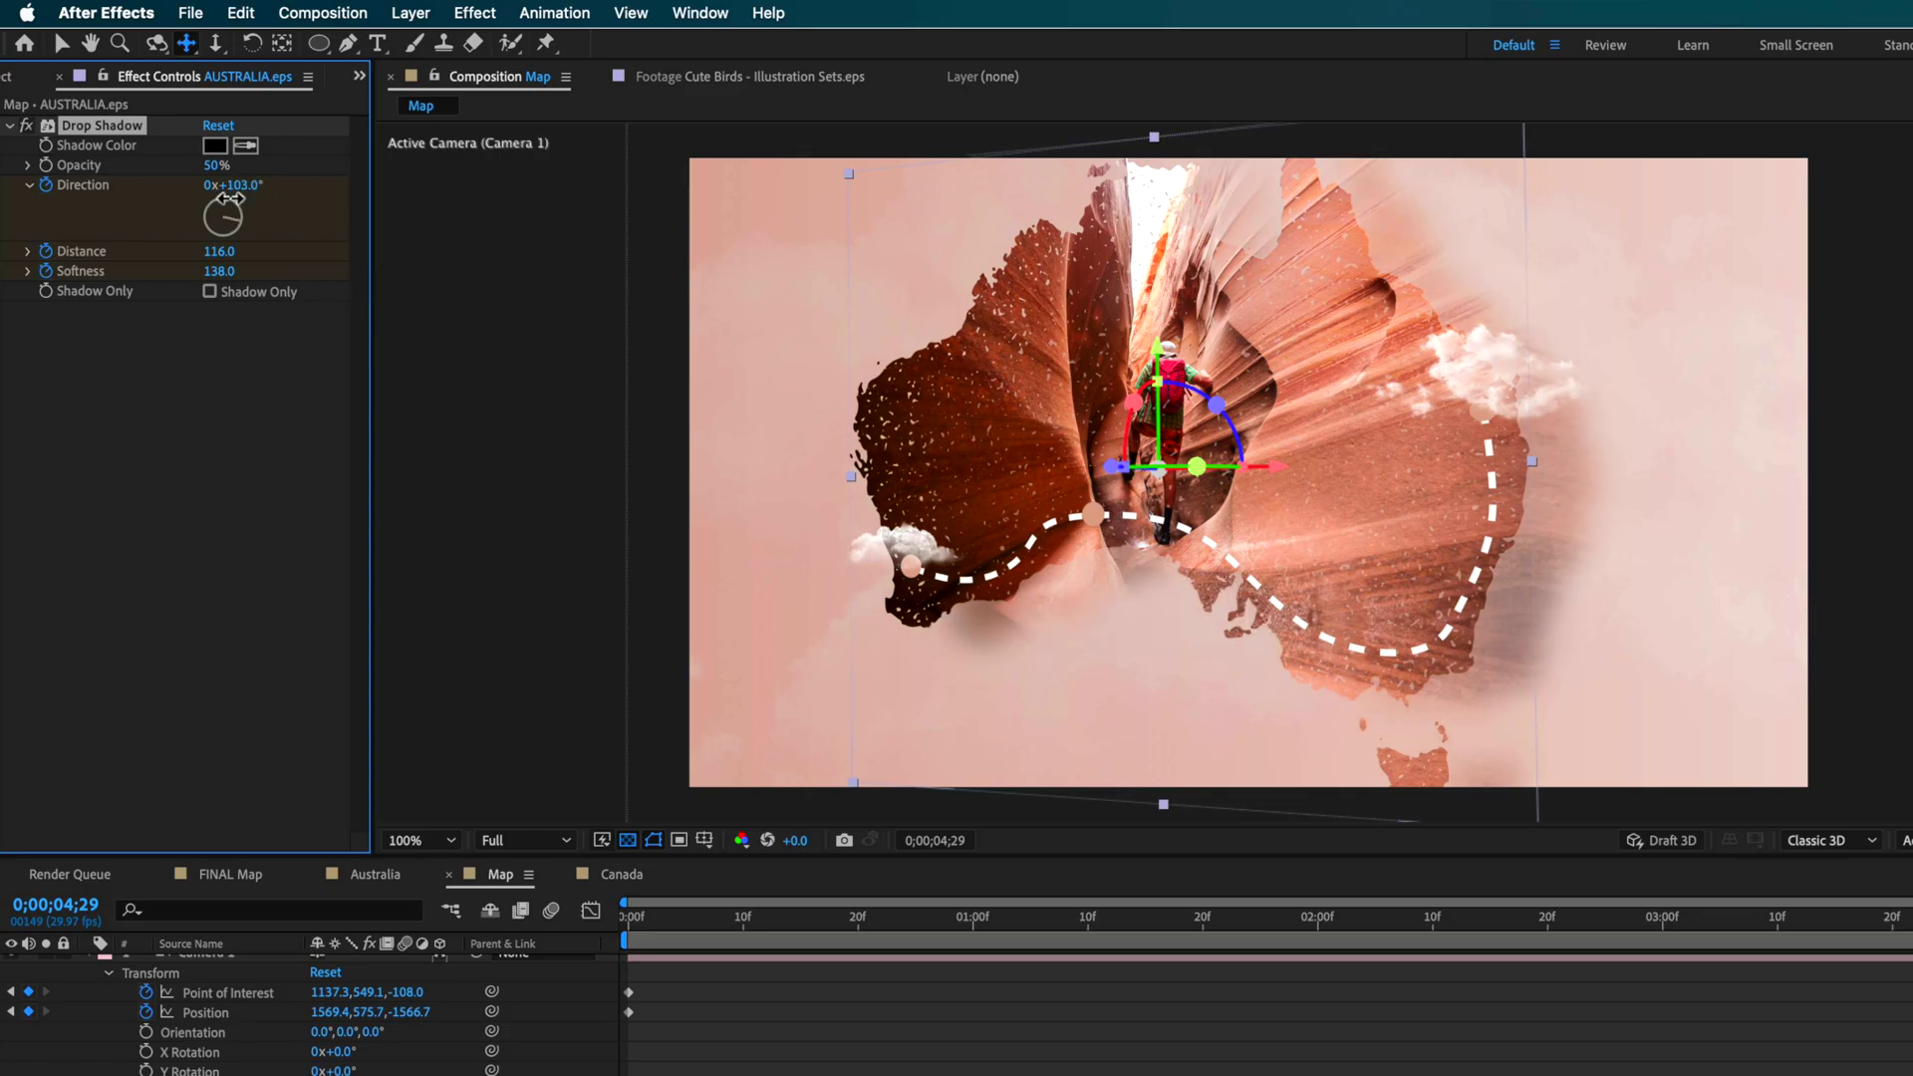
mouse_move(1366, 915)
left_mouse_down()
mouse_move(730, 916)
mouse_move(1299, 961)
mouse_move(1834, 851)
mouse_move(1898, 857)
left_mouse_up()
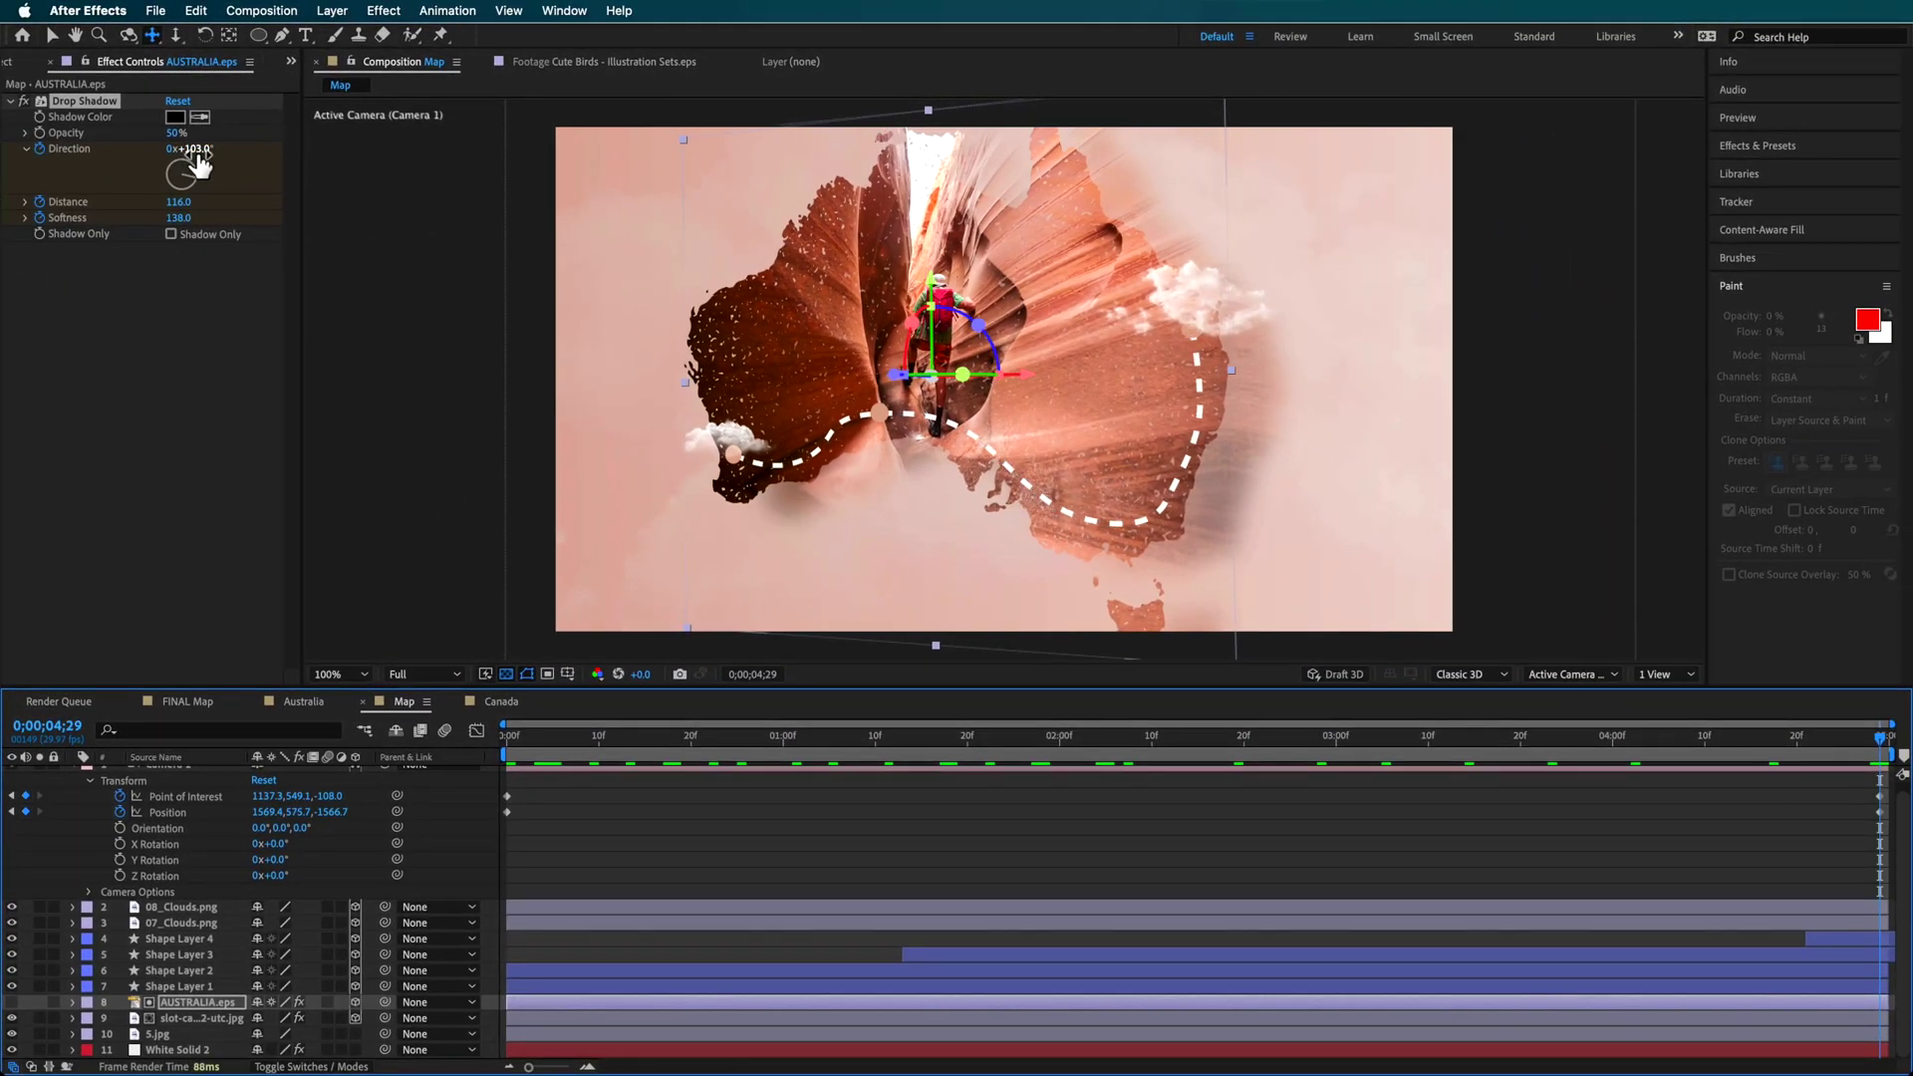
left_click_drag(182, 203, 156, 201)
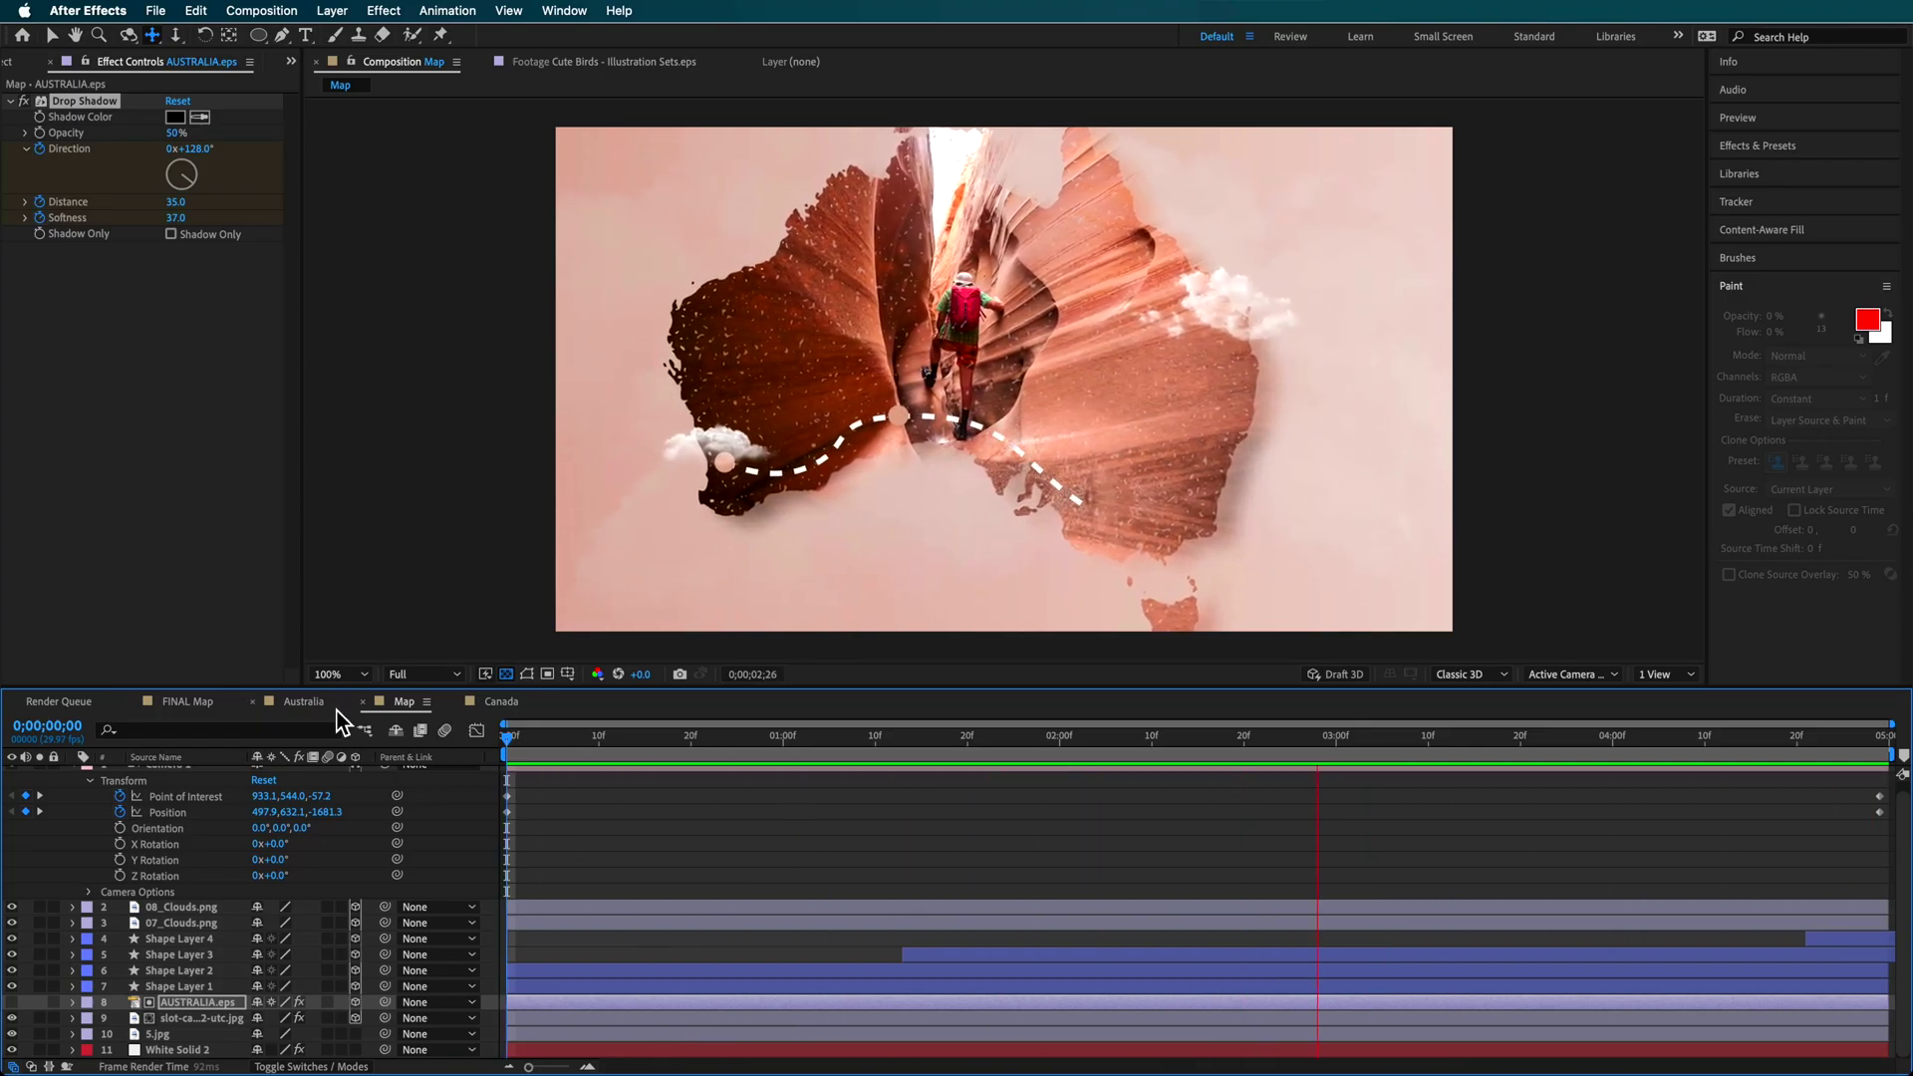
left_click(287, 701)
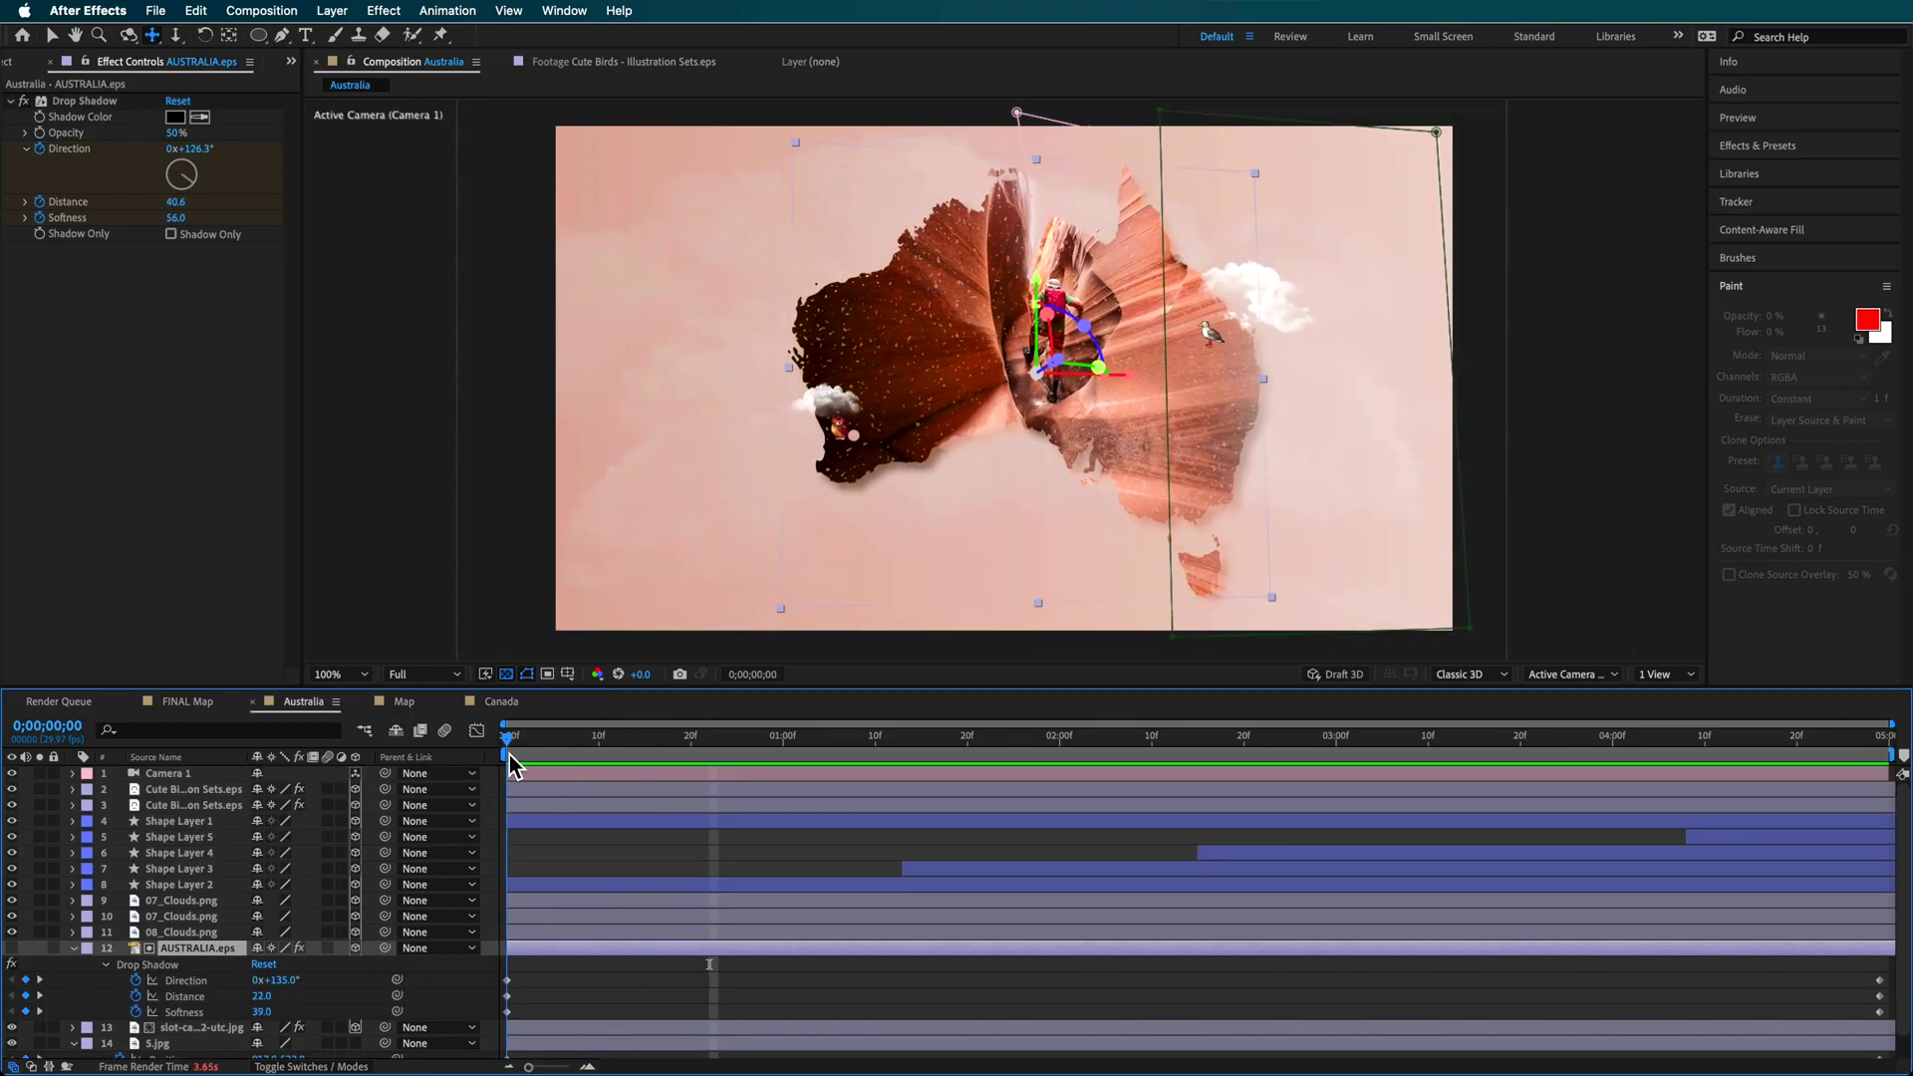
- Select the Cute Birds and 07_Clouds.png layers, then play and scrub through the animation
left_click(739, 853)
left_click(184, 791)
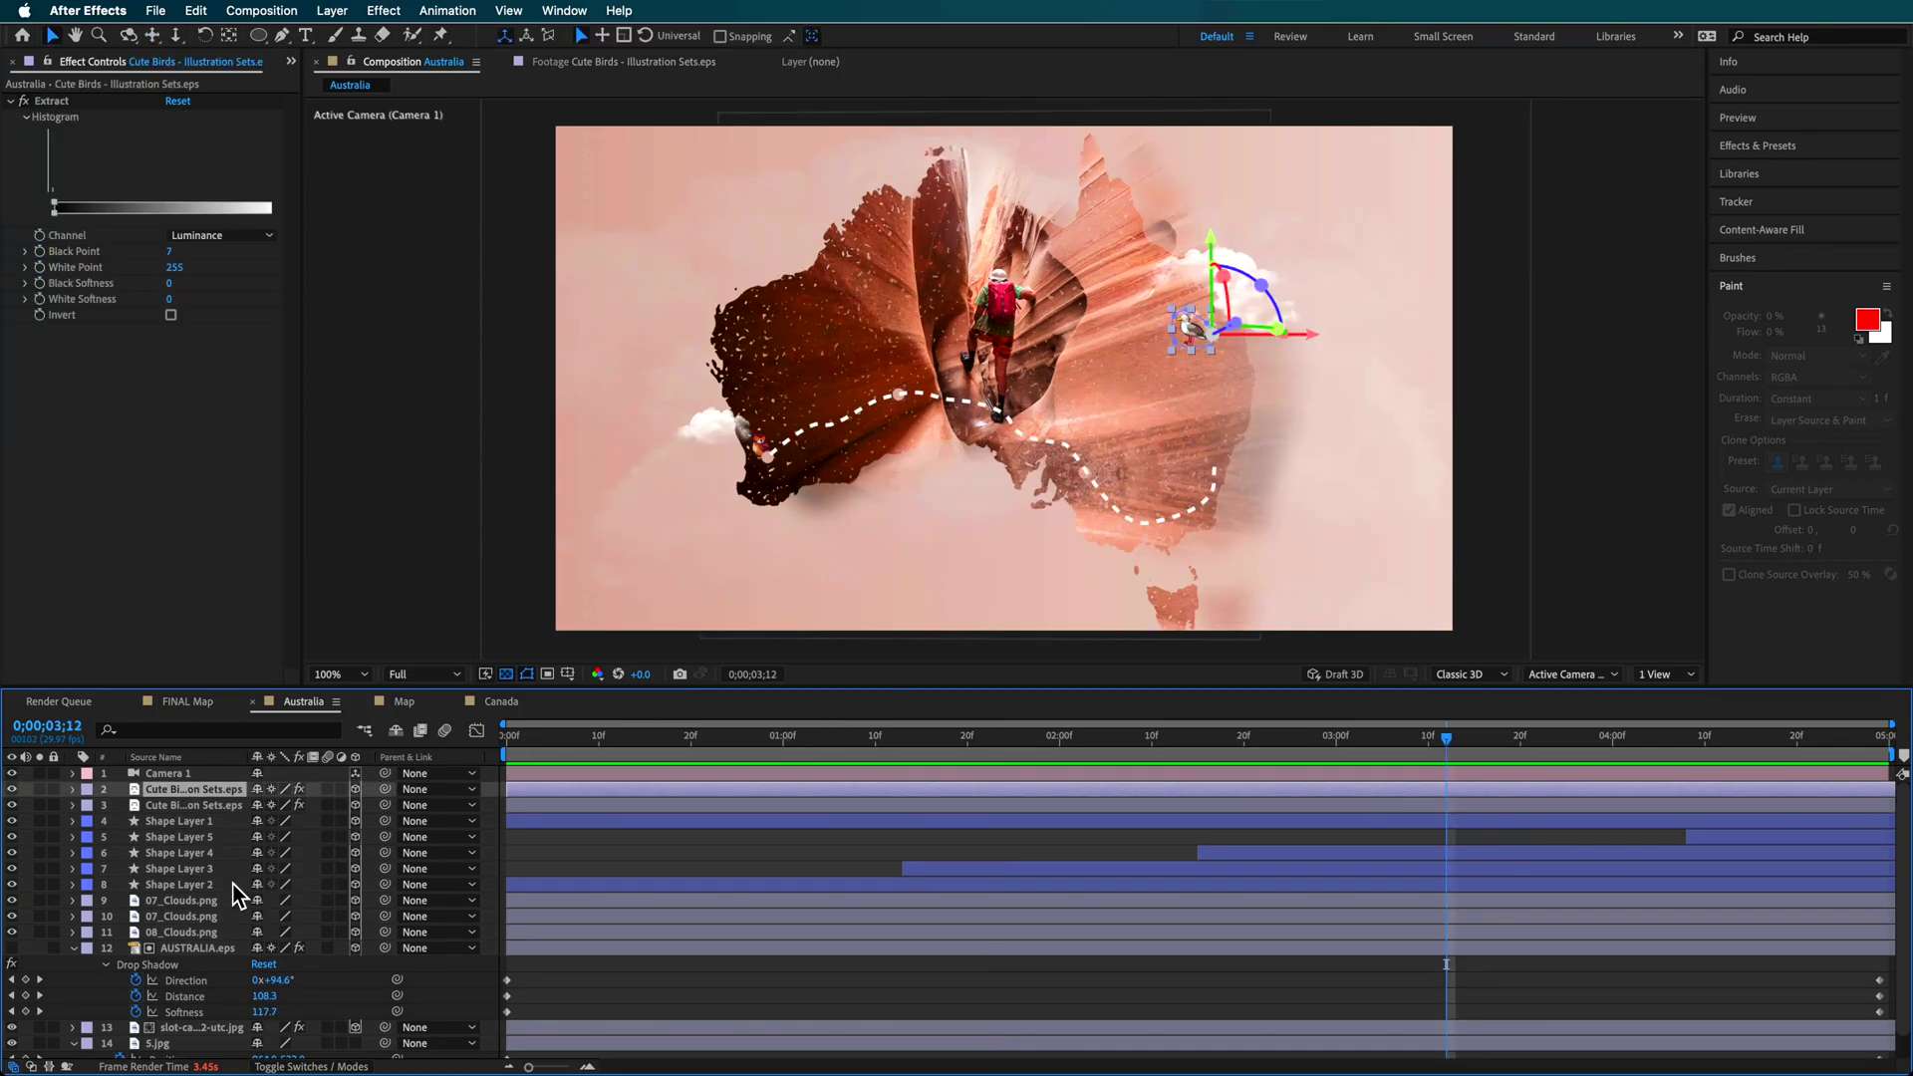
left_click(182, 901)
key("space")
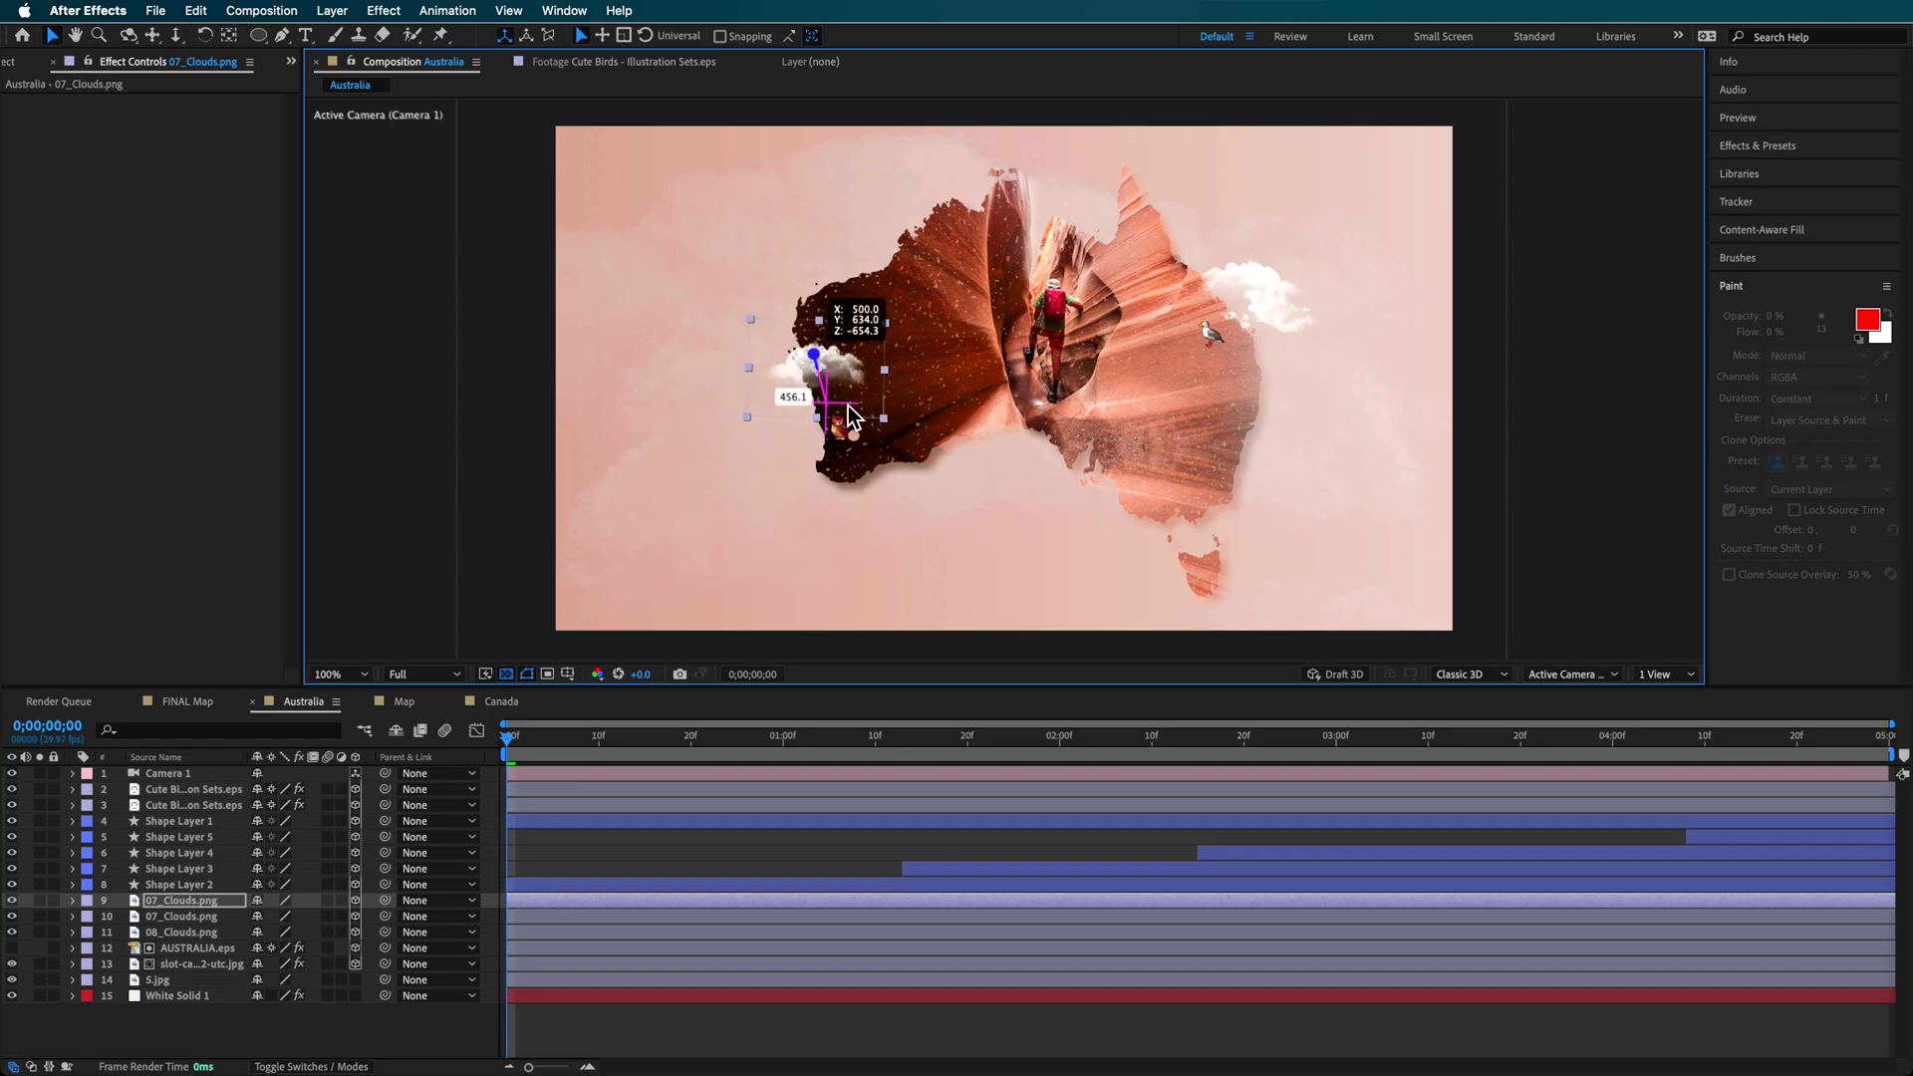
key("space")
key("space")
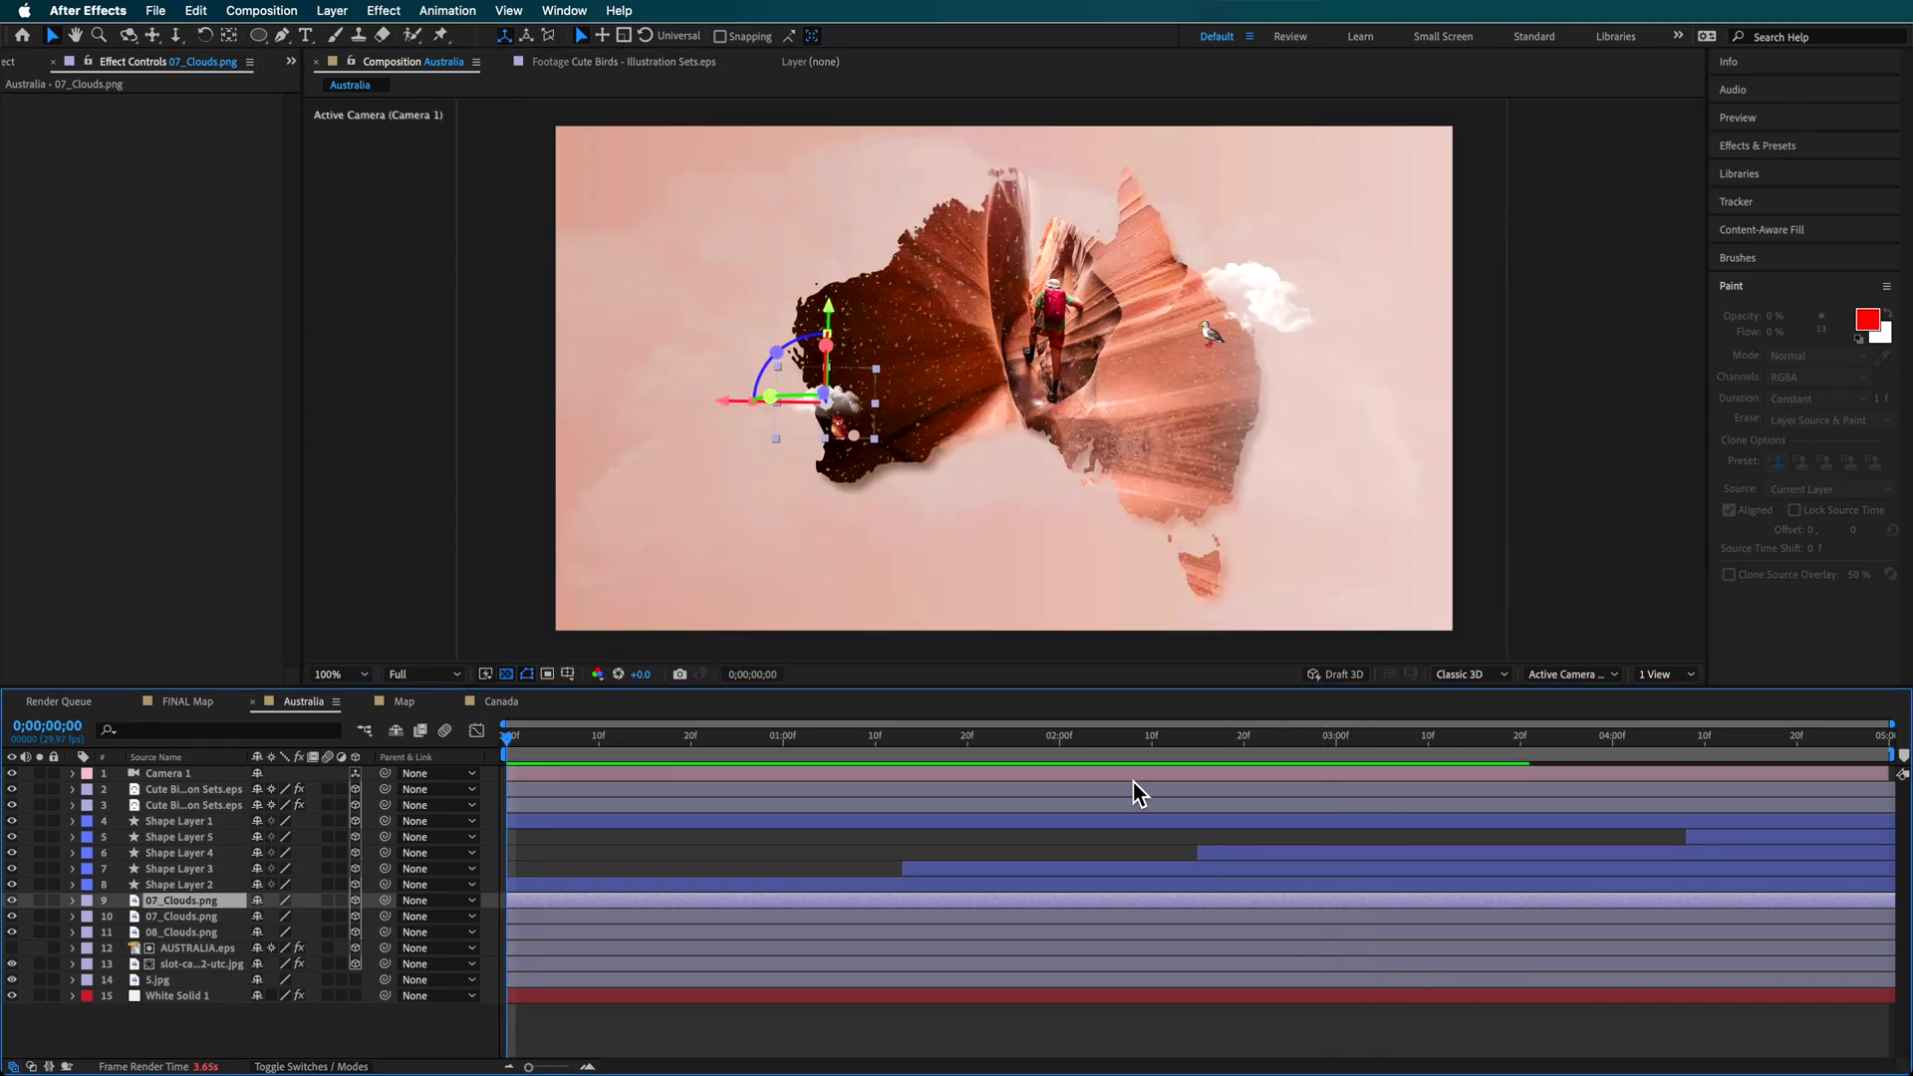
left_click_drag(560, 747, 1216, 736)
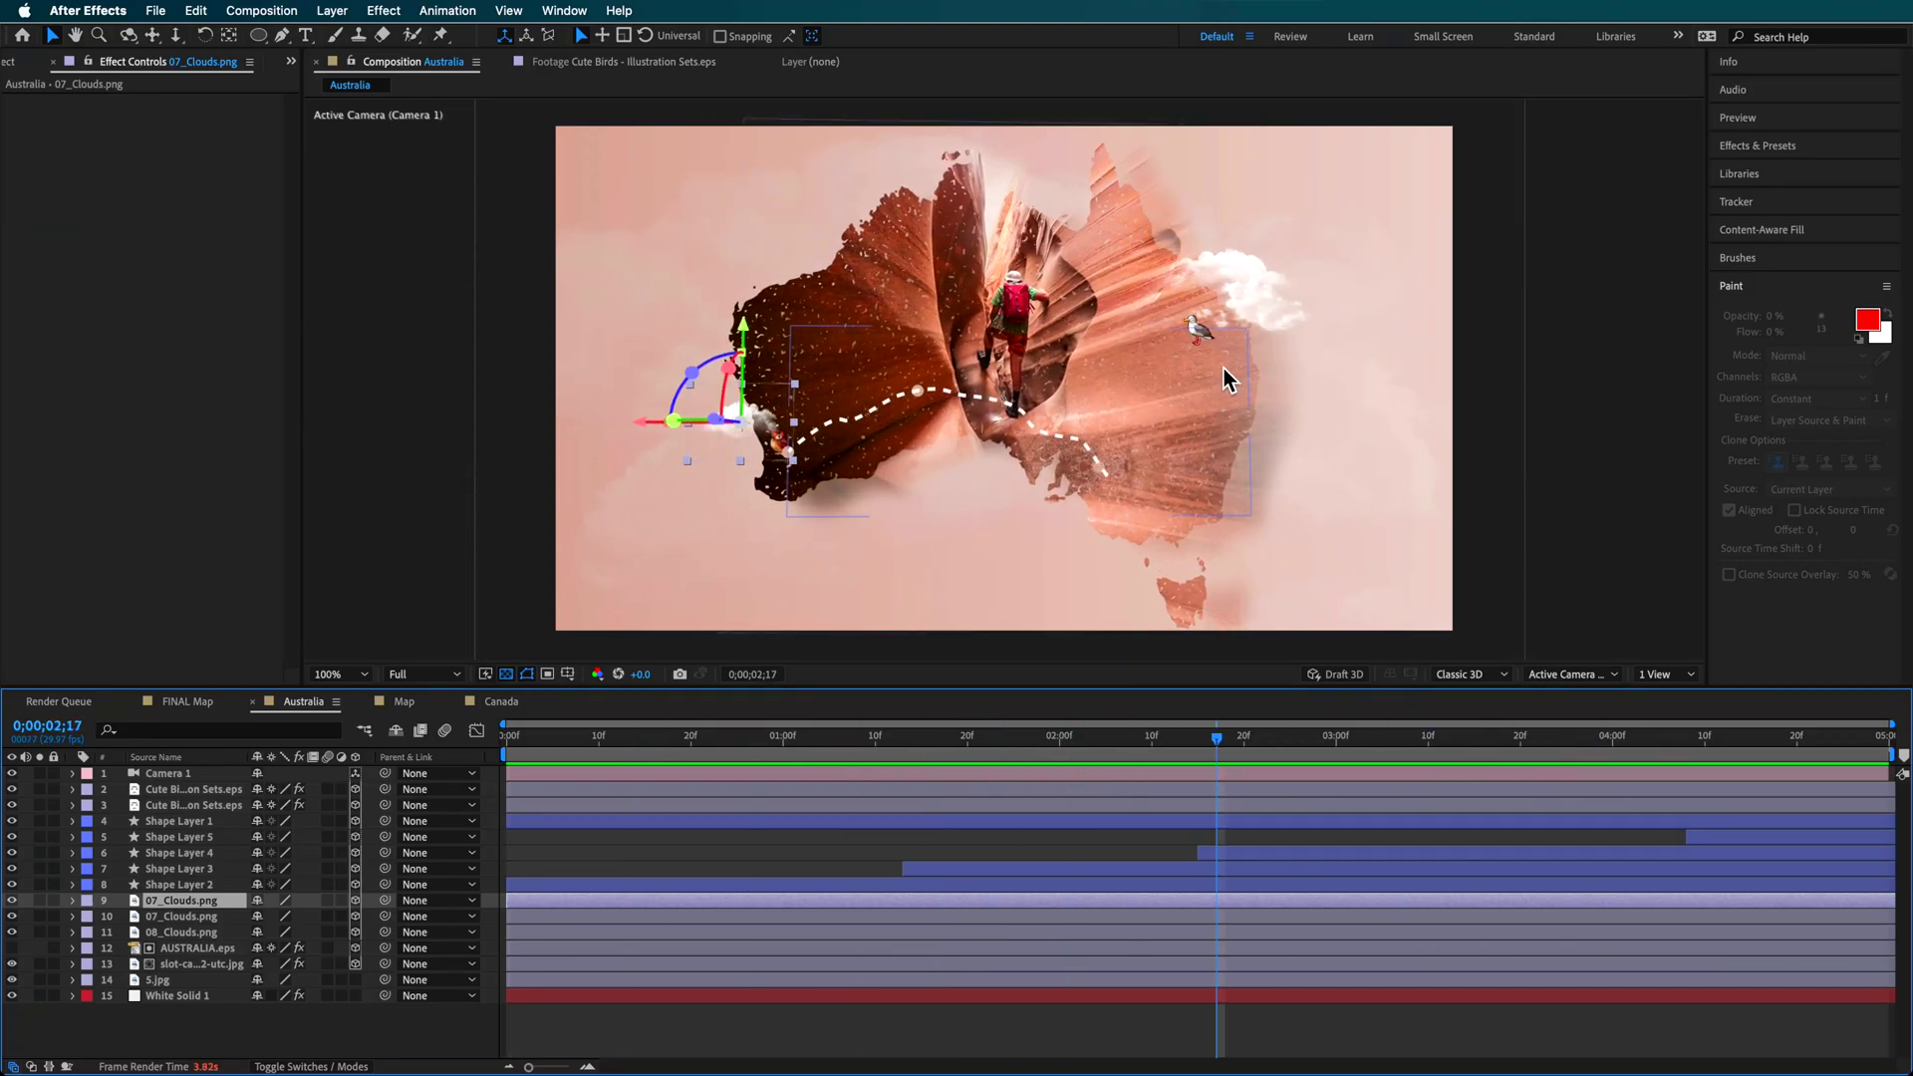
left_click_drag(1236, 755, 1391, 779)
left_click_drag(1781, 776, 374, 758)
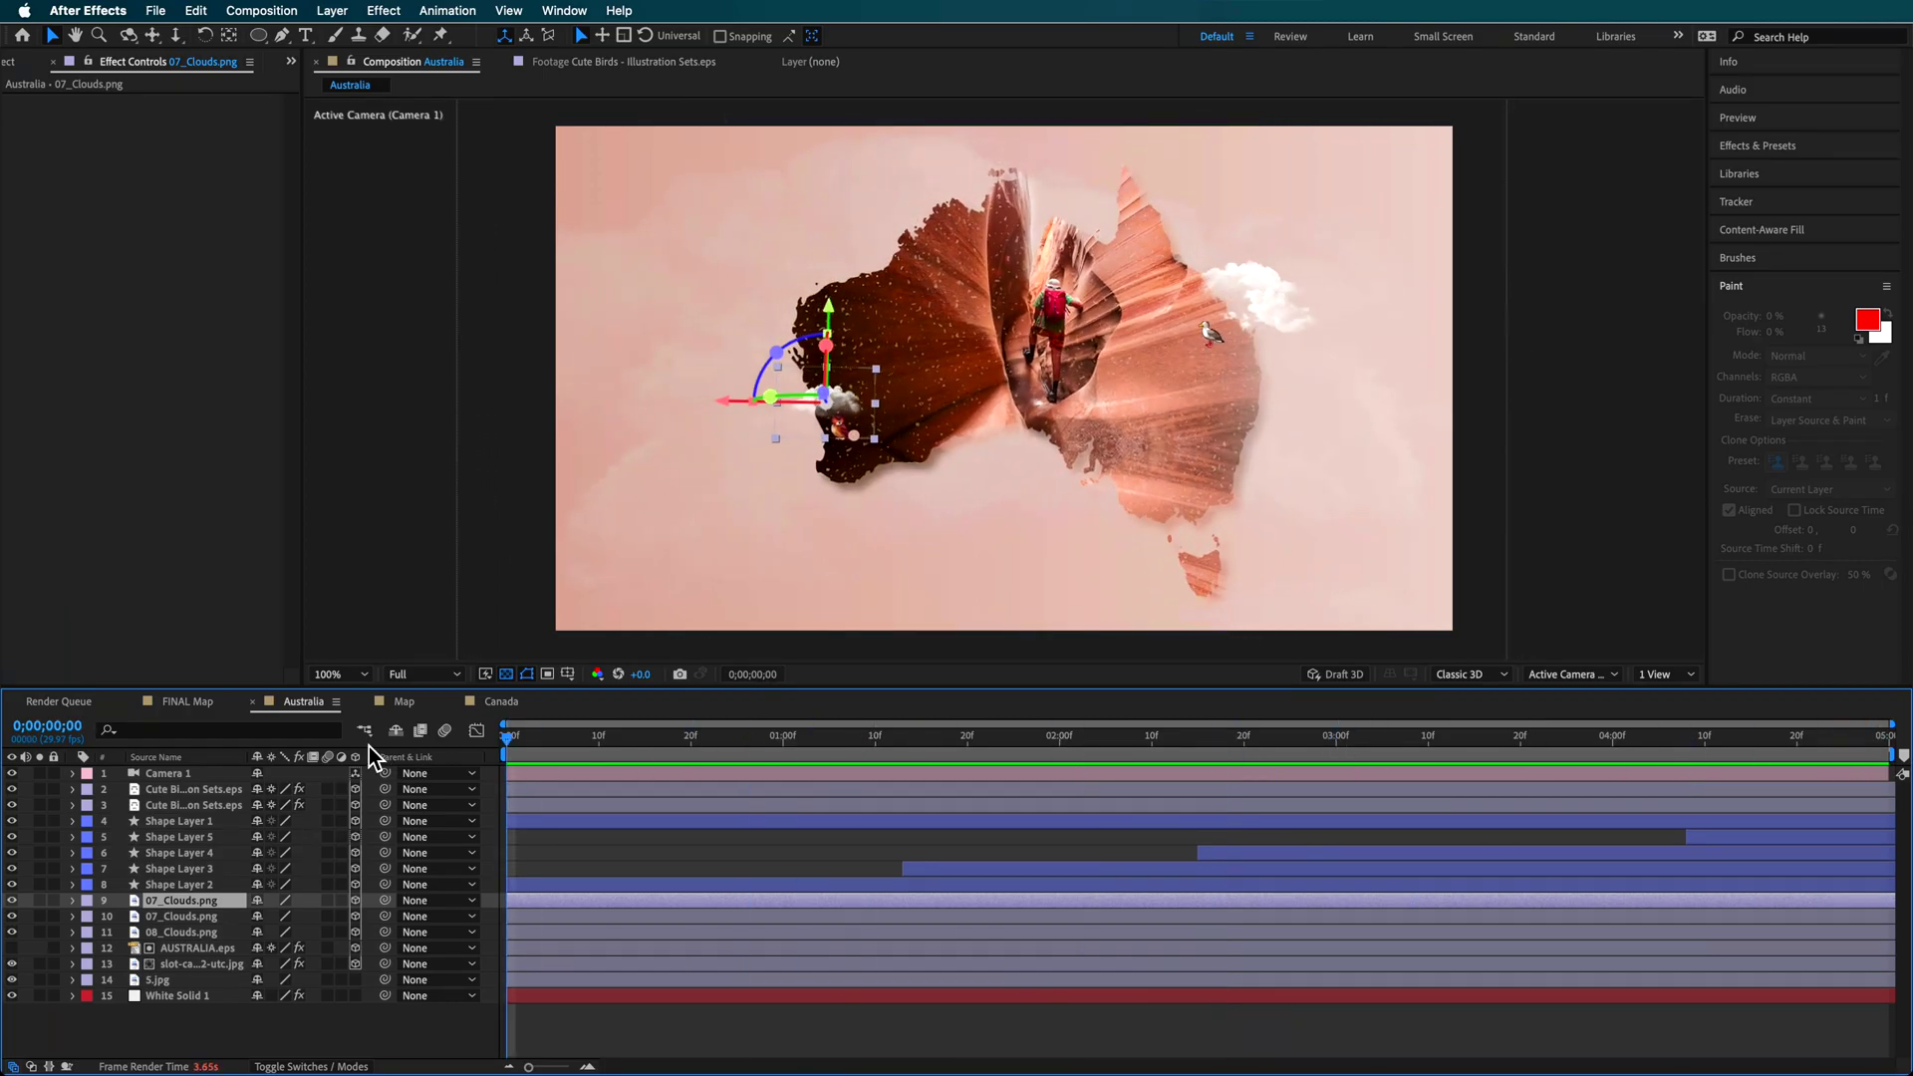